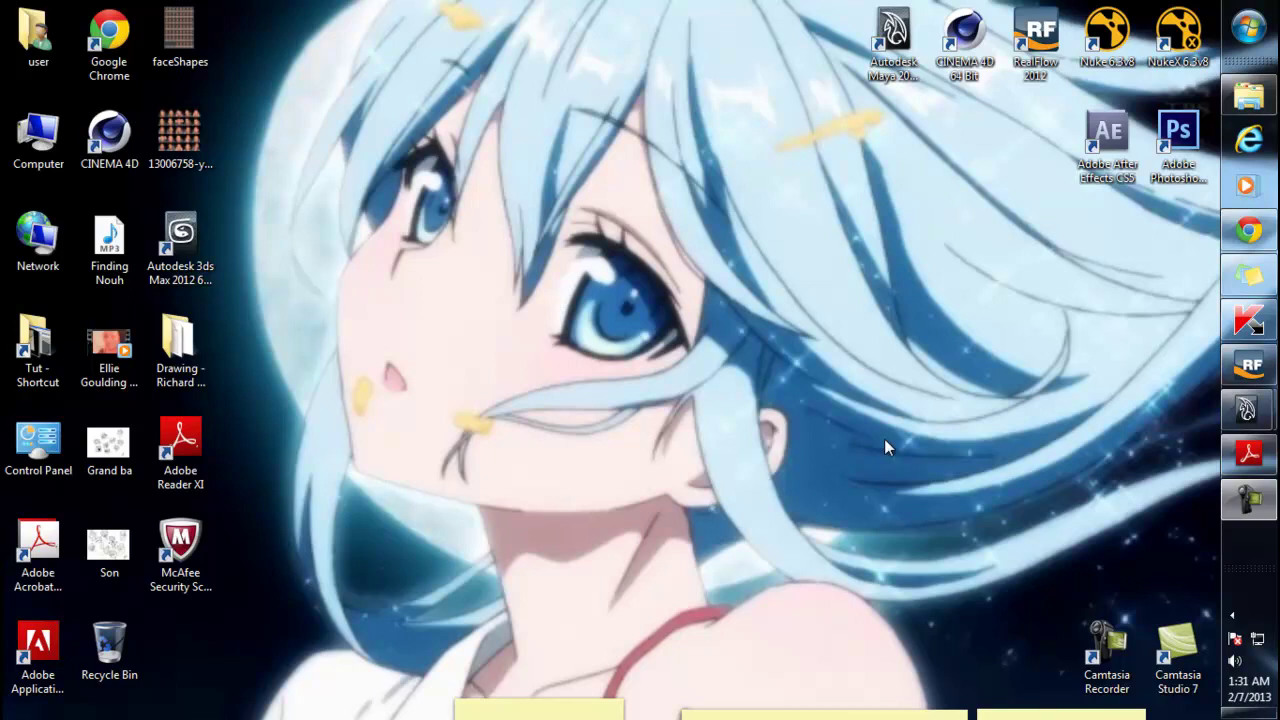
- Switch to RealFlow and add a RealWave surface to the empty scene
click(1249, 365)
alt+middle_drag(444, 272, 551, 384)
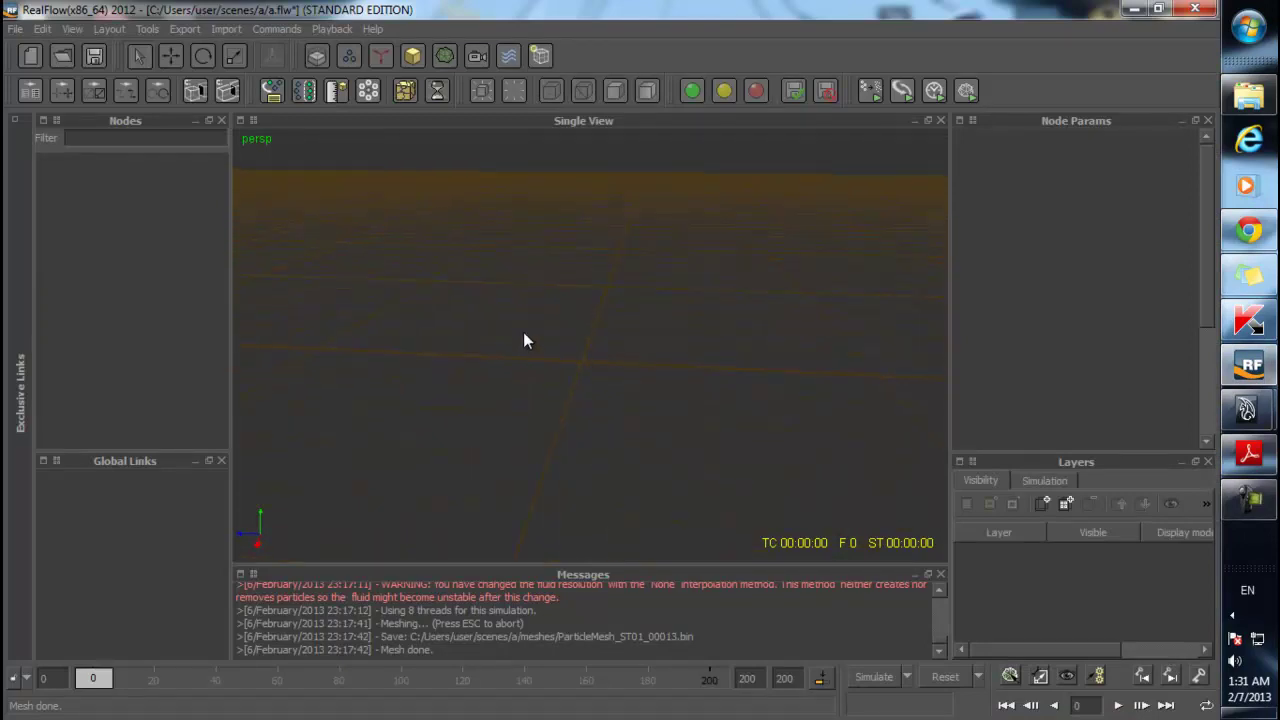
click(505, 57)
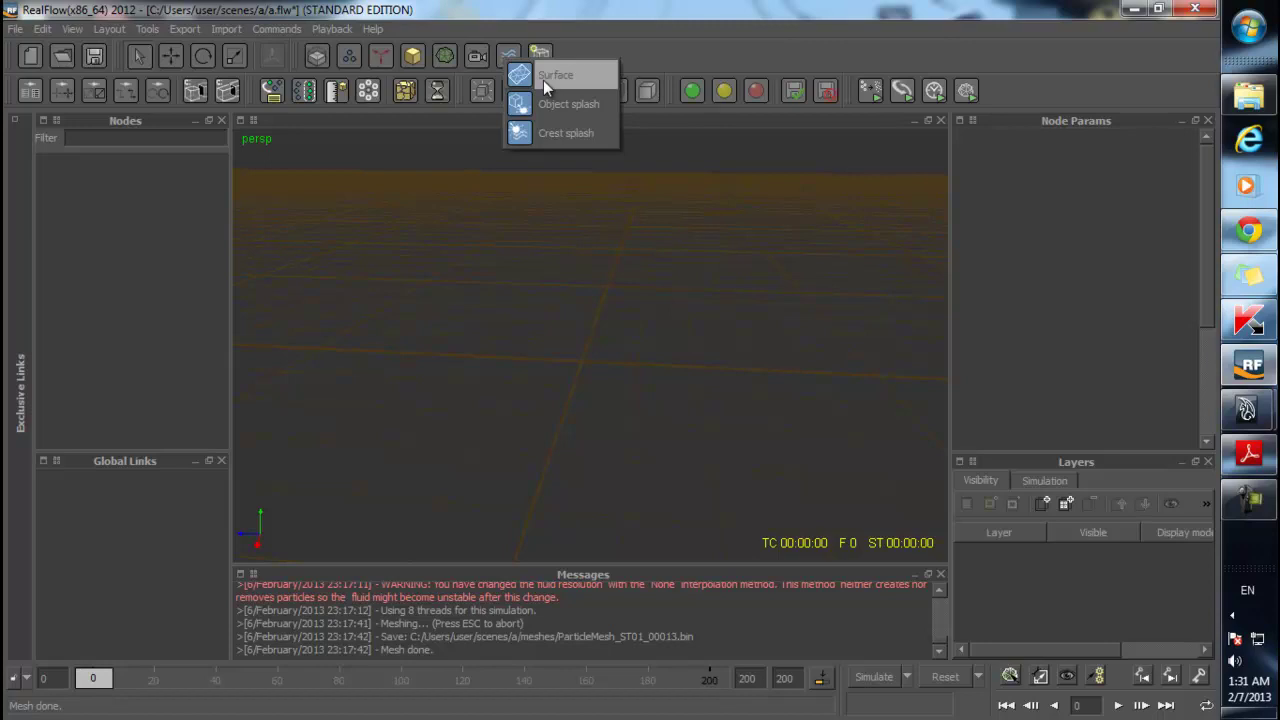
click(543, 79)
alt+drag(563, 305, 643, 341)
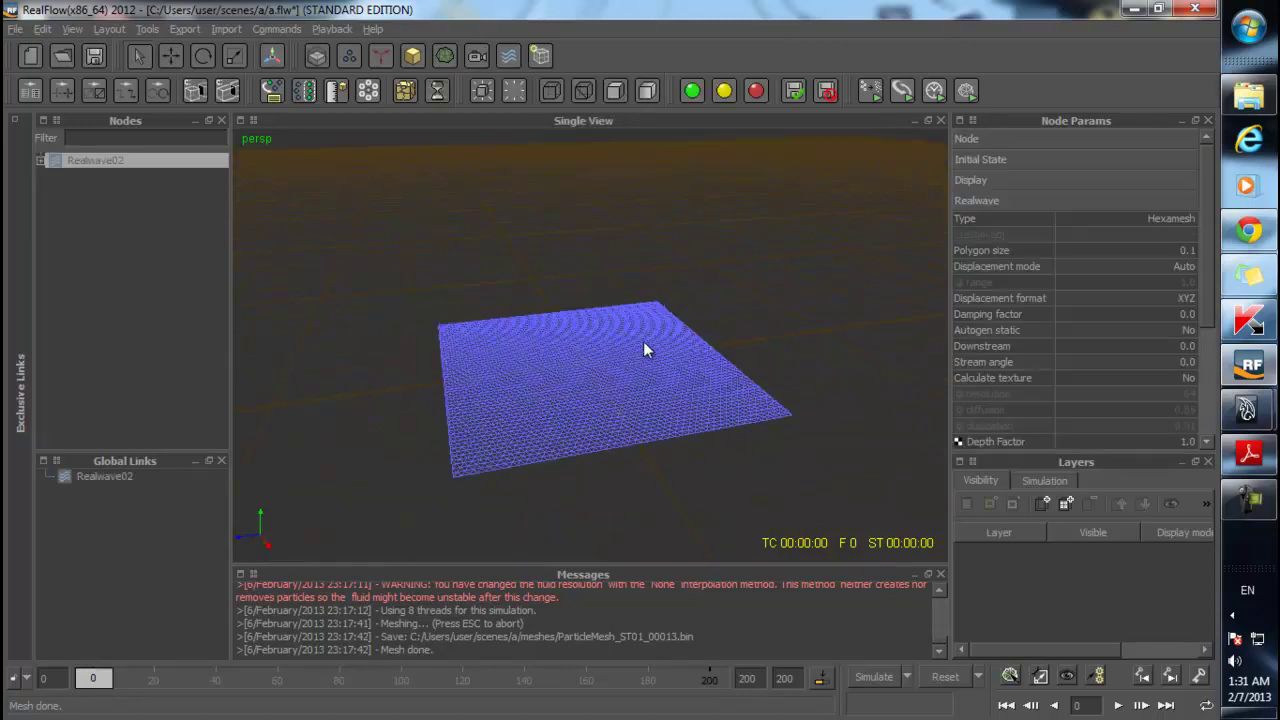
alt+right_drag(643, 341, 719, 320)
alt+drag(719, 320, 641, 309)
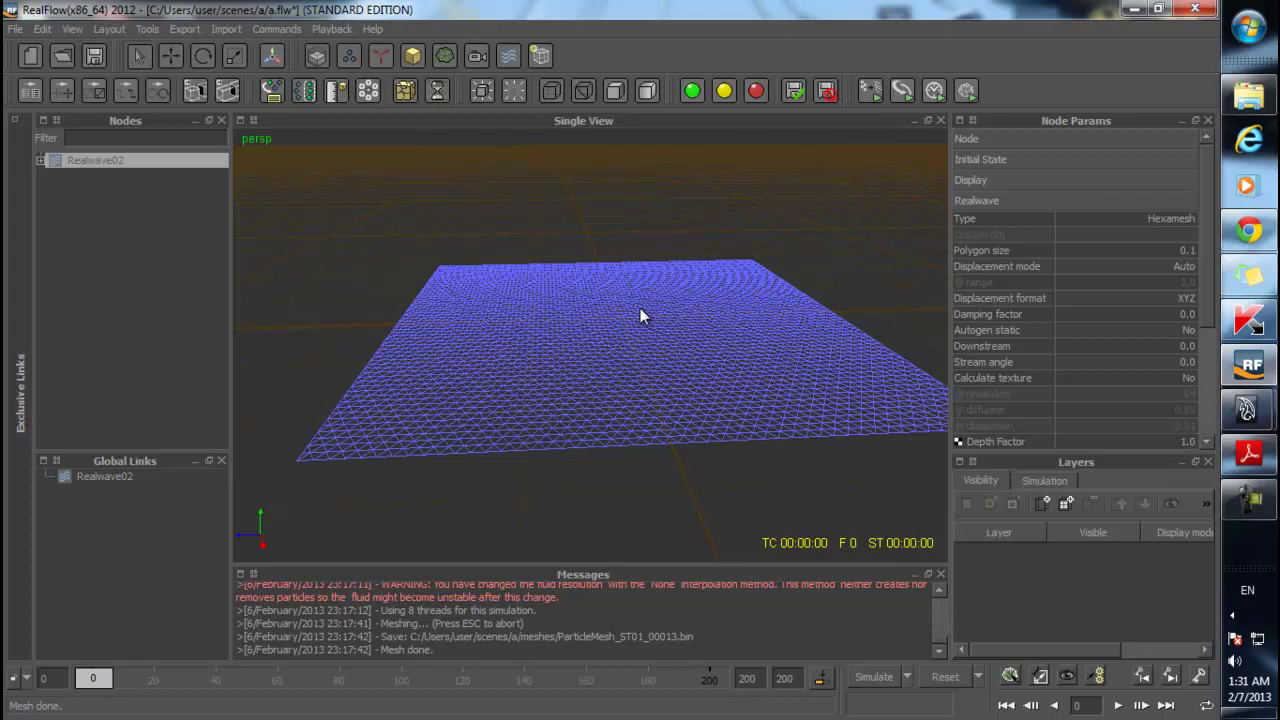
- Preview the wave surface in smooth shaded display and return it to wireframe
key(9)
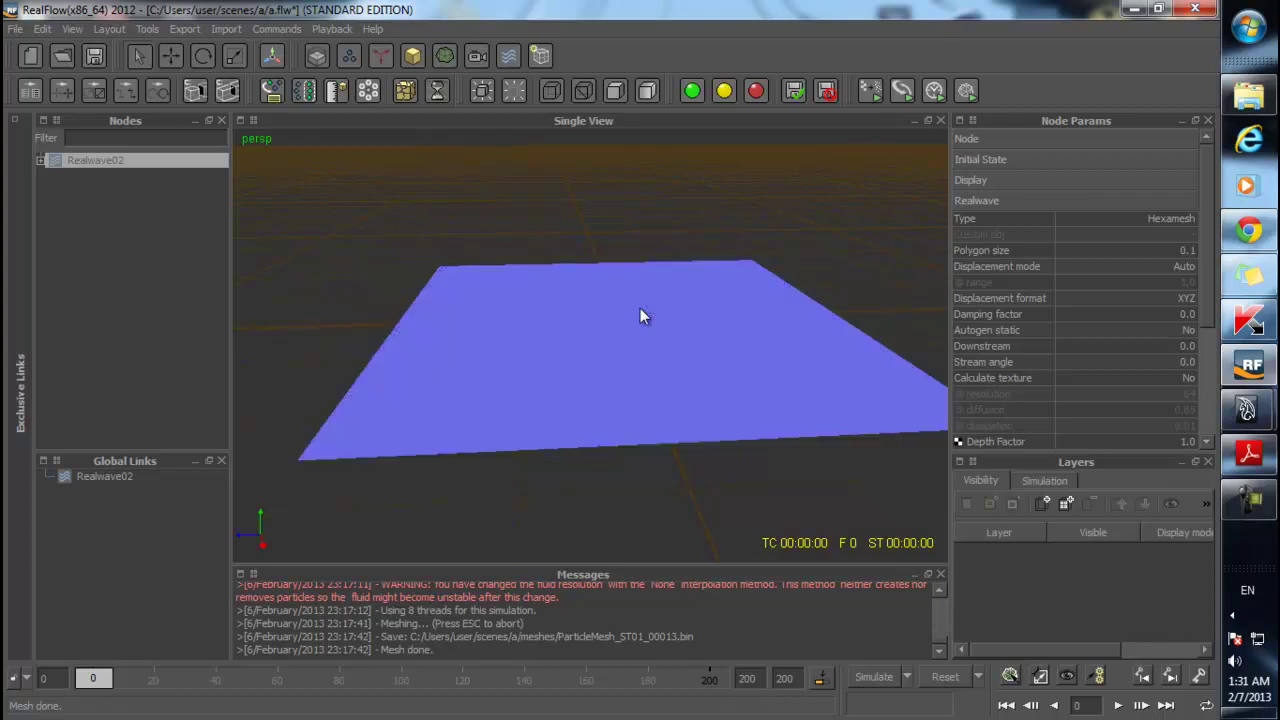
alt+drag(640, 314, 595, 329)
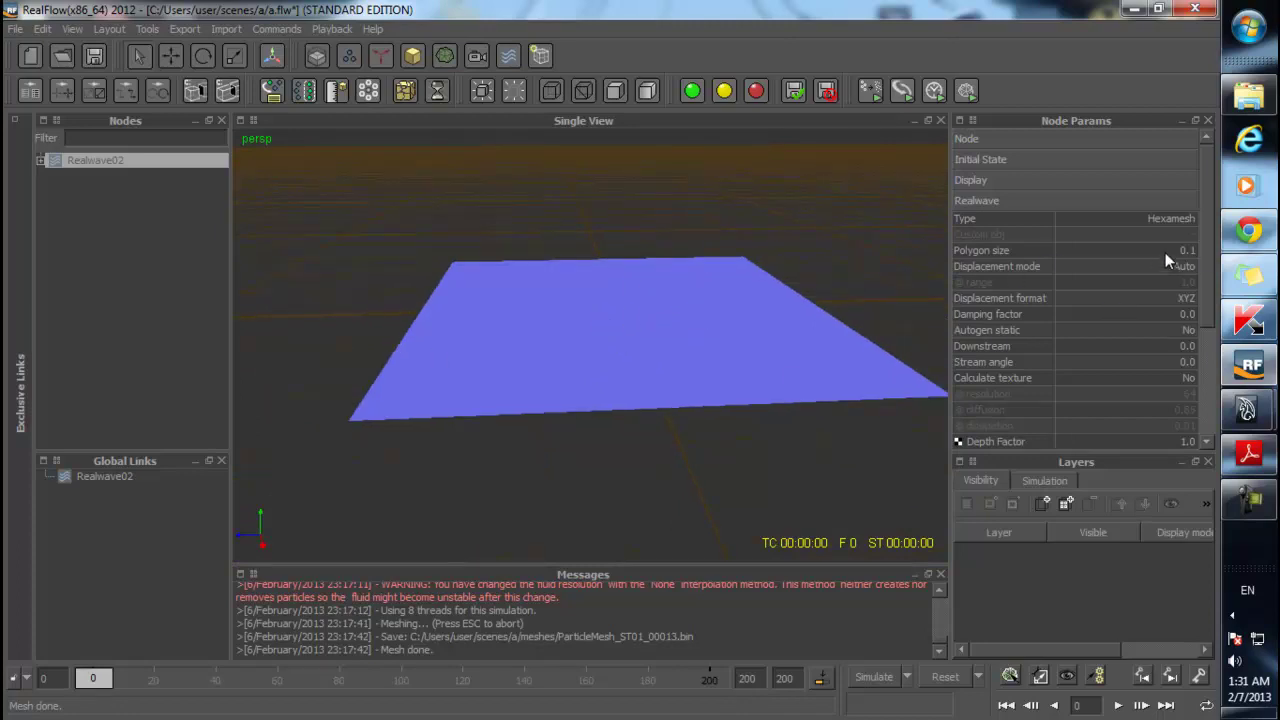
key(8)
scroll(544, 351, up, 3)
mouse_move(542, 351)
alt+mouse_down()
mouse_move(524, 316)
mouse_move(502, 319)
alt+mouse_up()
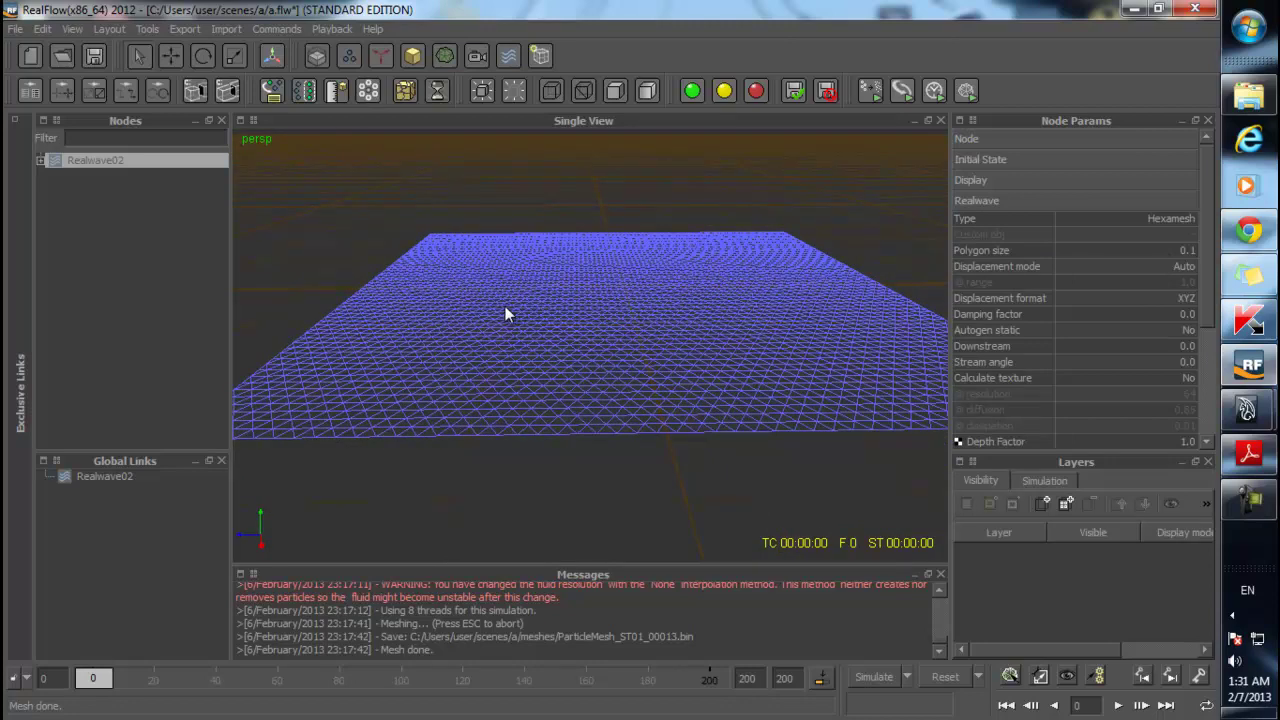
- Set the wave surface's polygon size to 0.08
click(1162, 249)
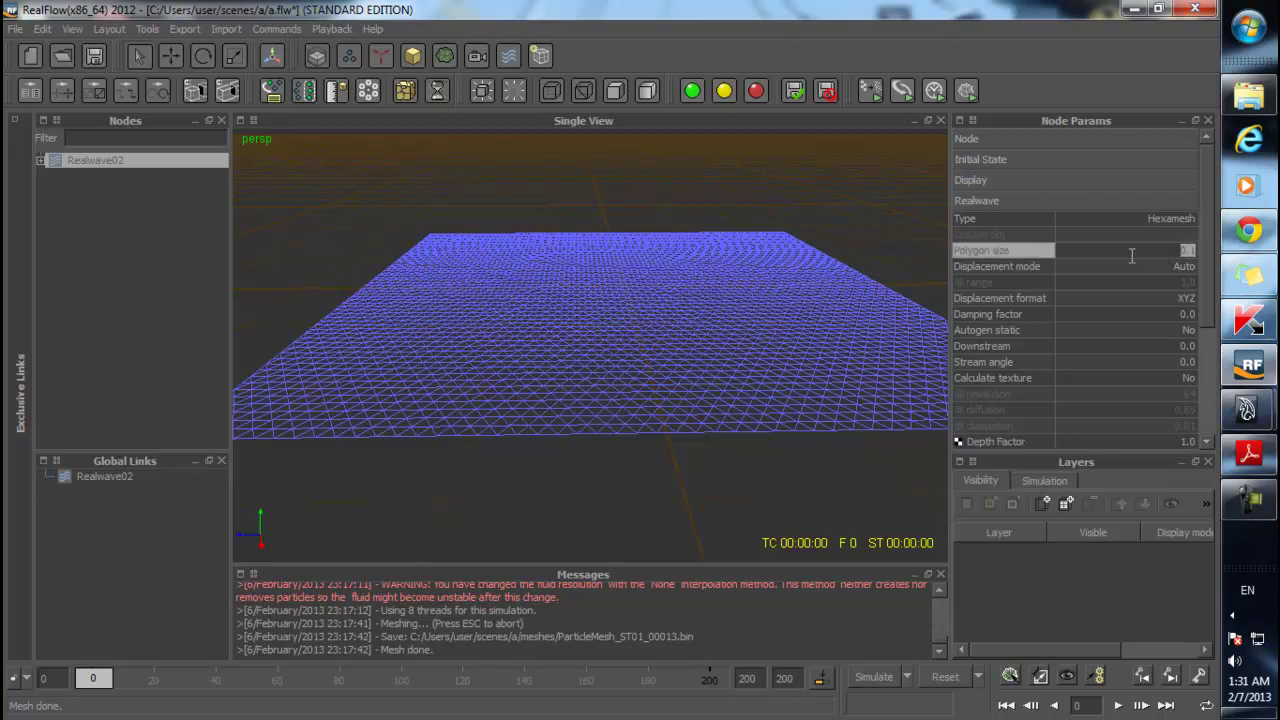
text(0.08)
key(Return)
scroll(535, 389, up, 4)
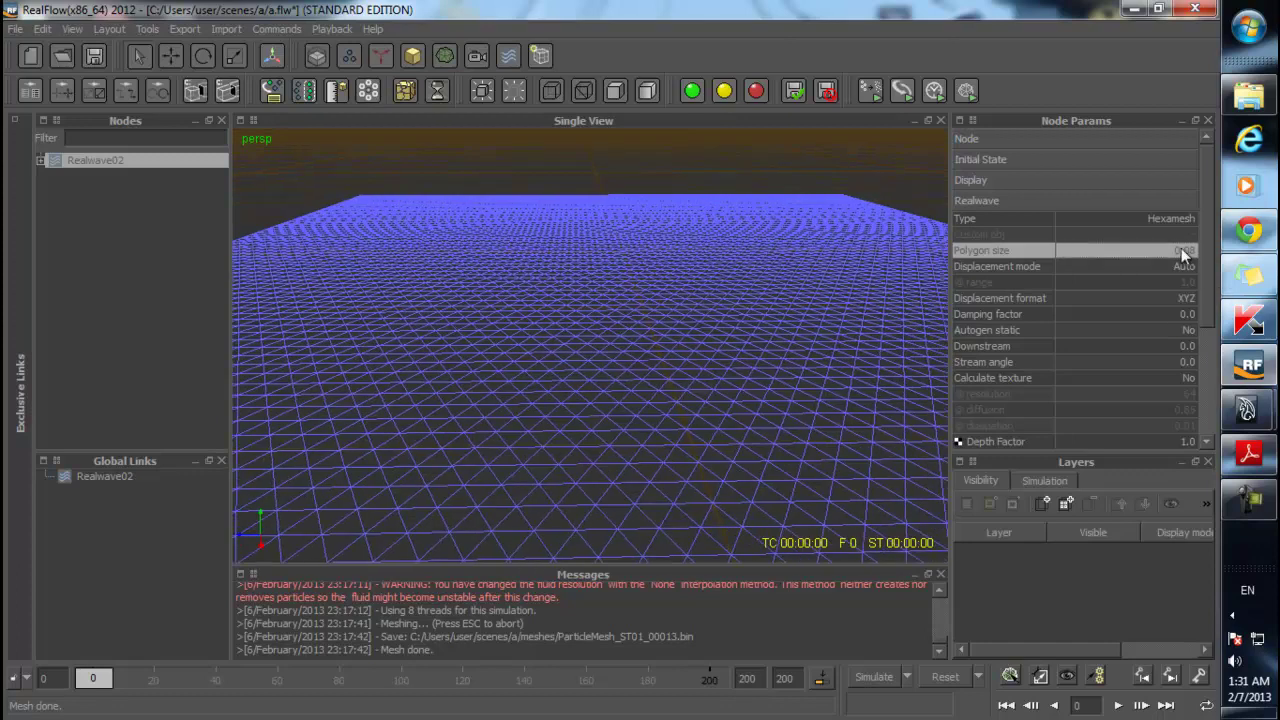
- Refine the wave surface's mesh by setting its polygon size to 0.07
click(1163, 251)
text(0.07)
key(Return)
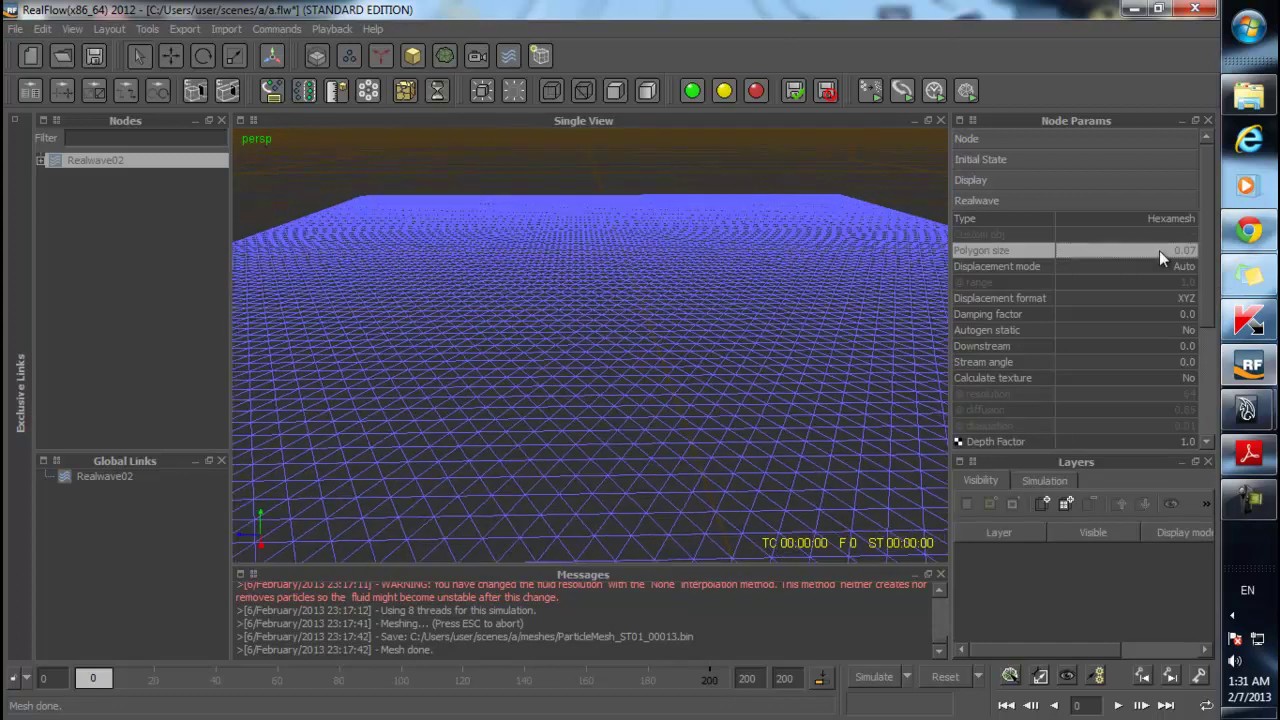
scroll(599, 322, down, 5)
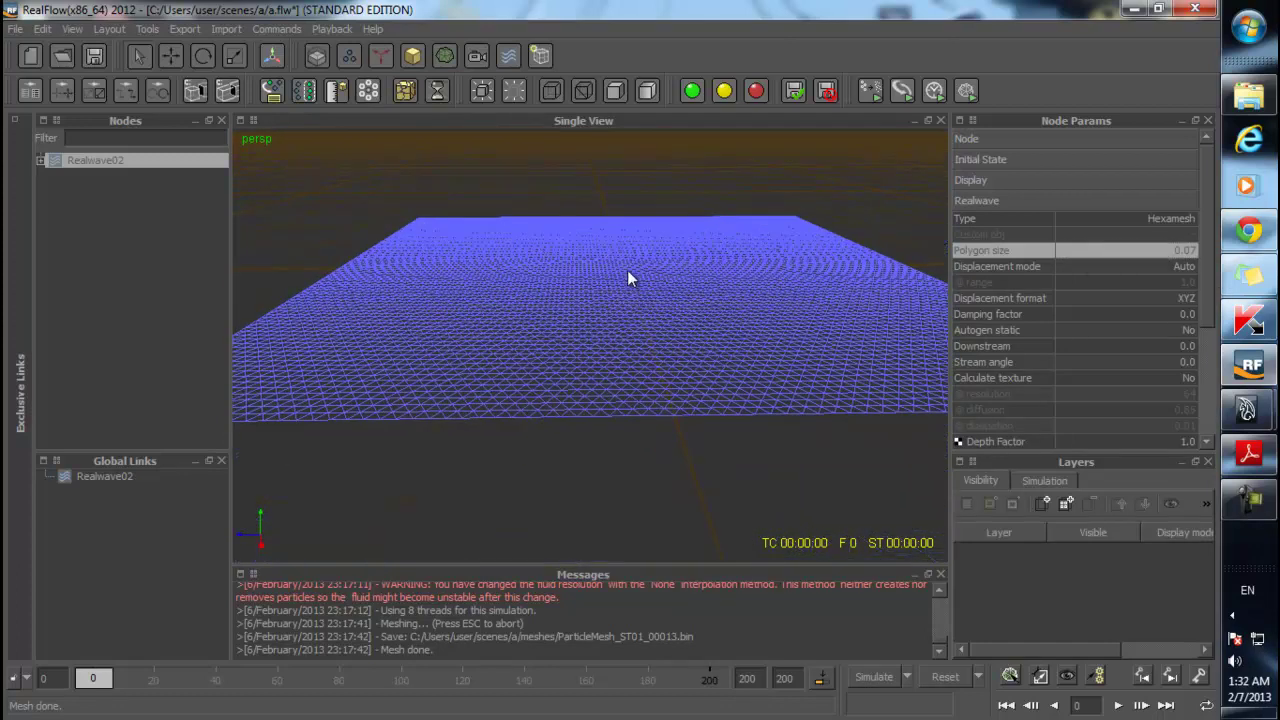
middle_drag(575, 390, 591, 360)
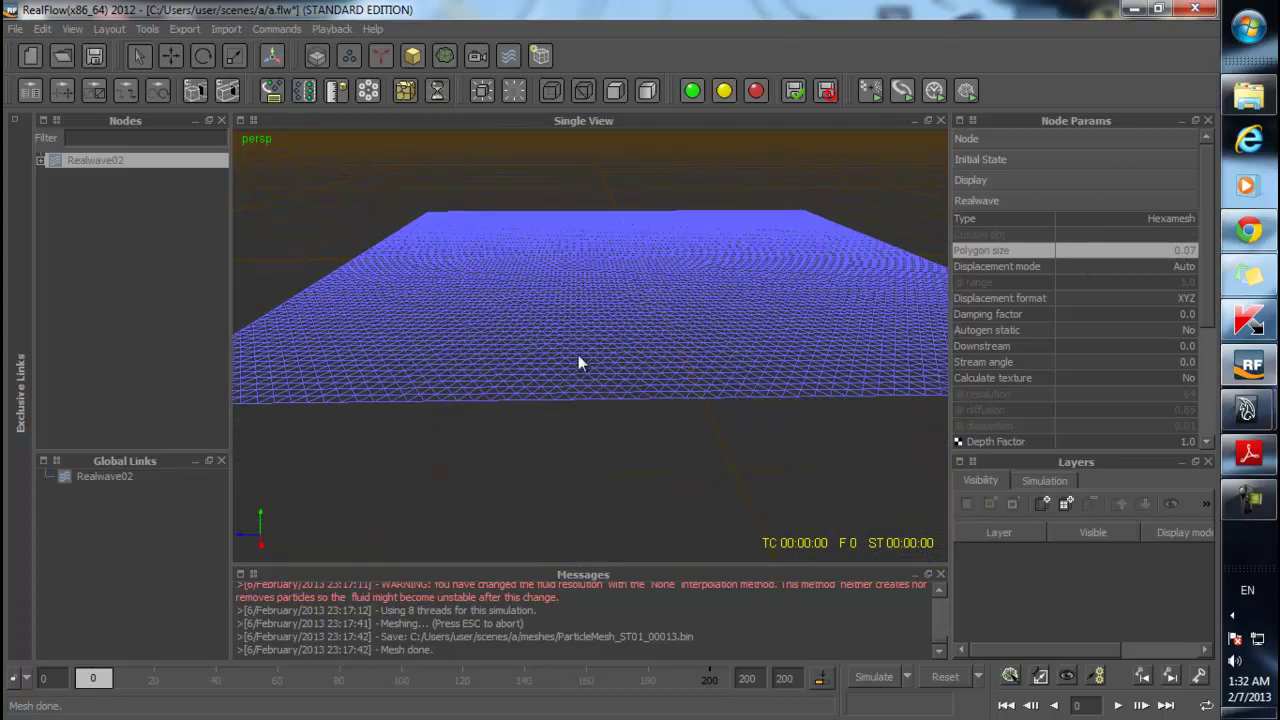
- Run a test simulation of the plain surface, stop it and reset the scene to frame 0
key(alt+a)
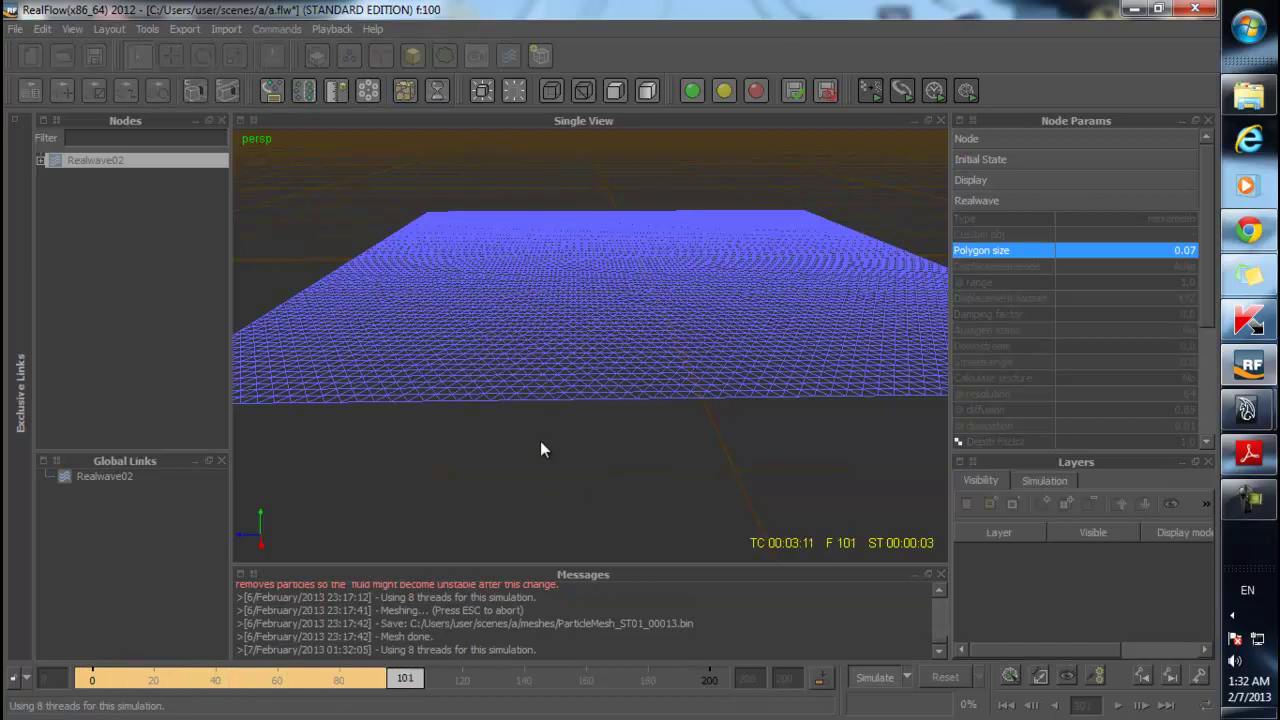
key(alt+a)
scroll(526, 418, down, 2)
middle_drag(530, 410, 493, 425)
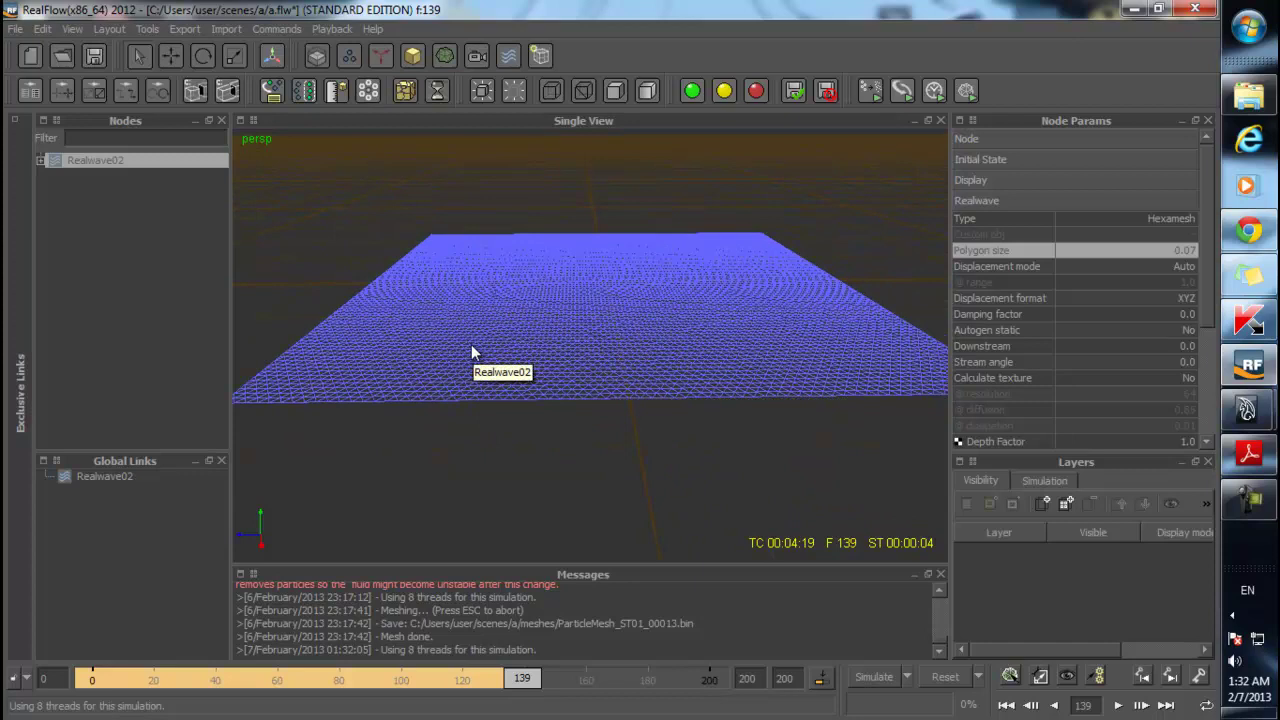
key(ctrl+shift+r)
click(570, 368)
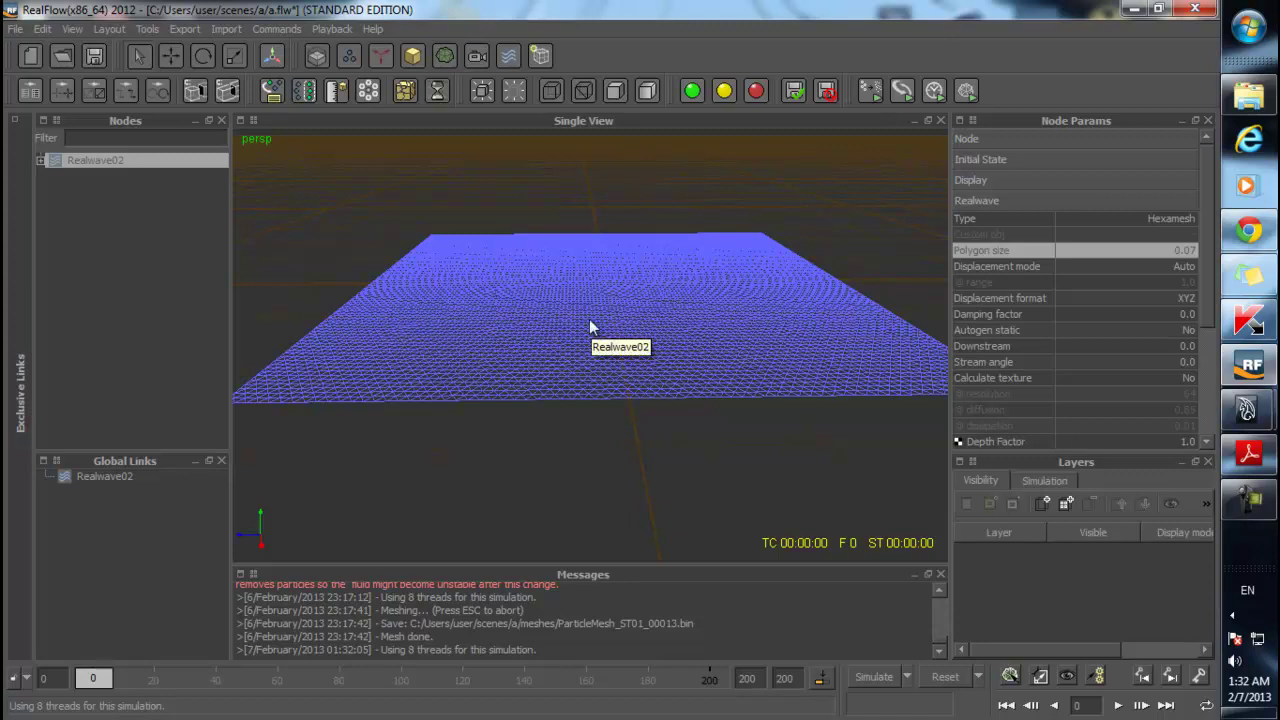
- Add a Control points wave to the RealWave surface
scroll(1069, 407, down, 3)
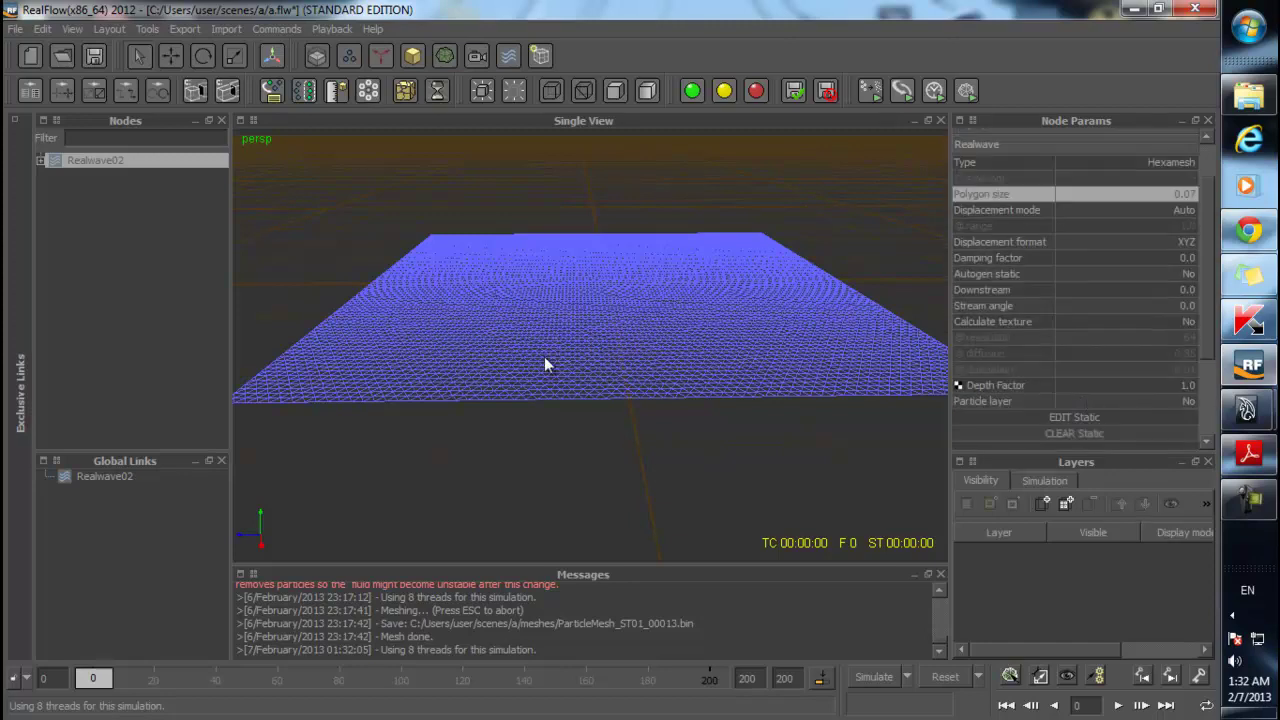
alt+drag(481, 249, 444, 328)
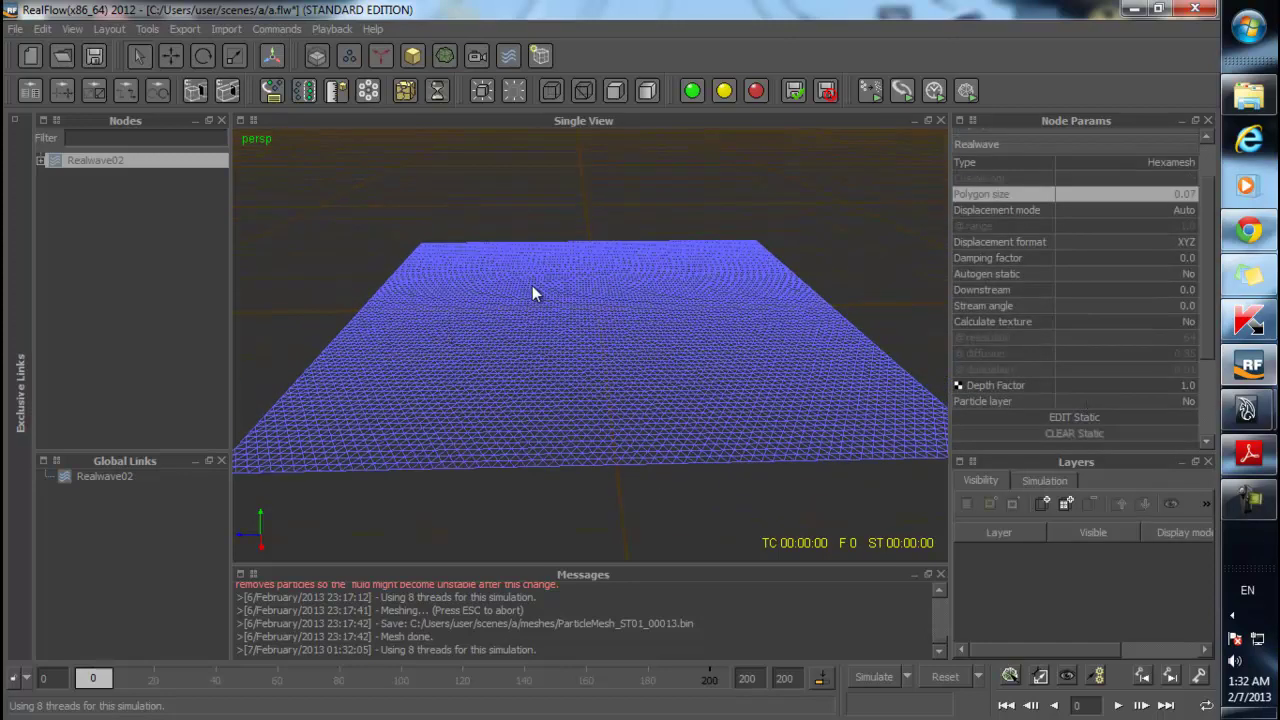
right_click(92, 163)
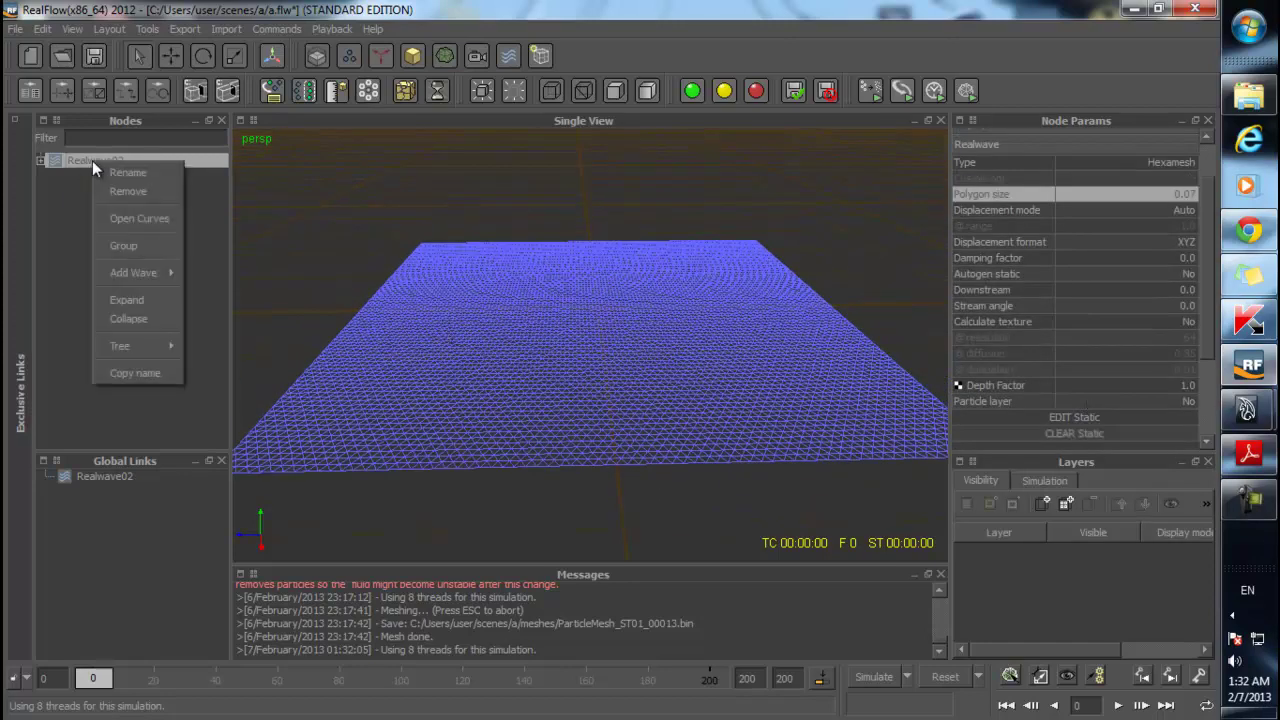
mouse_move(167, 279)
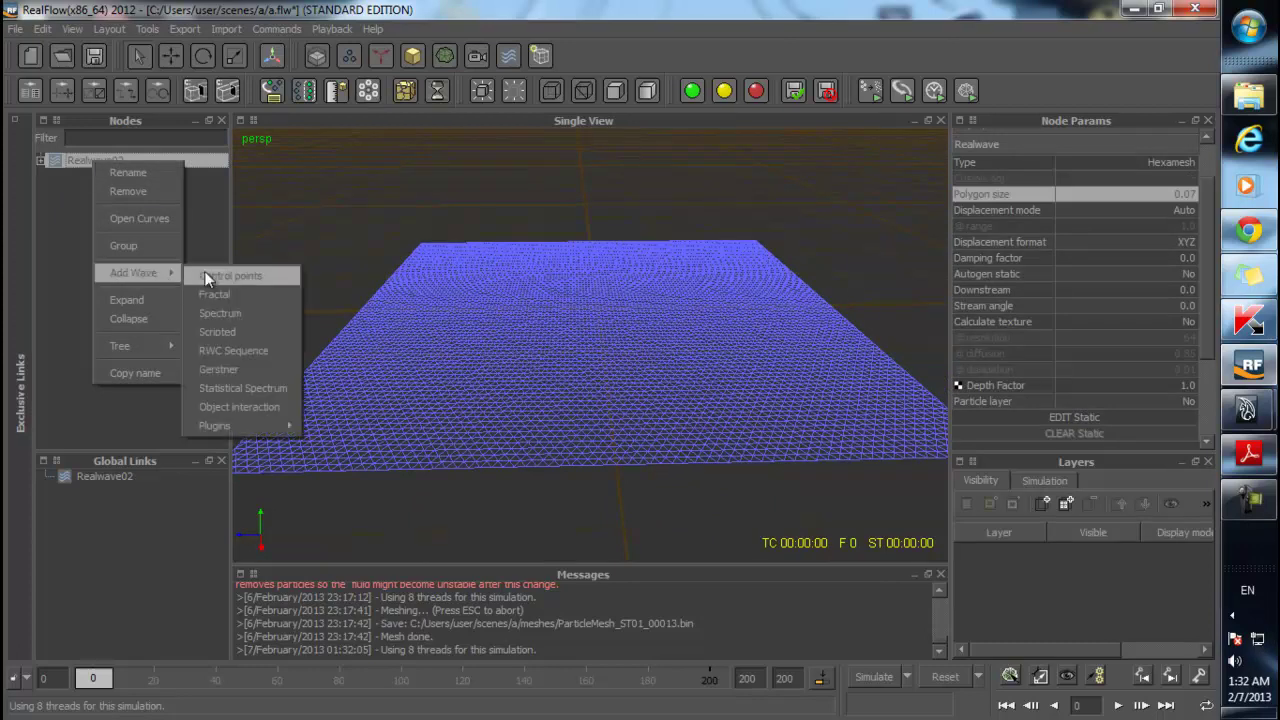
click(264, 278)
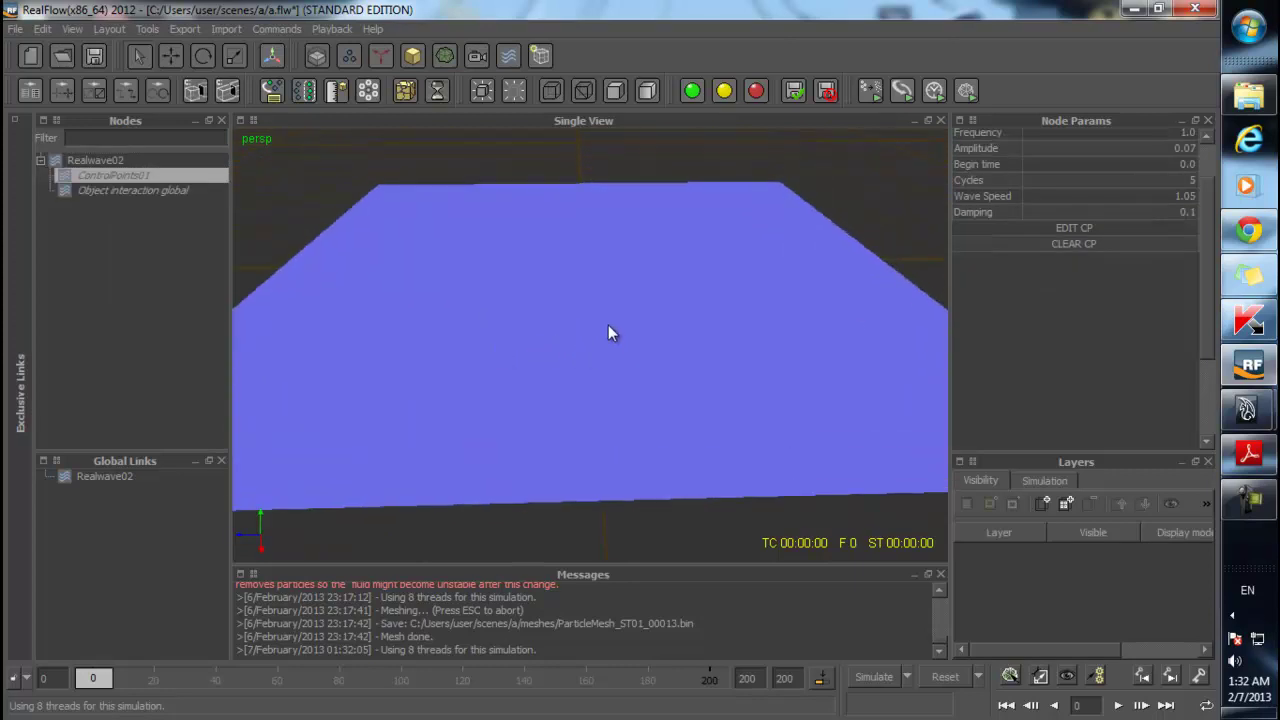
- Enable control-point editing for the new wave and mark six separate patches of control points across the surface
click(630, 346)
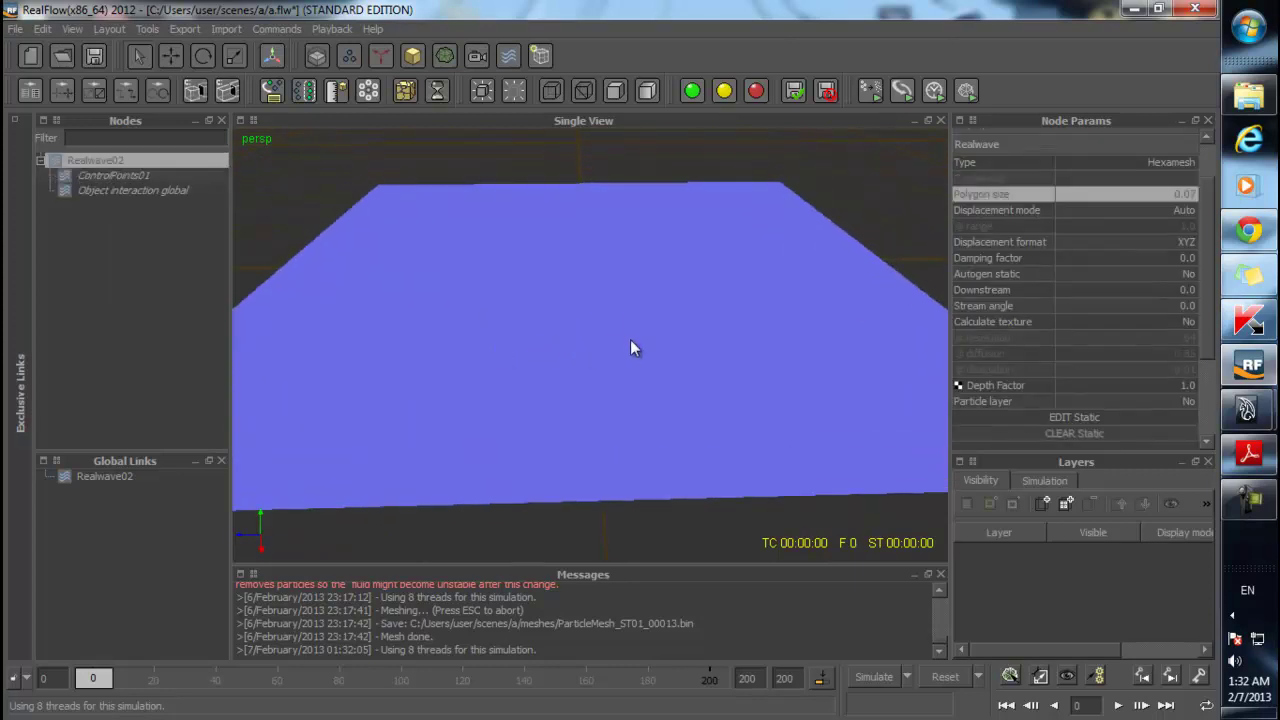
click(133, 177)
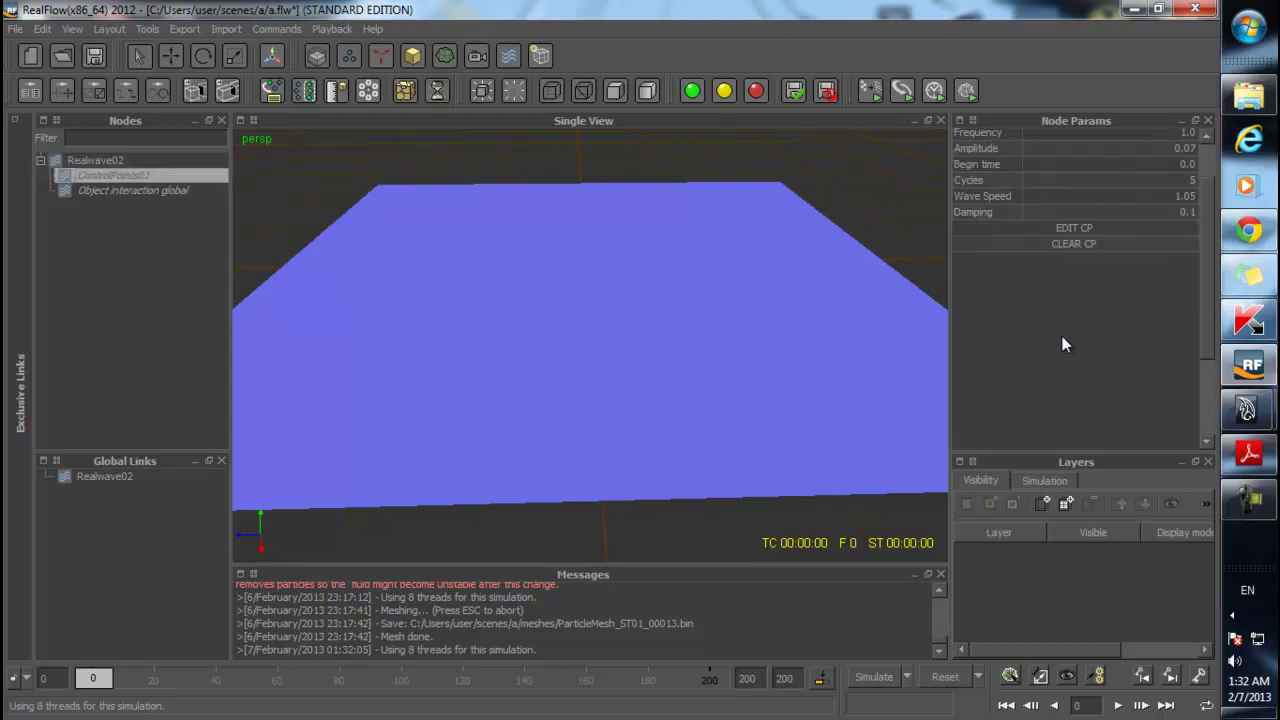
click(1086, 228)
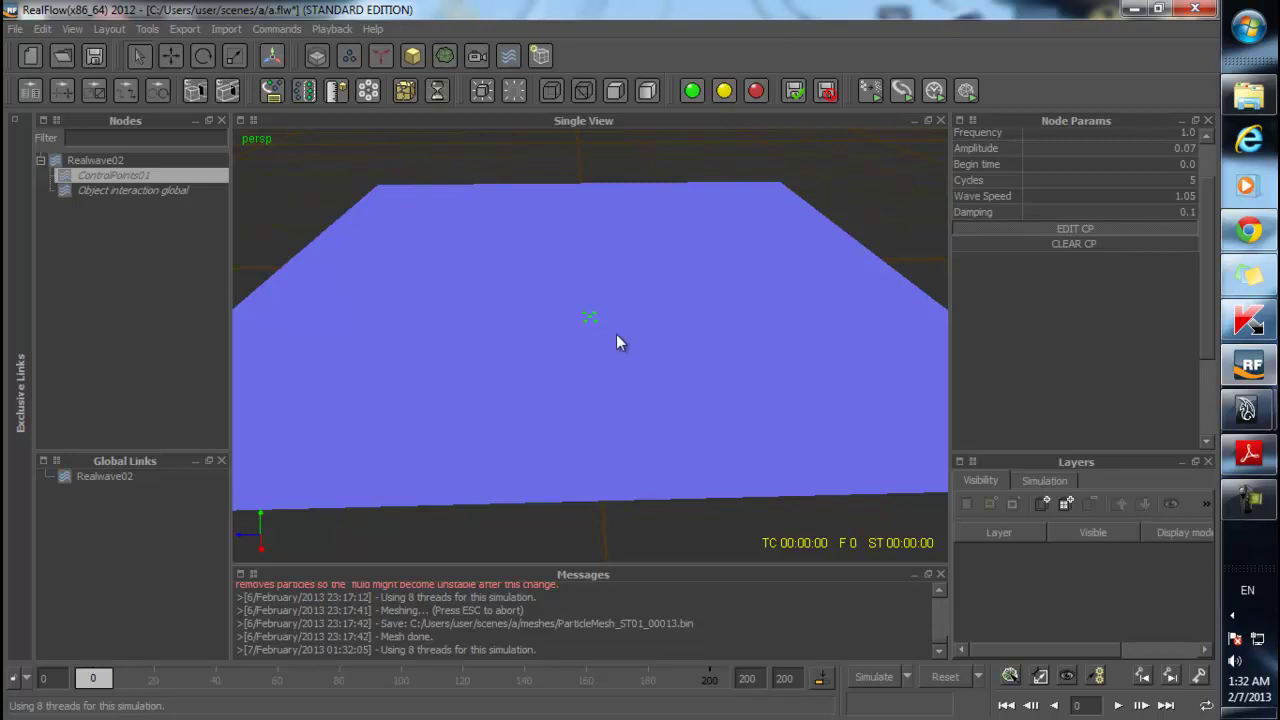
scroll(606, 334, up, 3)
alt+drag(665, 375, 668, 399)
alt+middle_drag(668, 399, 575, 387)
mouse_move(637, 299)
mouse_down()
mouse_move(669, 357)
mouse_move(680, 343)
mouse_move(624, 311)
mouse_up()
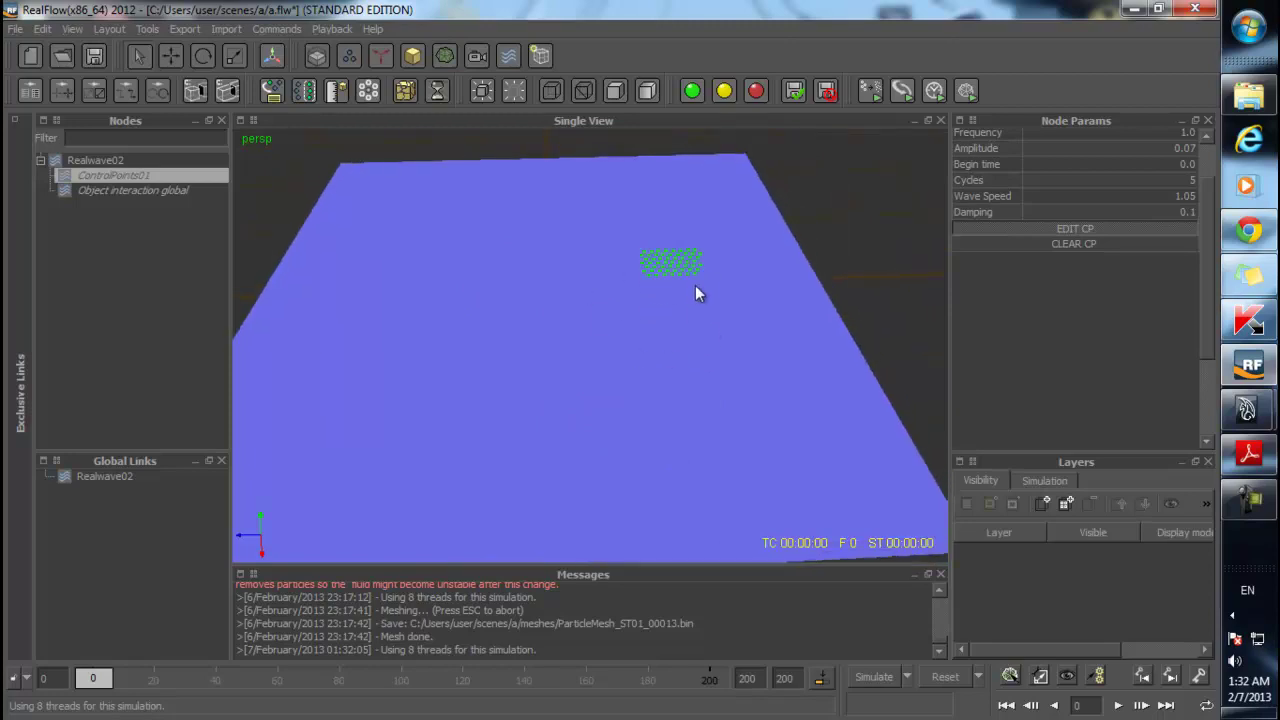
click(510, 228)
click(575, 380)
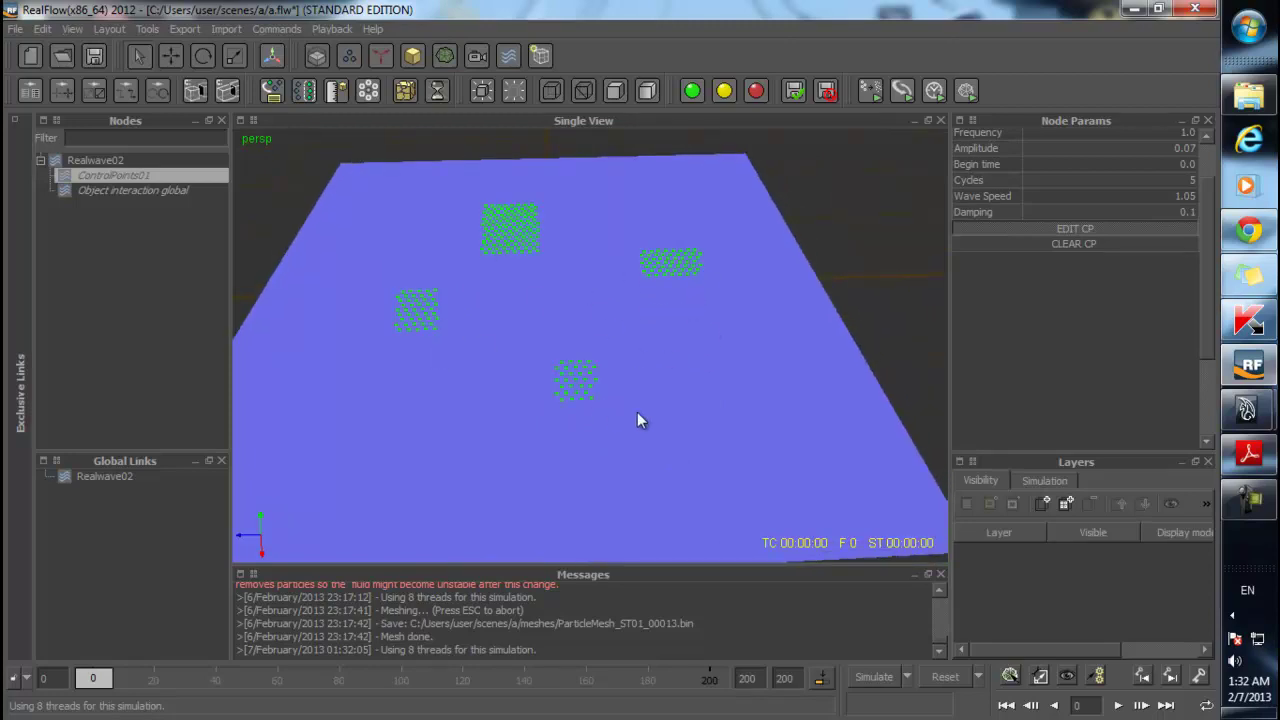
click(846, 266)
scroll(700, 314, up, 3)
click(610, 300)
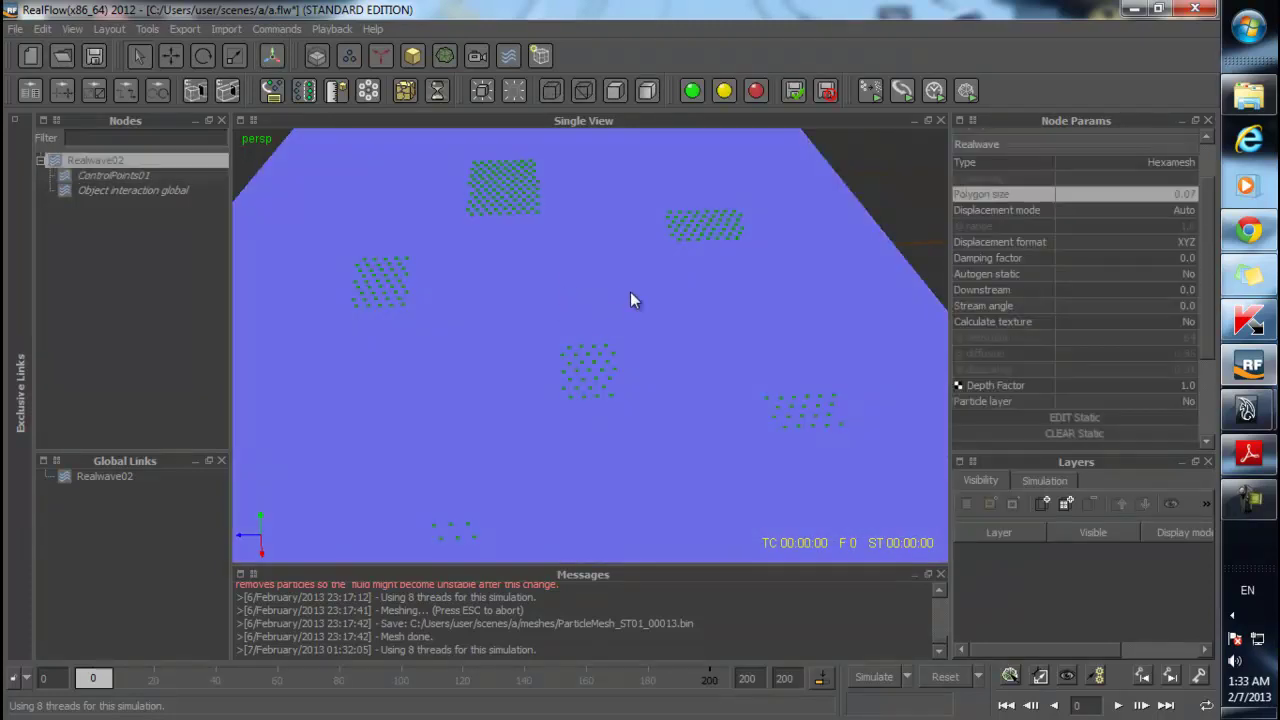
- Reselect the control-points wave and clear all of its marked control points
click(146, 176)
click(537, 302)
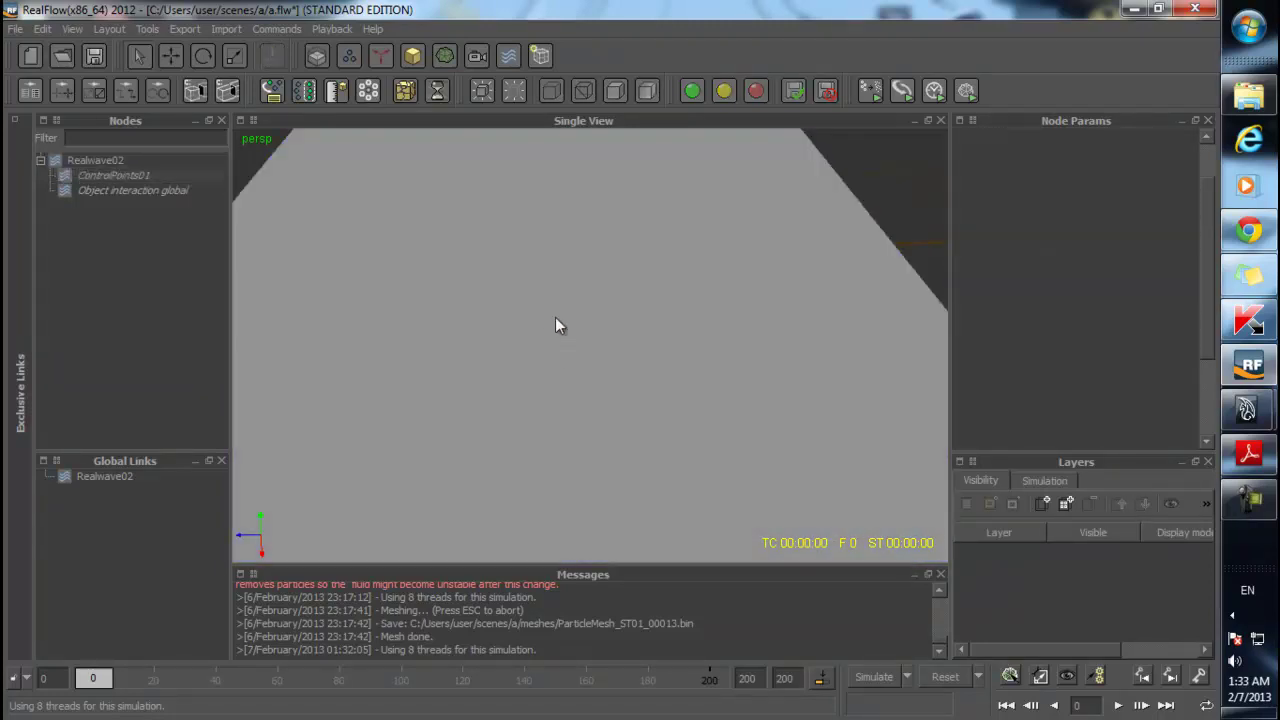
click(551, 330)
click(139, 178)
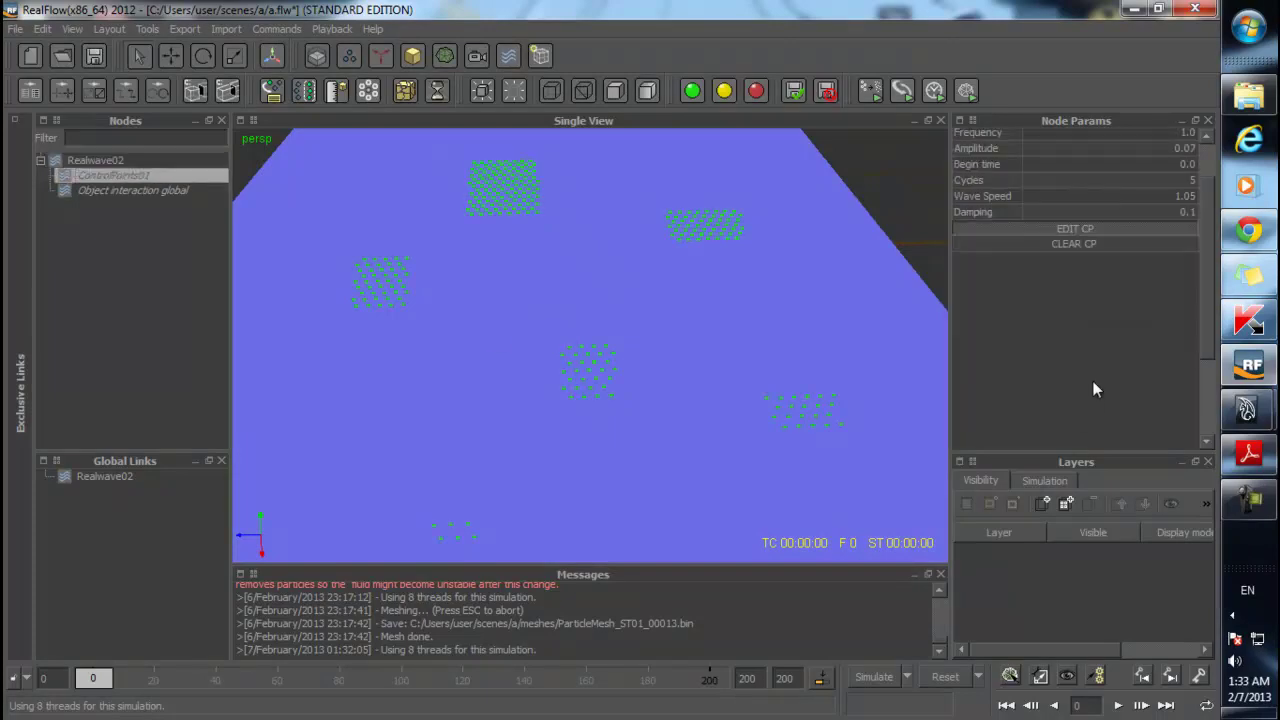
click(1086, 229)
click(1086, 245)
- Enable control-point editing again and mark one small patch of control points near the surface's centre
click(1086, 231)
scroll(636, 374, down, 3)
scroll(613, 366, up, 2)
alt+middle_drag(618, 375, 680, 383)
scroll(680, 383, up, 2)
mouse_move(680, 383)
alt+mouse_down()
mouse_move(641, 378)
mouse_move(676, 363)
alt+mouse_up()
scroll(655, 374, down, 3)
scroll(666, 366, up, 2)
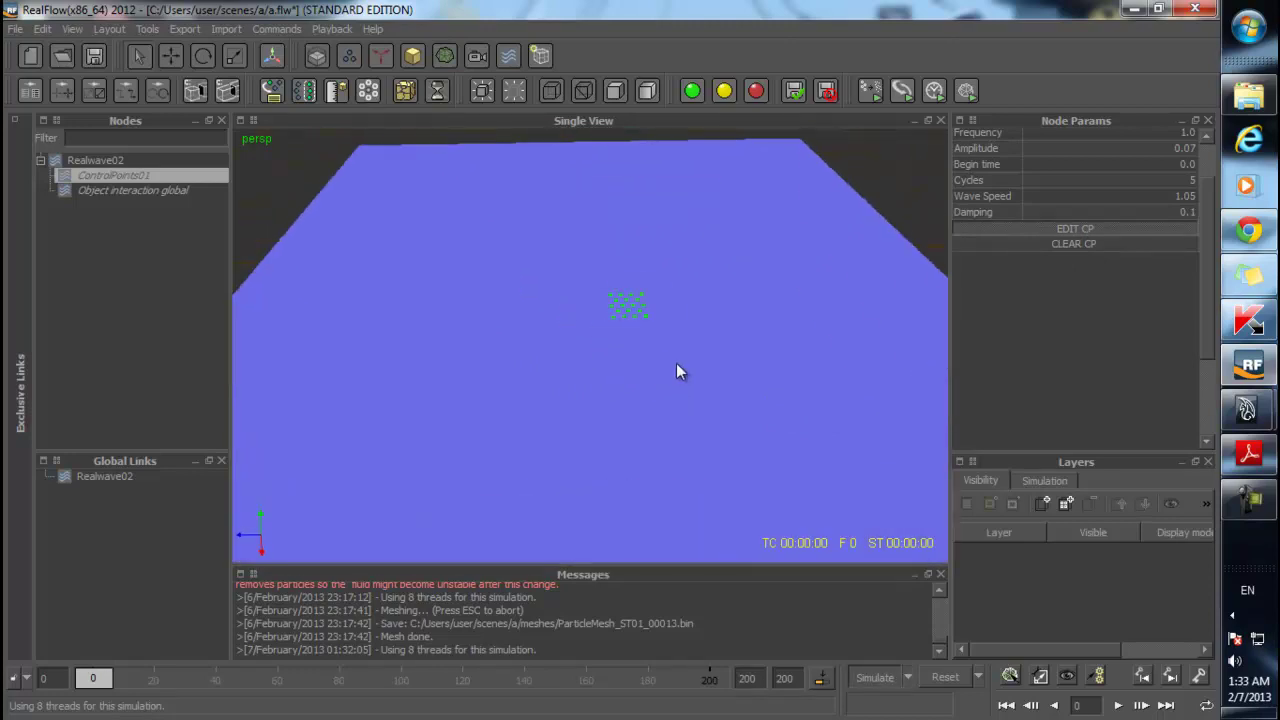
- Simulate the ripples from the central patch, stop at frame 153, and review the result at frames 17 and 82
key(alt+a)
alt+drag(604, 383, 621, 376)
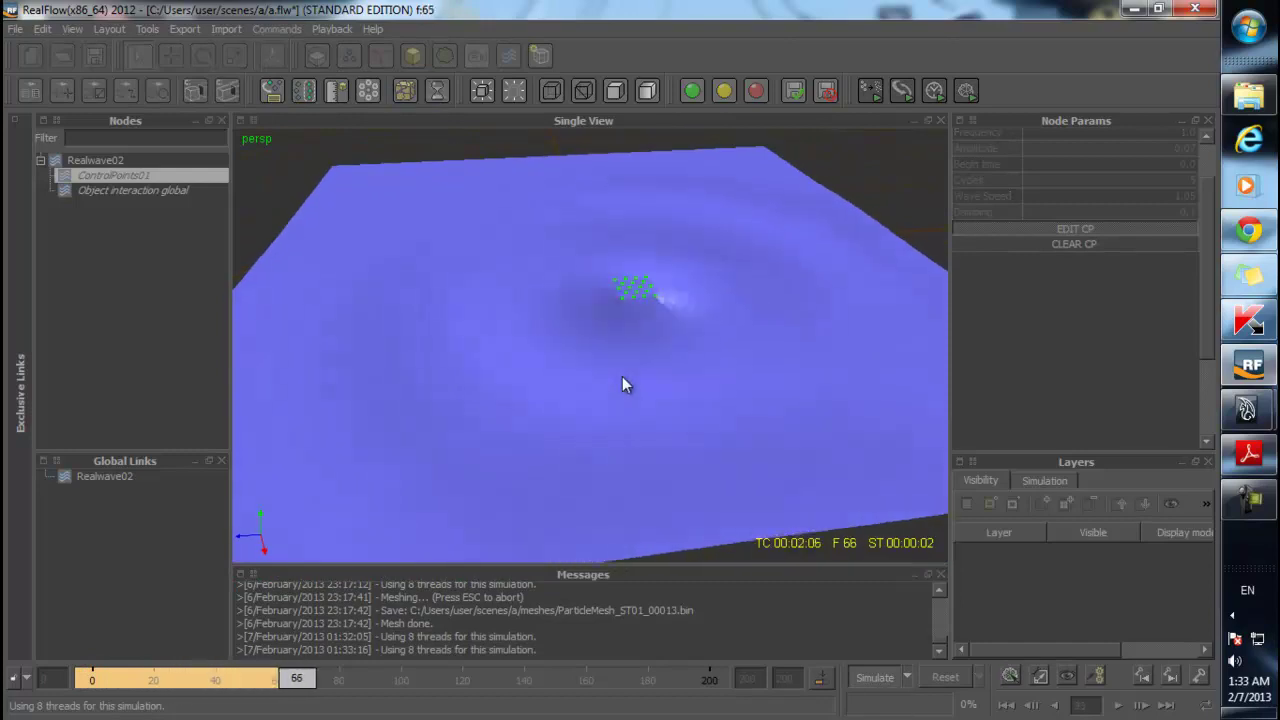
scroll(625, 375, down, 2)
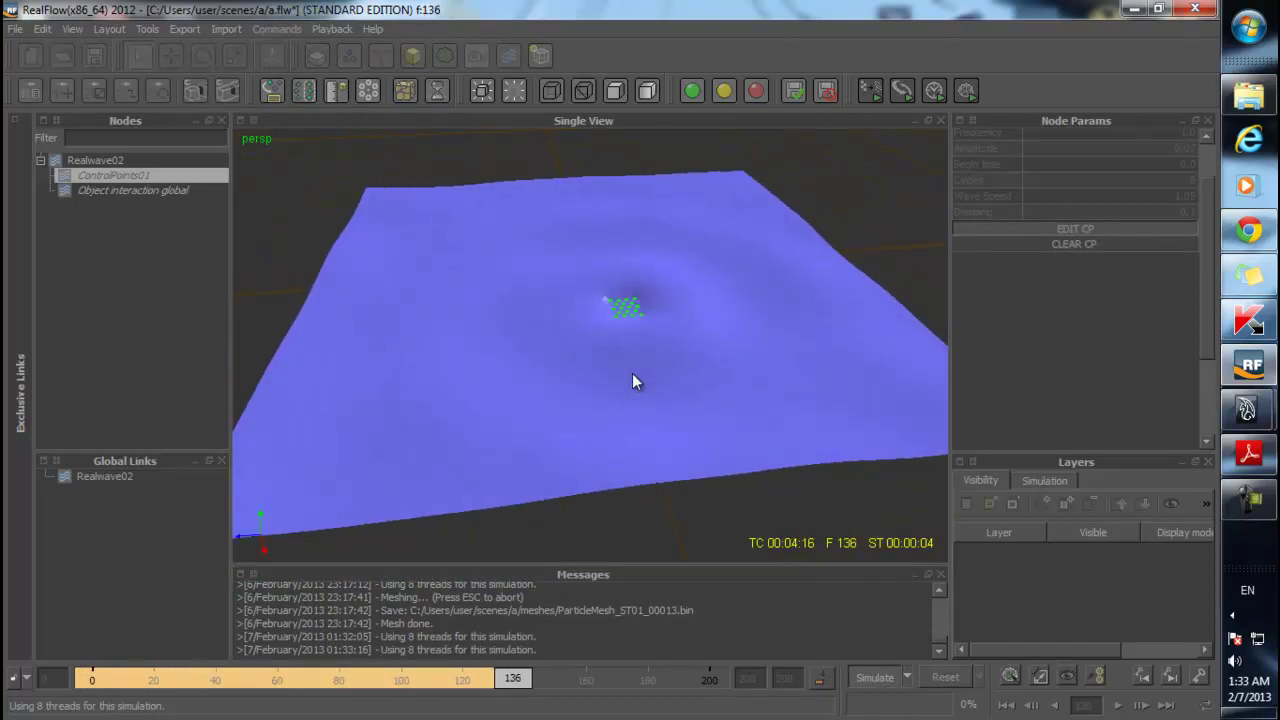
drag(555, 678, 145, 678)
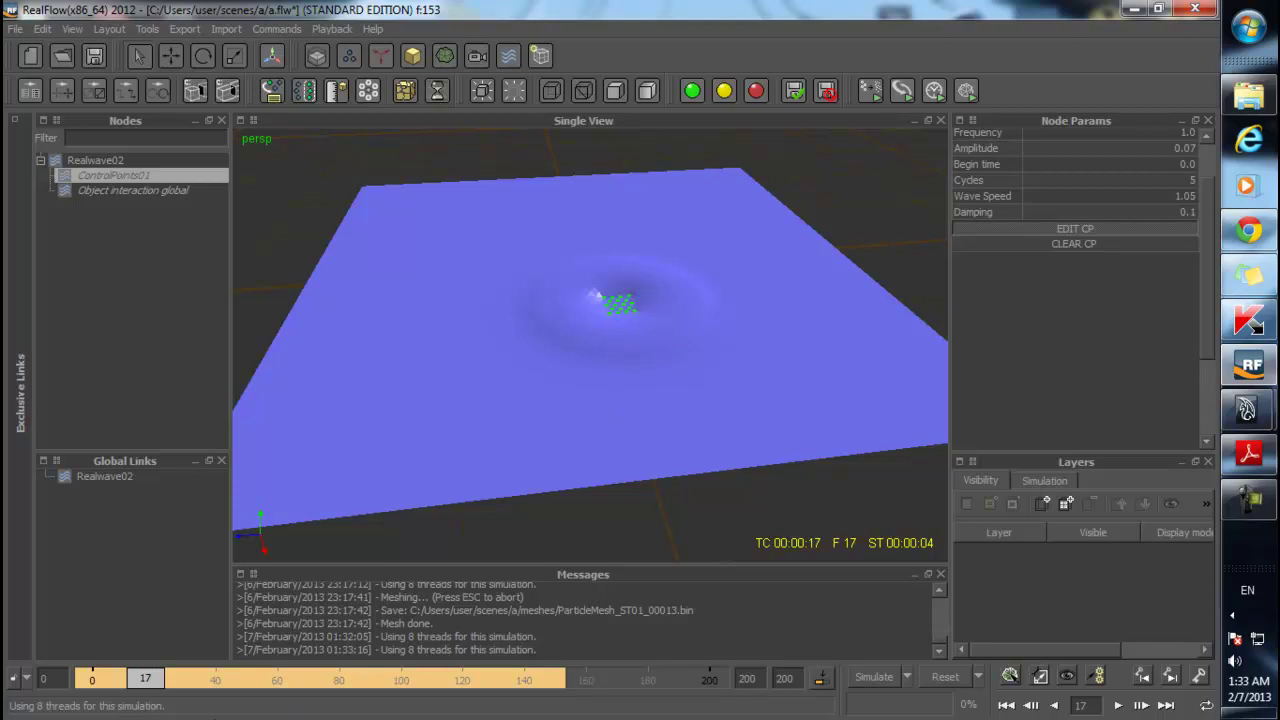
drag(145, 680, 345, 679)
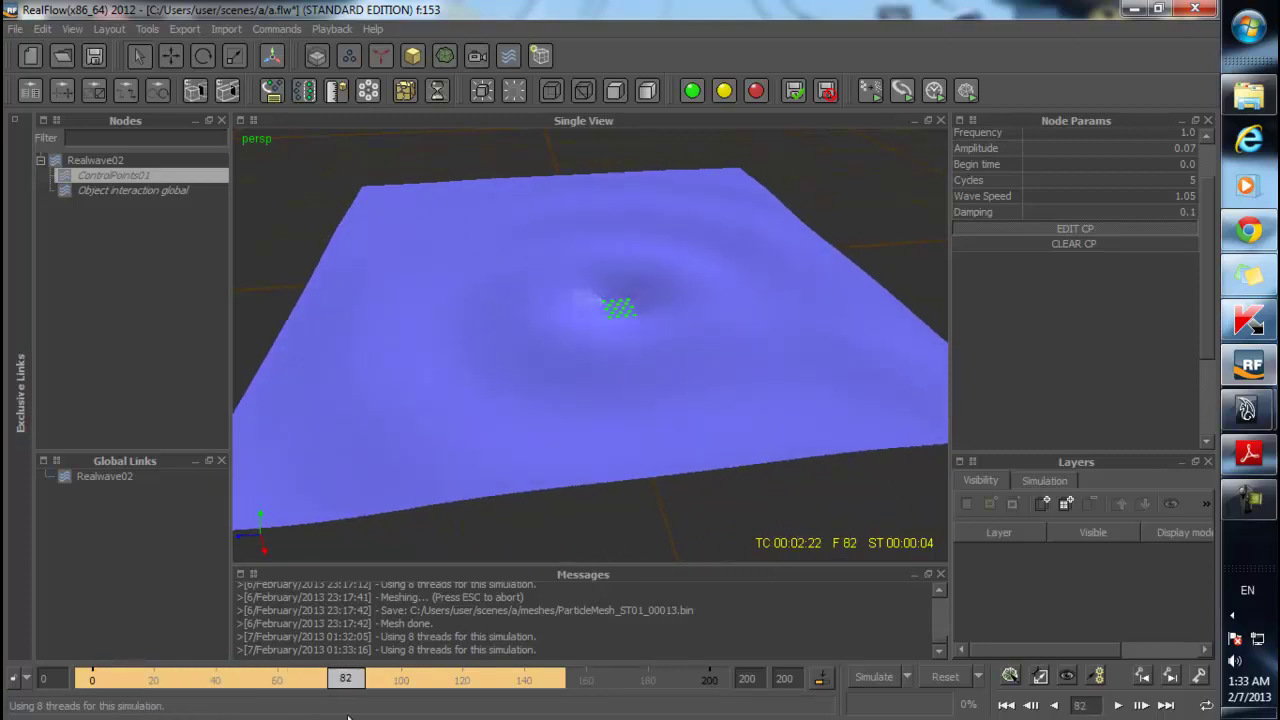
click(1262, 505)
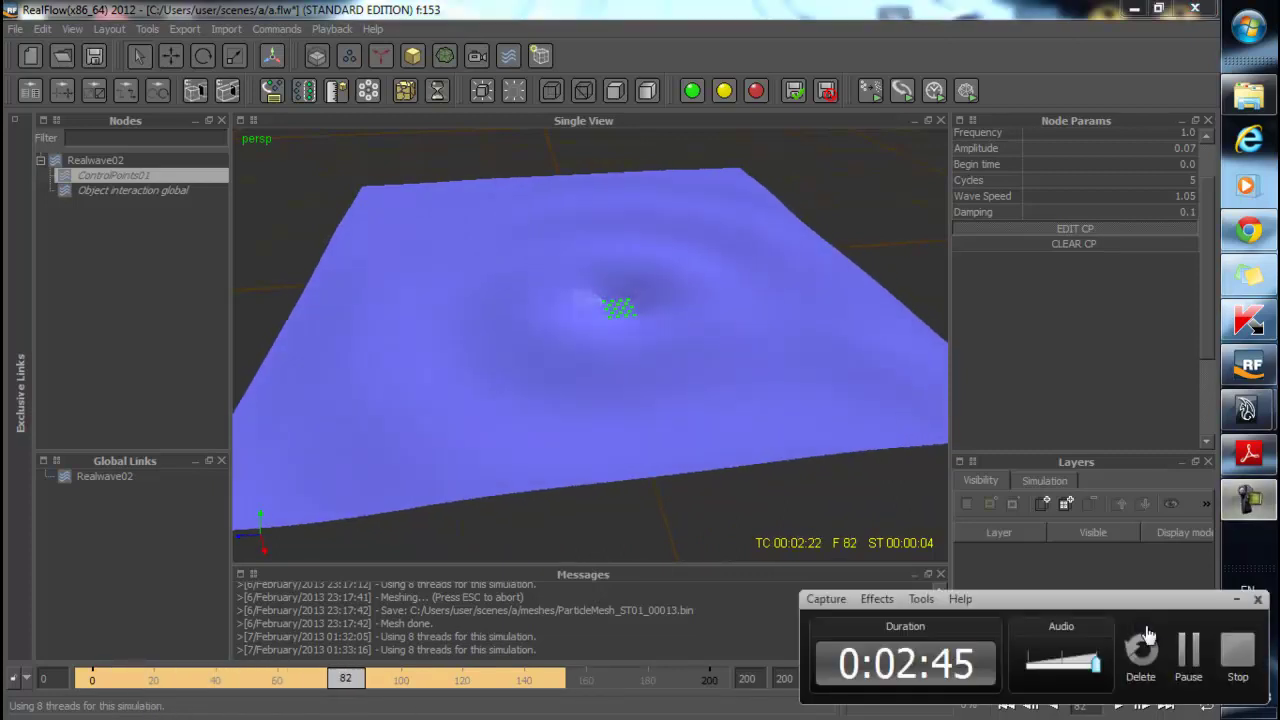
click(1188, 651)
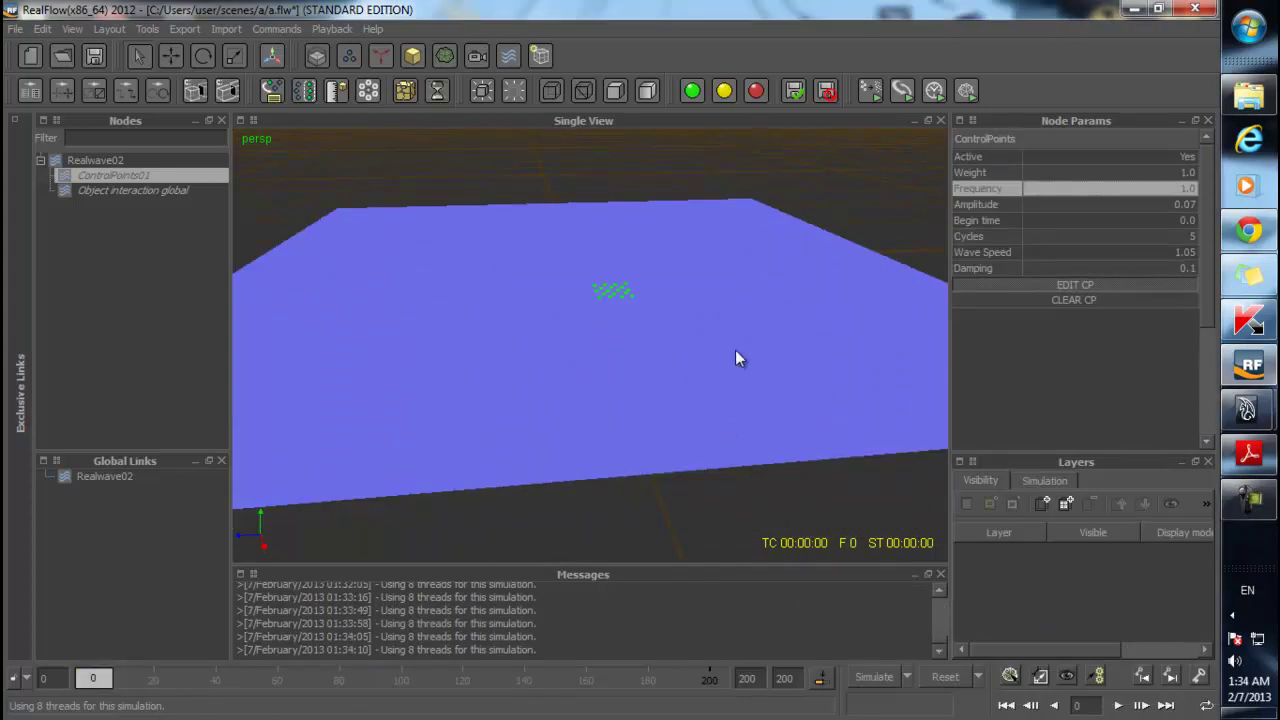
- Replace the central patch with a tiny group of control points near the surface's centre
alt+right_drag(735, 350, 668, 349)
alt+middle_drag(668, 349, 692, 388)
alt+drag(692, 388, 661, 411)
alt+middle_drag(661, 411, 672, 322)
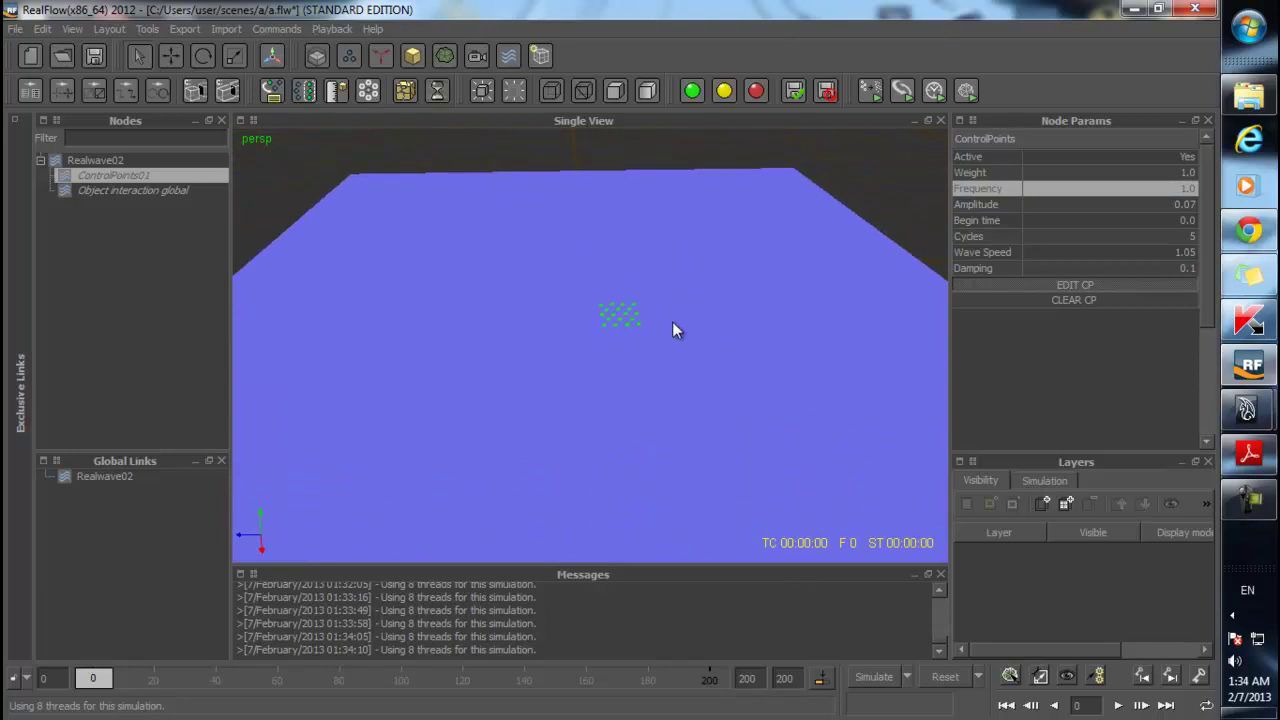
scroll(670, 398, down, 2)
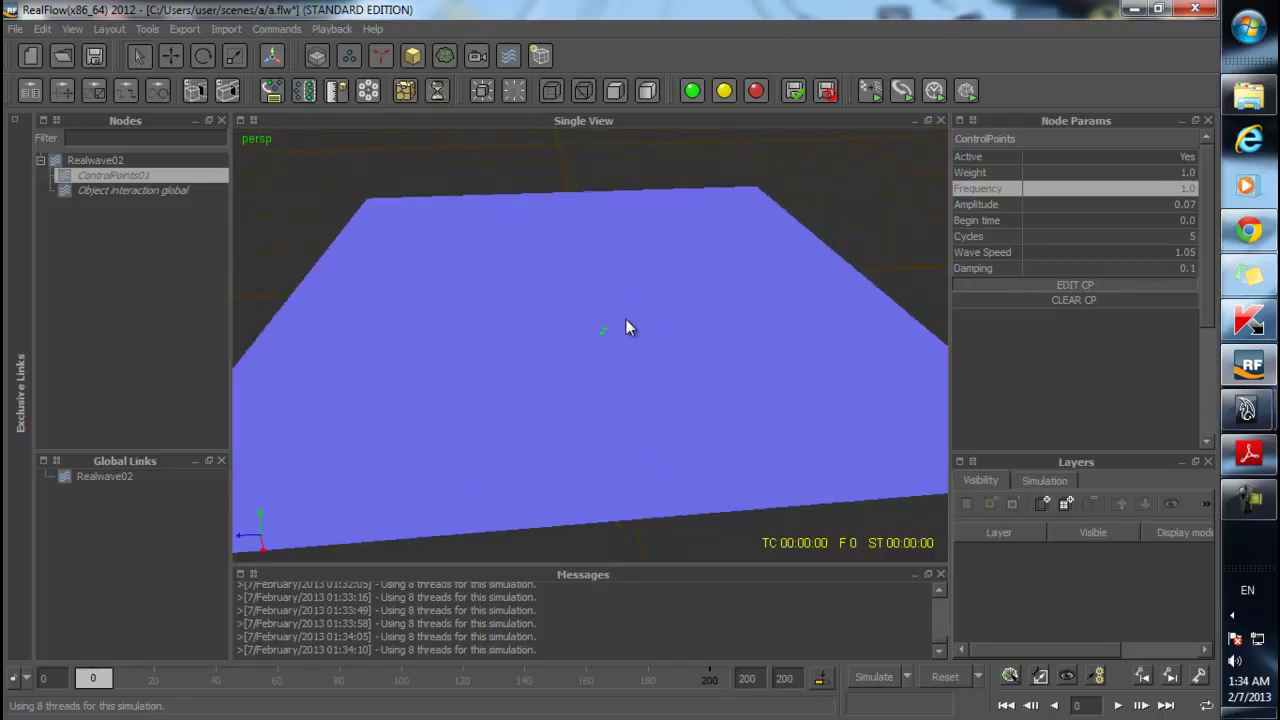
click(634, 316)
click(637, 330)
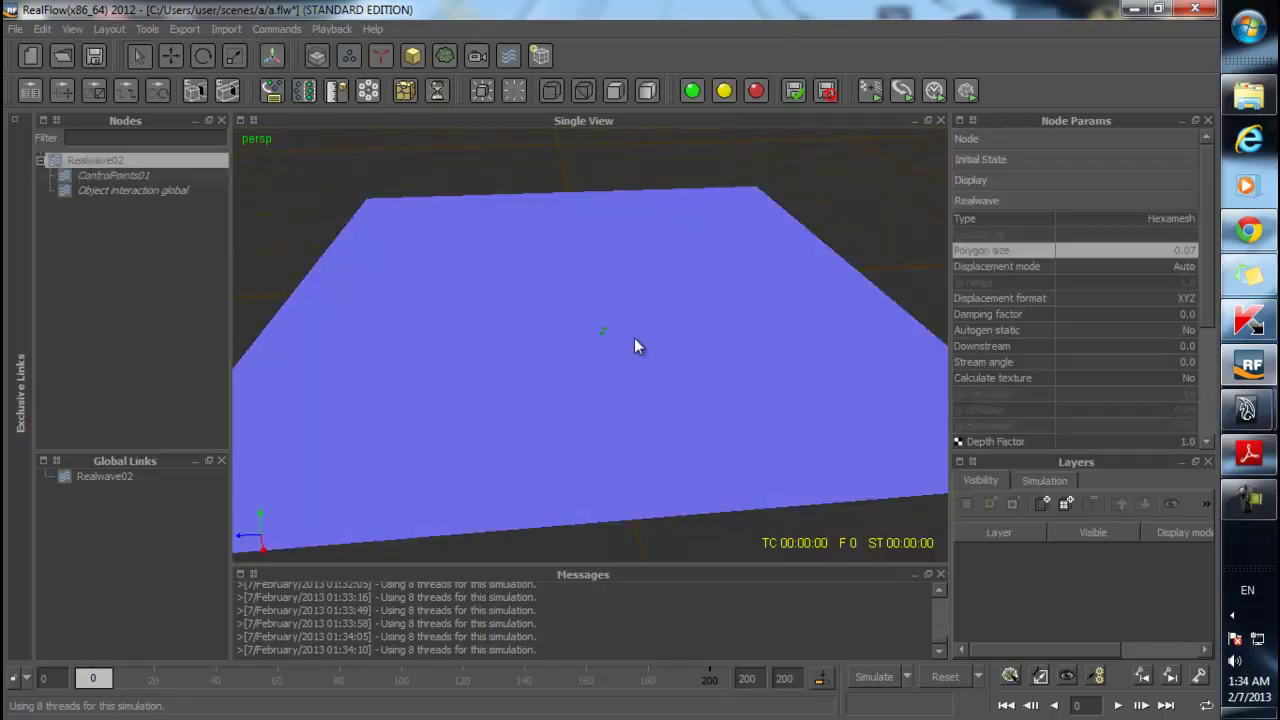
- Clear the tiny group, mark four separate control-point patches across the surface, and simulate their ripples
click(91, 173)
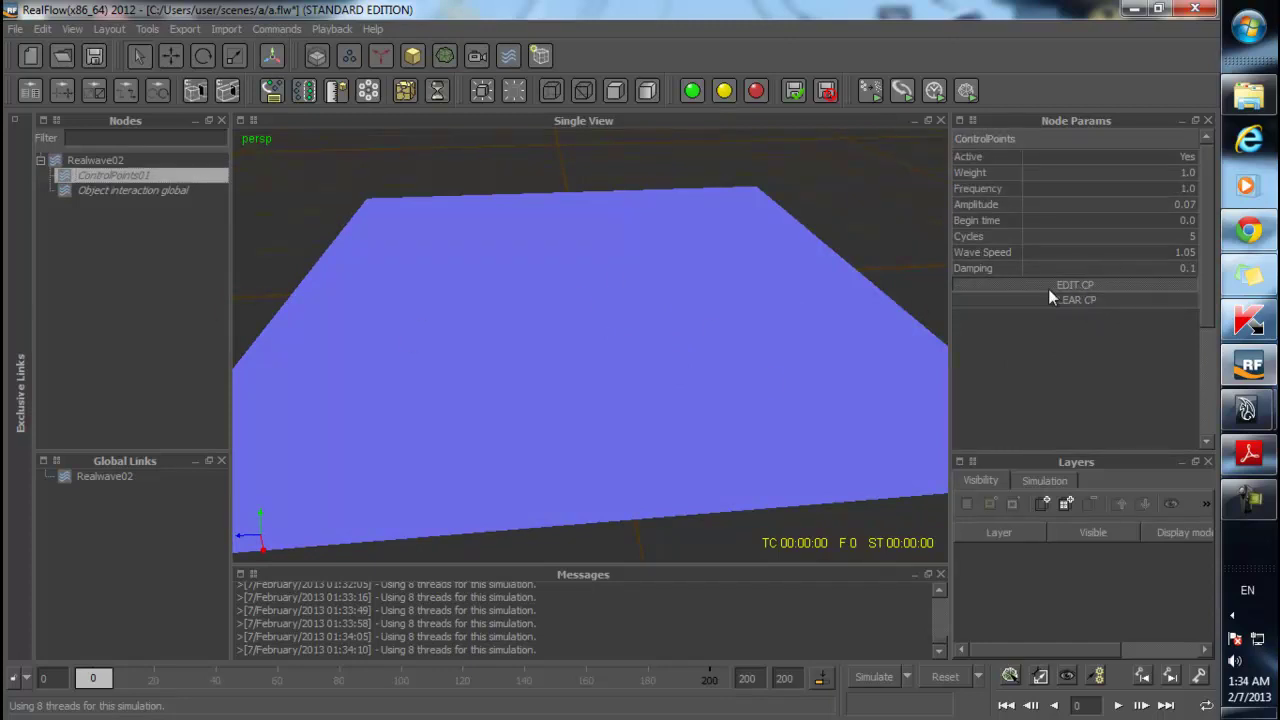
drag(363, 269, 436, 316)
alt+drag(493, 358, 483, 353)
key(alt+a)
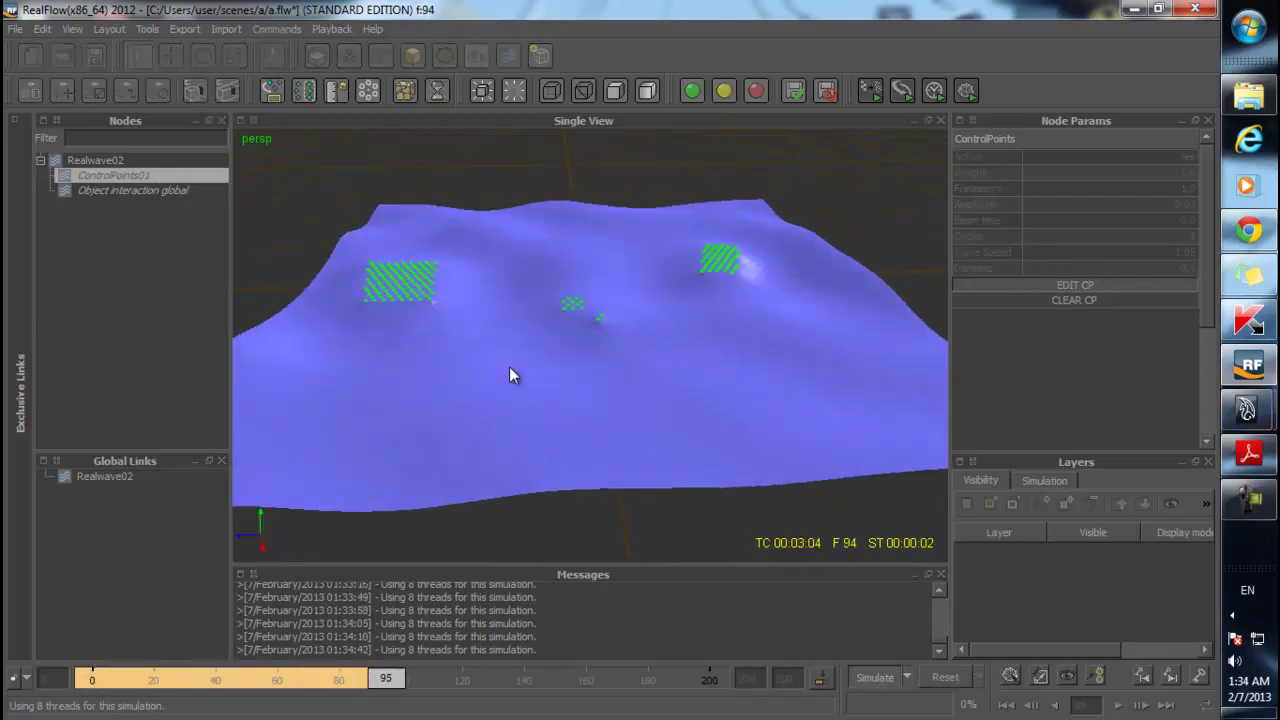
- Reset the simulation and replace the four patches with one compact patch of control points near the surface's centre
key(alt+r)
click(538, 373)
drag(610, 297, 645, 327)
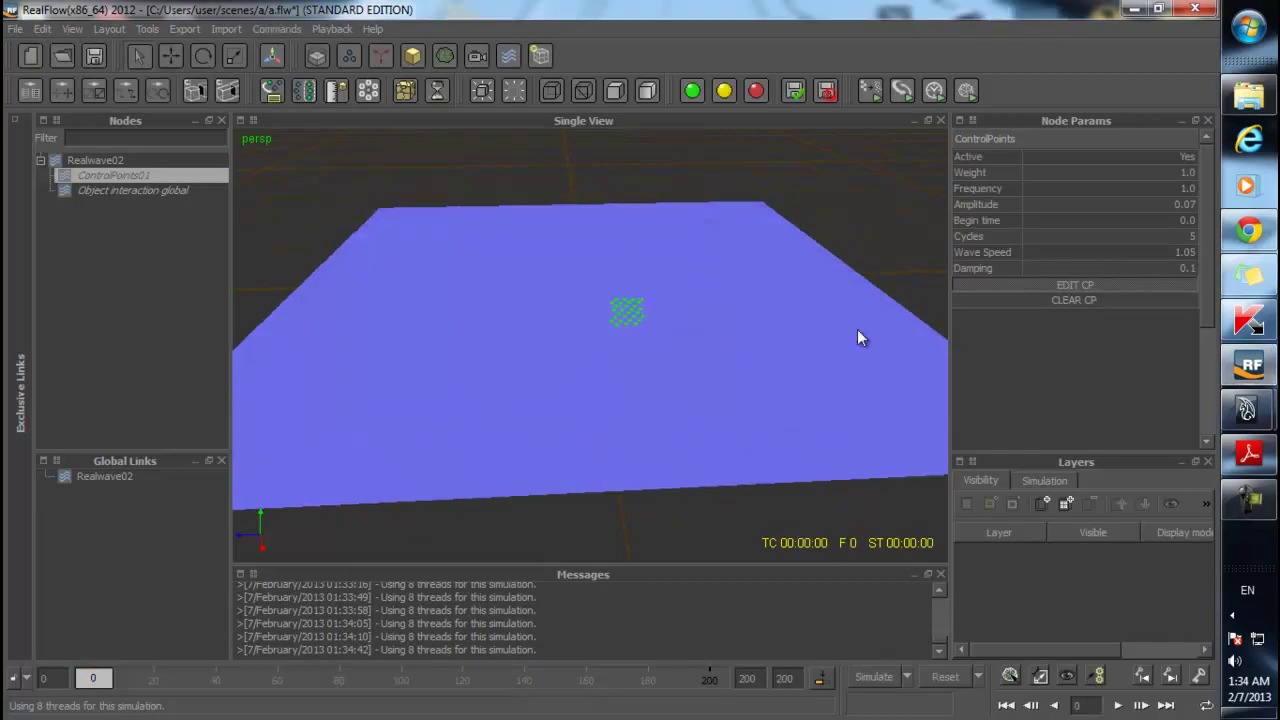
- Replace the compact patch with a single control point near the surface's centre and simulate its ripples to frame 46
click(634, 350)
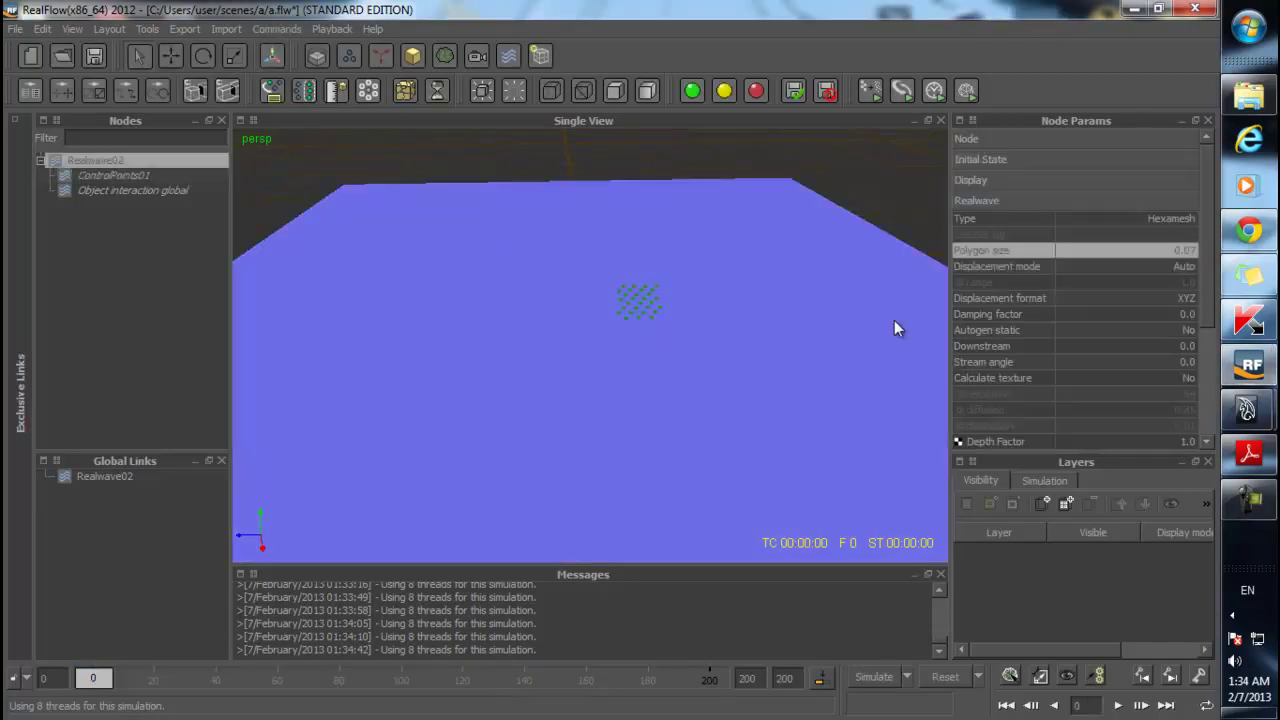
click(113, 175)
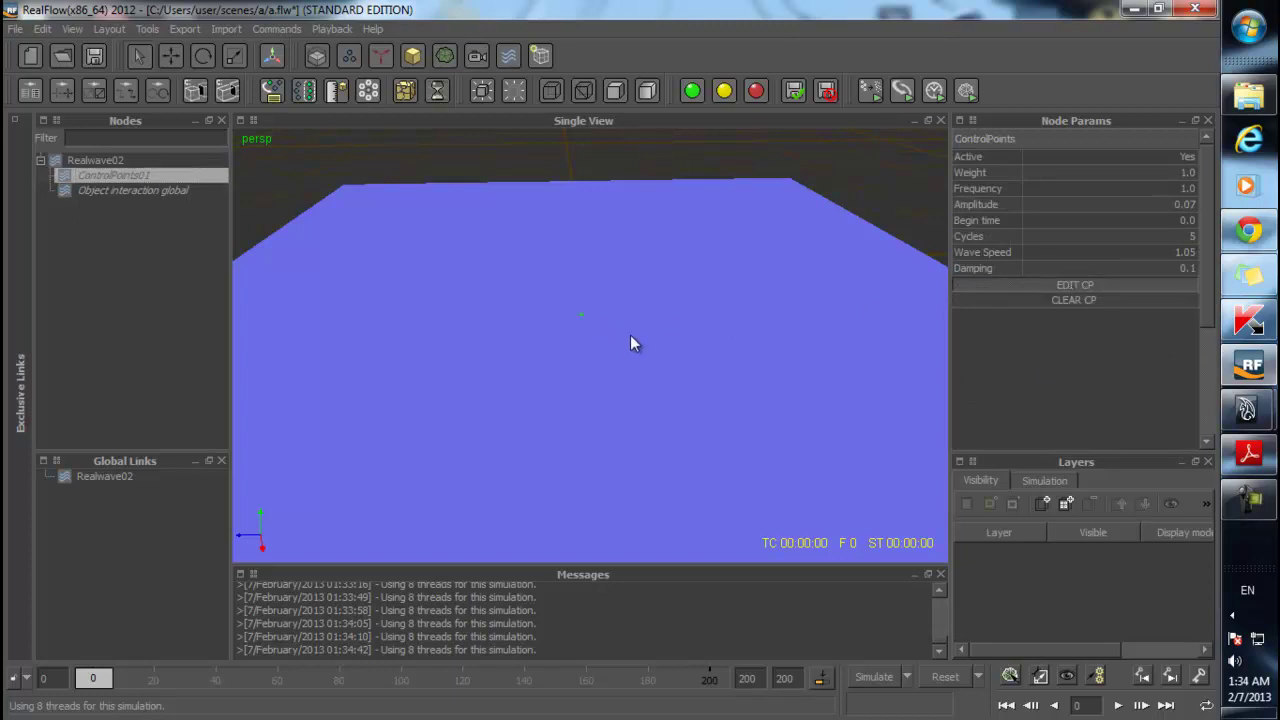
key(ctrl+a)
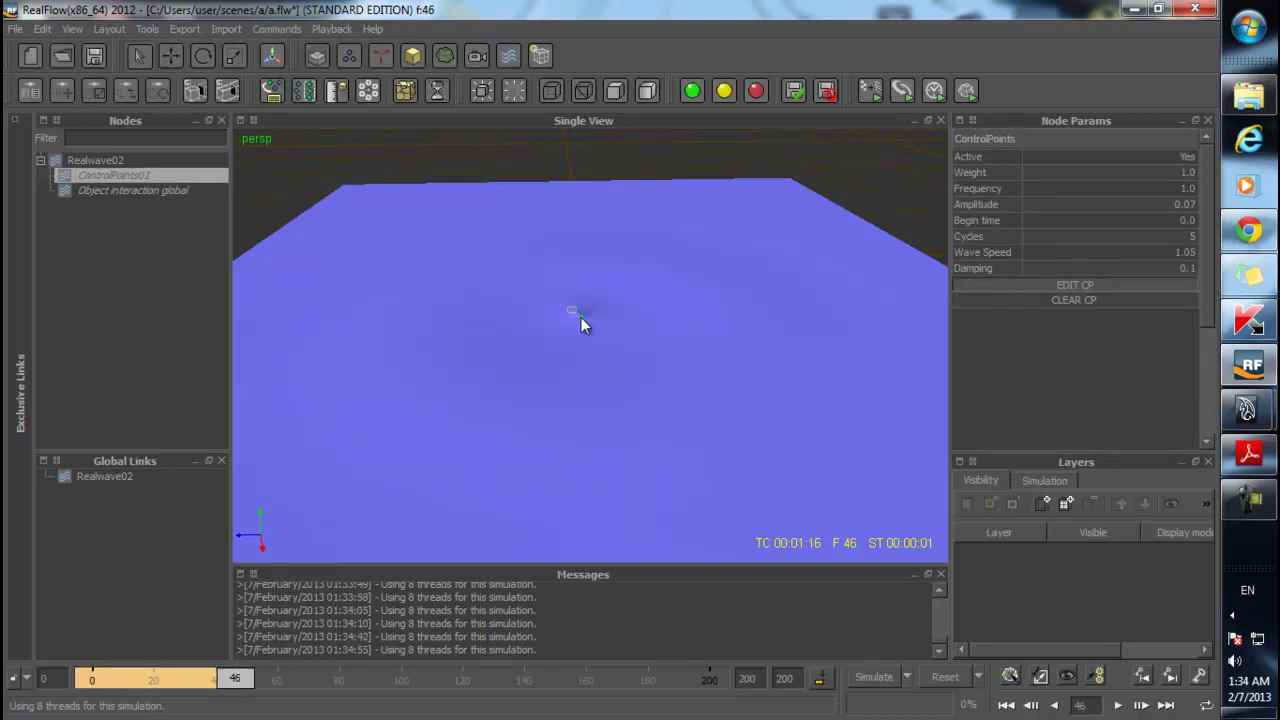
- Expand the single control point into a small patch, run its ripple simulation, and reset to frame 0
key(alt+r)
click(648, 377)
key(alt+a)
key(alt+a)
key(alt+r)
click(596, 374)
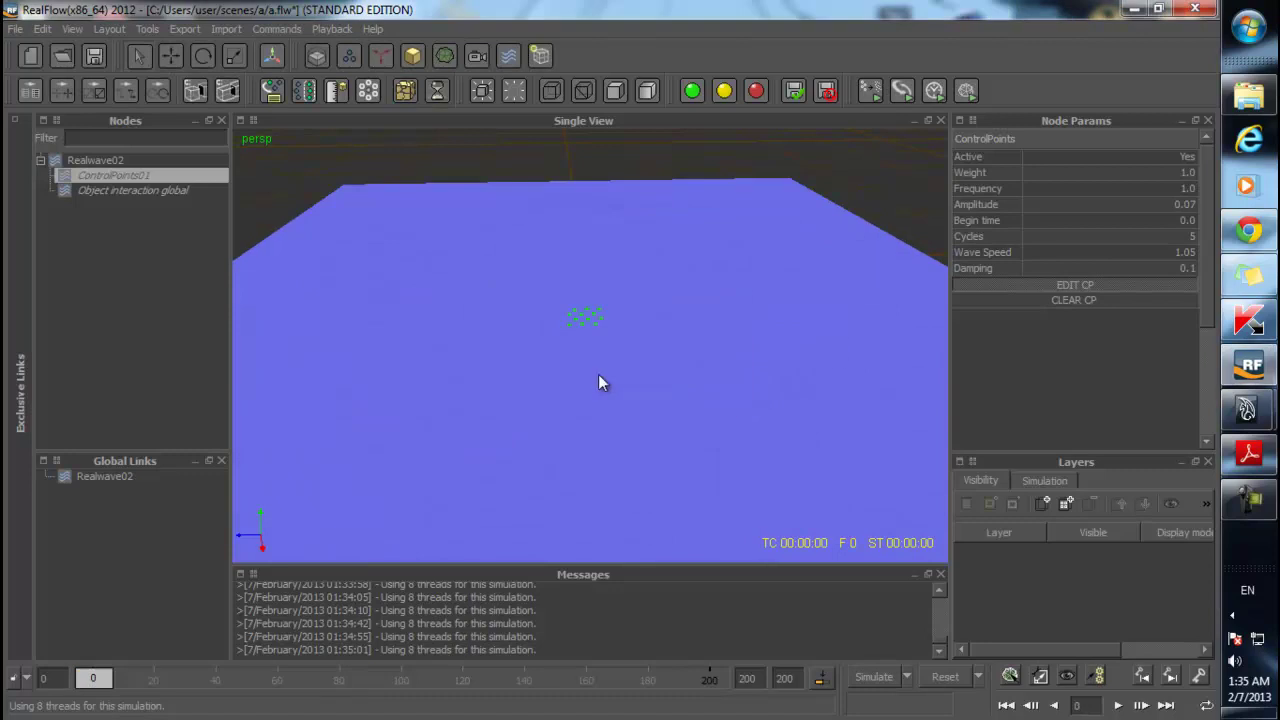
- Set the control-points wave's weight to 10
click(1166, 175)
scroll(585, 378, down, 3)
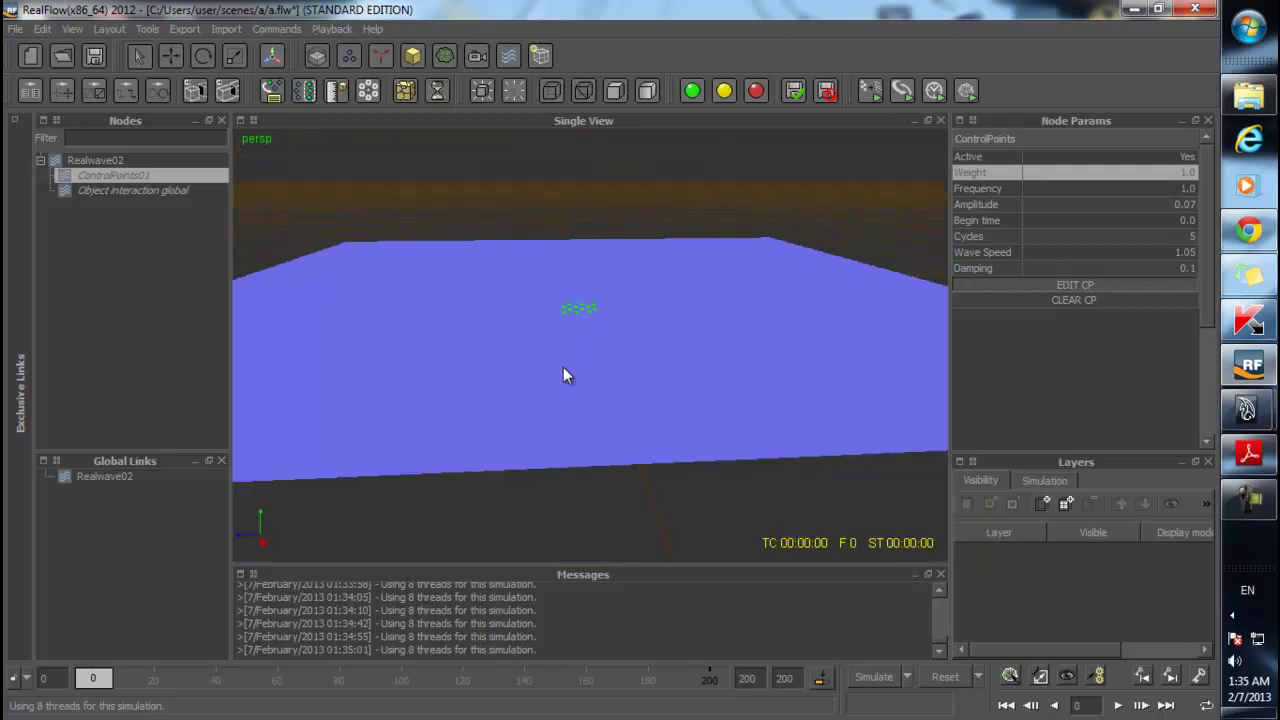
alt+drag(568, 204, 592, 326)
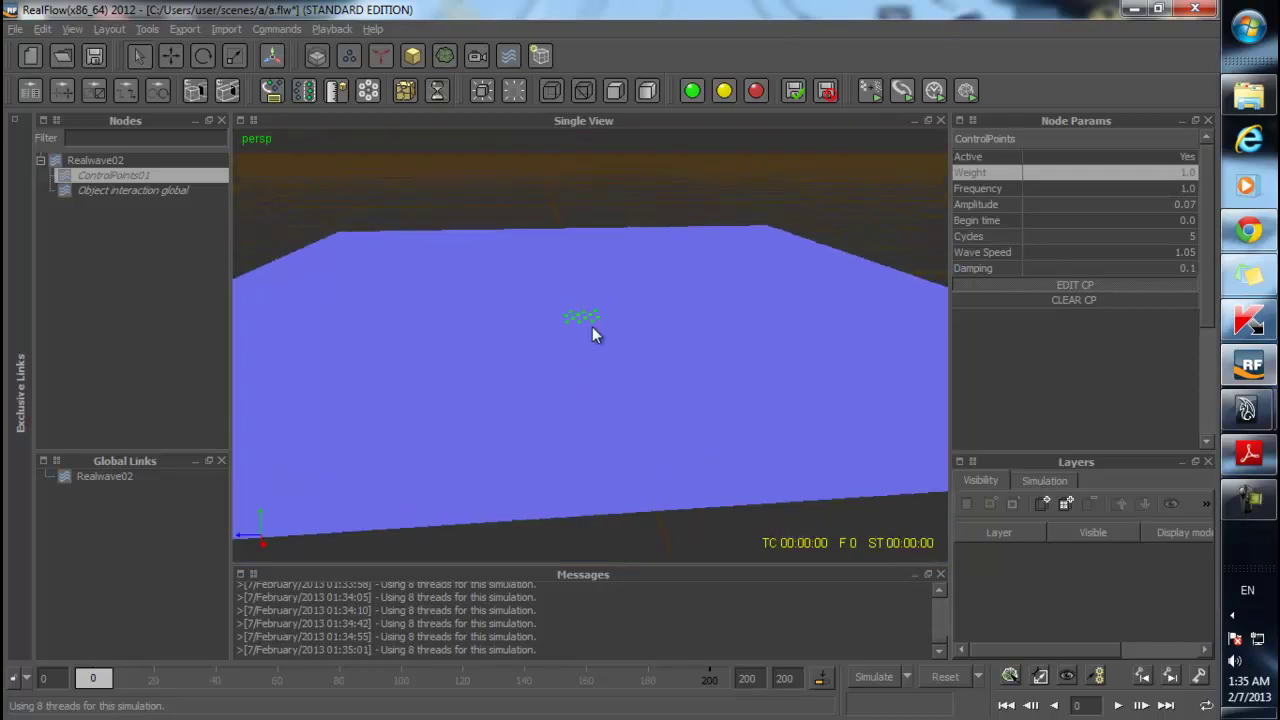
double_click(1160, 179)
text(10)
key(Return)
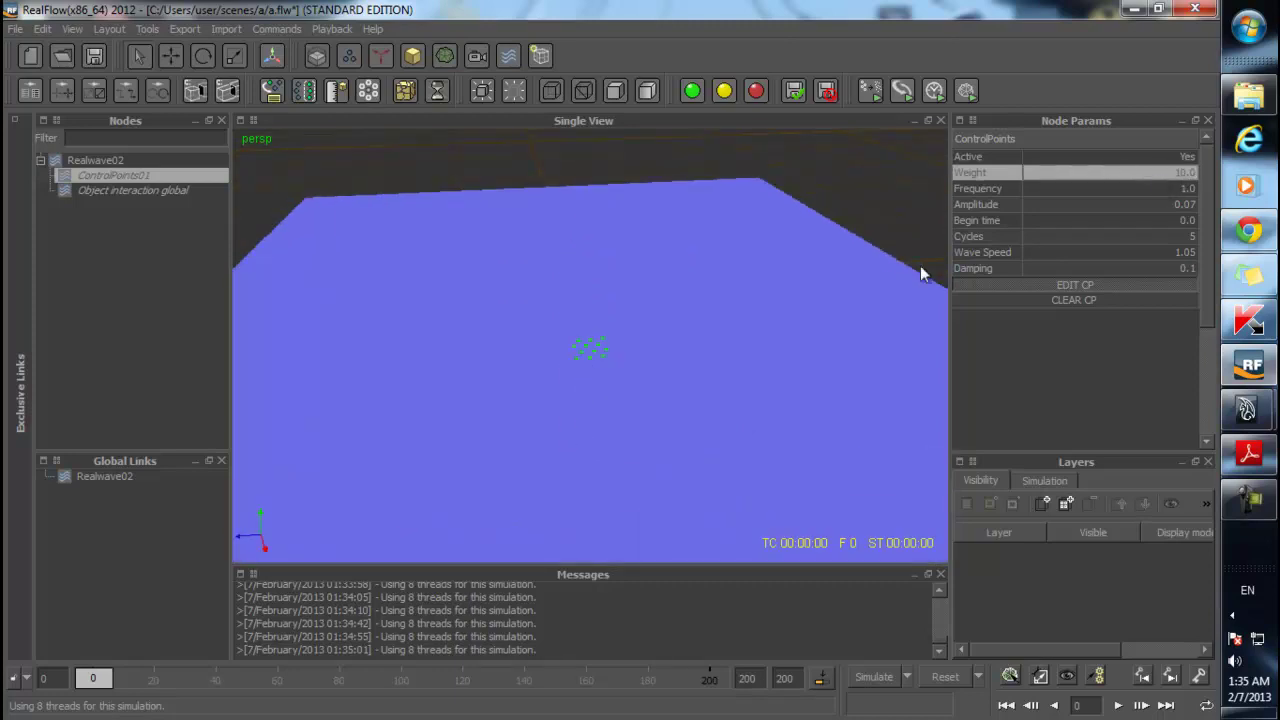
- Simulate the heavier wave to frame 123 and review the surface at frame 3
key(alt+a)
alt+drag(611, 380, 608, 381)
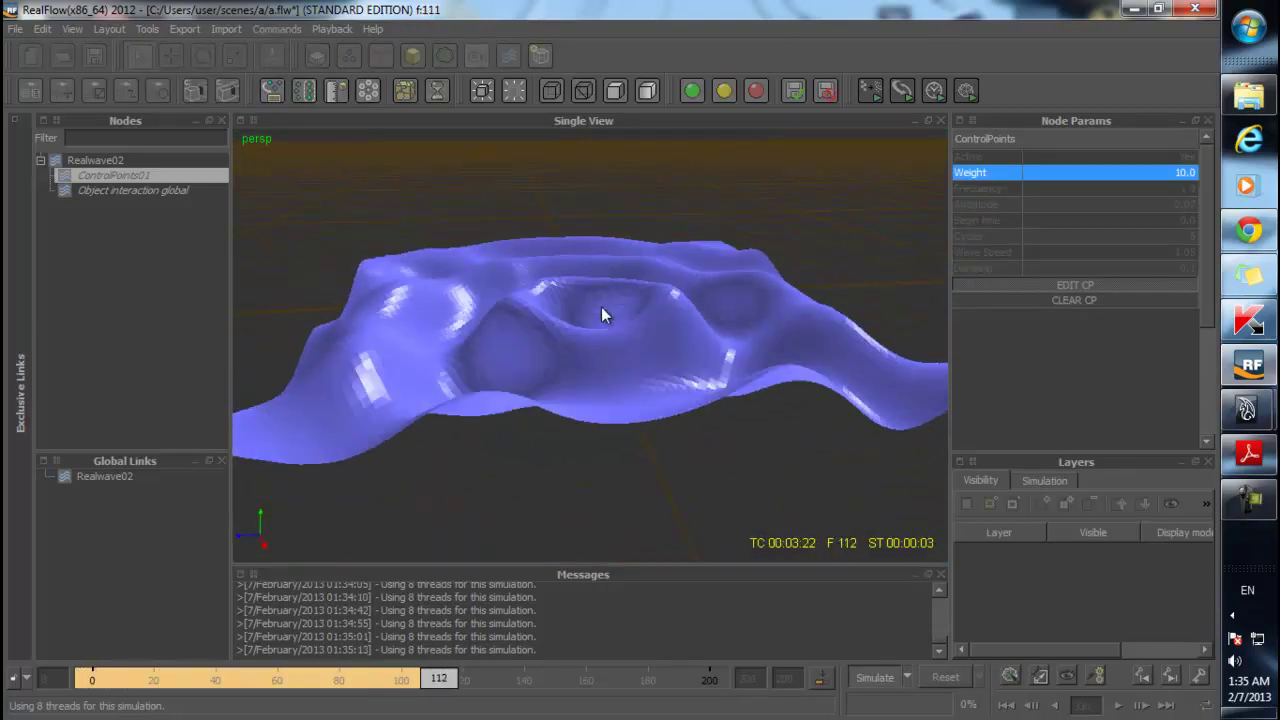
key(alt+a)
drag(482, 680, 102, 683)
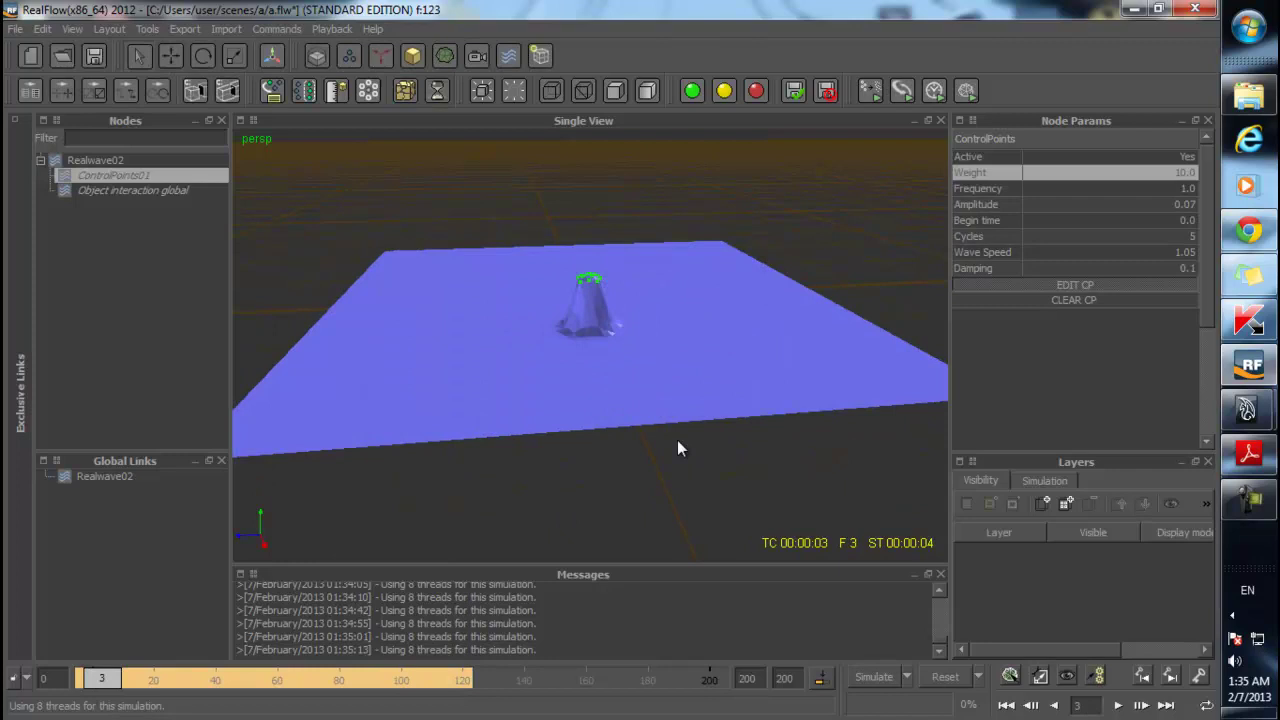
- Restore the control-points wave's weight to 1.0 and reset the simulation
click(1181, 174)
alt+drag(568, 239, 591, 227)
scroll(591, 227, up, 3)
alt+drag(657, 342, 614, 320)
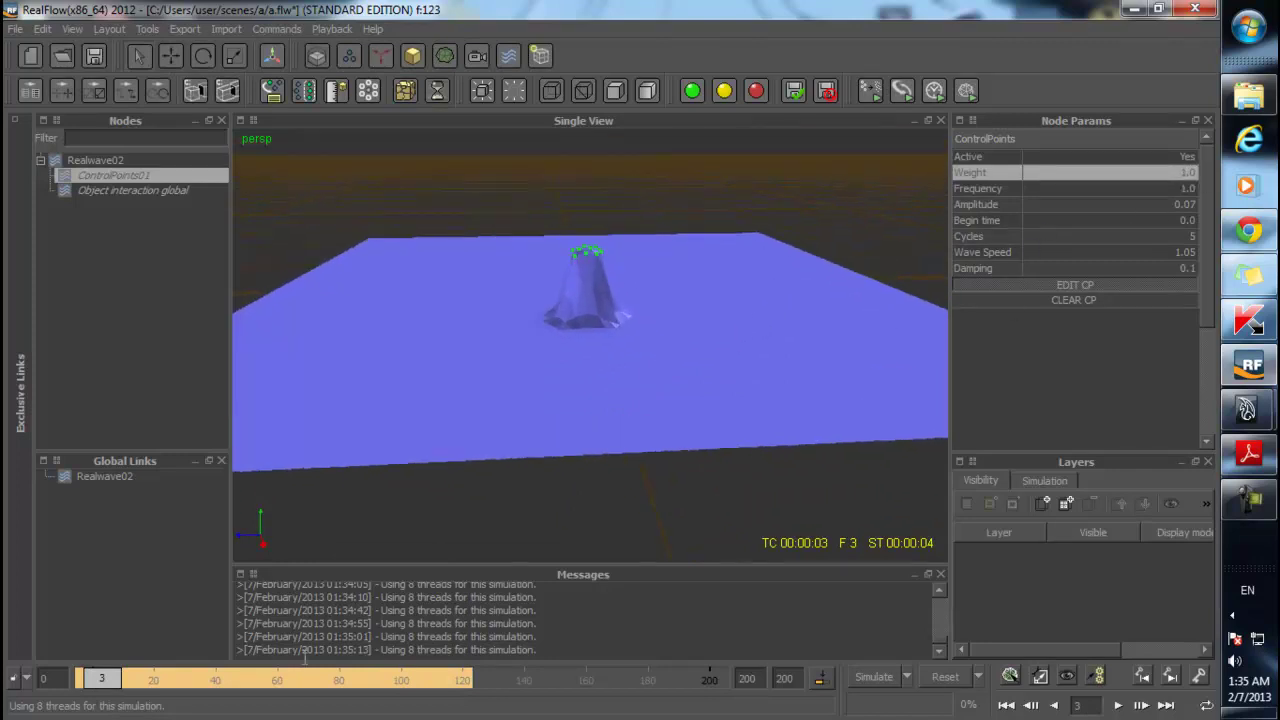
key(alt+r)
click(586, 376)
scroll(565, 410, up, 3)
alt+drag(563, 416, 554, 391)
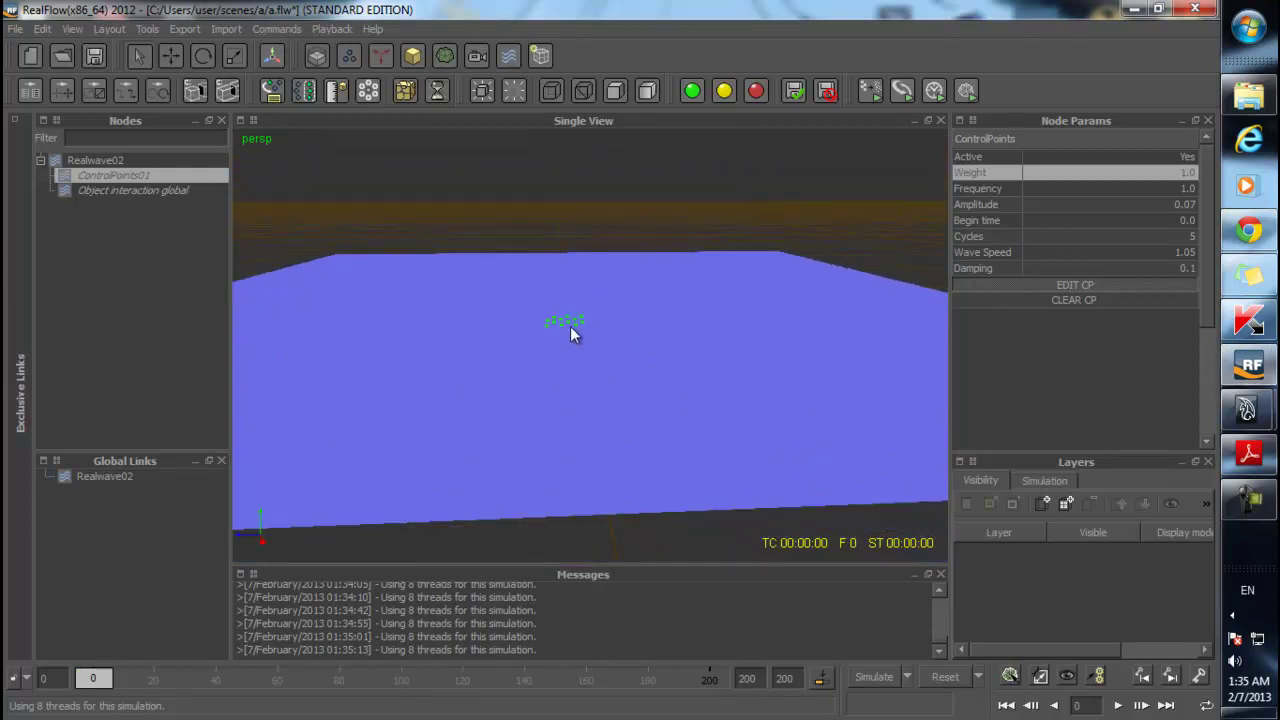
- Set the wave's frequency to 5, simulate the ripples to about frame 90, and reset the simulation
click(1110, 190)
click(1113, 190)
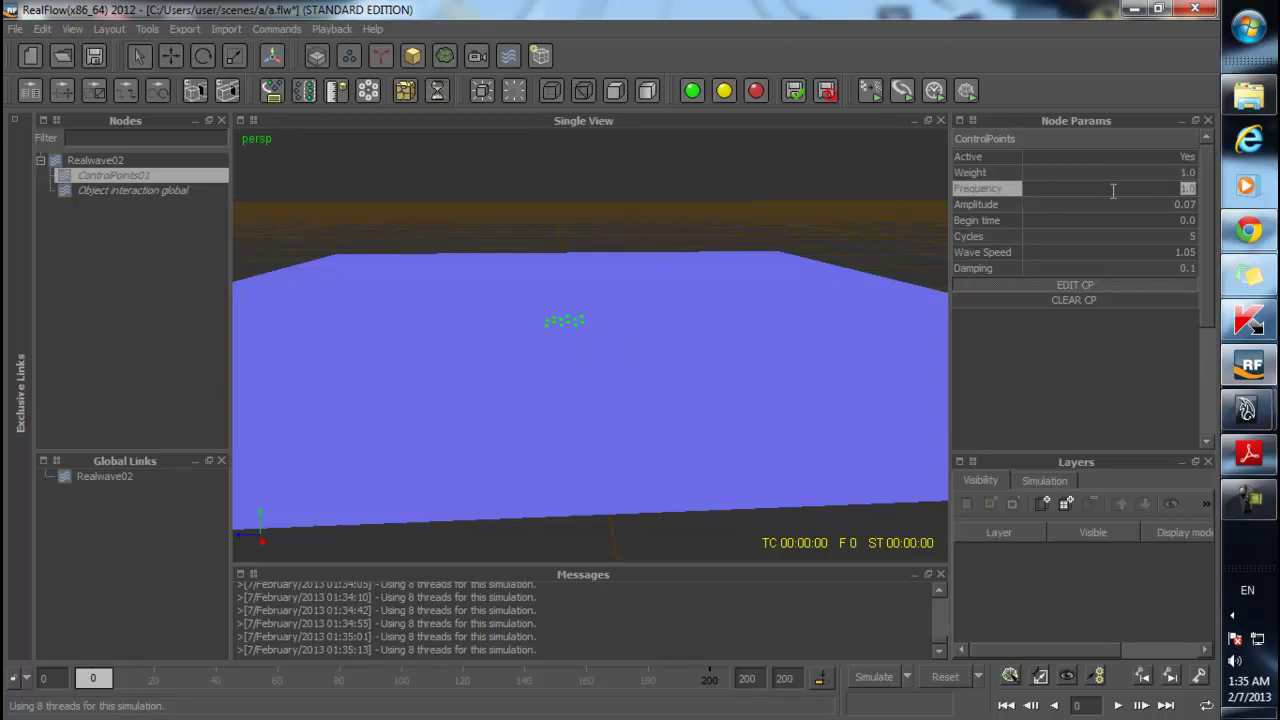
text(5)
key(Return)
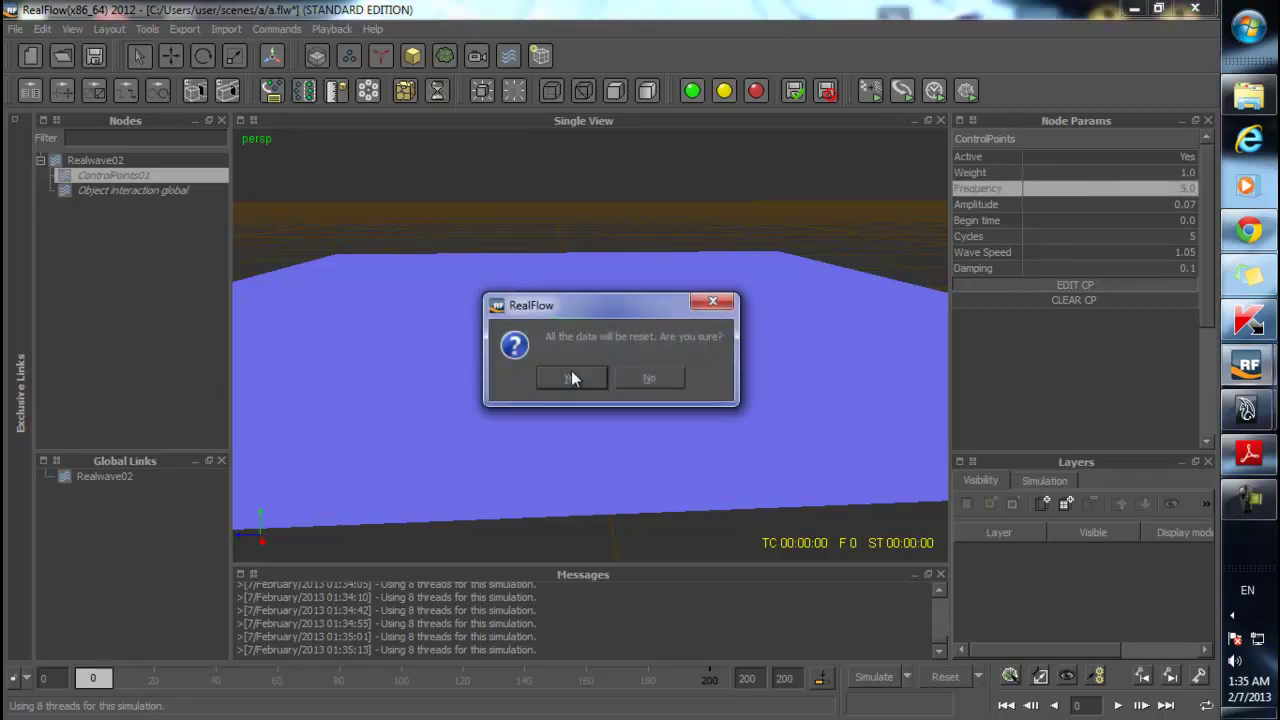
click(571, 377)
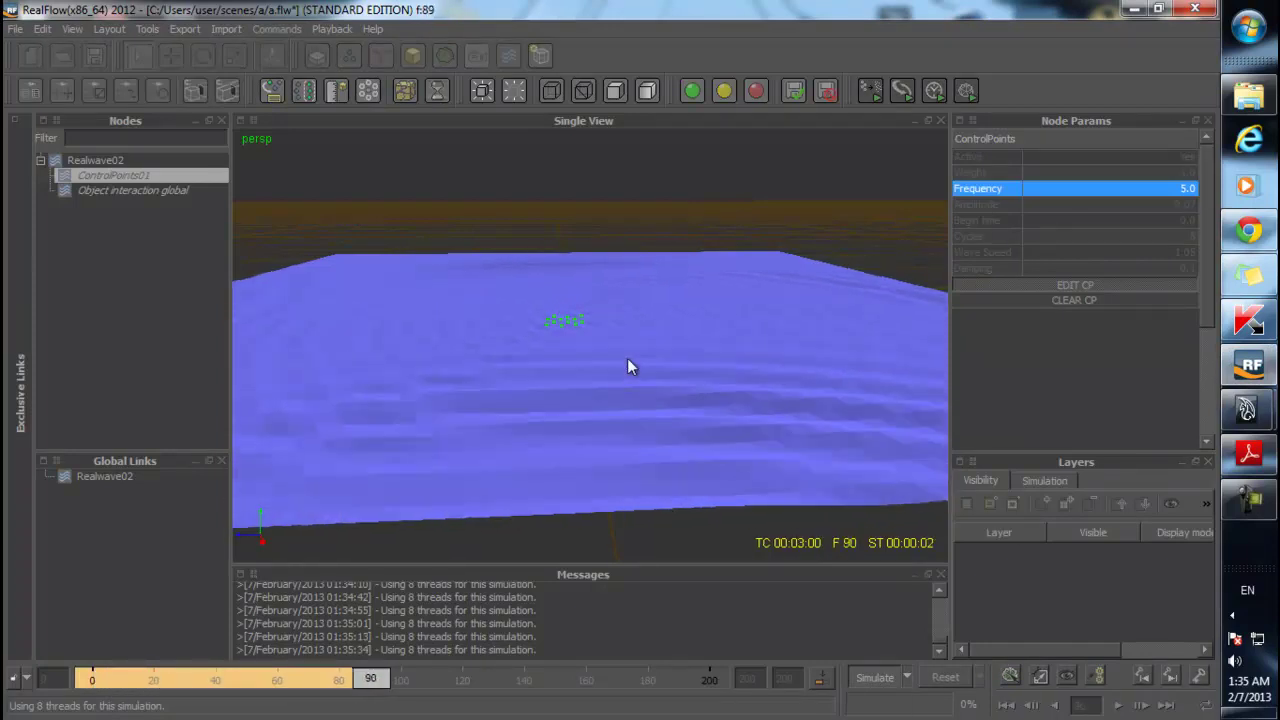
key(alt+a)
key(alt+r)
click(590, 373)
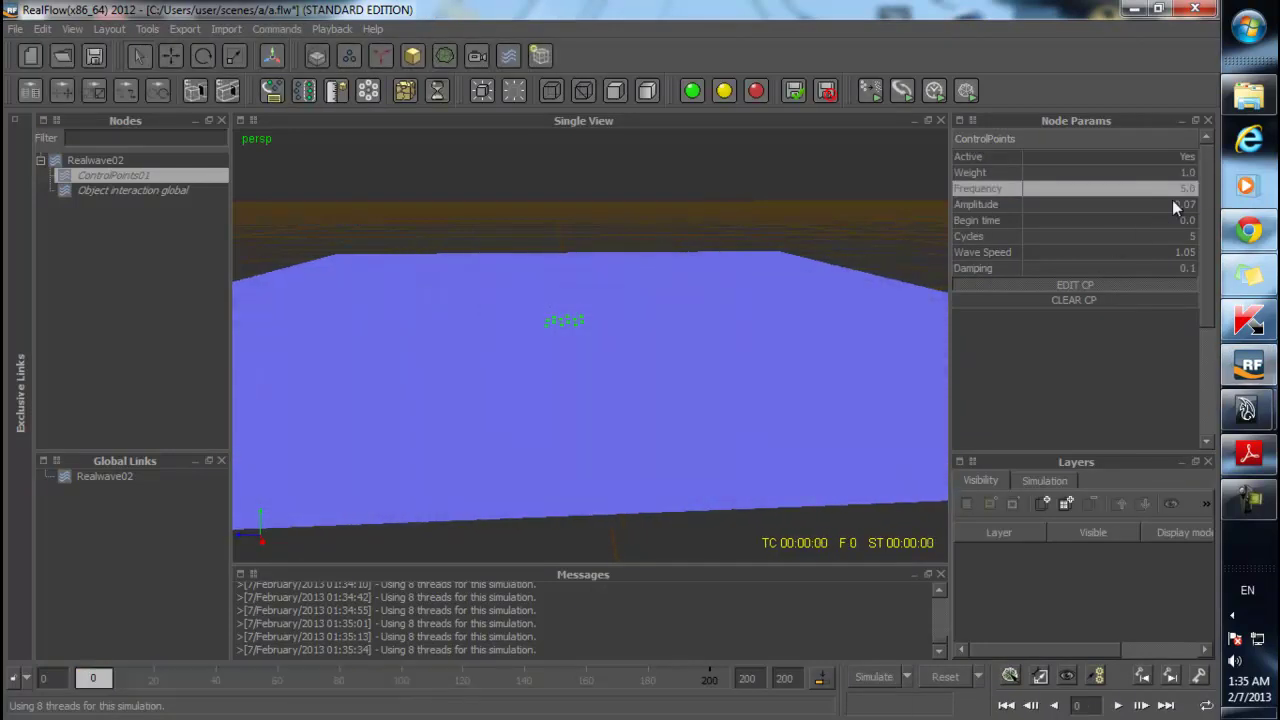
- Set the wave's frequency to 0.2 and simulate the ripples from frame 0
double_click(1174, 187)
text(0.2)
key(Return)
key(alt+r)
click(569, 372)
key(ctrl+a)
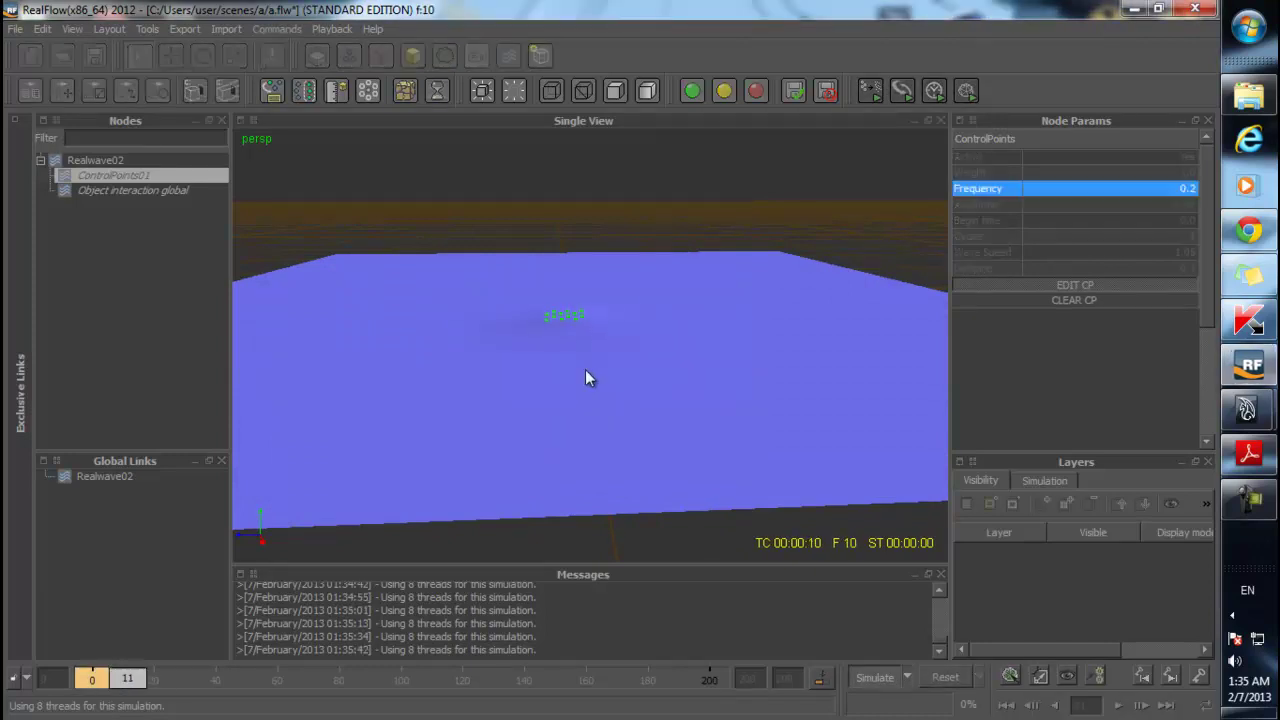
key(ctrl+a)
- Reset the simulation and restore the wave's frequency to 1.0
key(ctrl+alt+a)
click(569, 373)
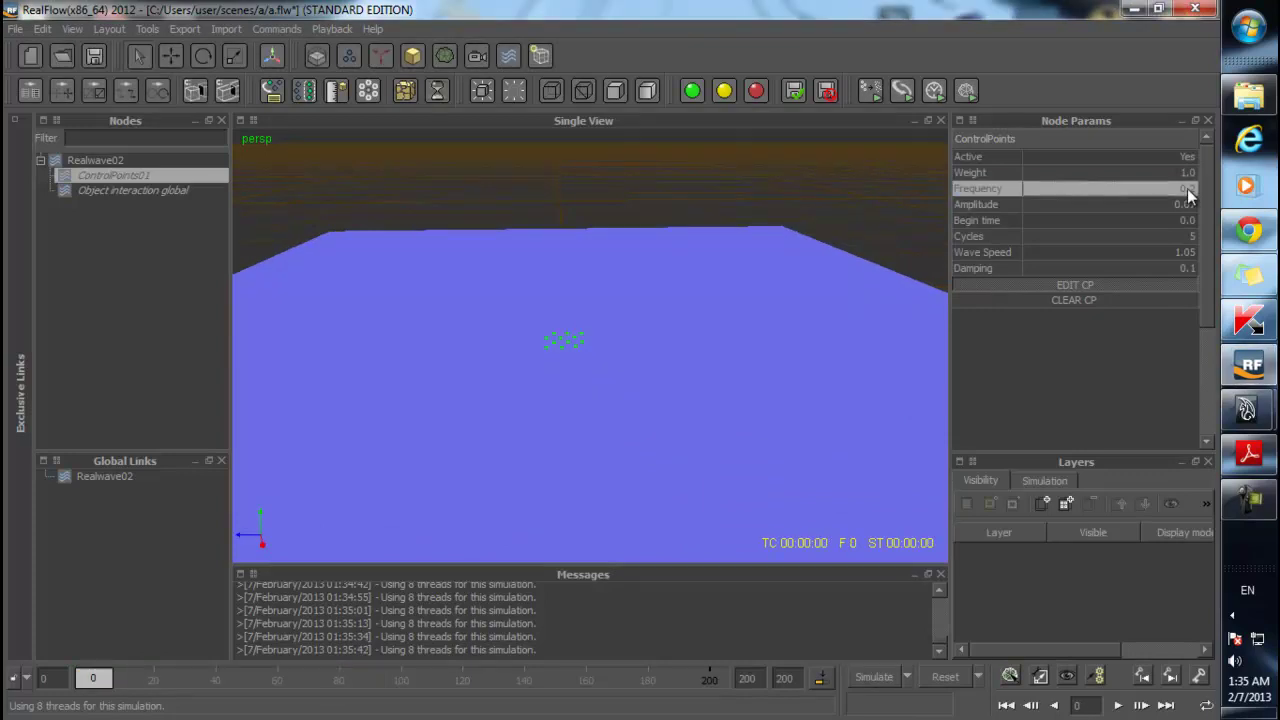
middle_drag(576, 423, 584, 403)
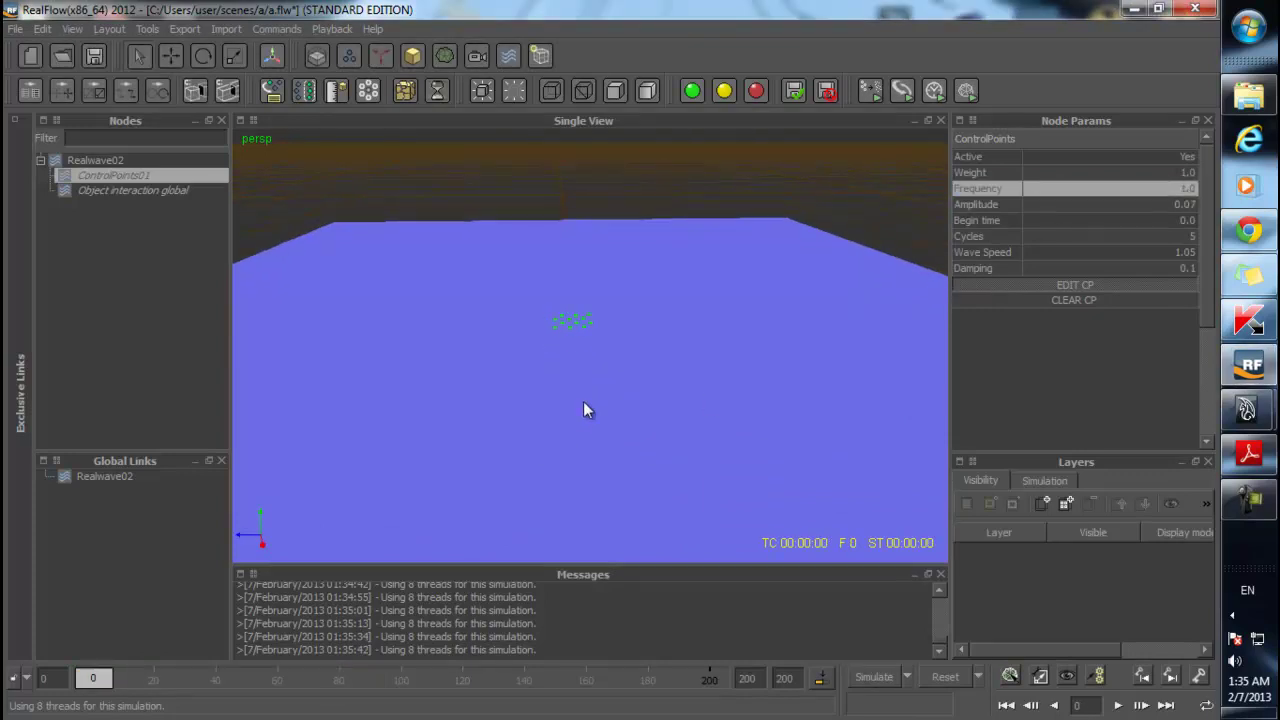
- Set the wave's amplitude to 1, simulate the ripples, and reset the simulation
click(1160, 205)
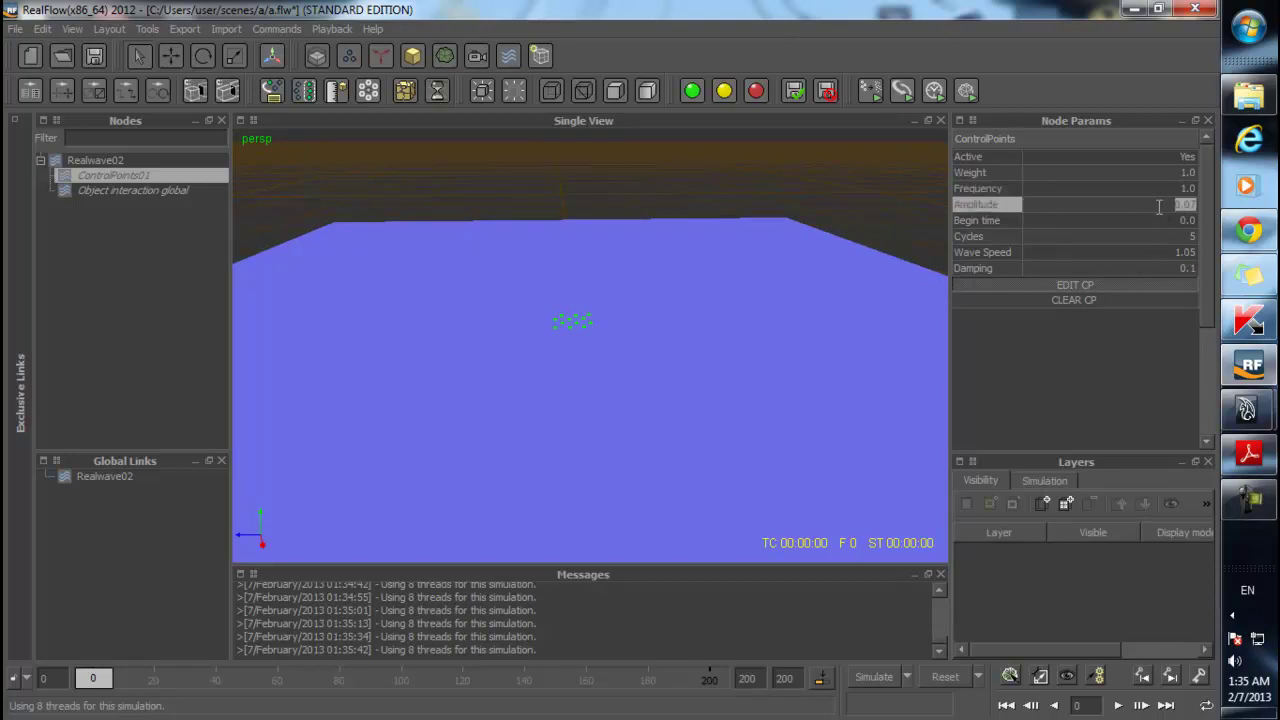
text(1)
key(Return)
key(ctrl+alt+a)
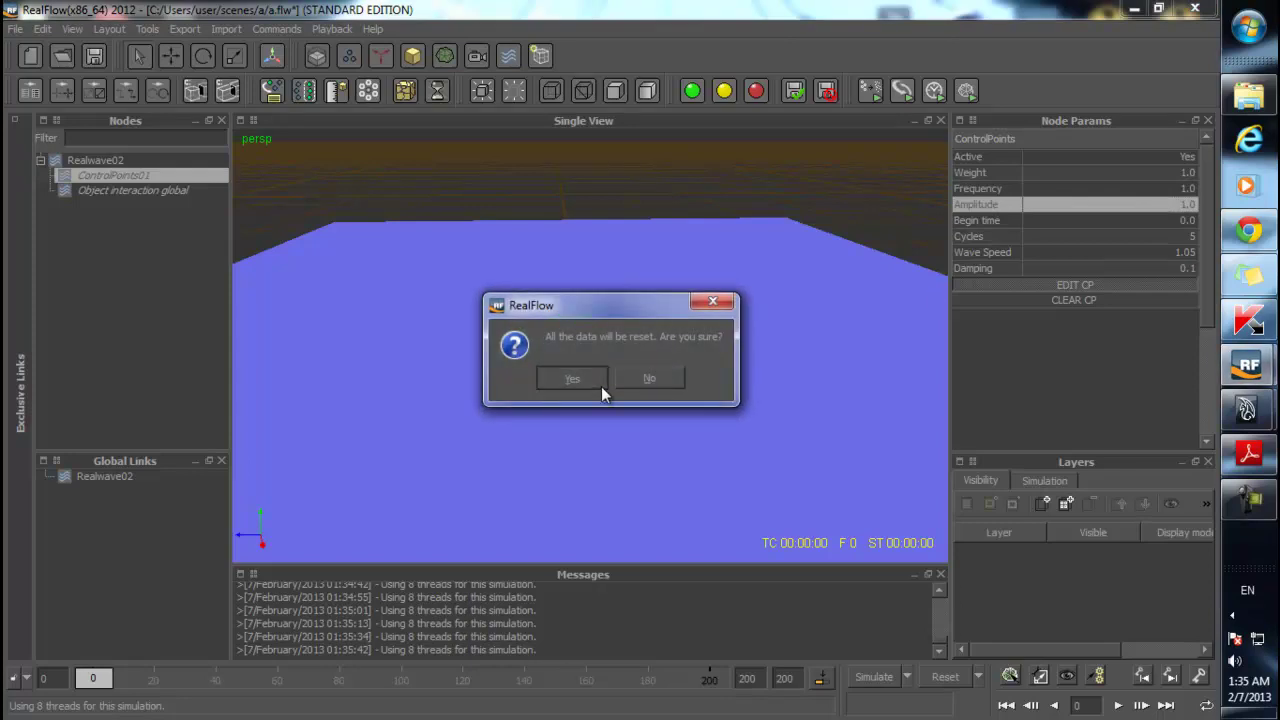
click(602, 386)
key(alt+a)
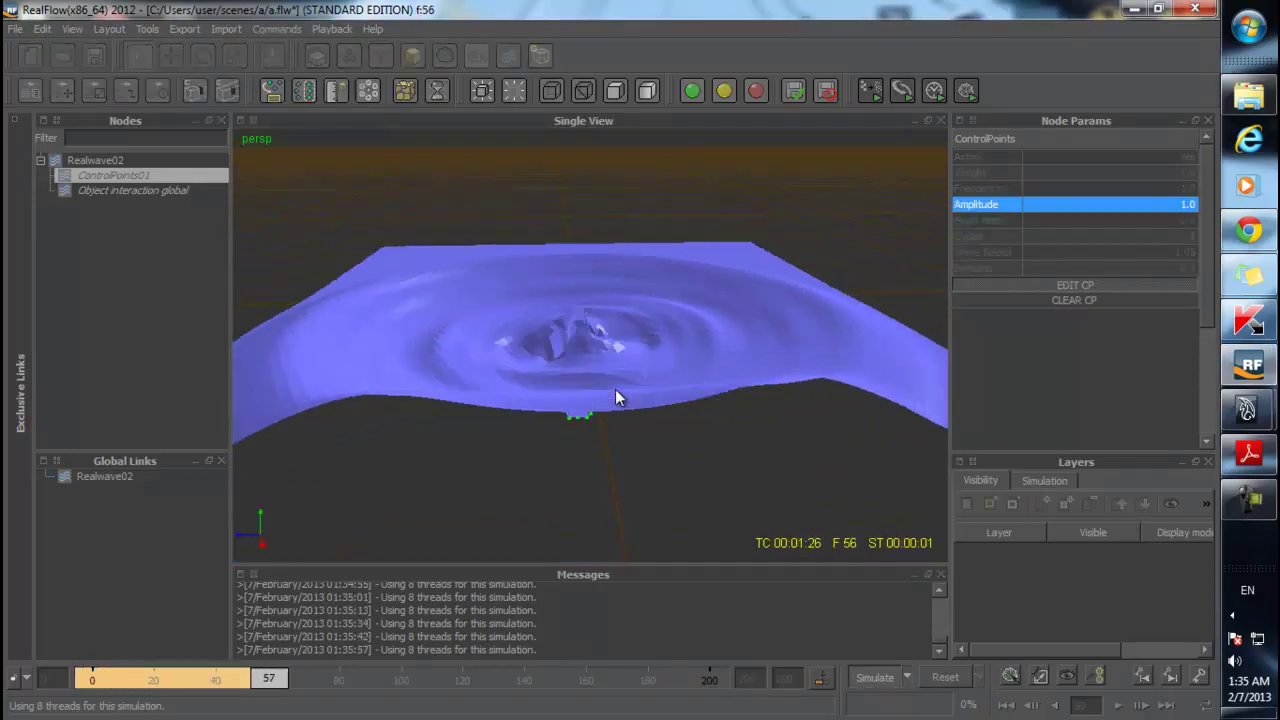
key(ctrl+alt+a)
click(594, 372)
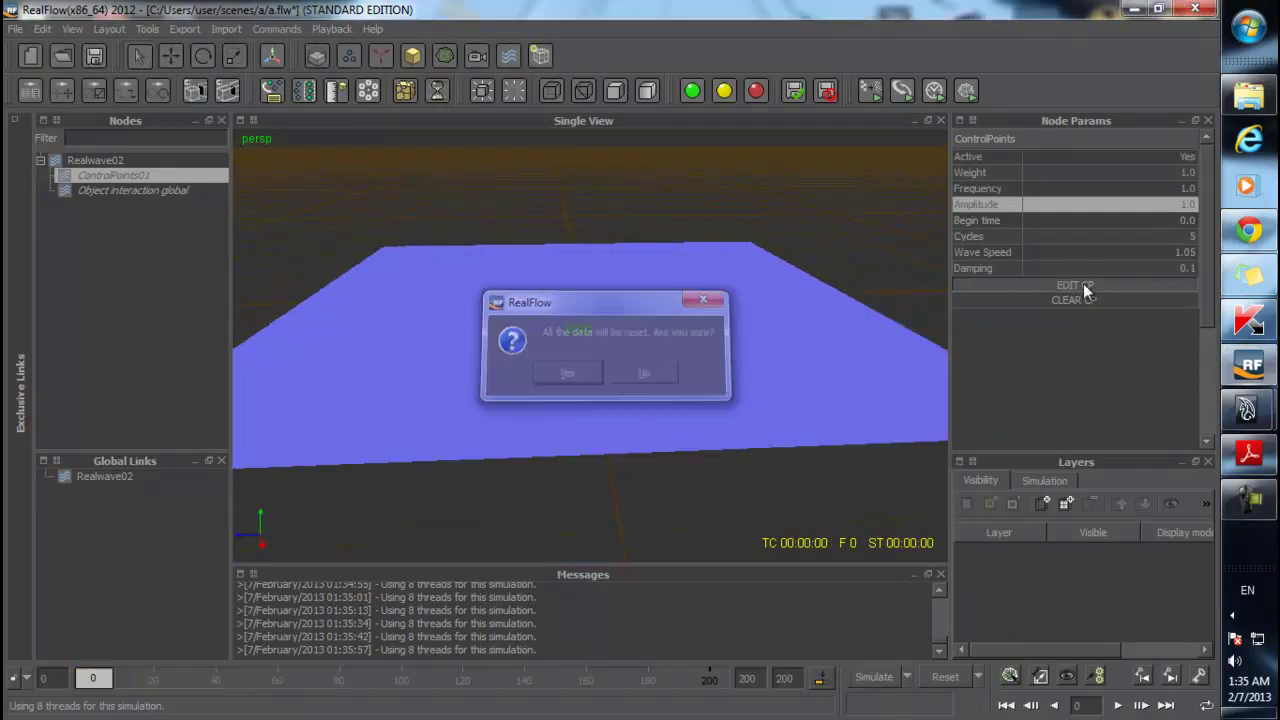
- Set the wave's amplitude to 0.008 and simulate the ripples to frame 26
click(1175, 210)
text(0.008)
key(Return)
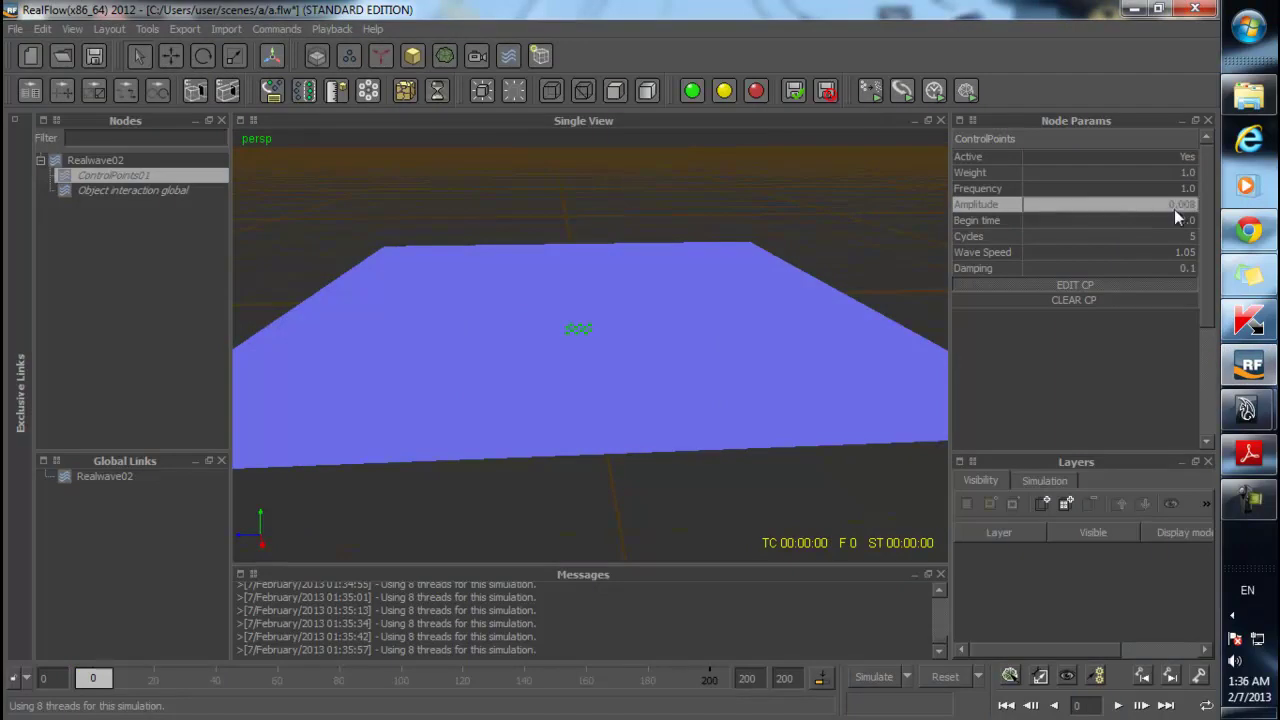
click(553, 383)
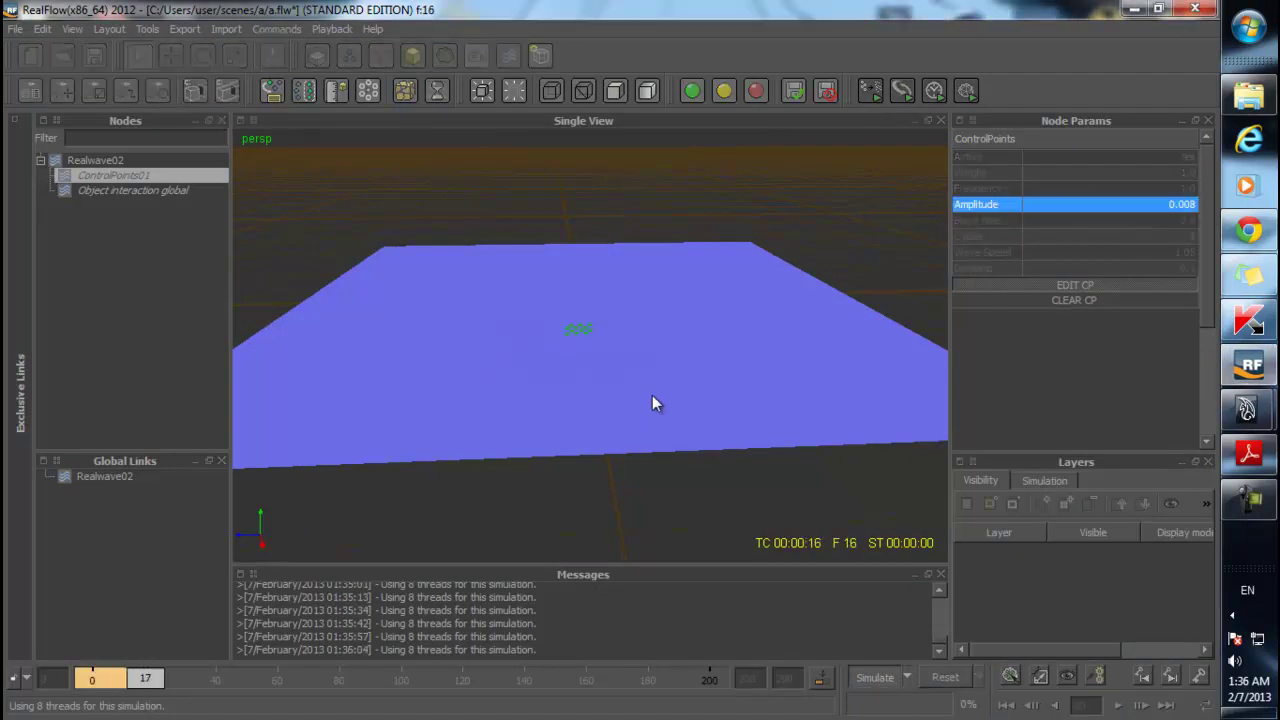
- Restore the wave's amplitude to 0.07, simulate briefly to frame 16, and reset the simulation
click(1160, 207)
text(0.07)
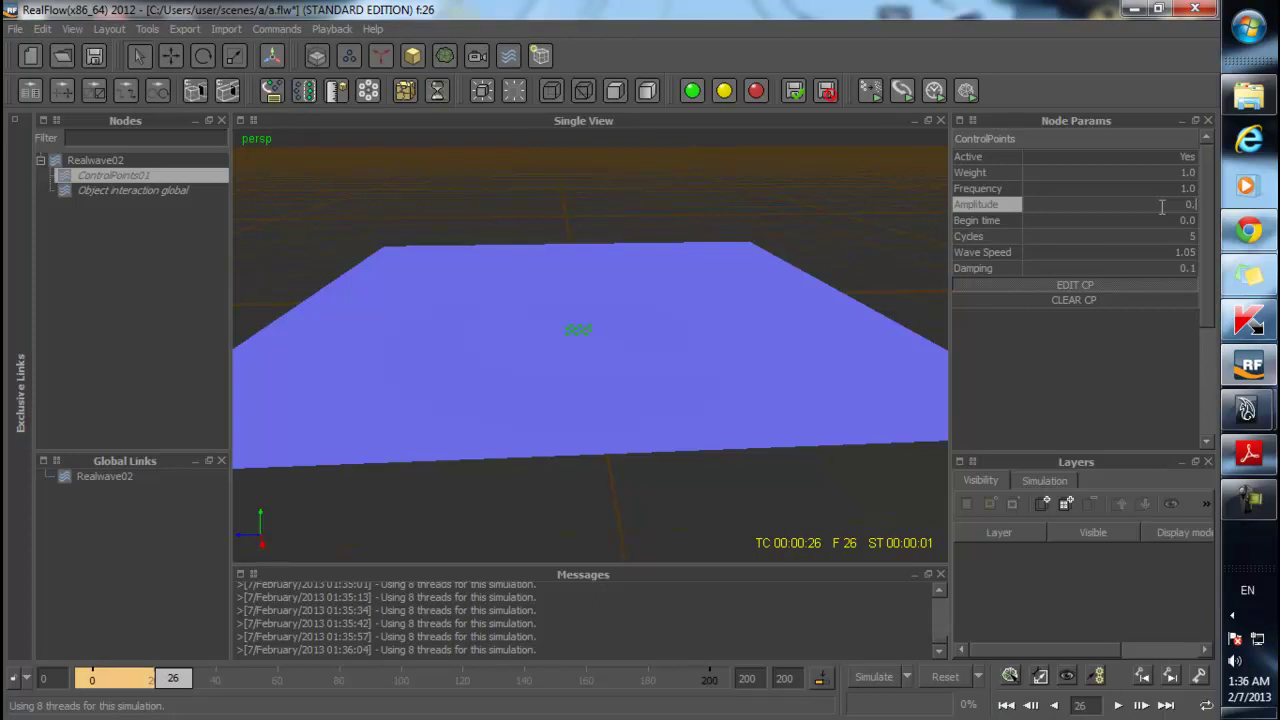
key(Return)
key(ctrl+r)
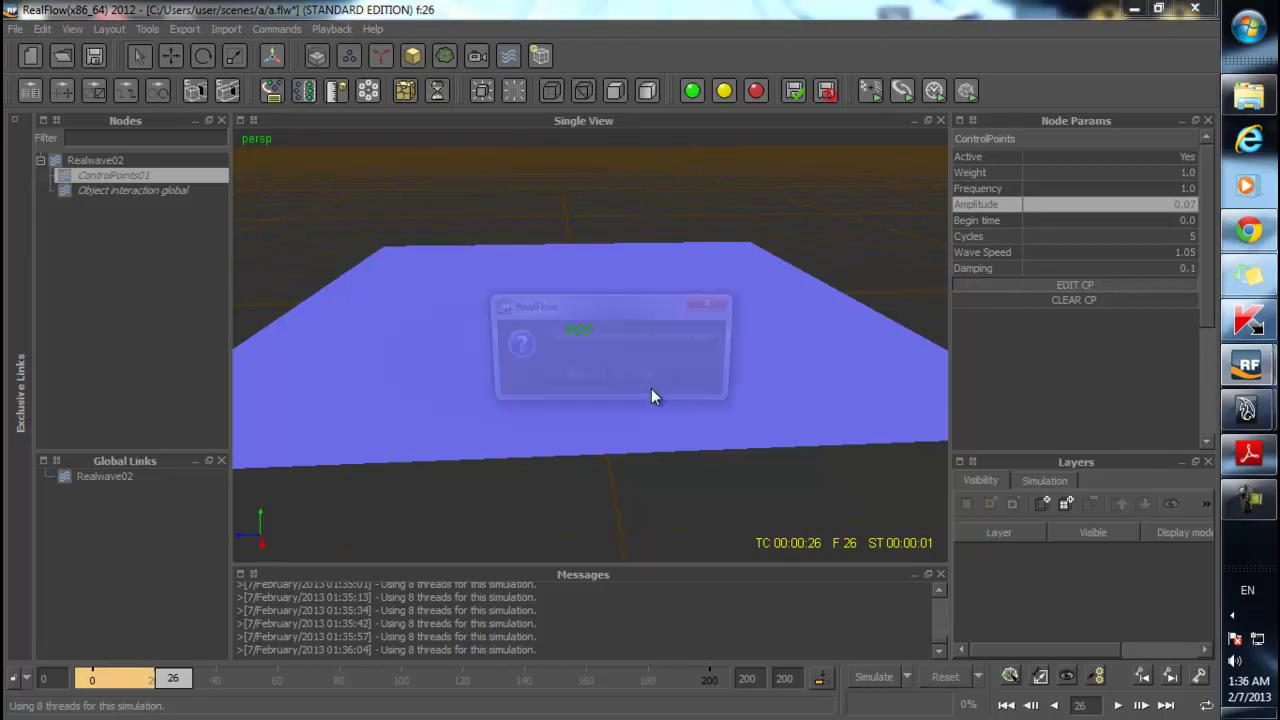
click(585, 383)
key(alt+a)
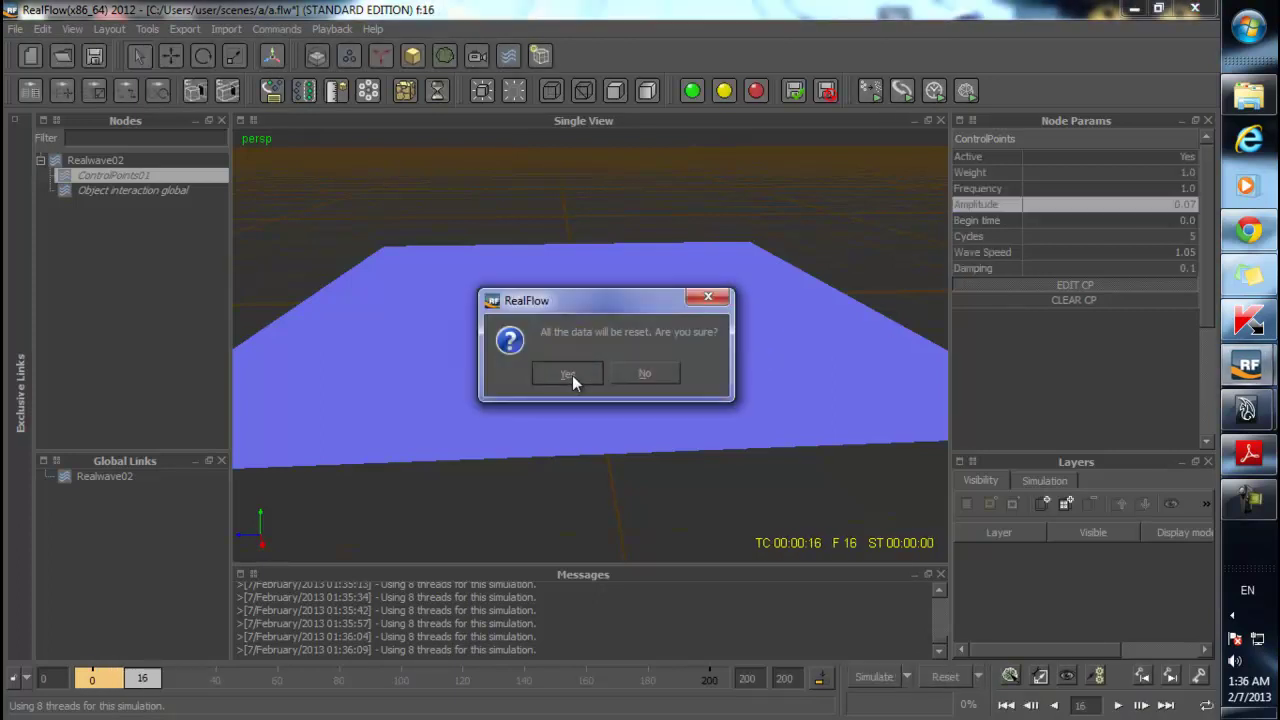
click(572, 378)
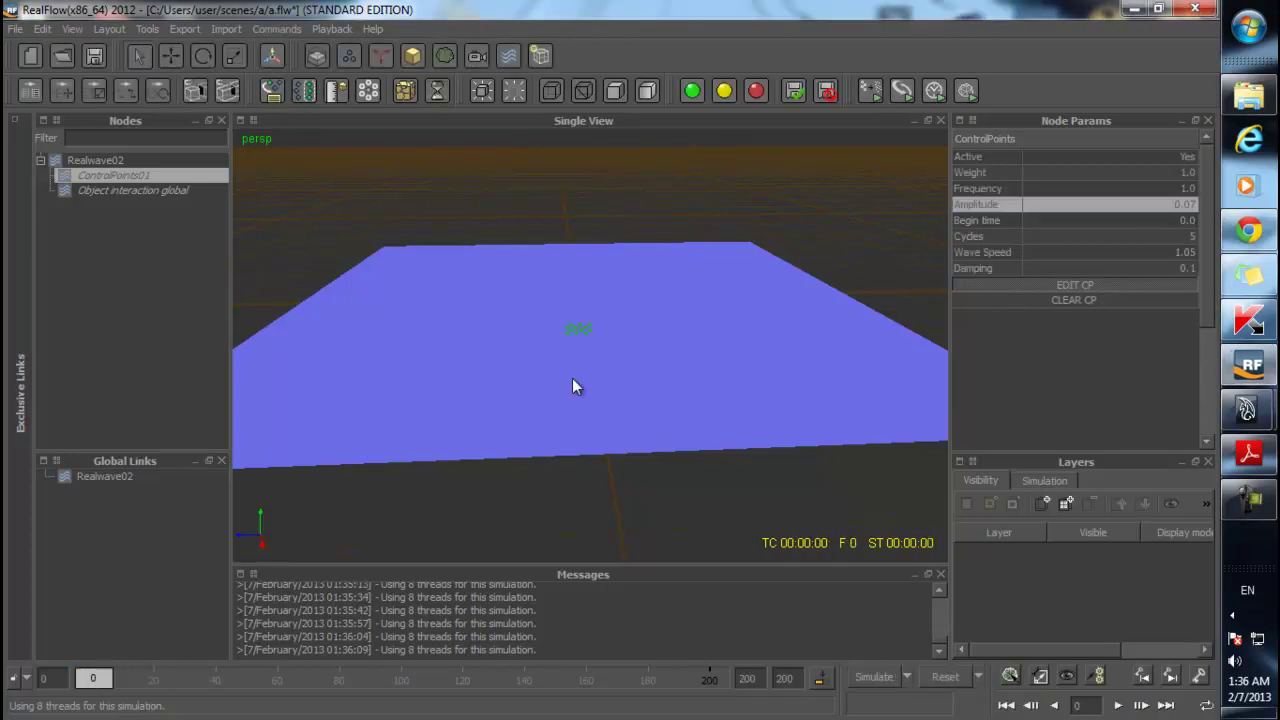
- Set the control-points wave's cycles to 1 and simulate the ripples to frame 84
double_click(1177, 237)
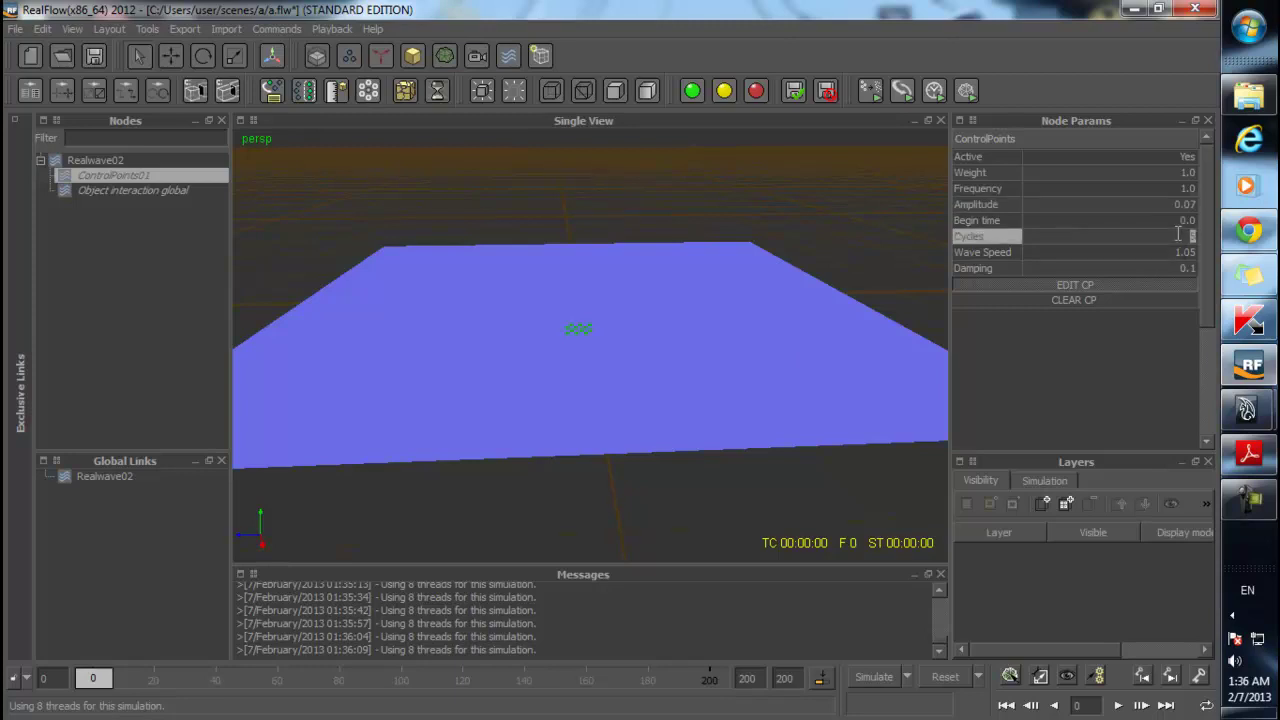
text(1)
key(Return)
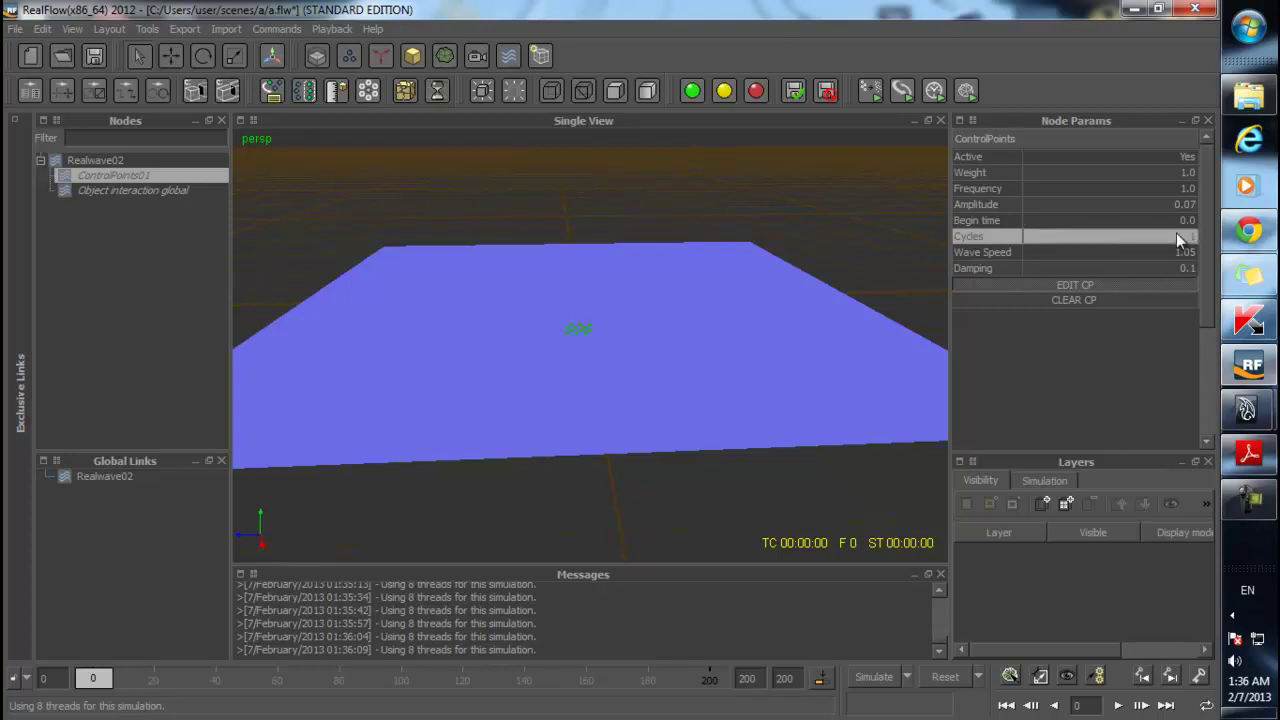
alt+middle_drag(597, 348, 595, 345)
key(ctrl+a)
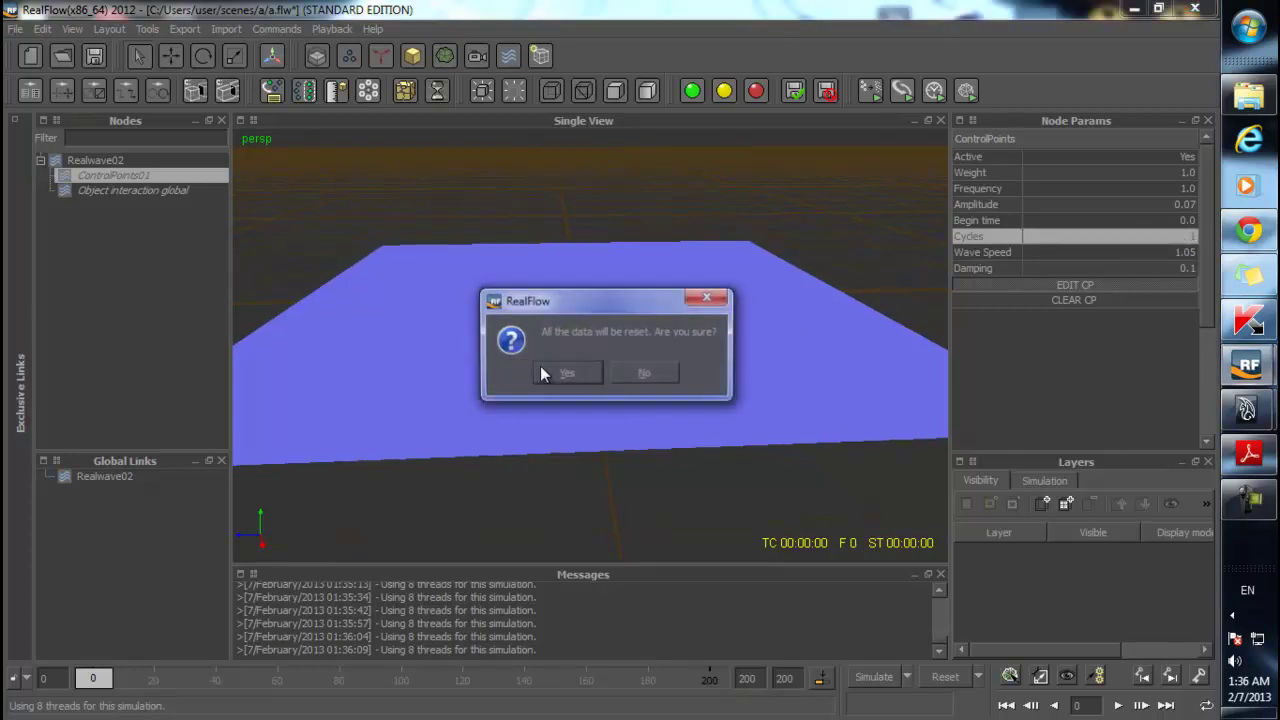
click(562, 371)
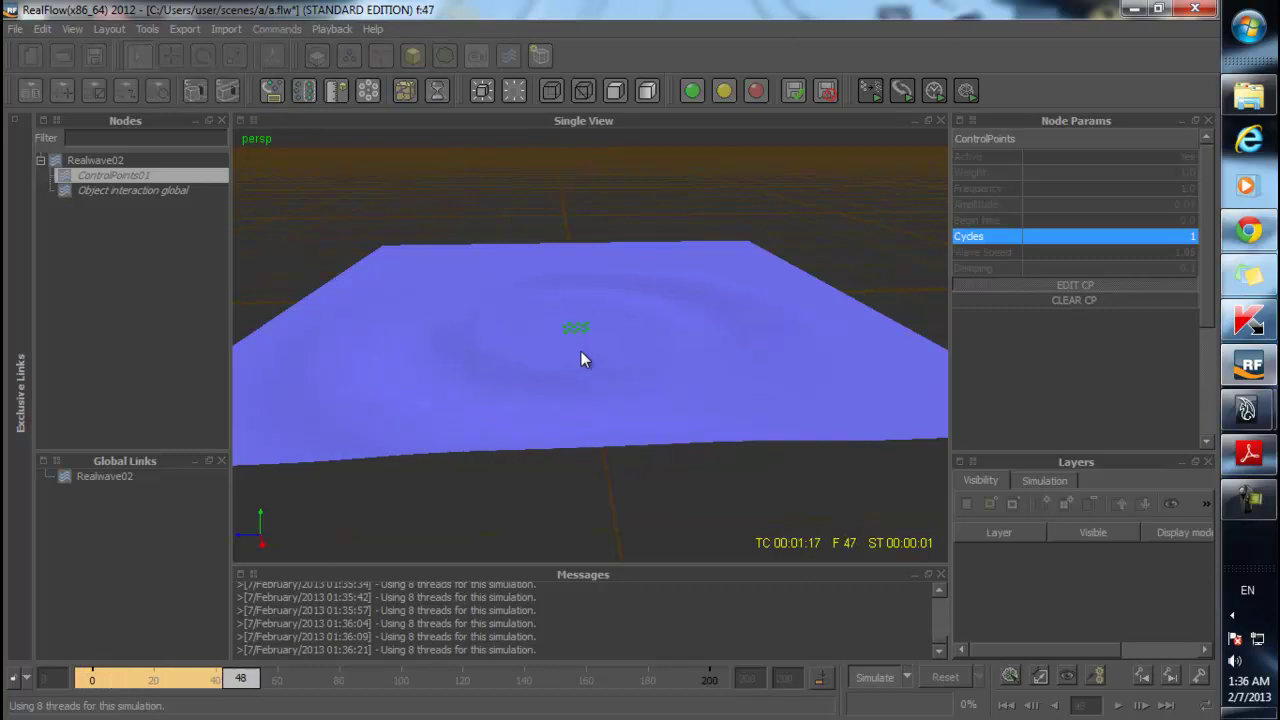
key(alt+a)
- Reset the simulation and delete the control-points wave from Realwave02
key(alt+r)
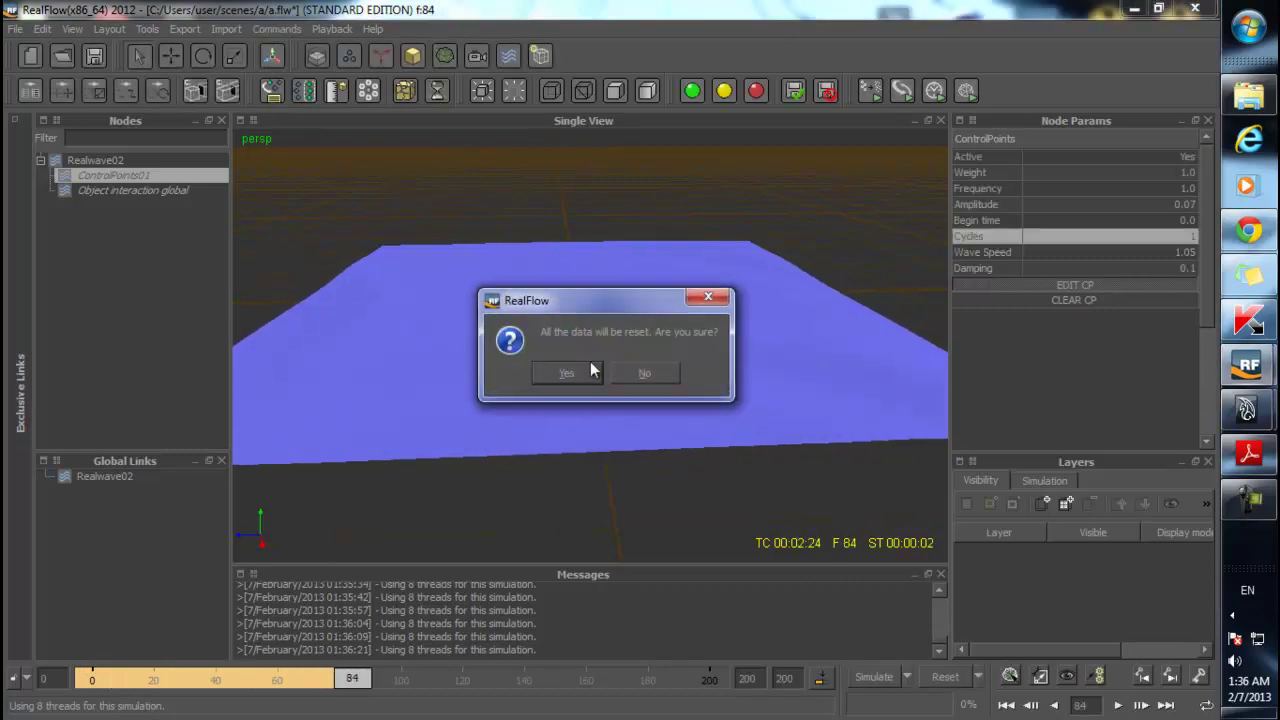
click(562, 368)
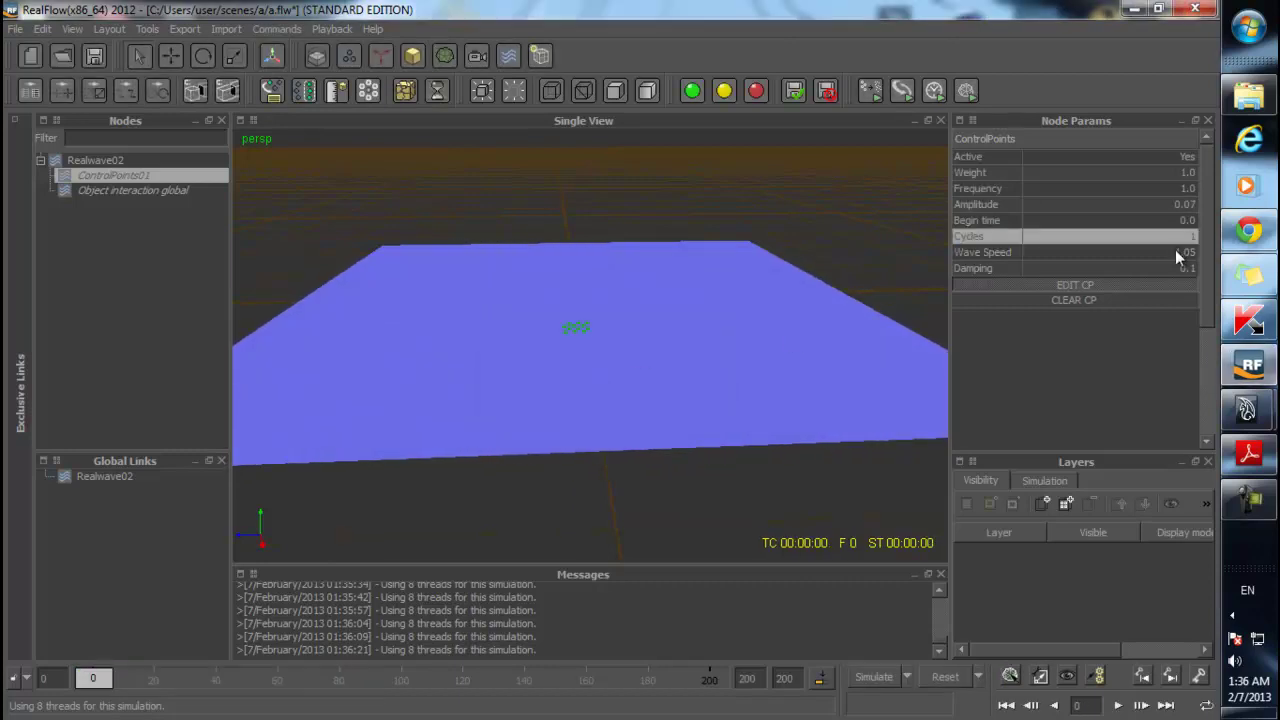
alt+middle_drag(568, 364, 577, 360)
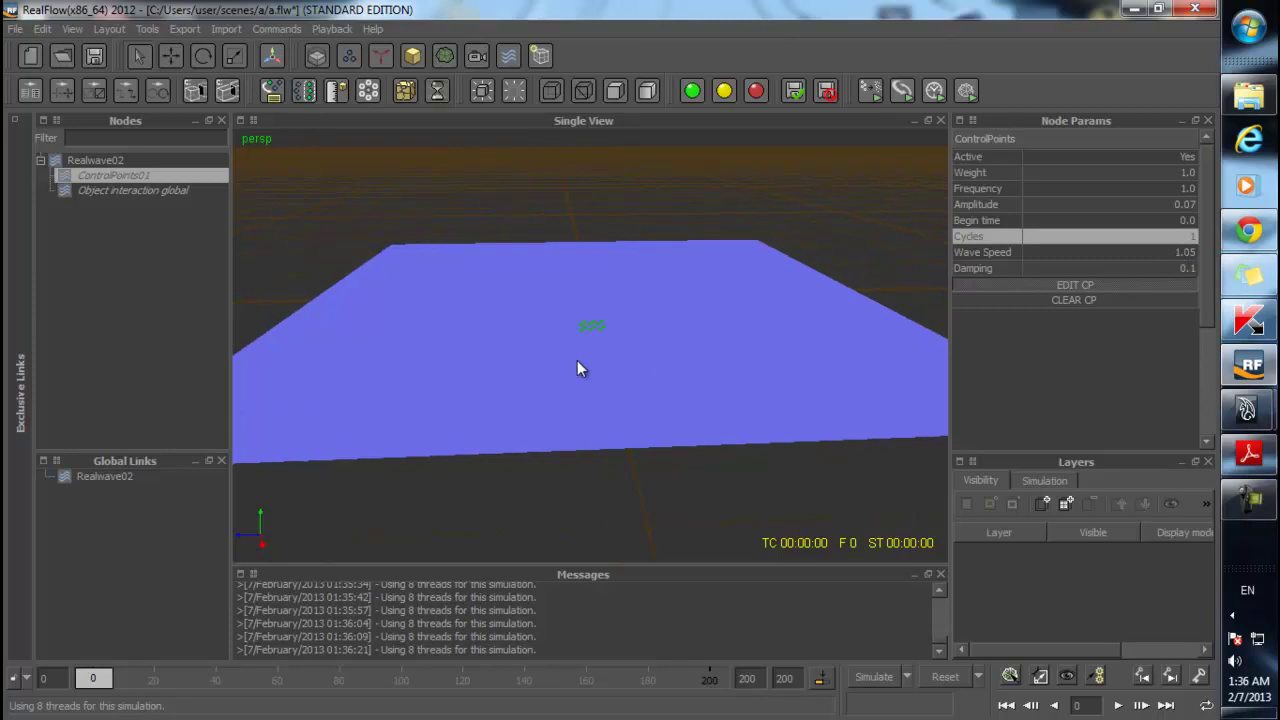
click(102, 163)
right_click(101, 166)
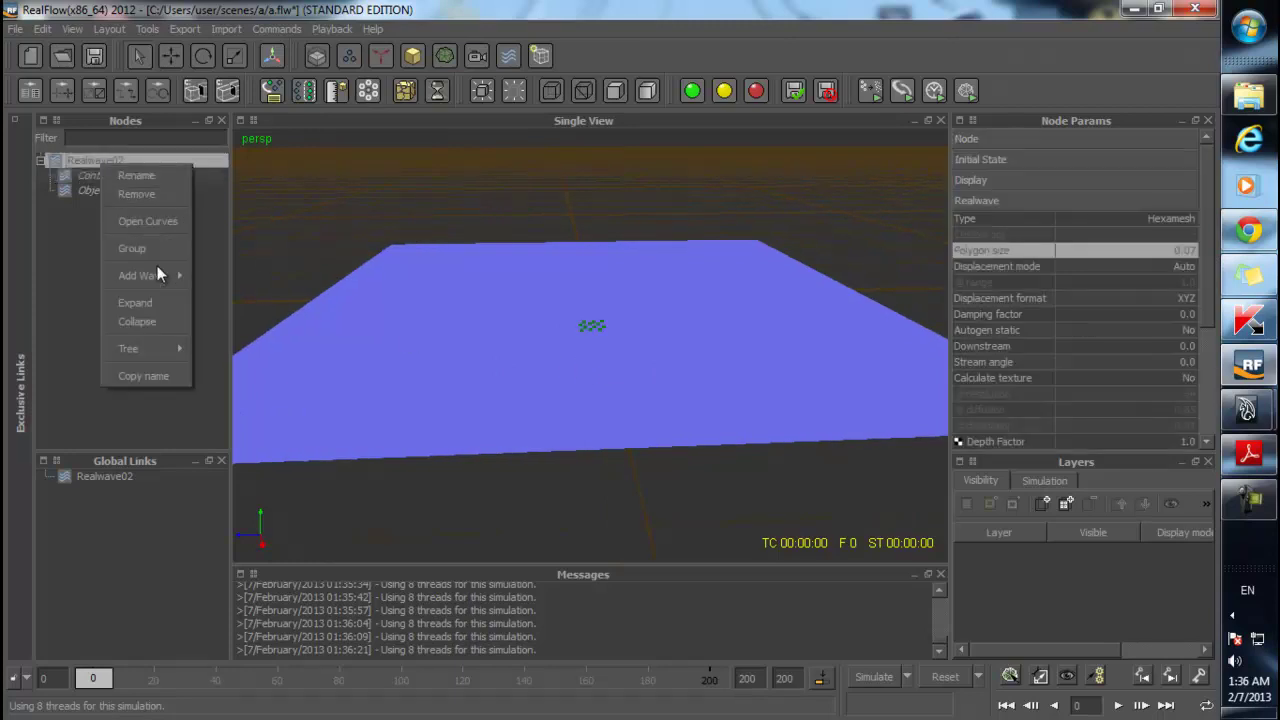
mouse_move(157, 273)
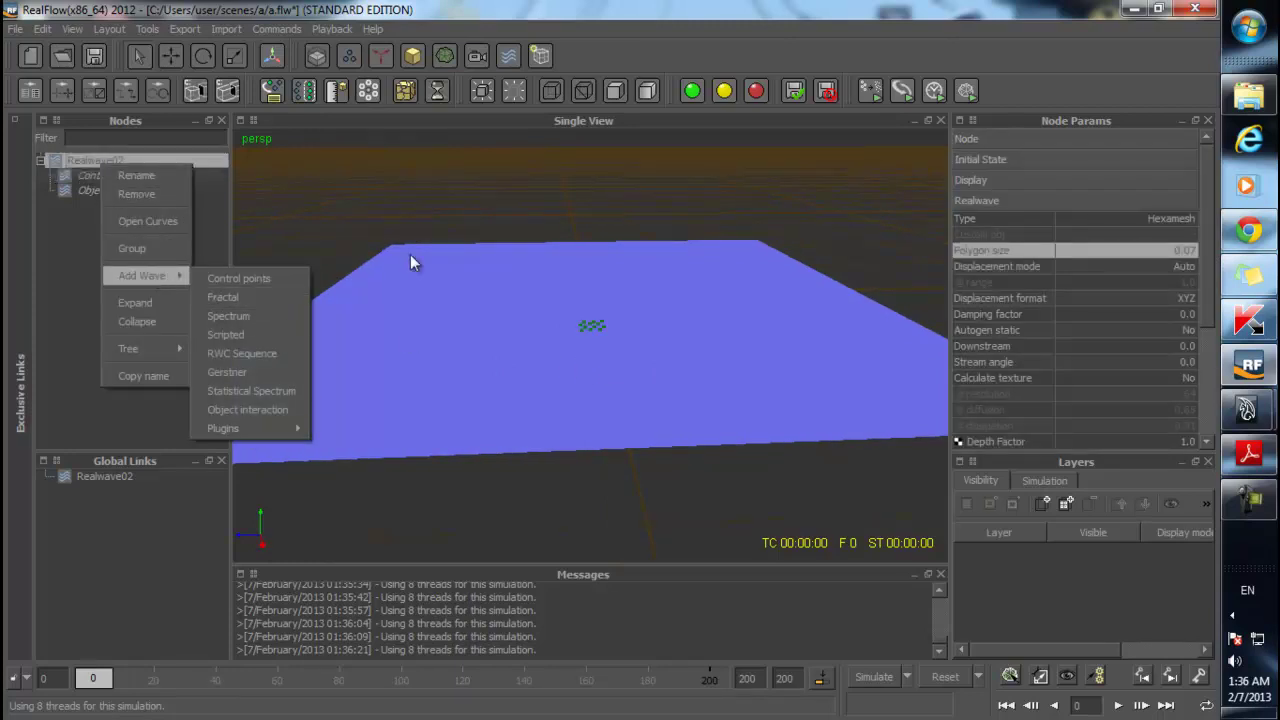
alt+middle_drag(358, 292, 378, 287)
click(139, 177)
key(Delete)
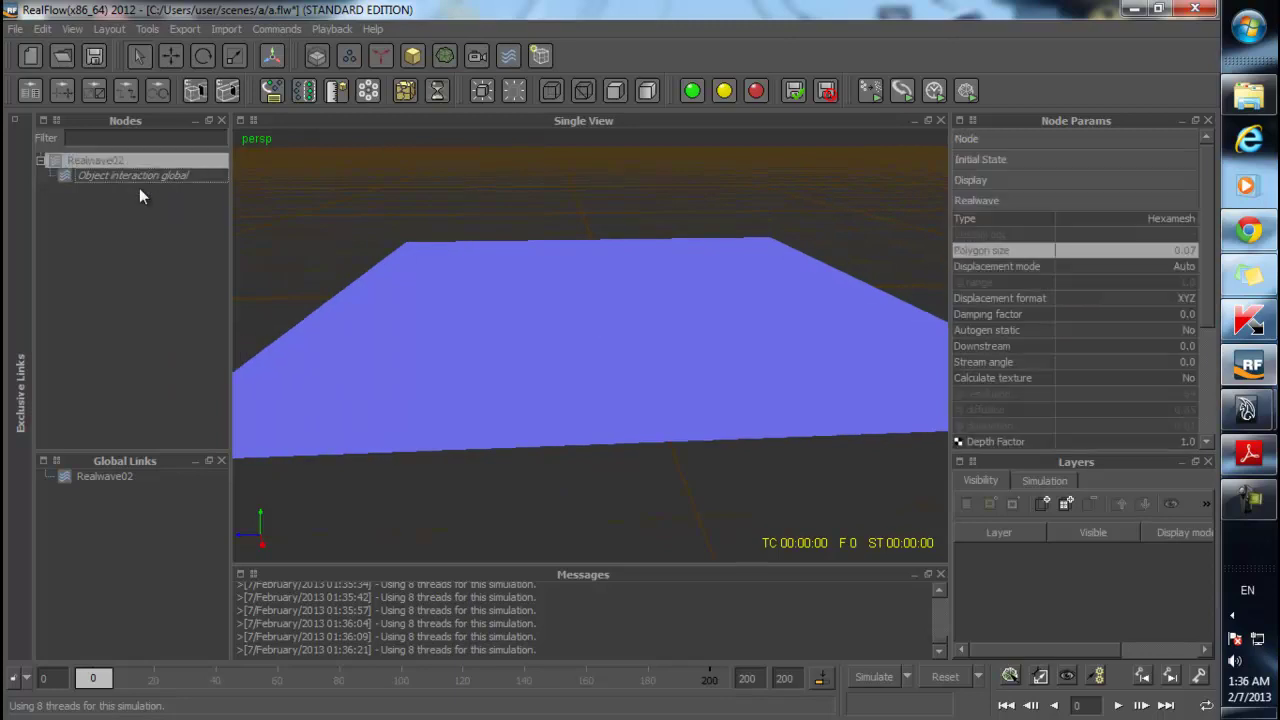
- Add a Statistical Spectrum wave to Realwave02 and simulate the ocean surface
right_click(96, 162)
mouse_move(158, 272)
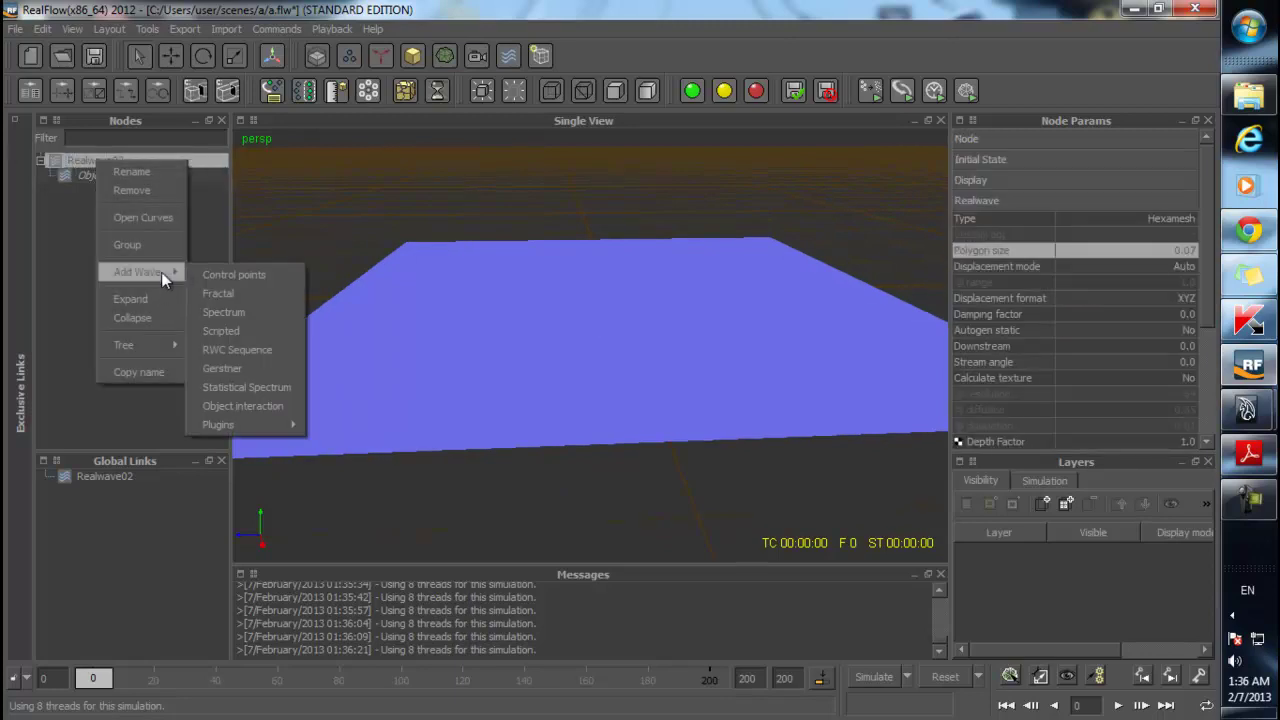
click(277, 390)
key(ctrl+a)
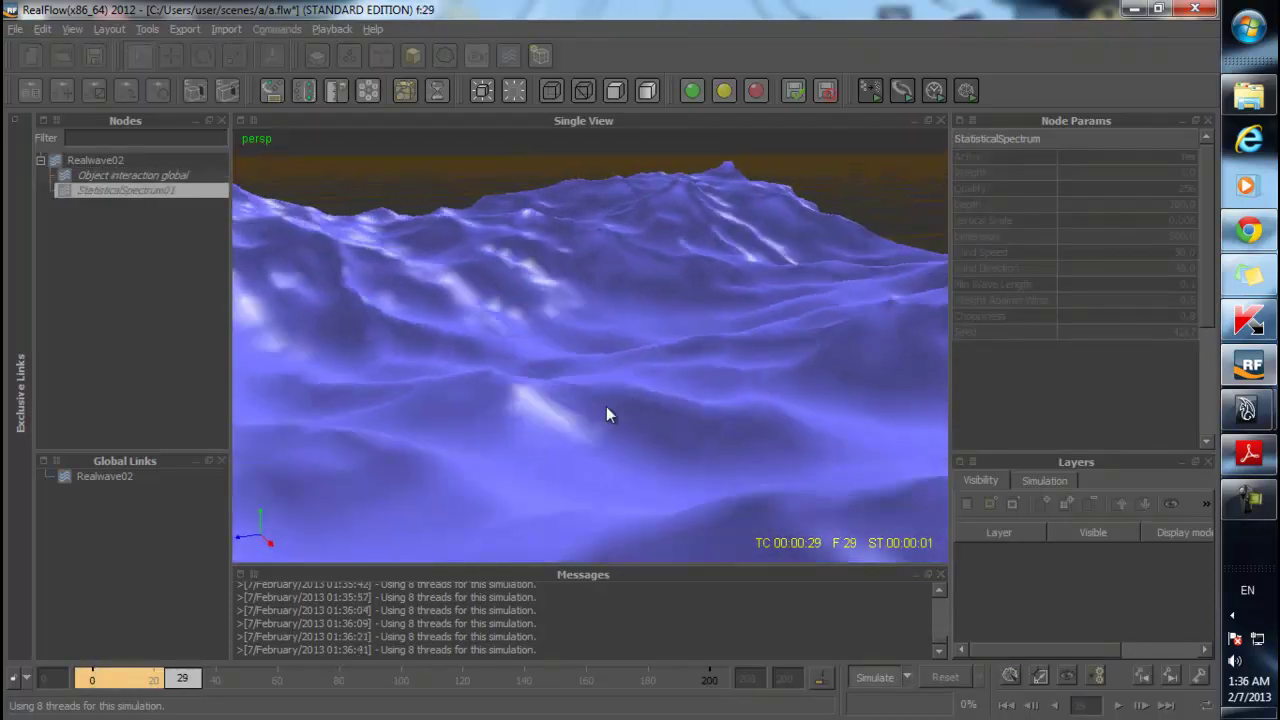
click(620, 397)
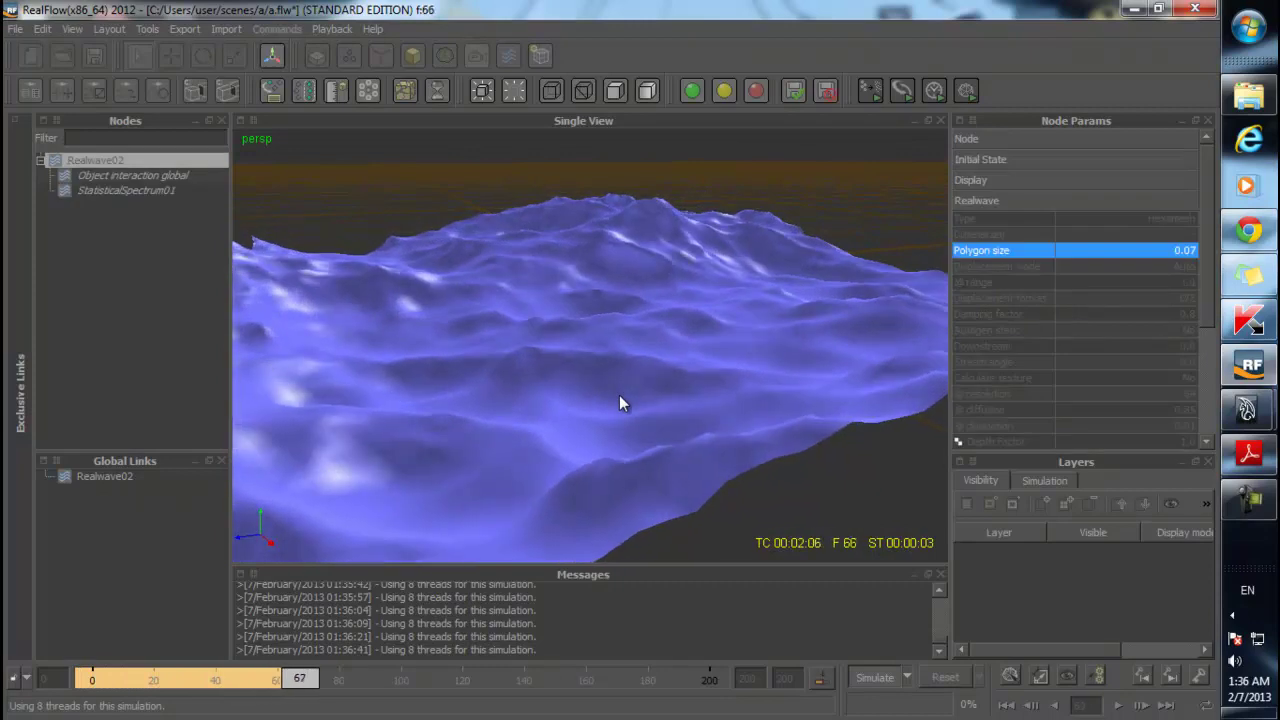
alt+drag(537, 375, 506, 370)
key(ctrl+a)
- Scrub back through the simulated frames and reset the simulation
drag(505, 680, 103, 652)
key(ctrl+r)
click(547, 382)
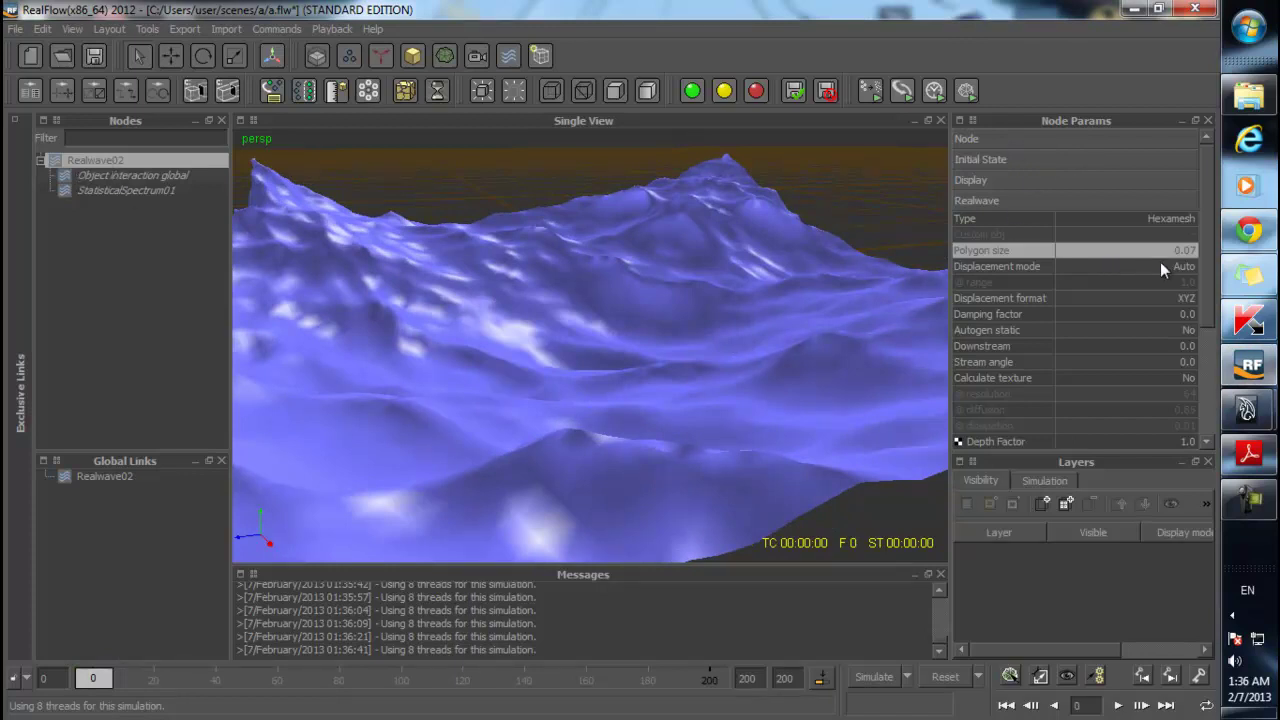
- Set the Realwave02 surface's polygon size to 0.05 and simulate to frame 33
double_click(1188, 250)
text(0.05)
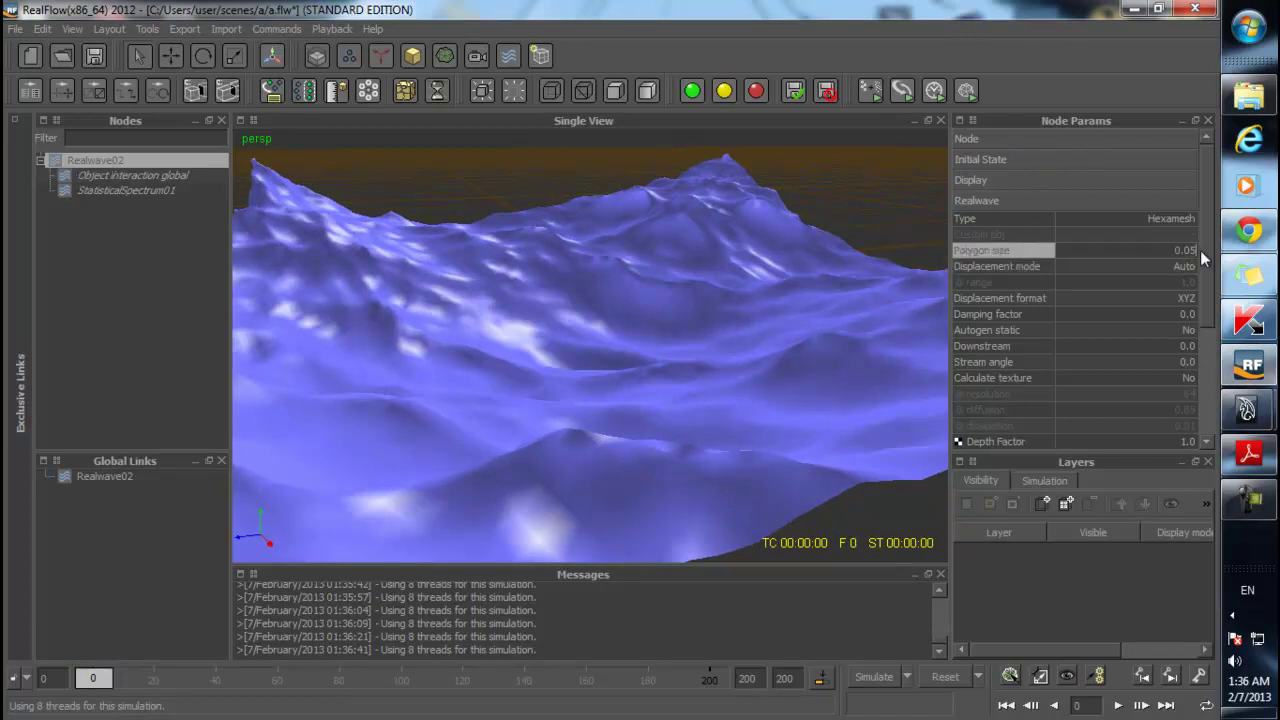
key(Return)
key(alt+r)
click(566, 368)
key(alt+a)
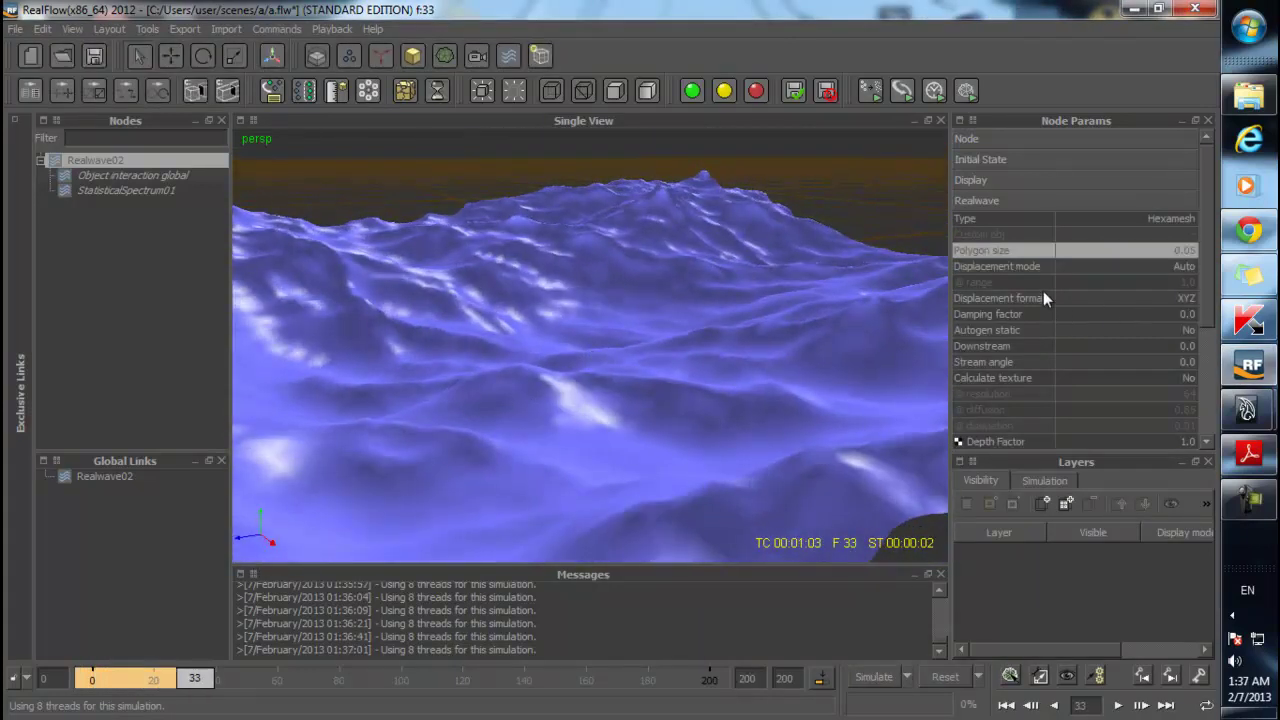
- Examine the Statistical Spectrum wave's parameters and the simulated surface from several angles
click(156, 192)
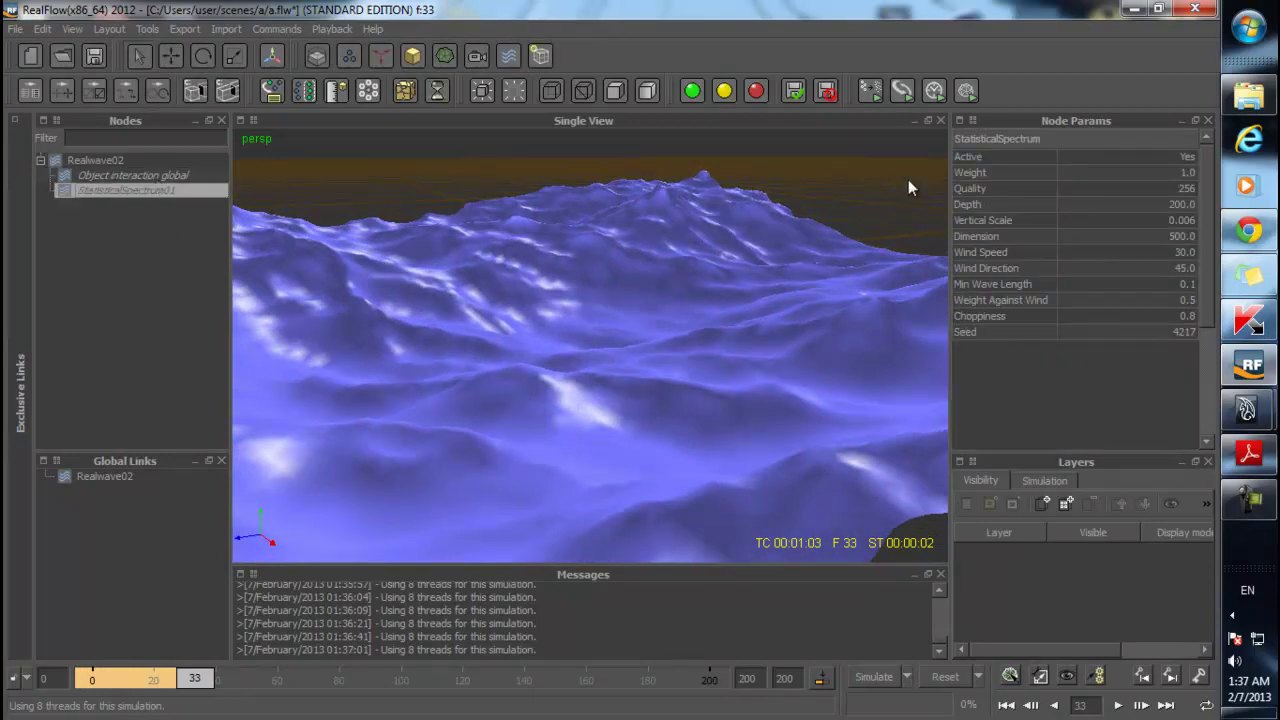
alt+drag(563, 380, 679, 399)
scroll(538, 365, down, 2)
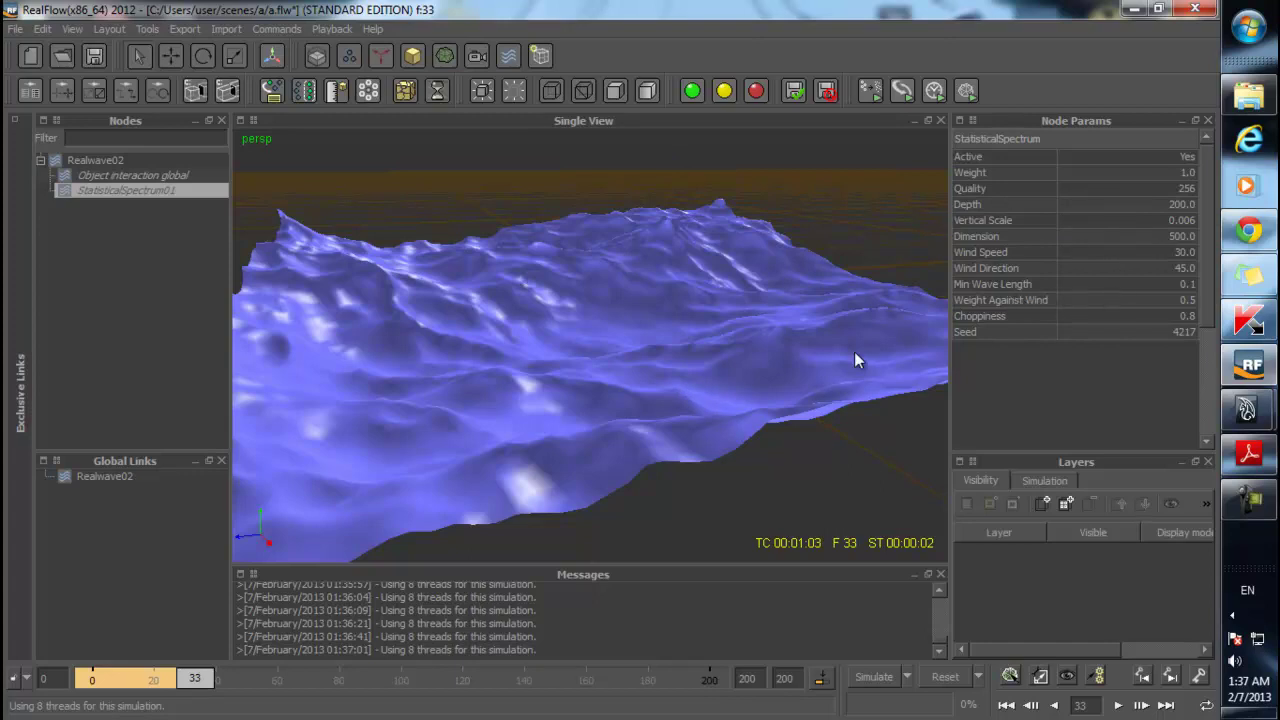
alt+drag(894, 313, 432, 391)
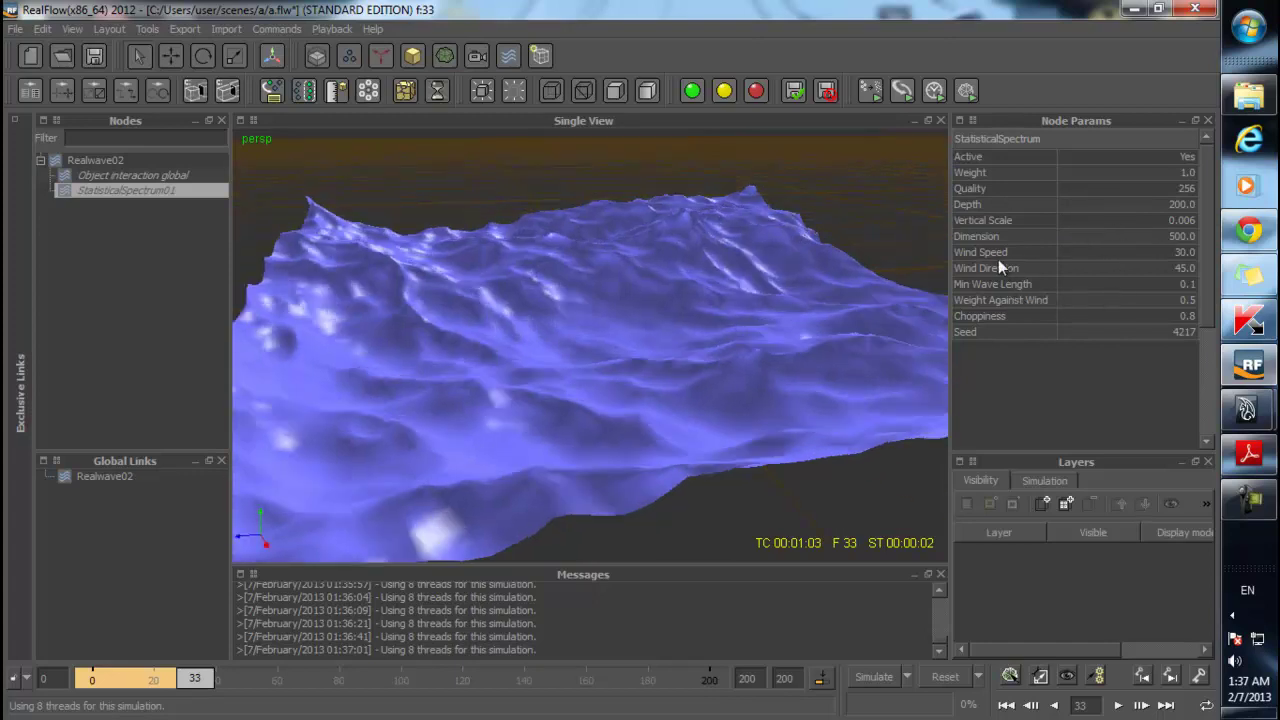
alt+drag(694, 353, 470, 369)
scroll(690, 342, up, 3)
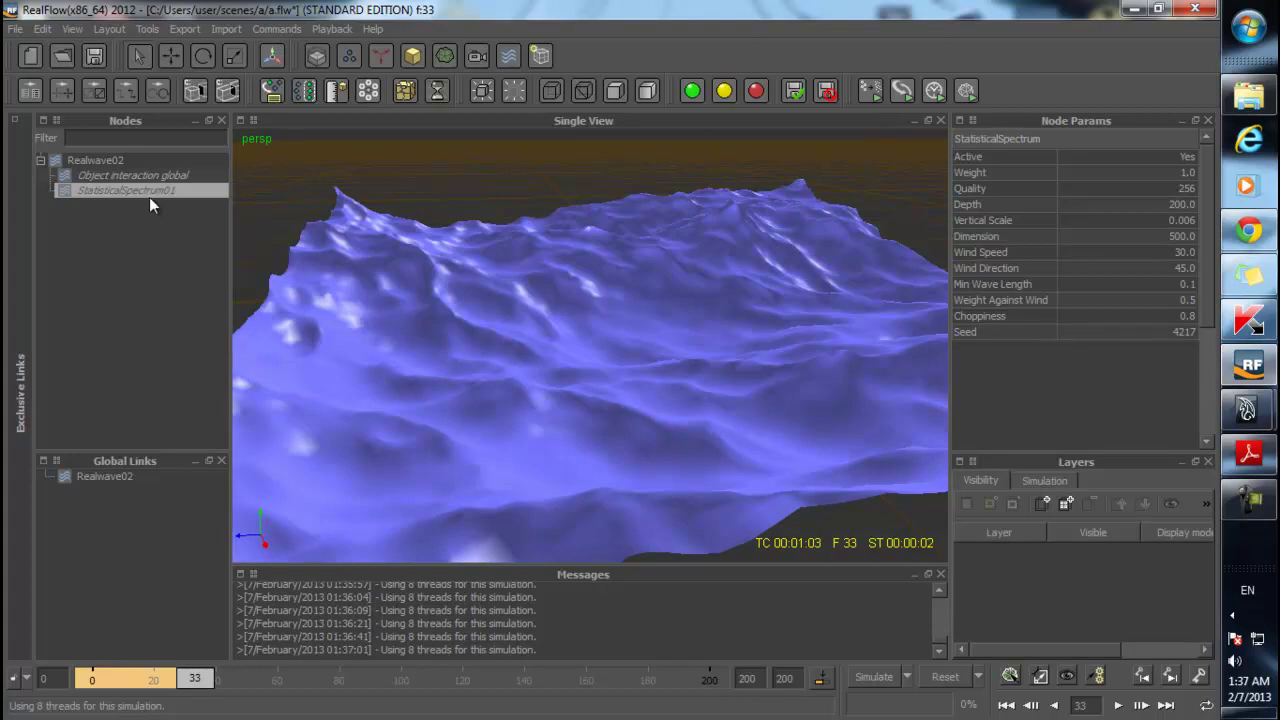
- Delete the Statistical Spectrum wave and reset the simulation
key(Delete)
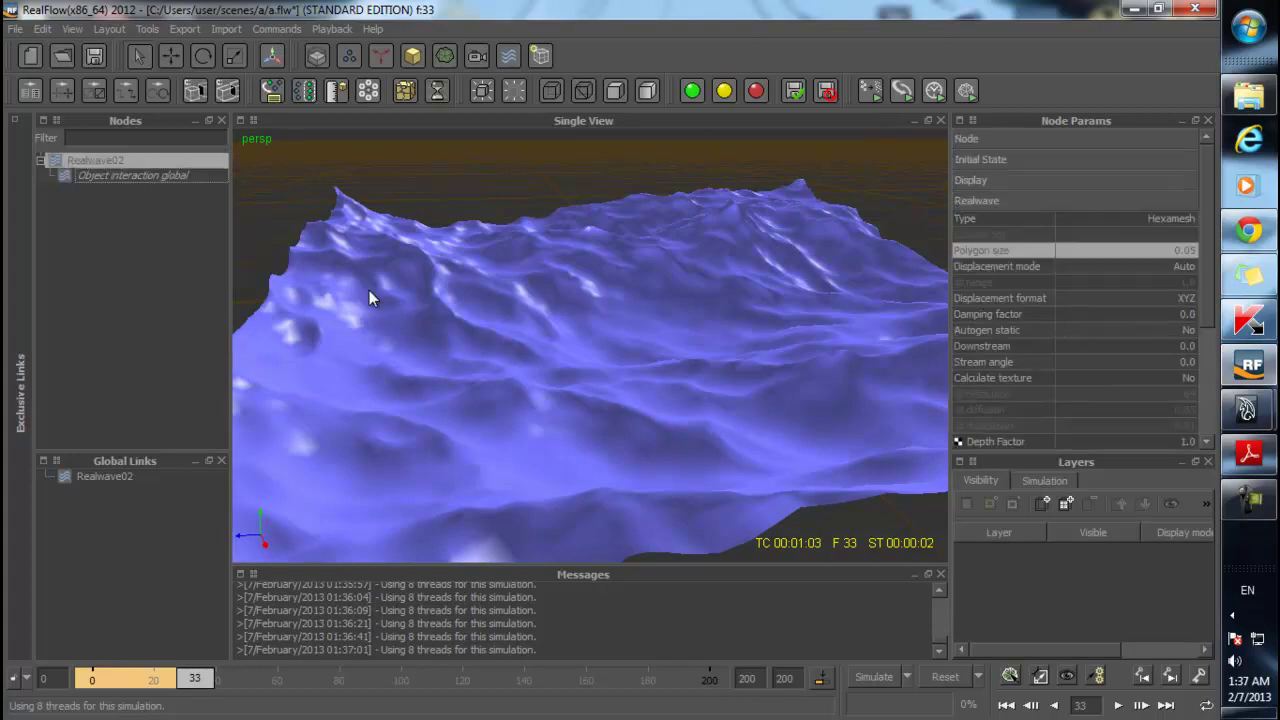
key(ctrl+r)
click(563, 372)
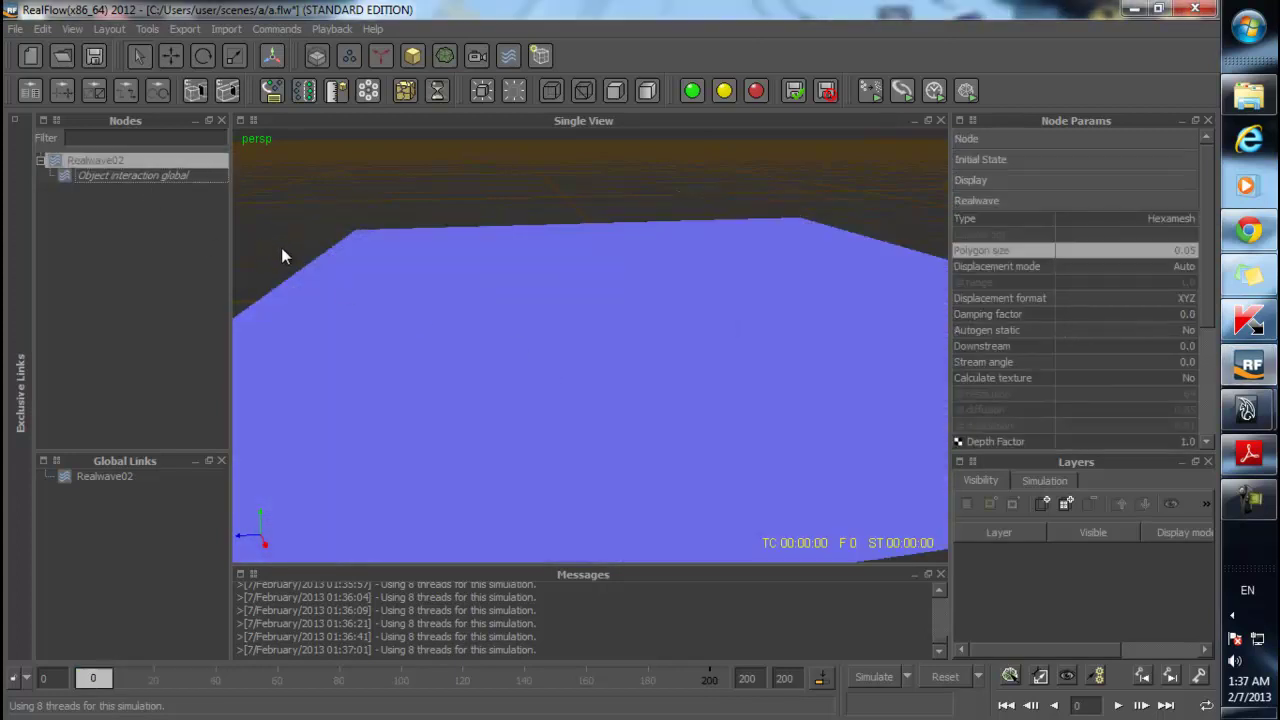
- Add a Spectrum wave to Realwave02 and simulate the surface to frame 70
right_click(105, 164)
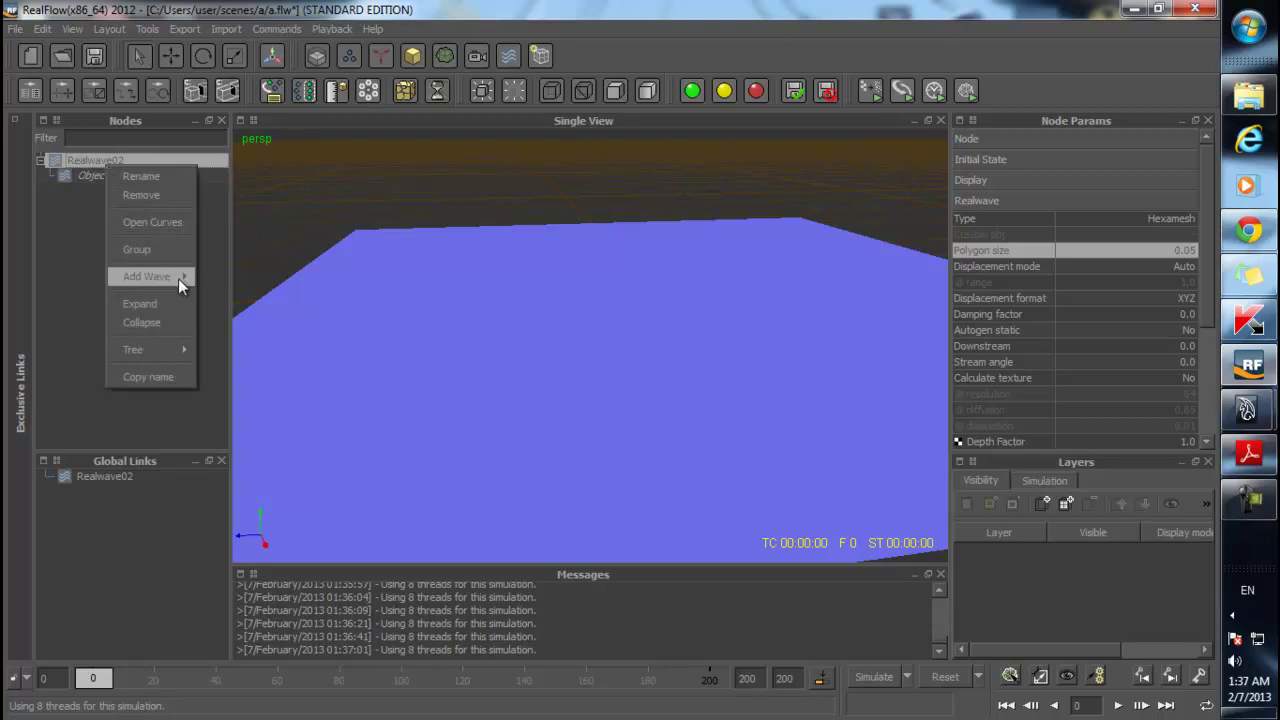
mouse_move(178, 278)
click(255, 316)
key(ctrl+a)
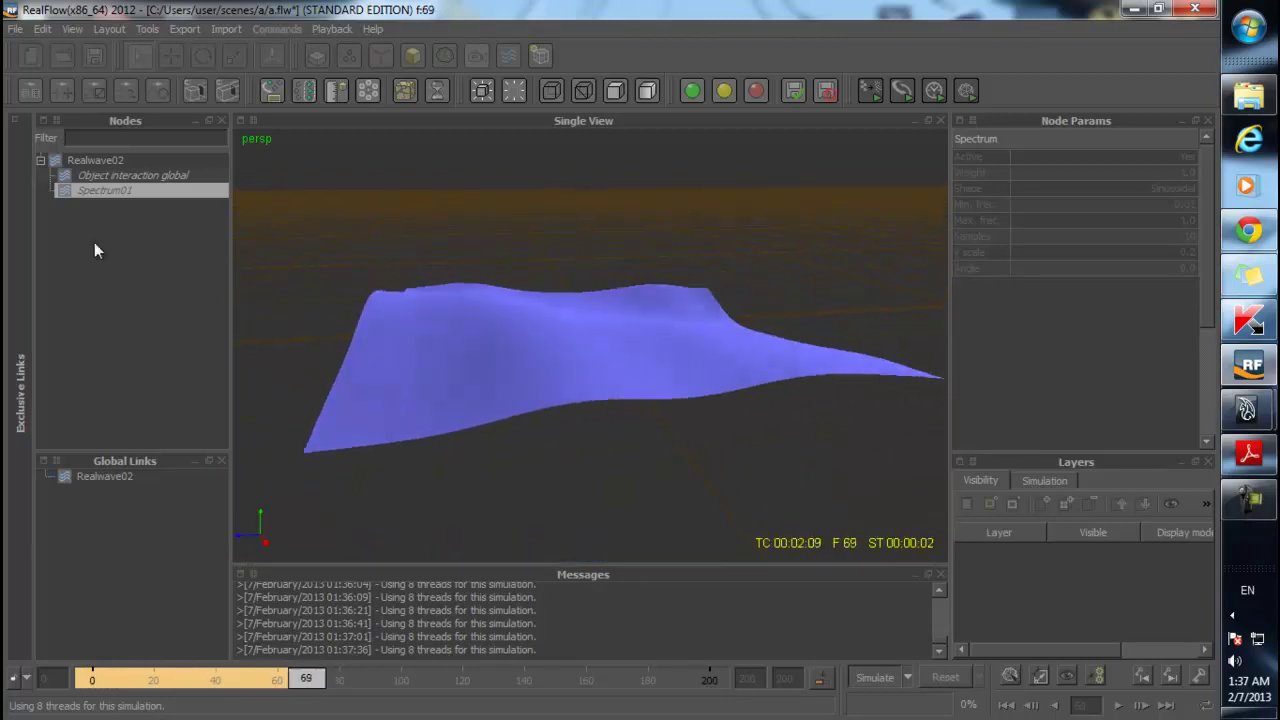
key(ctrl+a)
- Add a Gerstner wave alongside the Spectrum wave, simulate the combined surface, and reset the simulation
click(96, 160)
right_click(103, 160)
mouse_move(172, 271)
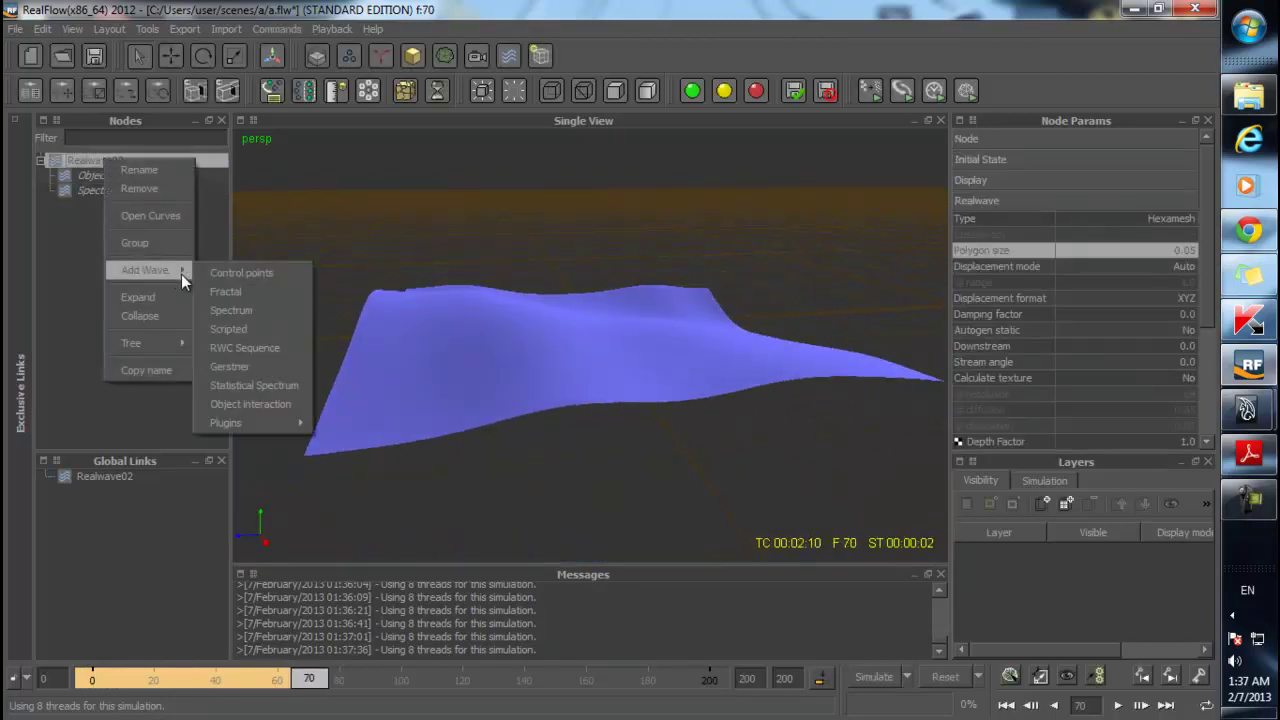
click(296, 368)
key(ctrl+a)
key(ctrl+a)
key(ctrl+alt+a)
key(Return)
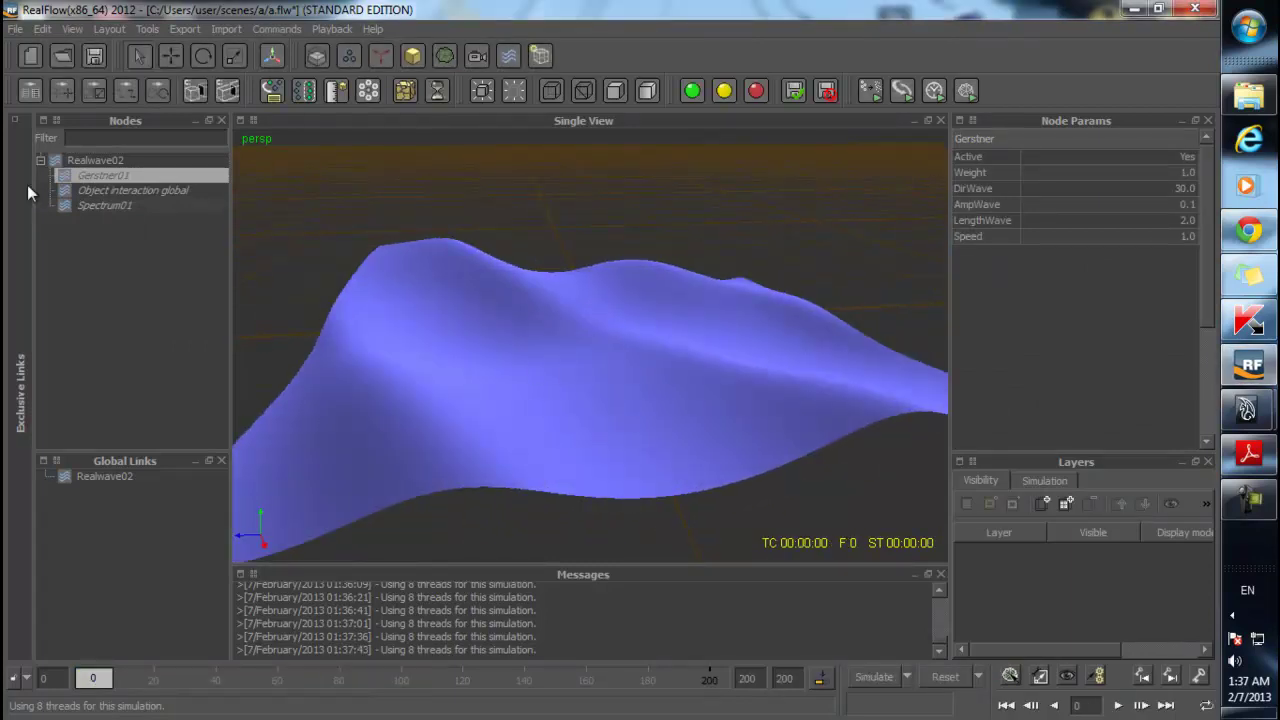
- Add a Statistical Spectrum wave to the Spectrum and Gerstner waves and simulate the surface to frame 57
right_click(86, 162)
mouse_move(150, 275)
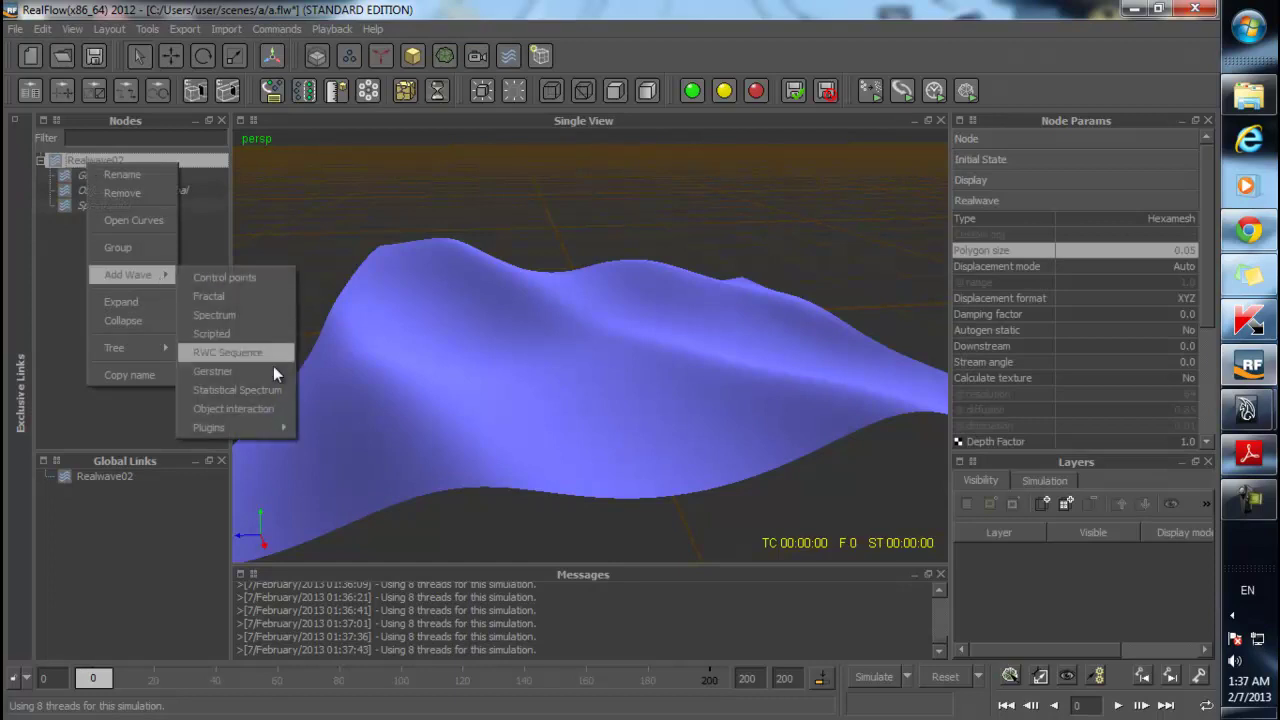
click(275, 392)
click(568, 379)
key(ctrl+a)
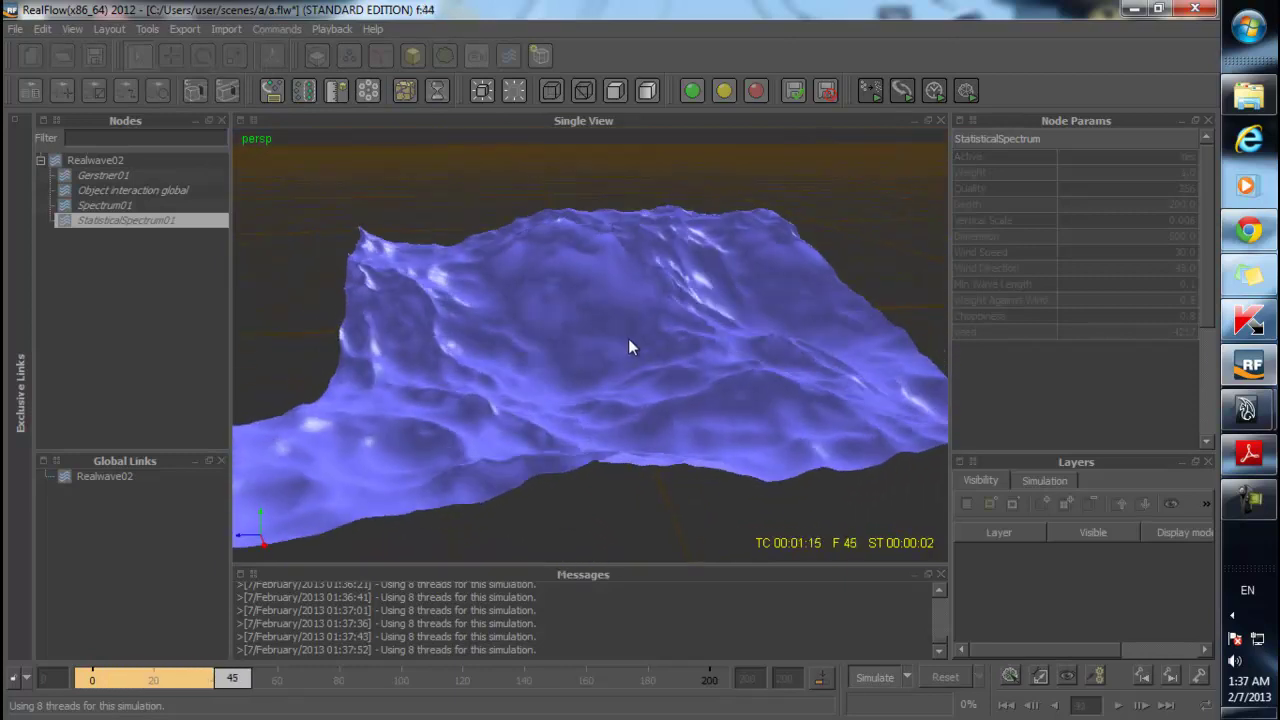
key(alt+a)
- Review the parameters of the Spectrum, Object interaction and Gerstner waves and the Realwave02 surface, including its display settings
click(136, 206)
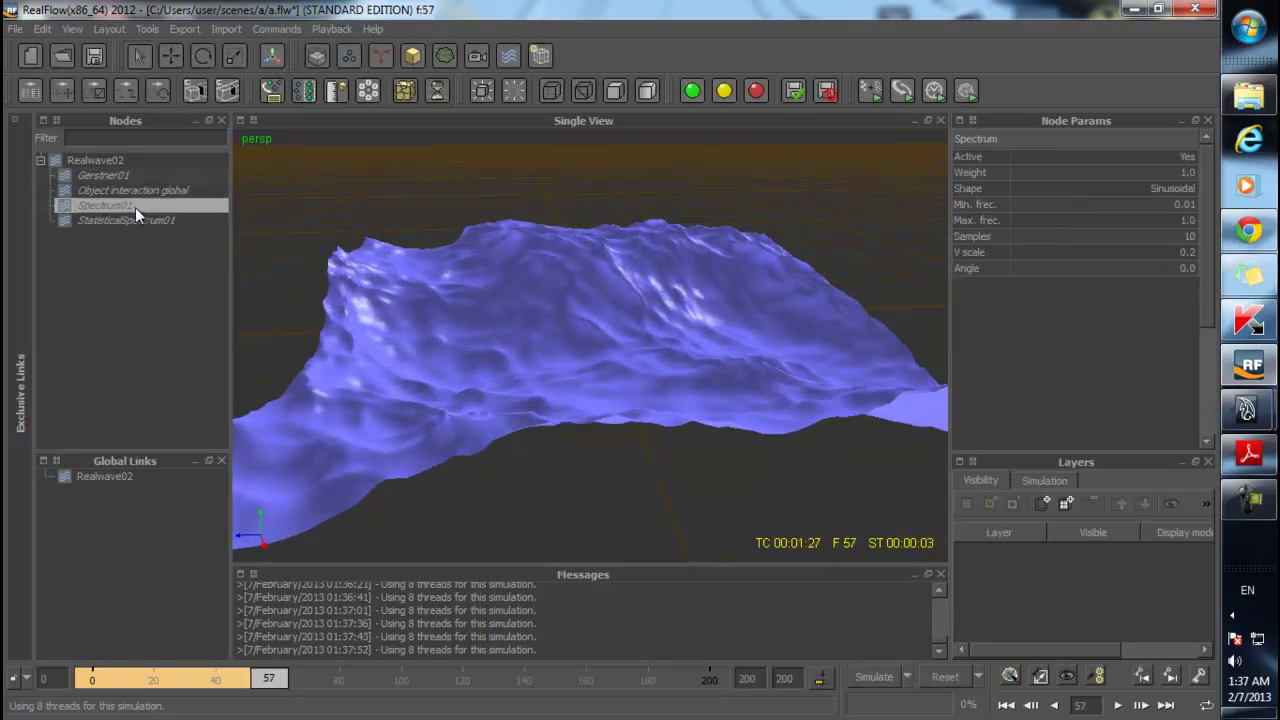
click(143, 192)
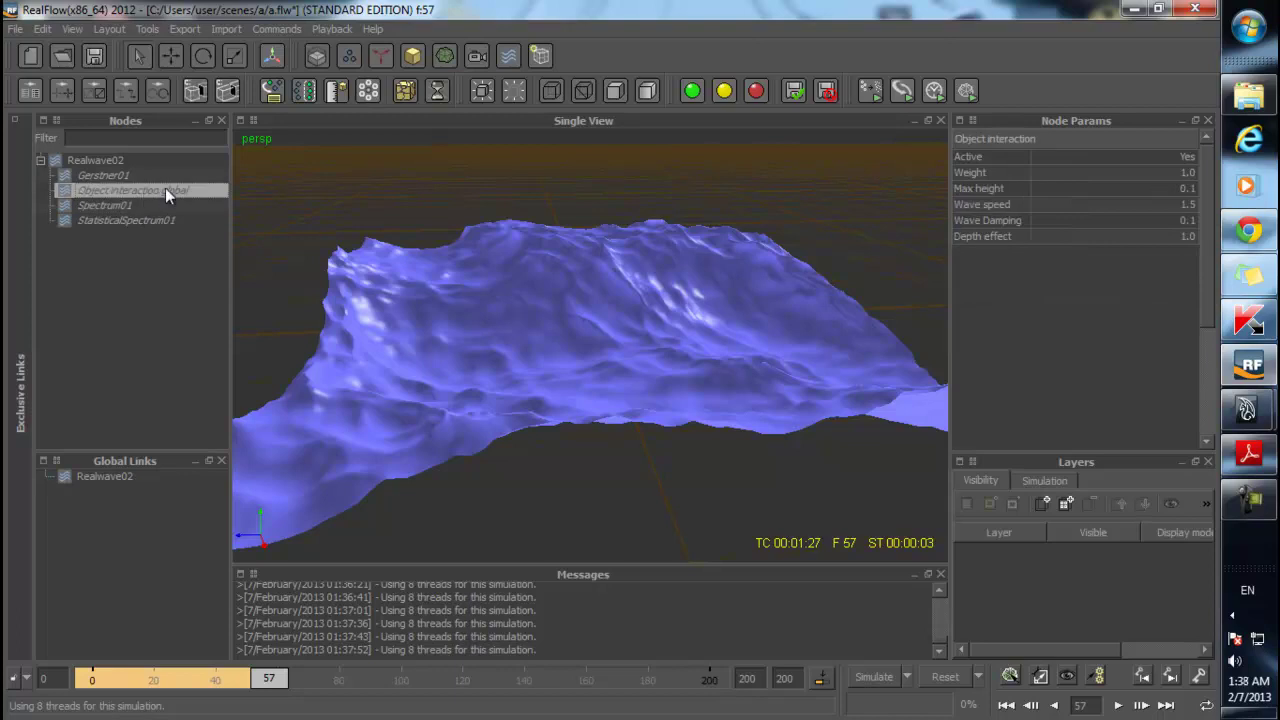
click(118, 177)
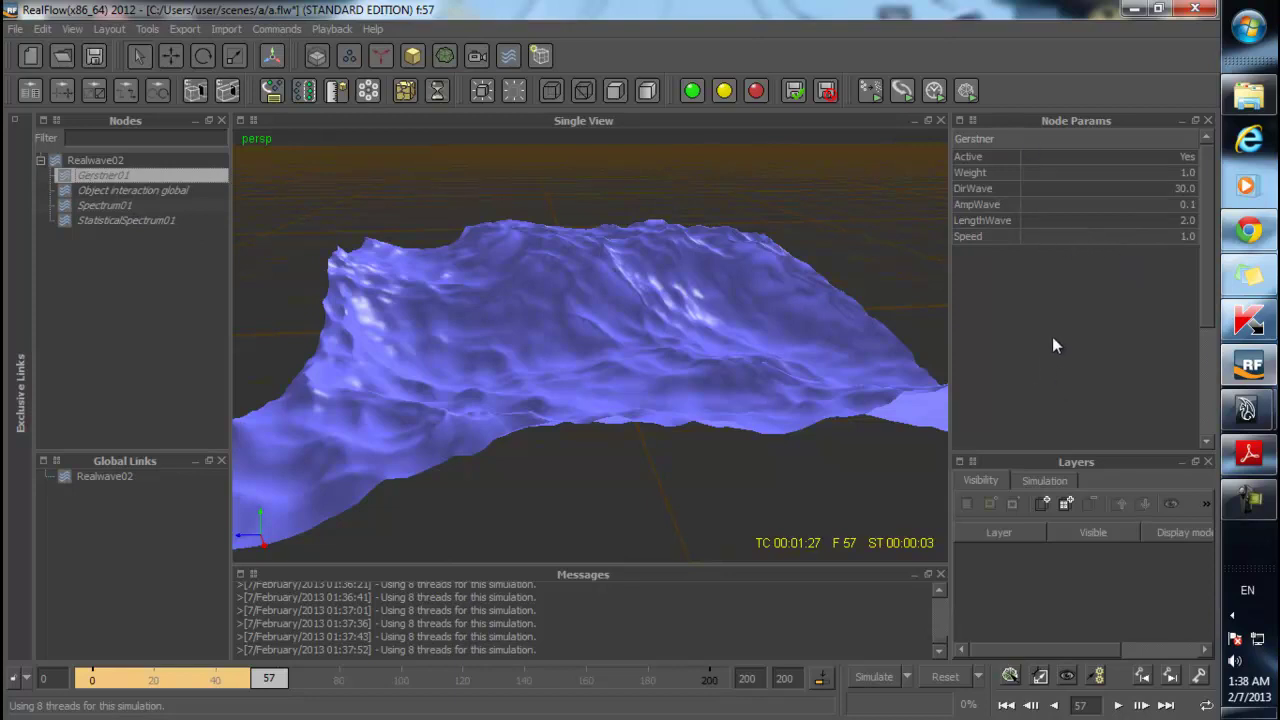
click(98, 161)
scroll(1117, 345, down, 3)
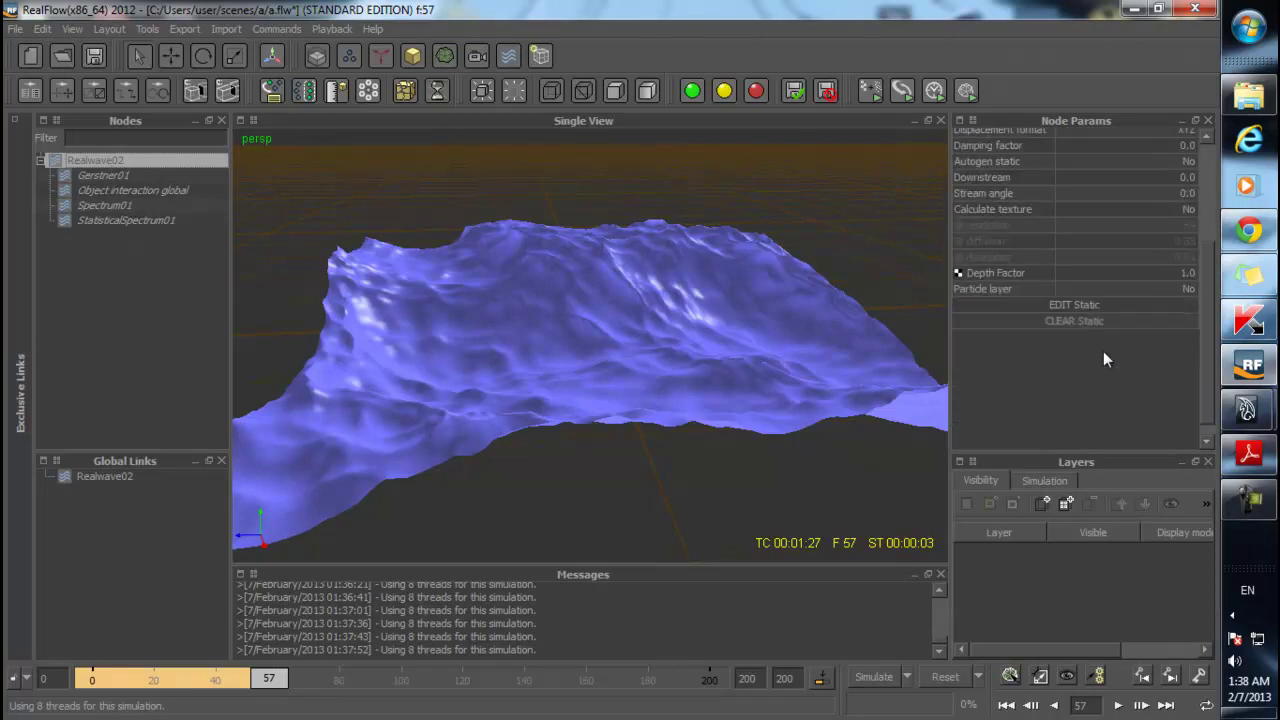
scroll(1105, 360, up, 3)
click(1001, 181)
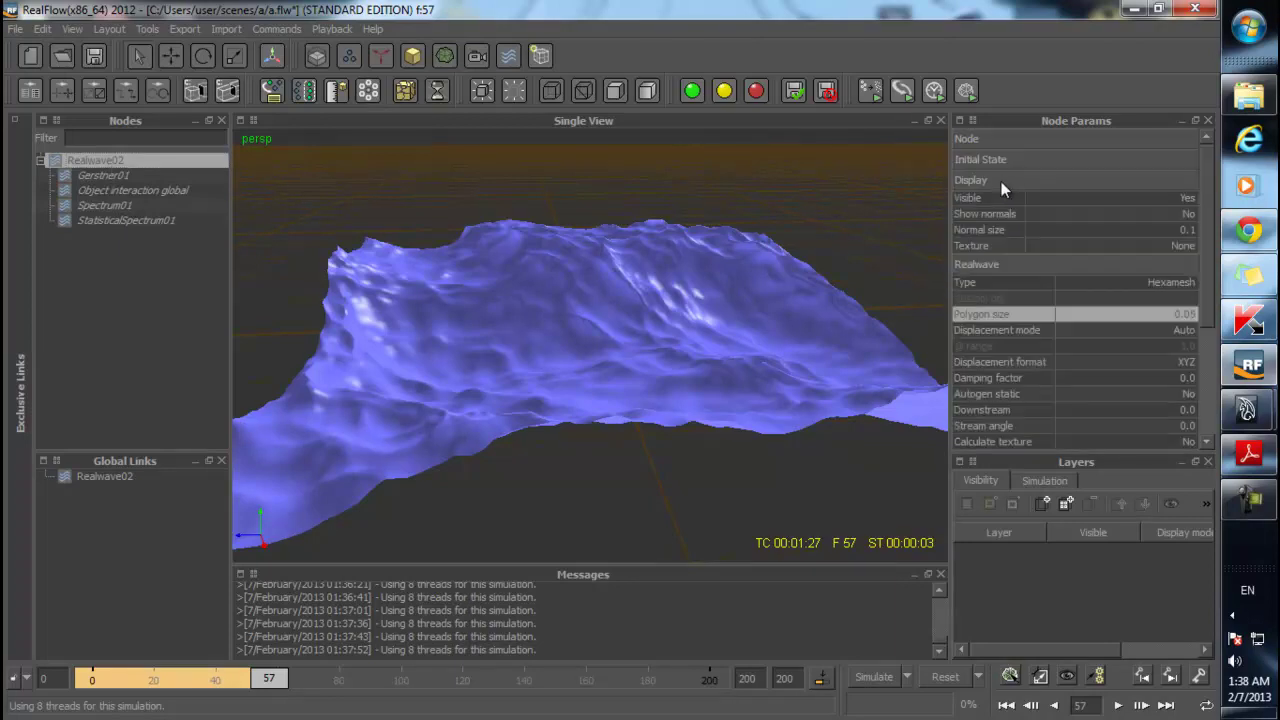
click(1001, 180)
- Compare the Statistical Spectrum and Gerstner waves' parameters
alt+middle_drag(358, 290, 382, 285)
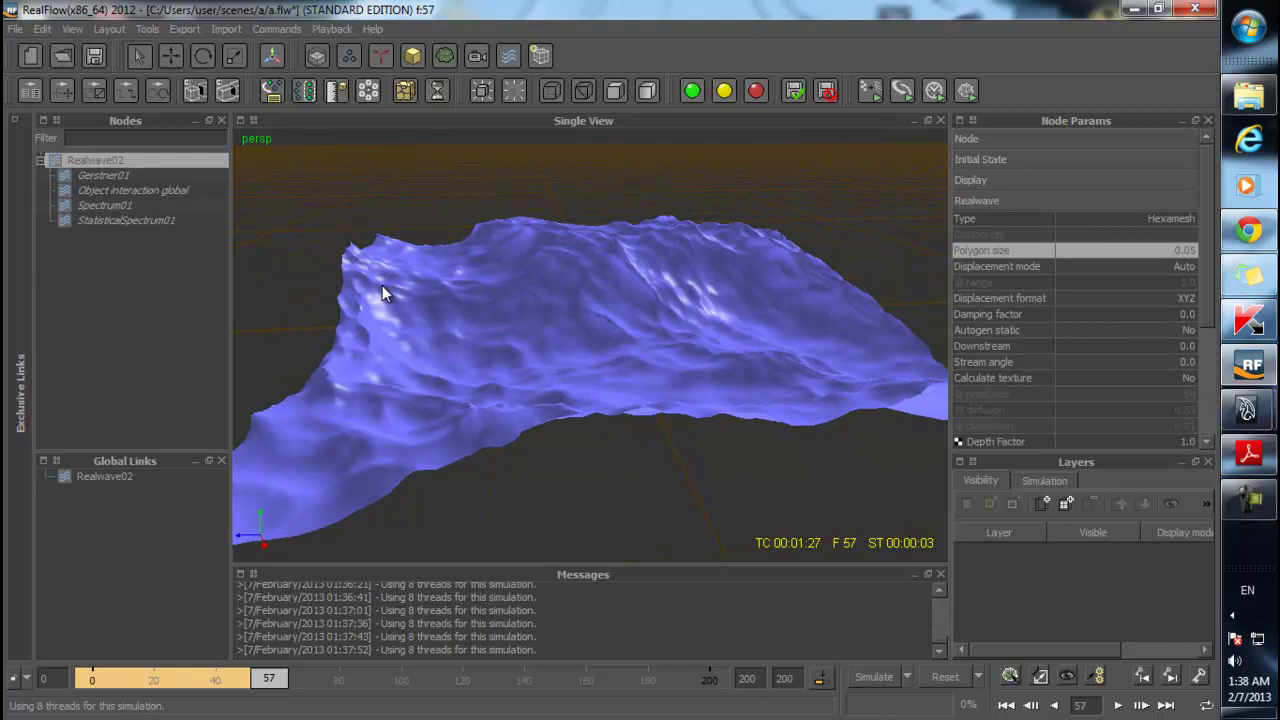
click(114, 220)
click(116, 174)
click(108, 252)
click(107, 220)
click(109, 178)
click(104, 220)
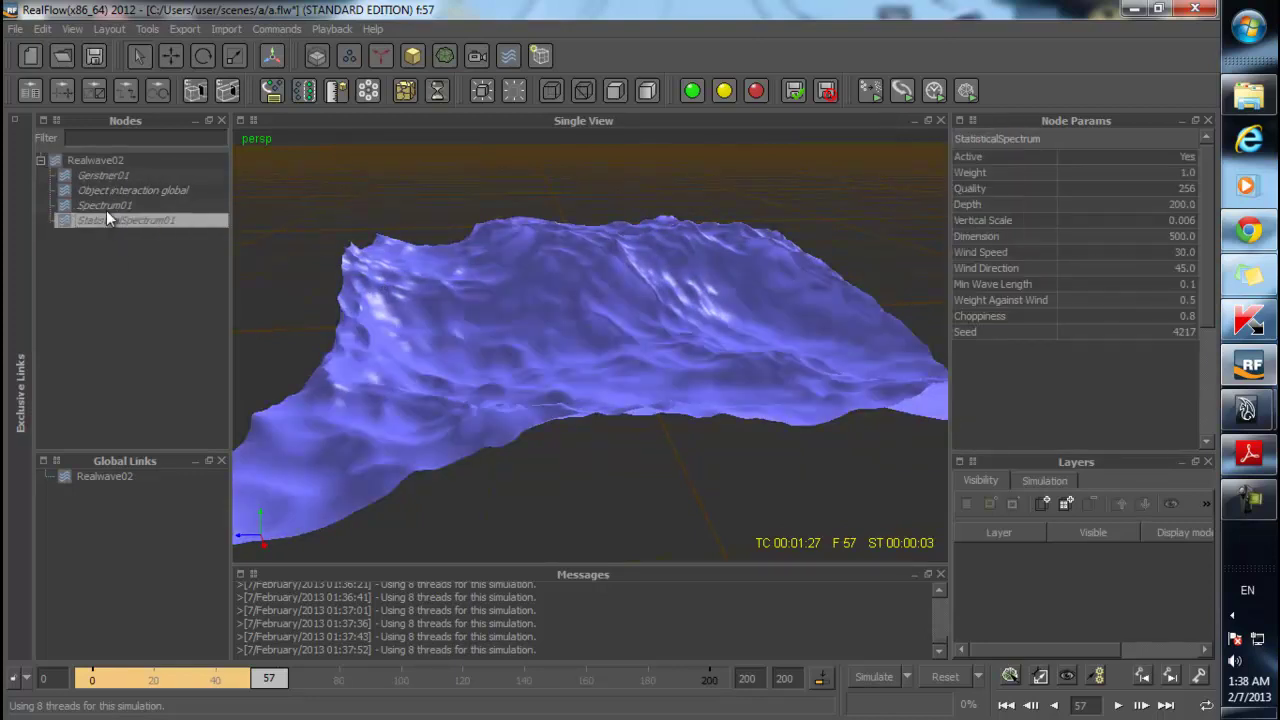
- Delete the Statistical Spectrum, Gerstner and Spectrum waves from Realwave02, and reset the simulation
key(Delete)
click(117, 194)
key(Delete)
click(119, 202)
key(Delete)
click(117, 181)
key(Delete)
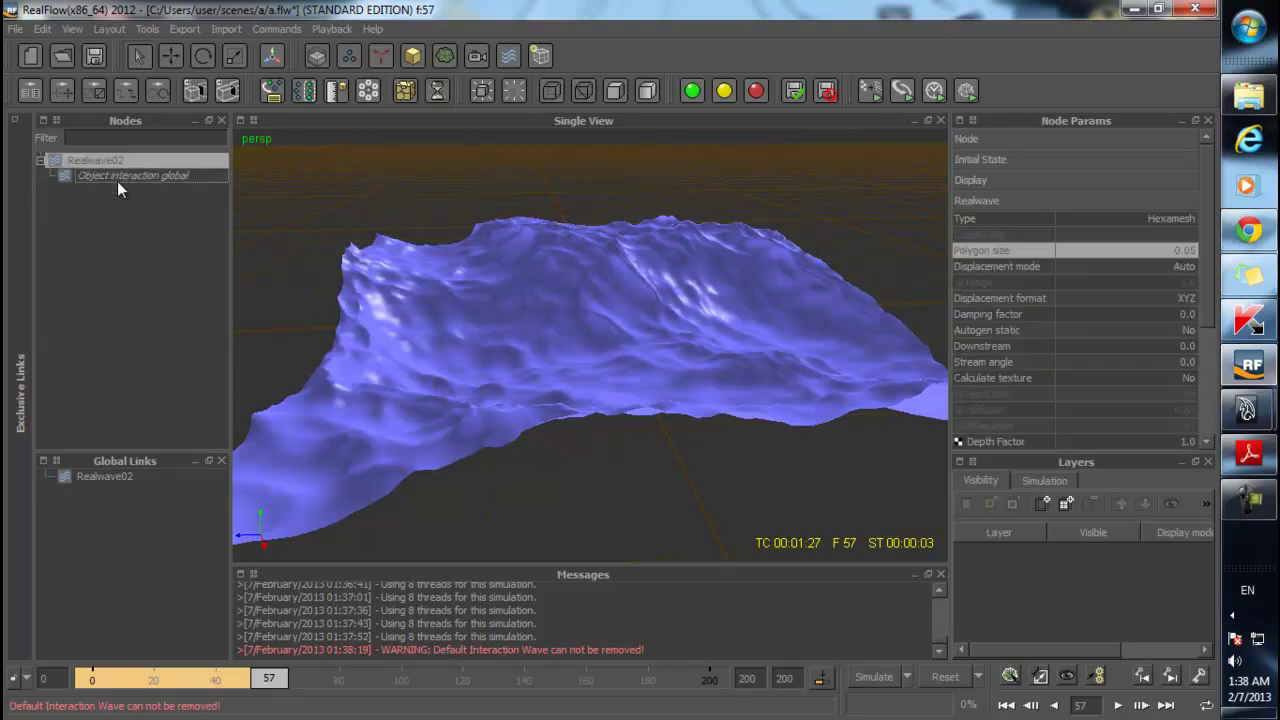
key(ctrl+r)
click(596, 374)
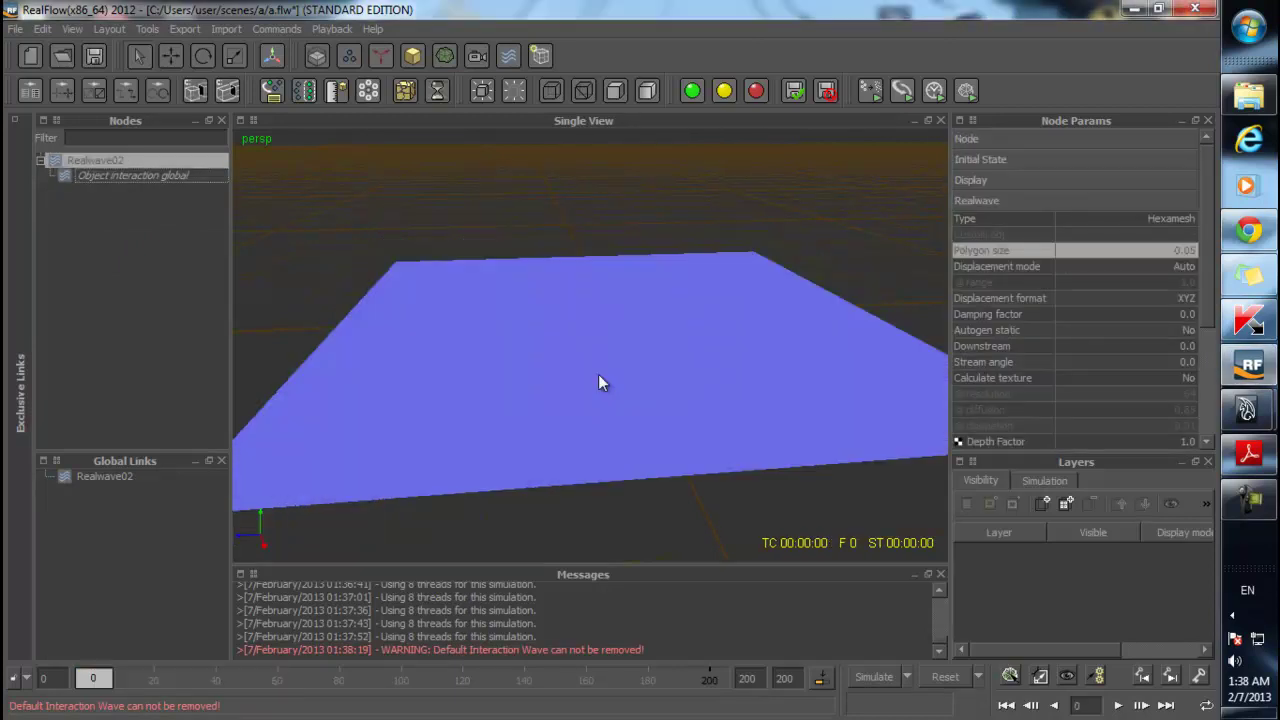
- Add a sphere object and raise it above the RealWave surface to a Y position of about 1.09
scroll(603, 384, down, 2)
alt+drag(603, 392, 615, 263)
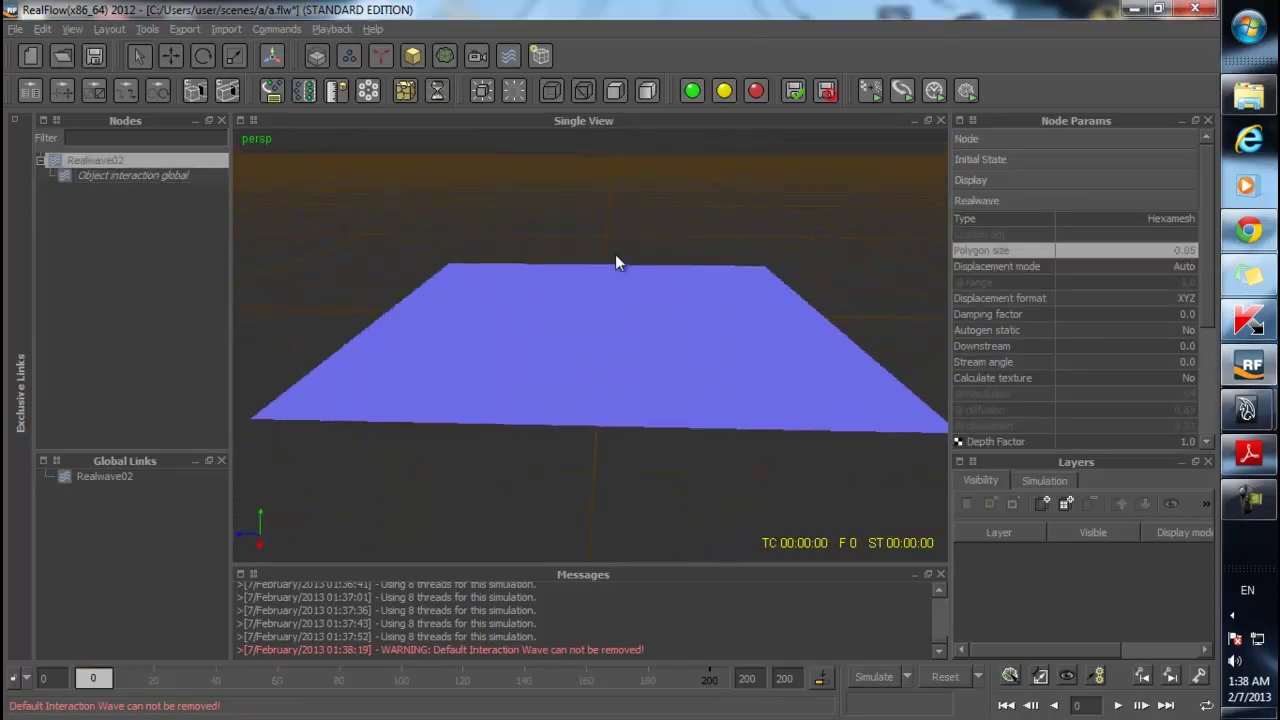
click(410, 57)
click(460, 104)
key(w)
drag(608, 243, 606, 138)
alt+drag(520, 300, 691, 339)
alt+drag(638, 416, 596, 394)
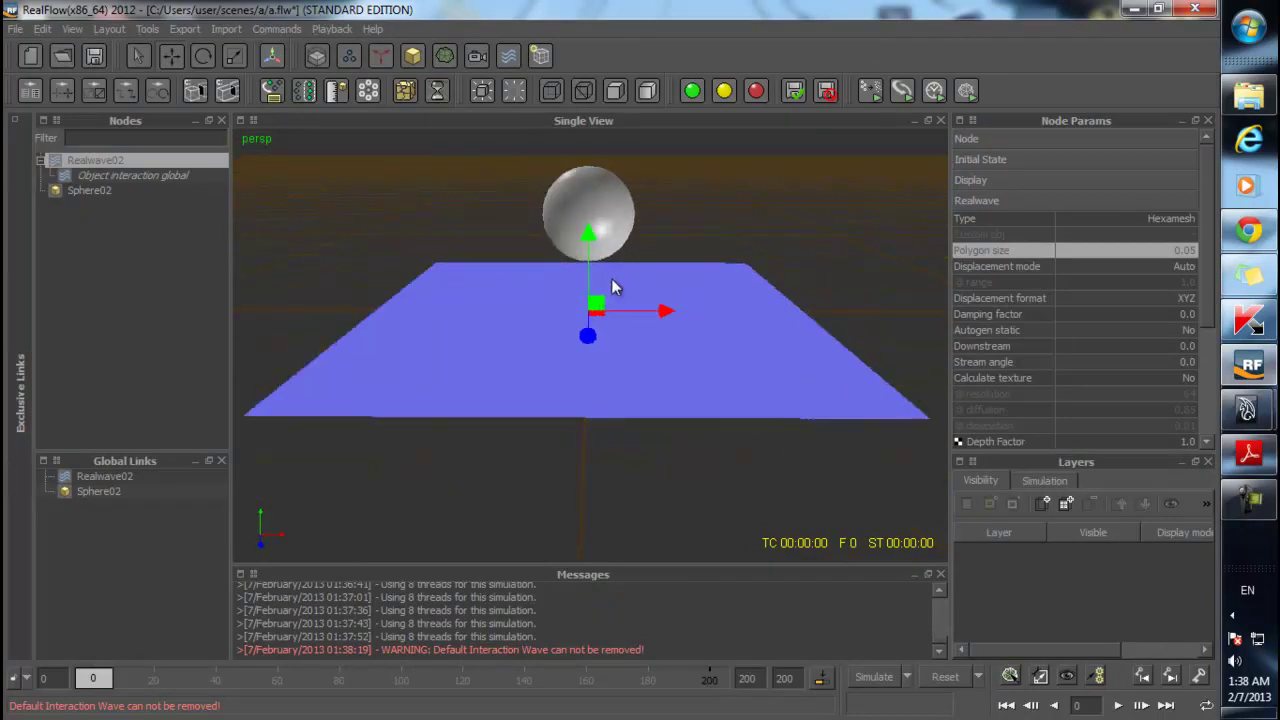
alt+drag(606, 238, 604, 216)
alt+drag(573, 422, 542, 397)
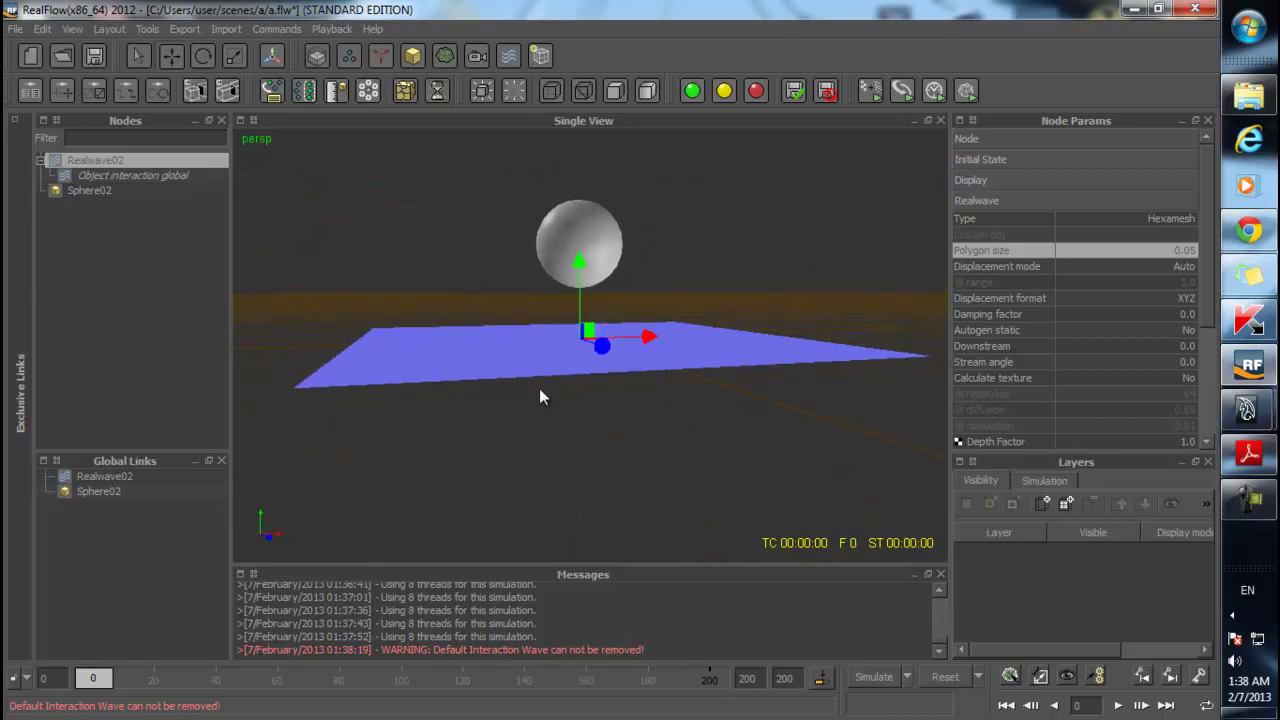
- Run a trial simulation of the sphere and surface without gravity, and reset it
key(alt+a)
key(alt+a)
key(alt+r)
click(566, 374)
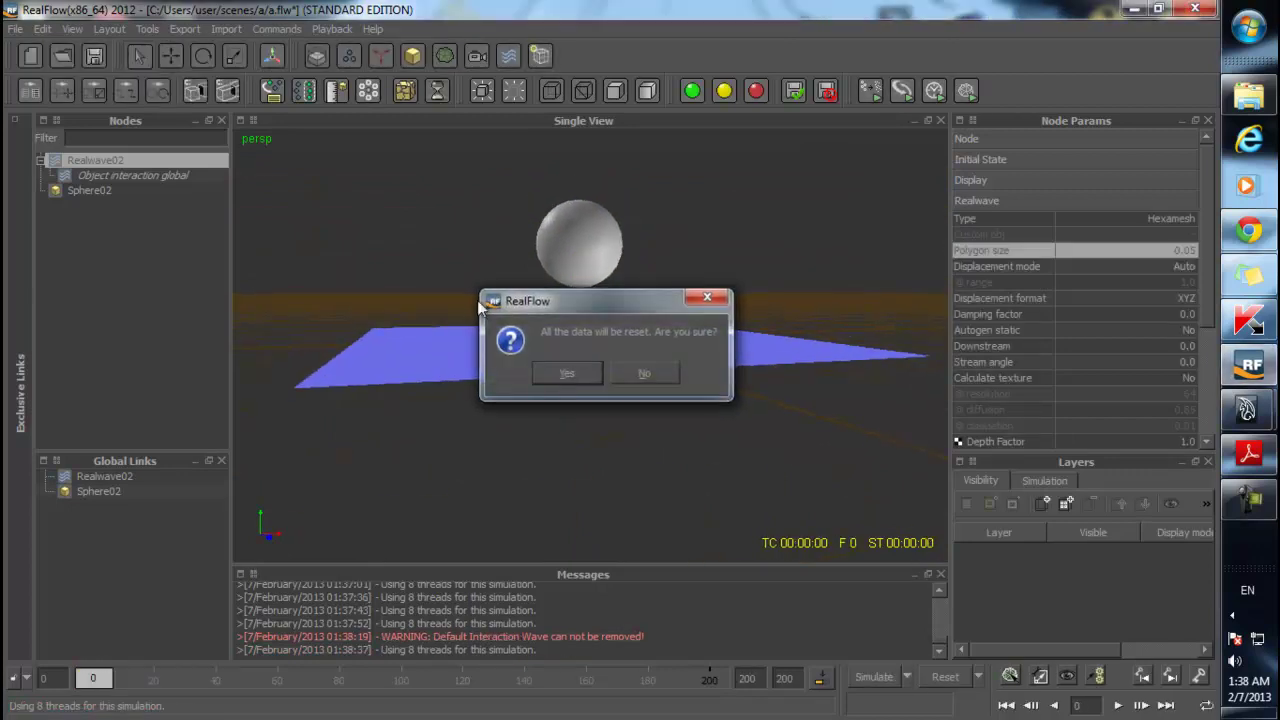
- Add a Gravity daemon to the scene, run a trial simulation, and reset it
click(381, 56)
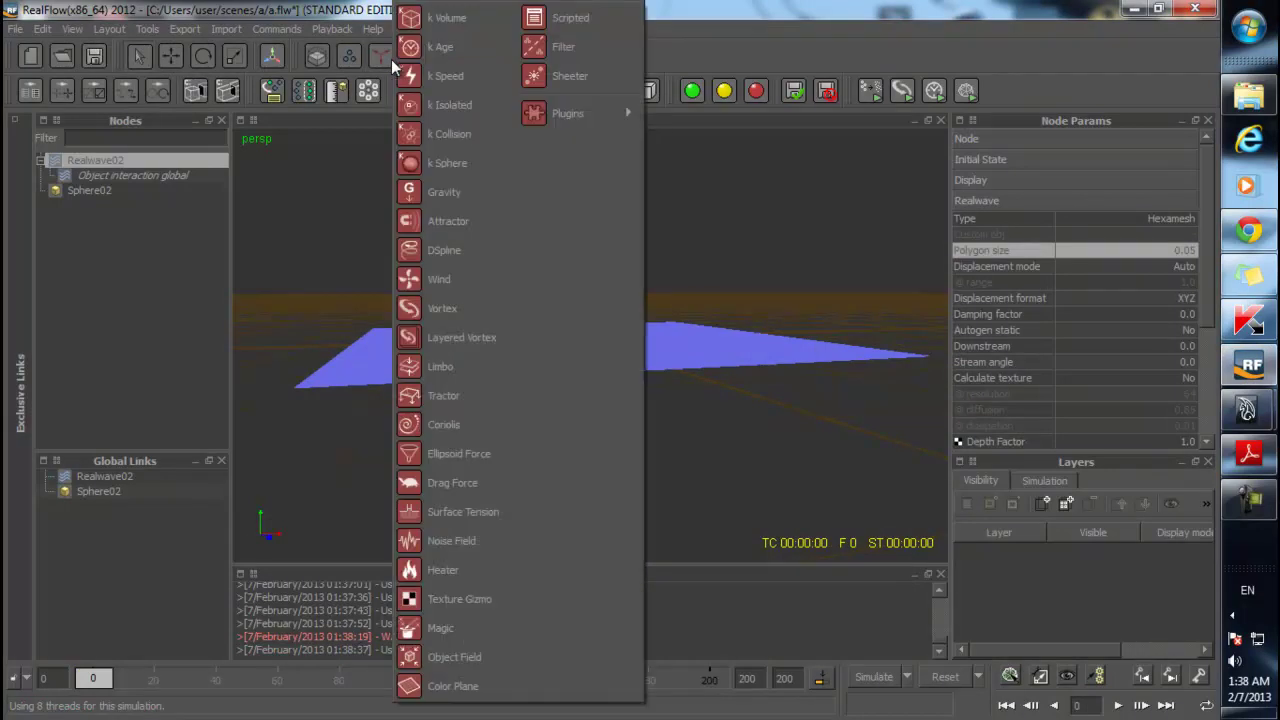
click(467, 192)
key(ctrl+Return)
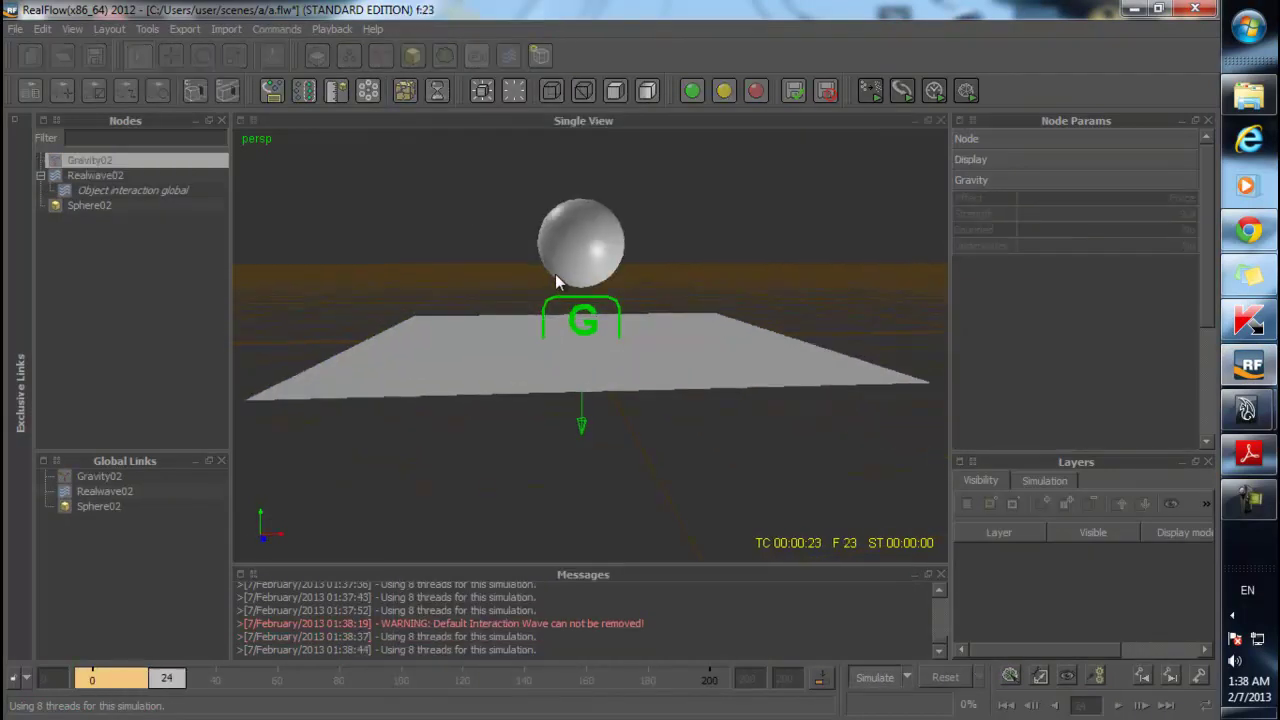
key(alt+a)
key(alt+r)
click(579, 367)
- Set the sphere's Dynamics to Active rigid body
click(592, 226)
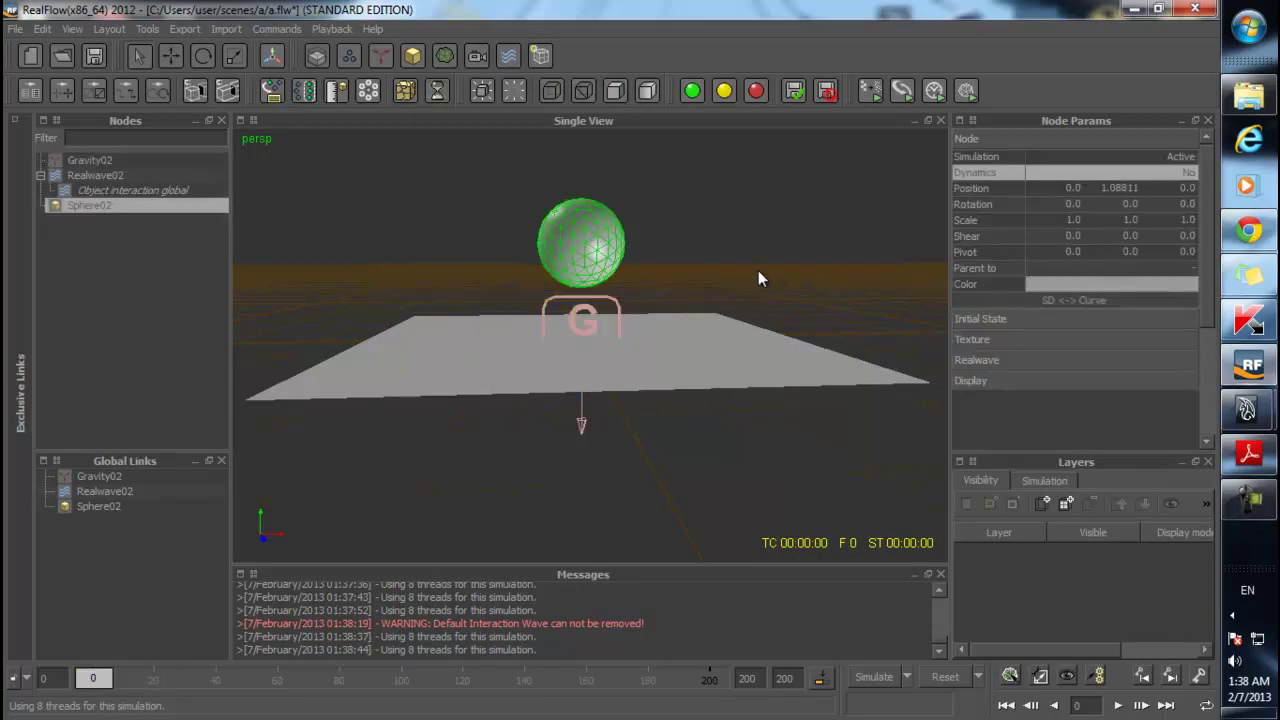
scroll(752, 270, up, 1)
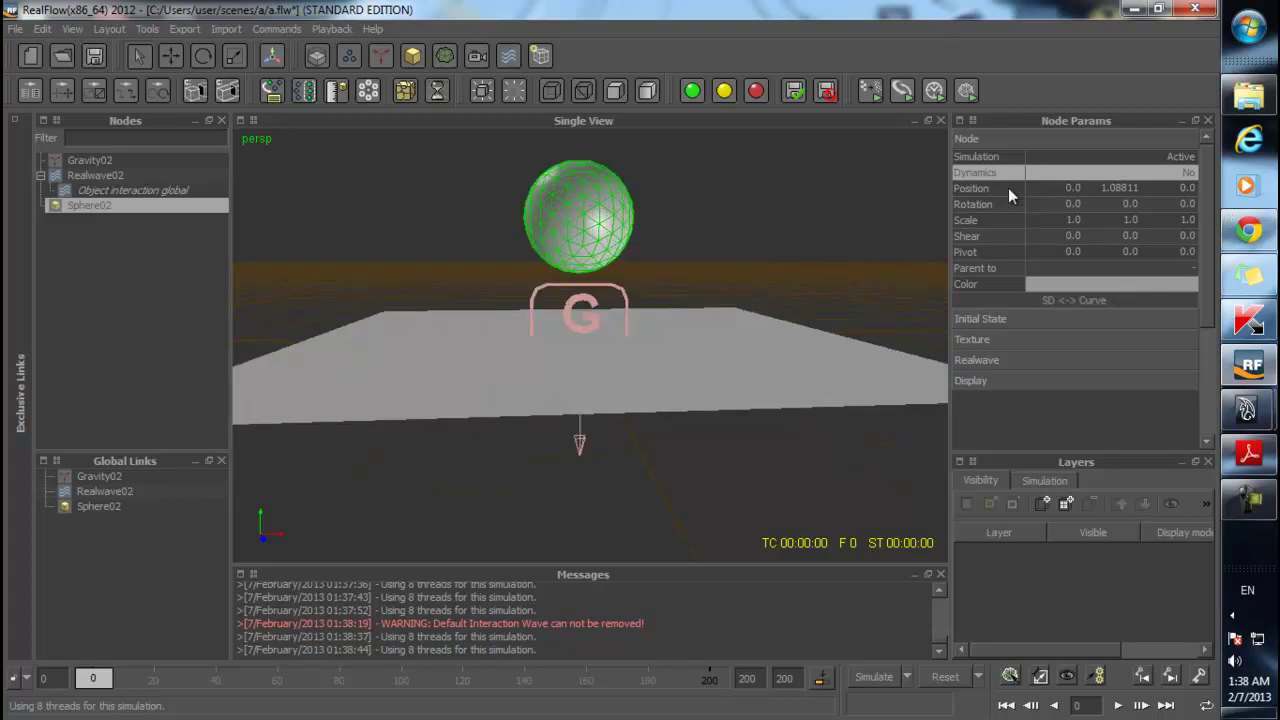
click(1002, 139)
click(1002, 139)
click(1144, 172)
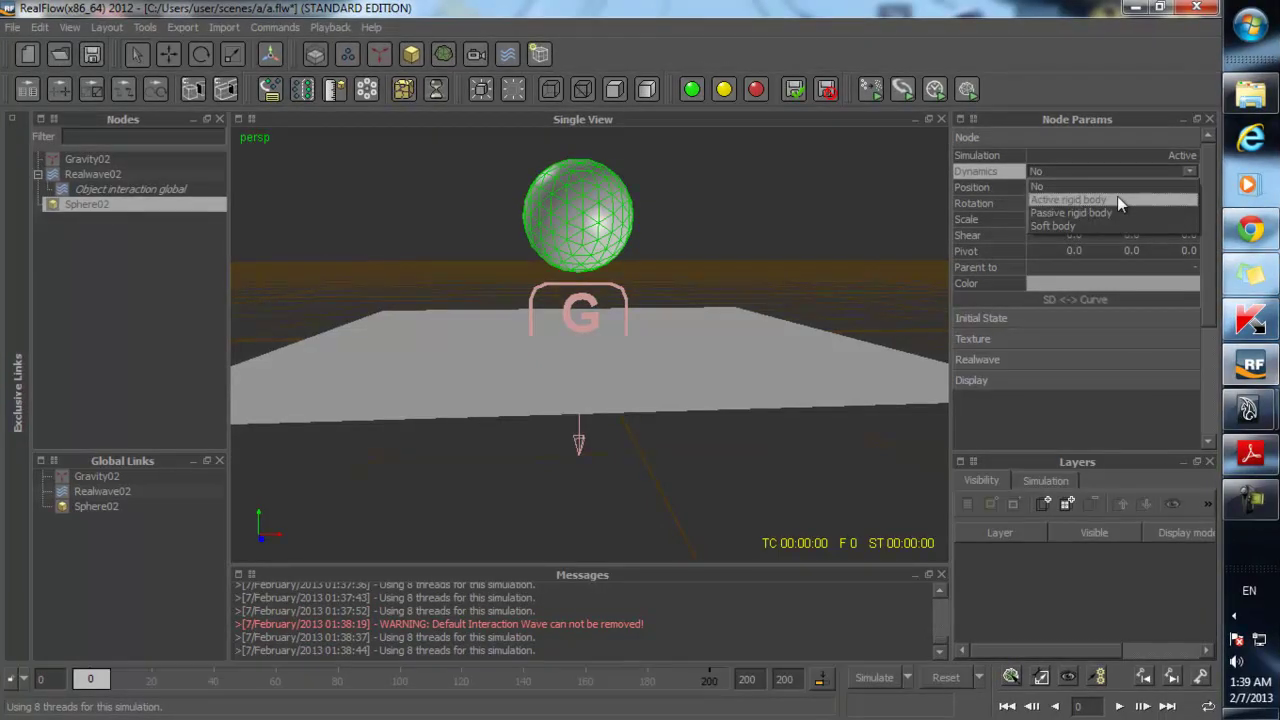
click(1117, 198)
- Simulate the sphere falling onto the RealWave surface and stop at frame 32
scroll(578, 245, down, 1)
alt+drag(578, 245, 613, 265)
key(alt+a)
scroll(624, 323, up, 2)
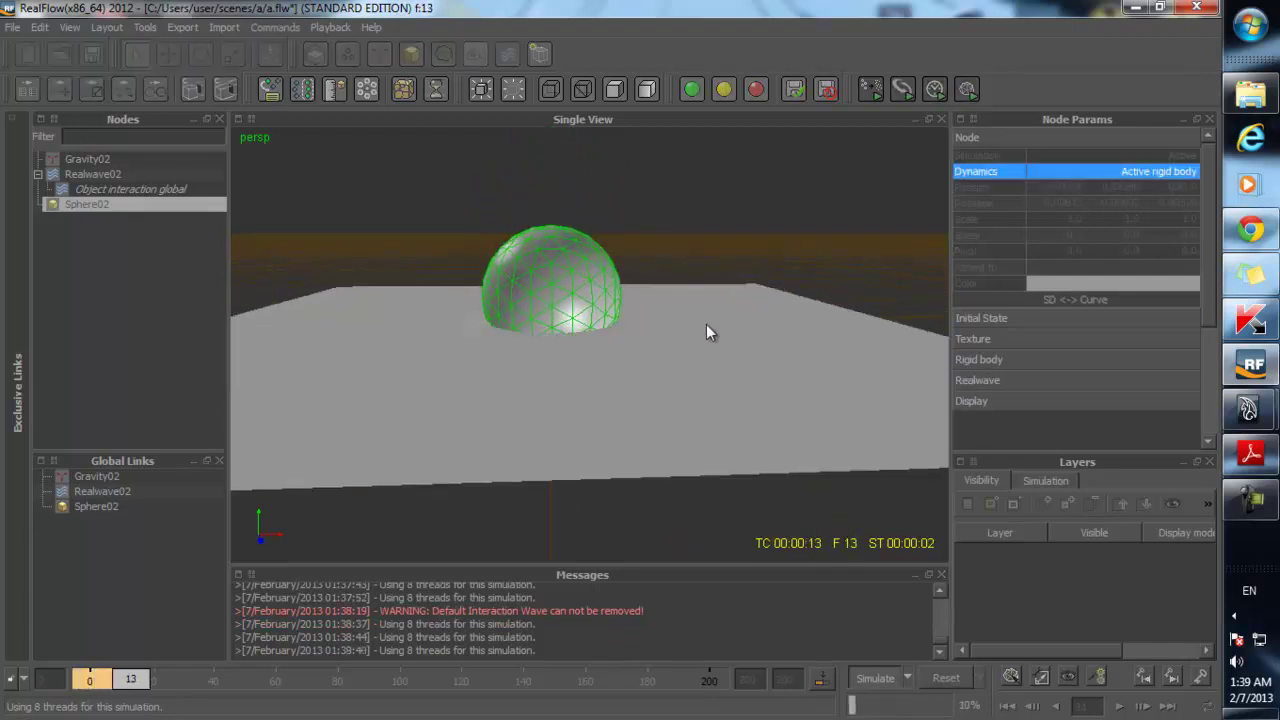
scroll(685, 361, up, 1)
click(750, 340)
scroll(699, 328, down, 1)
mouse_move(699, 328)
alt+mouse_down()
mouse_move(678, 342)
mouse_move(760, 235)
mouse_move(713, 339)
alt+mouse_up()
key(alt+a)
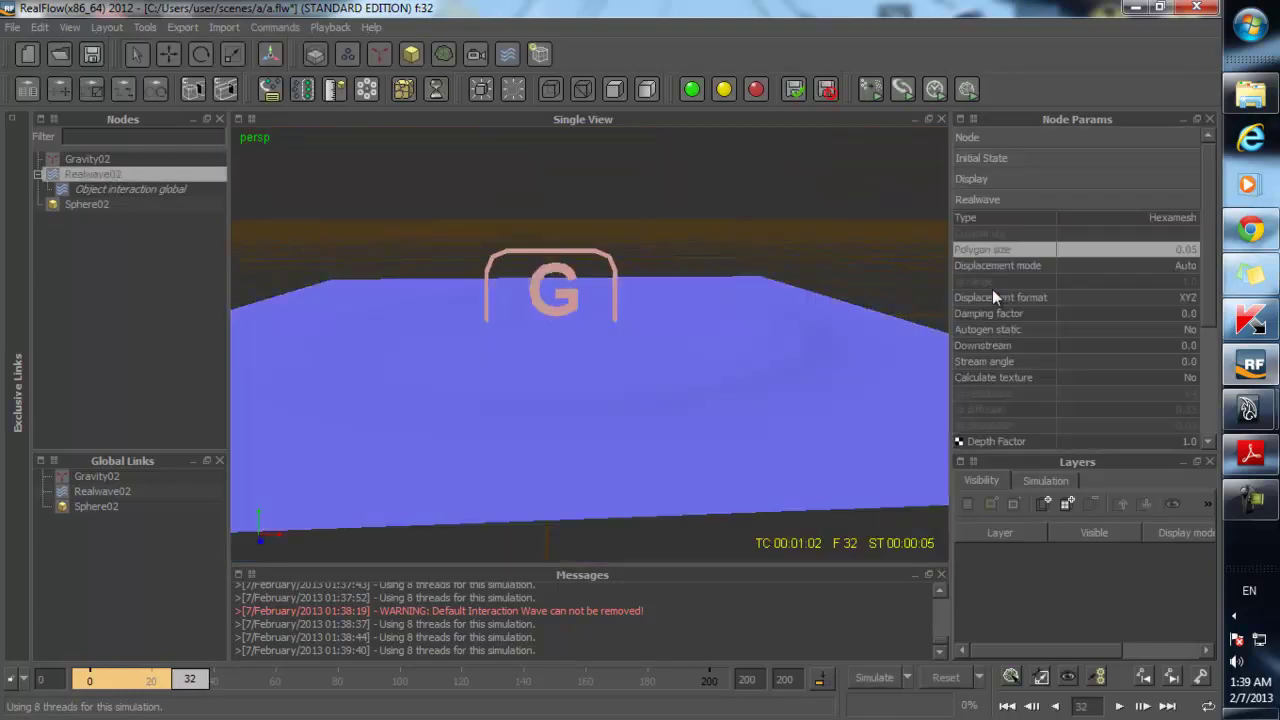
- Set the Realwave02 surface's color to bright yellow
click(1009, 140)
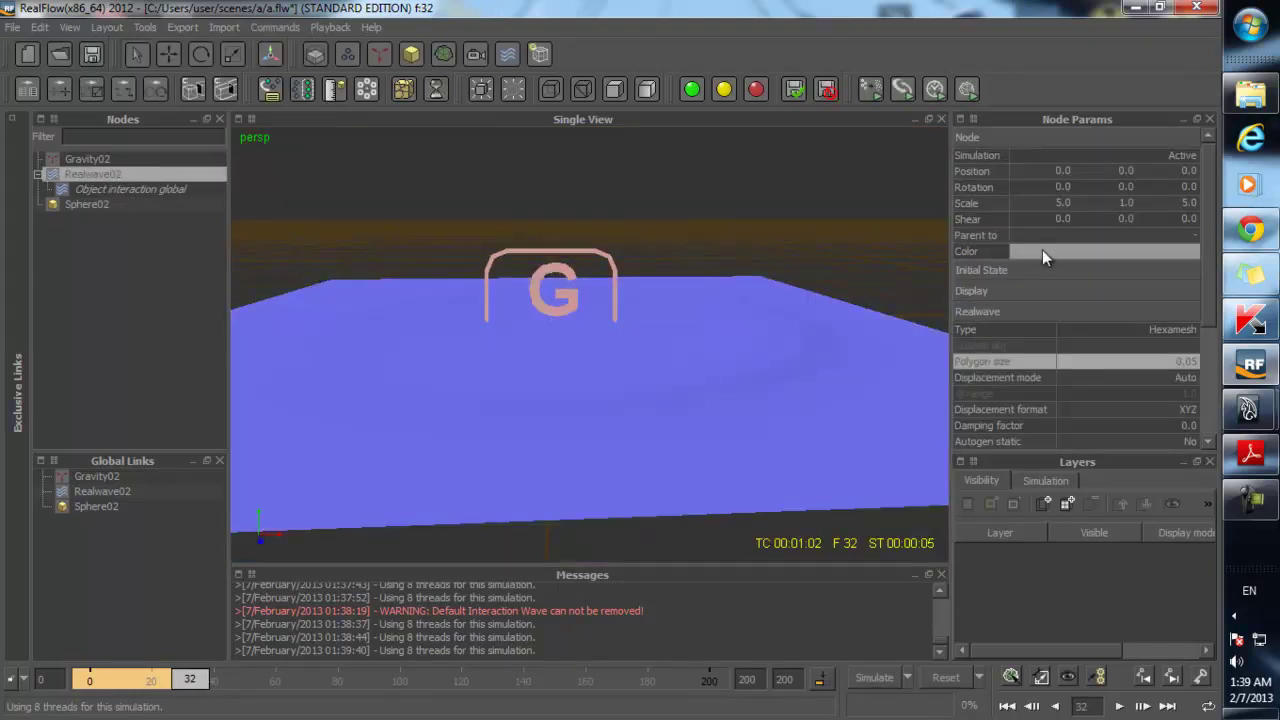
click(1073, 251)
click(770, 218)
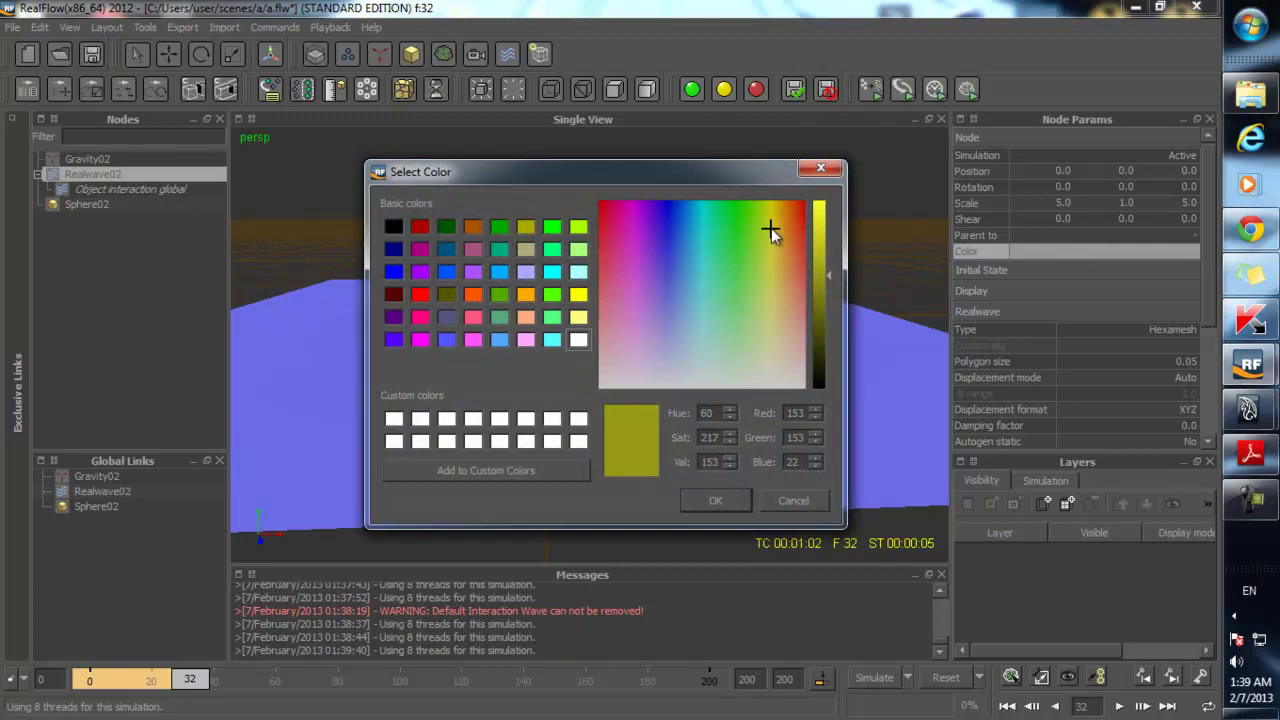
drag(826, 283, 822, 234)
click(730, 502)
click(742, 170)
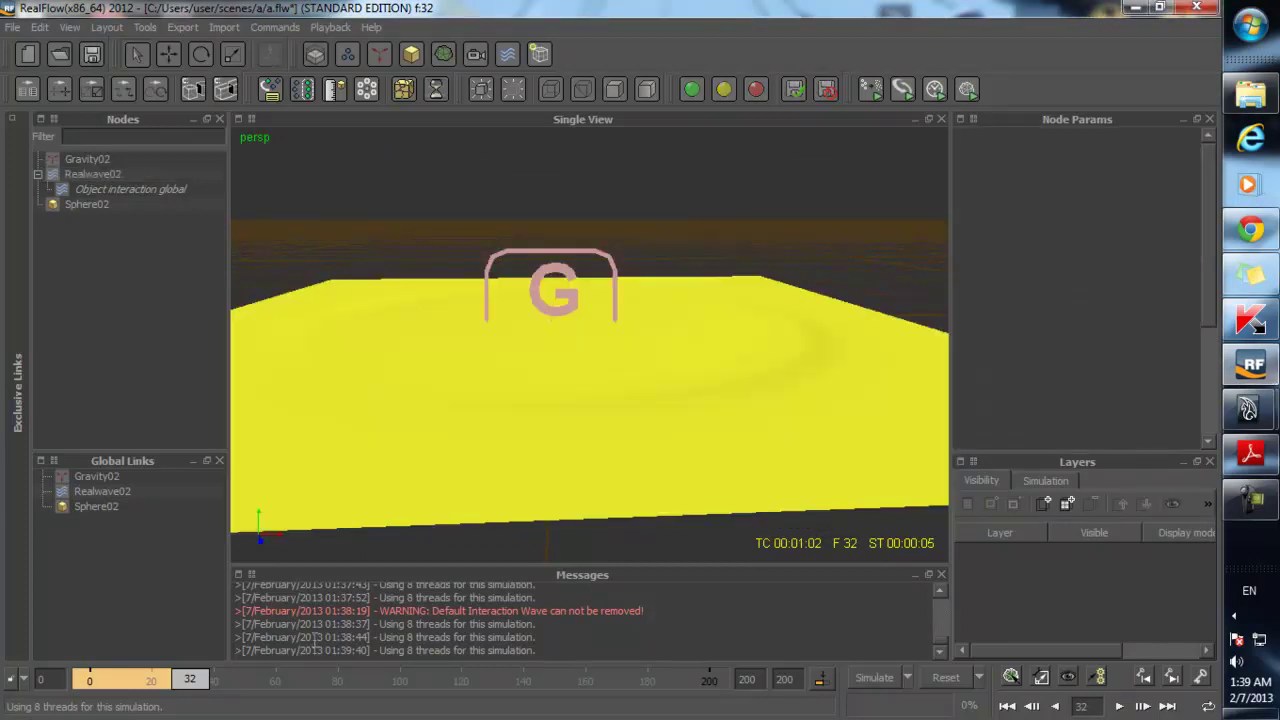
- Return the timeline to frame 0 and set the Realwave02 surface's color to cyan (RGB 5, 235, 255)
drag(168, 686, 88, 684)
click(945, 678)
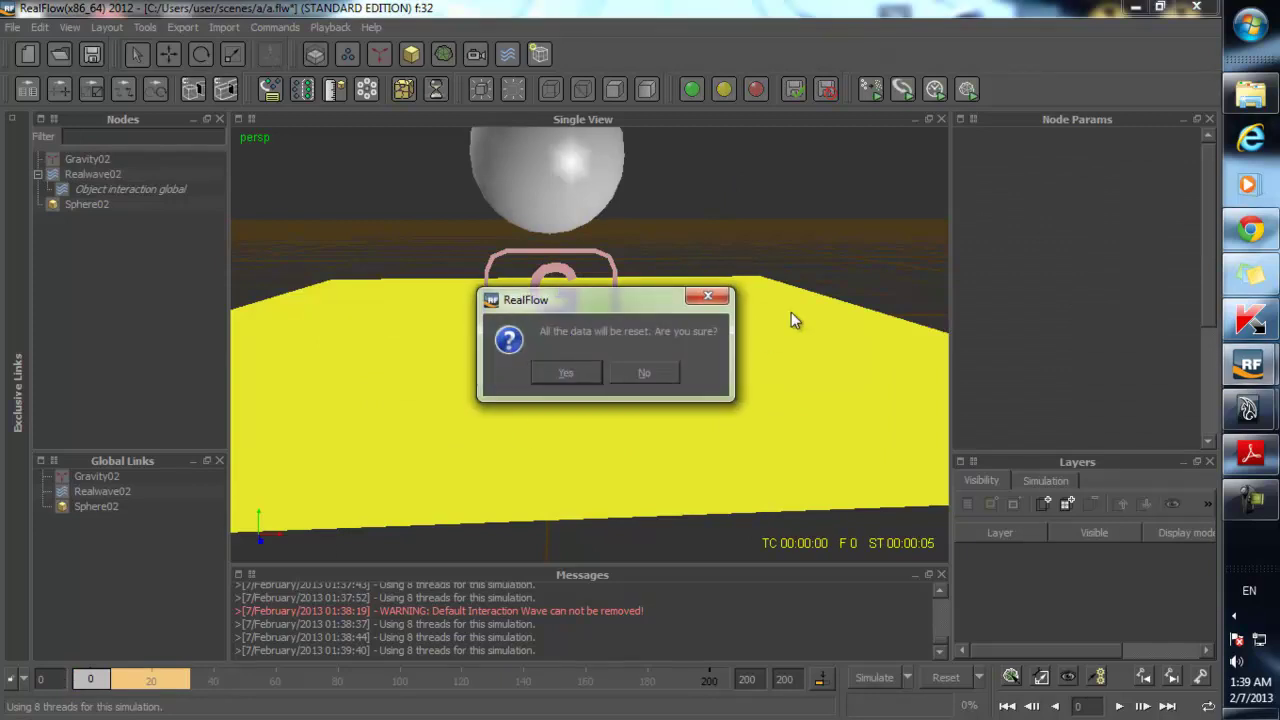
click(633, 374)
click(672, 378)
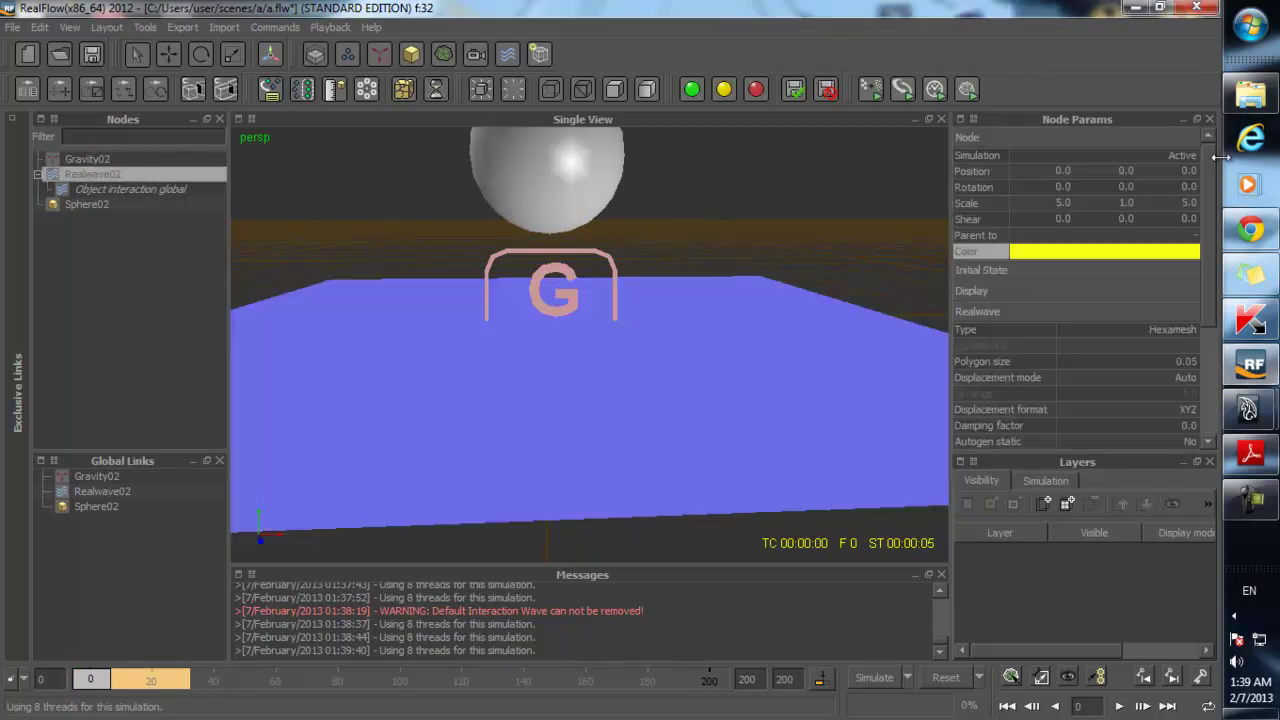
click(1054, 264)
click(1053, 256)
click(699, 204)
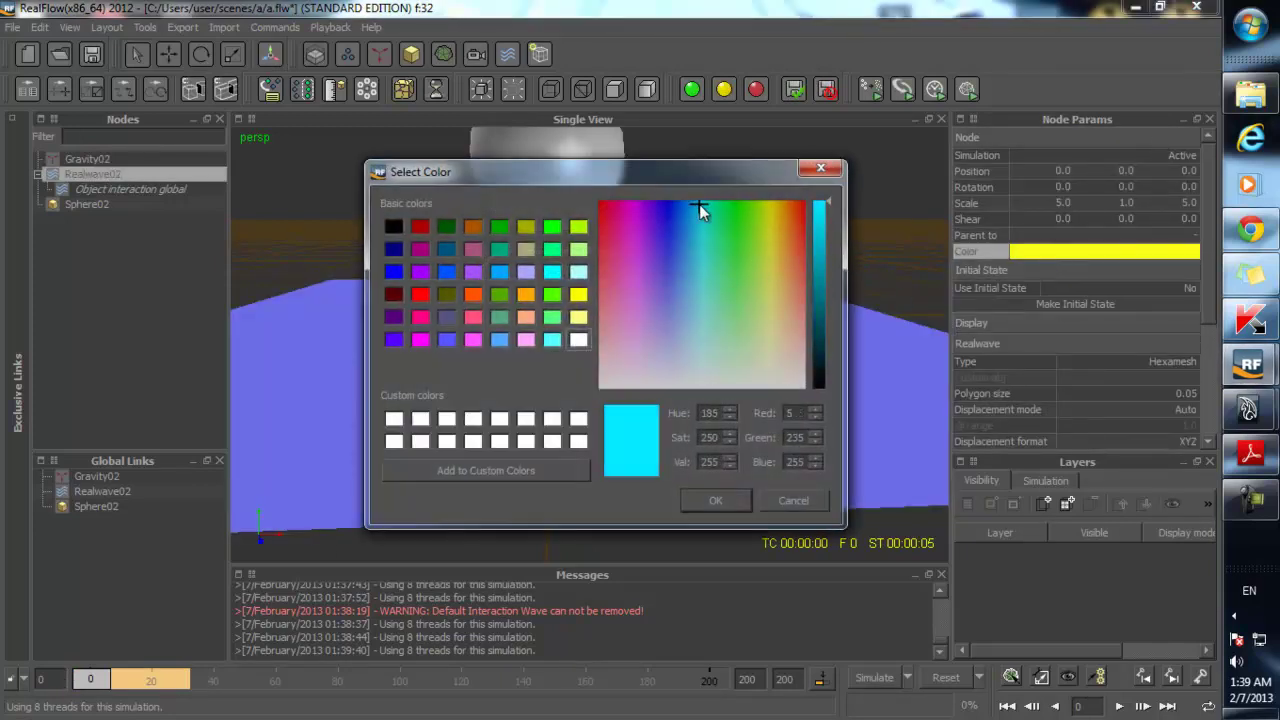
click(712, 500)
click(774, 276)
- Reset the scene and simulate the sphere sinking through the RealWave surface up to frame 52
key(ctrl+shift+r)
click(570, 378)
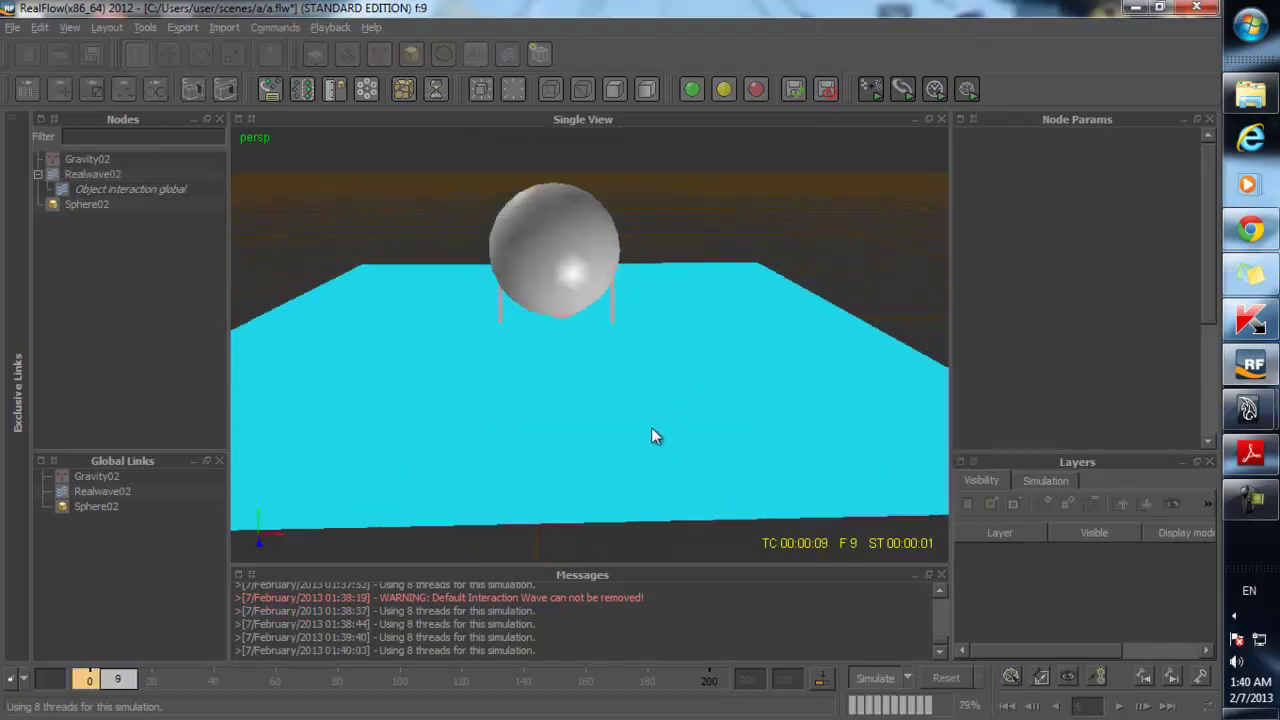
alt+drag(581, 428, 779, 322)
click(792, 435)
alt+drag(792, 435, 639, 344)
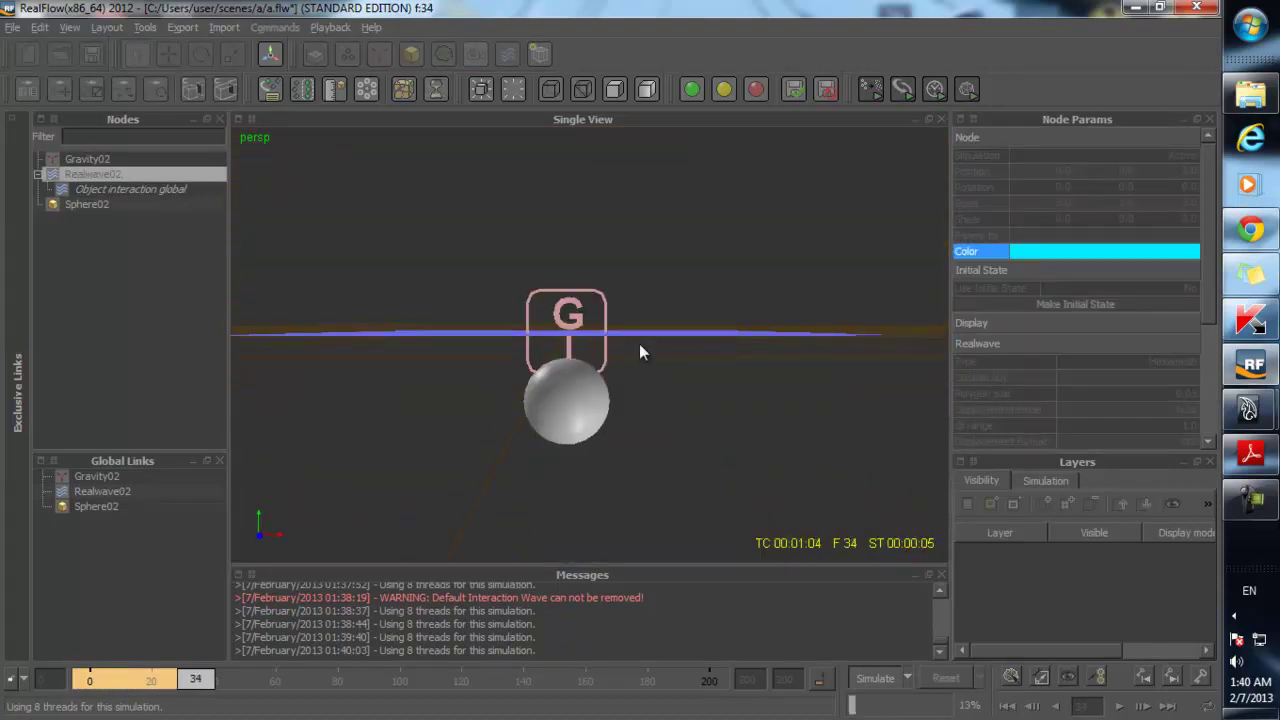
scroll(669, 412, up, 2)
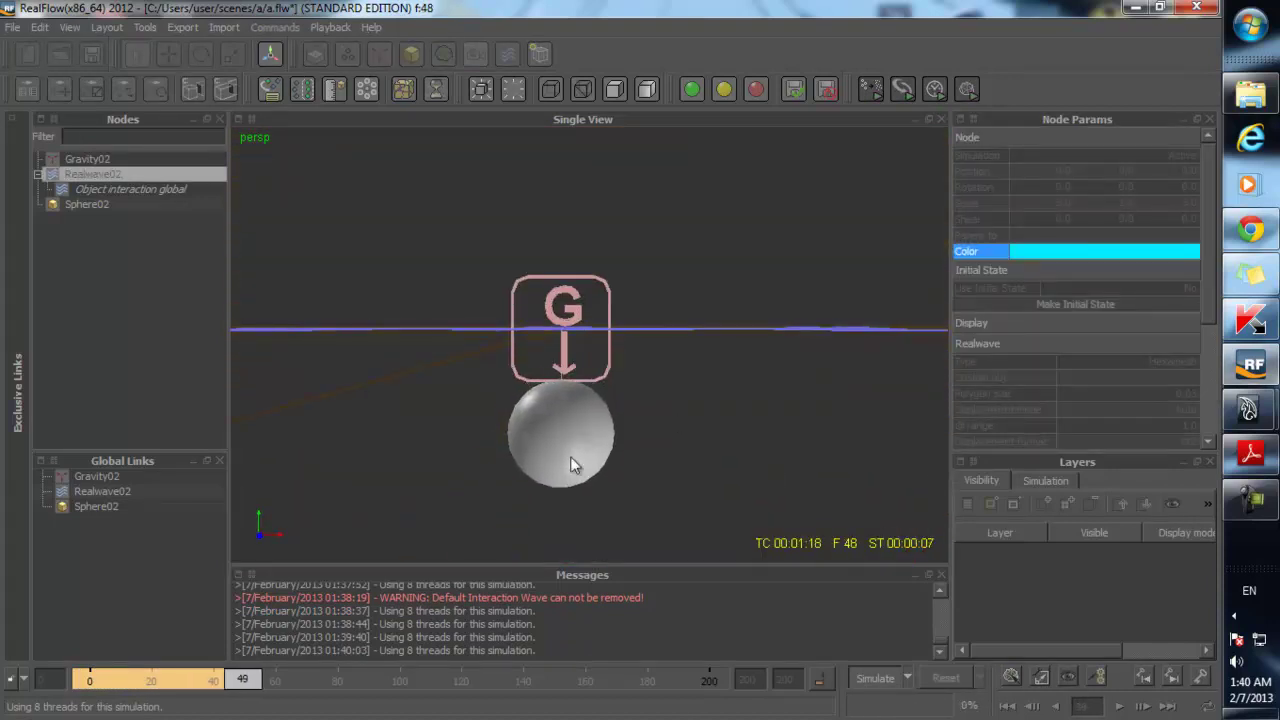
alt+drag(574, 457, 495, 472)
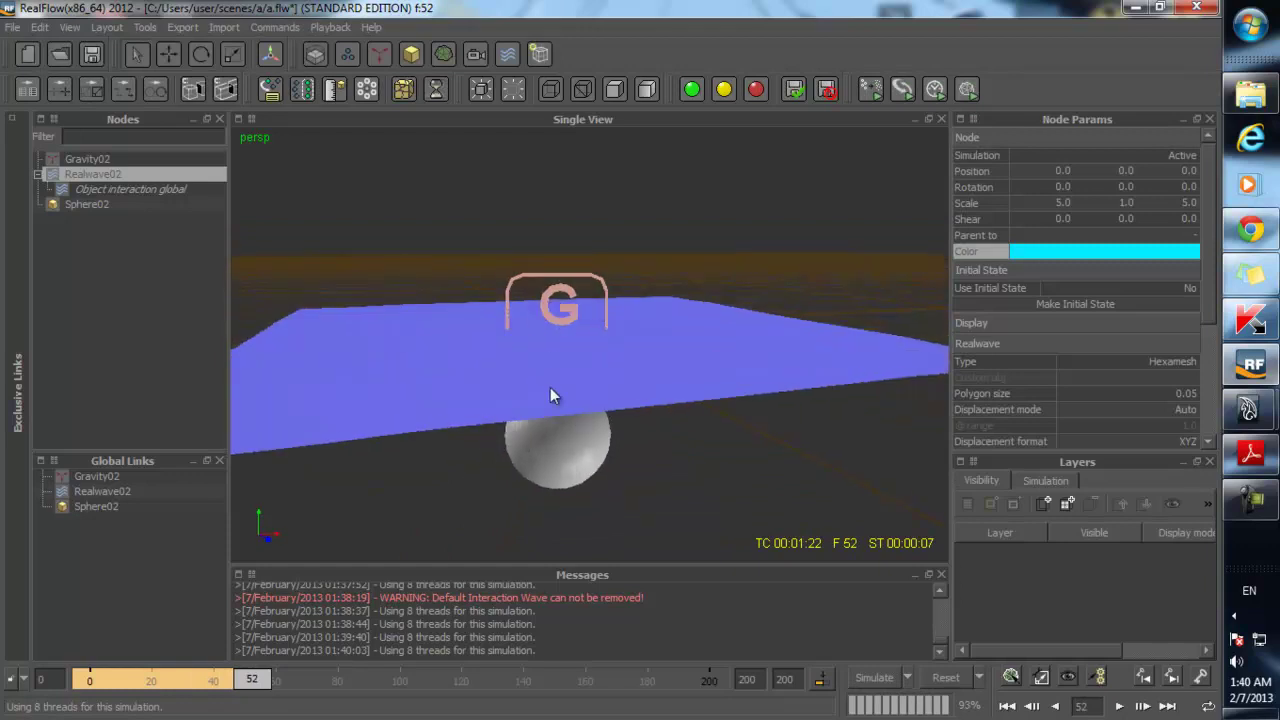
- Go back to frame 1 and review the sphere's Rigid body and Realwave parameters
drag(252, 681, 3, 660)
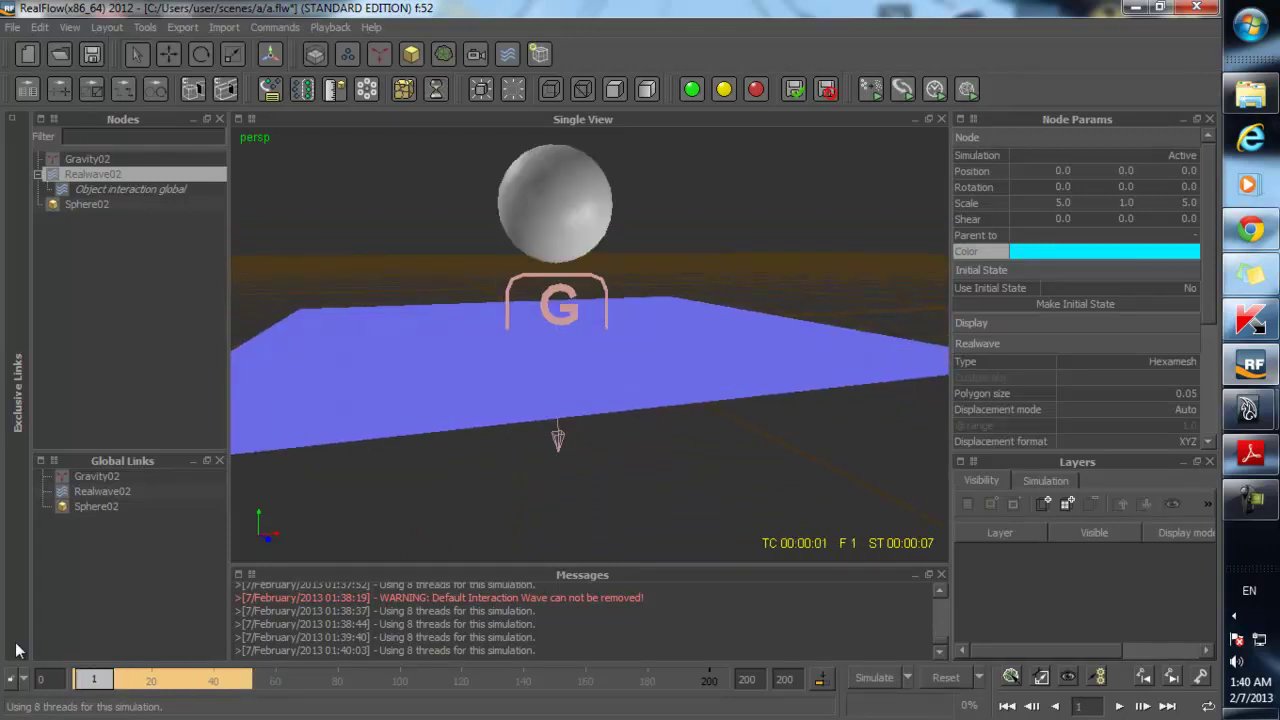
click(546, 206)
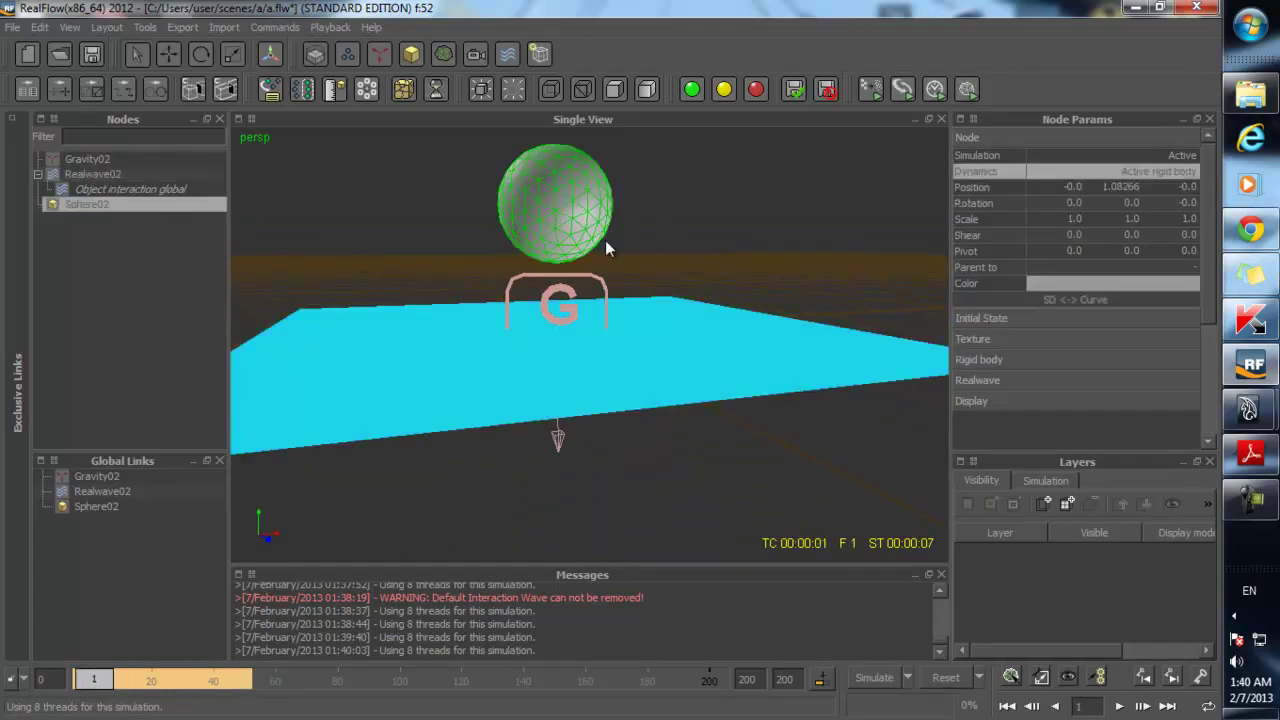
click(1000, 379)
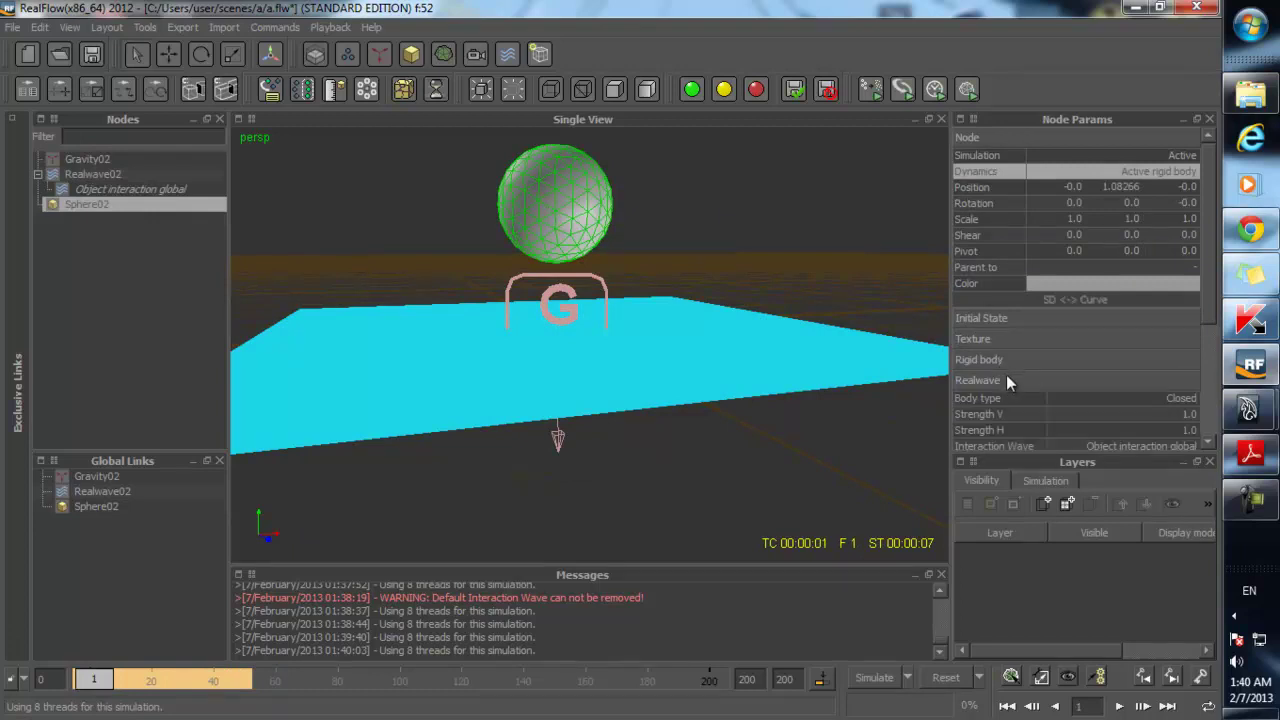
click(1006, 378)
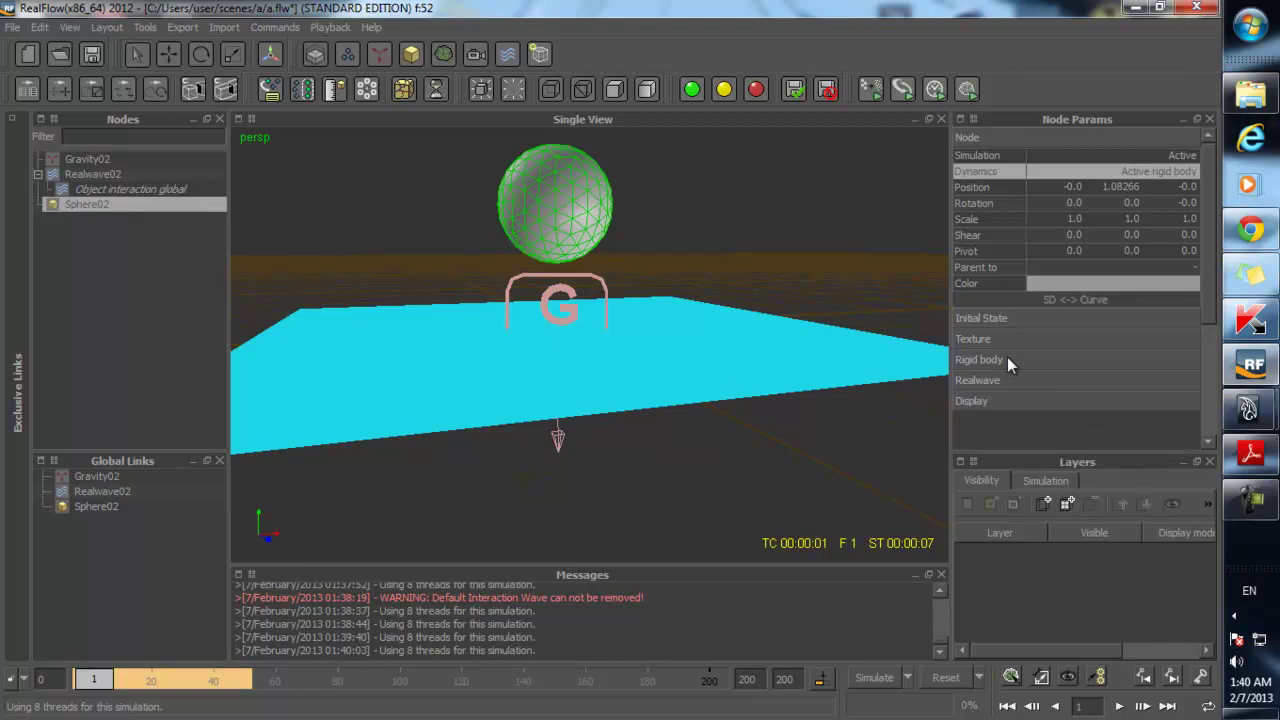
click(1007, 357)
alt+middle_drag(668, 314, 666, 326)
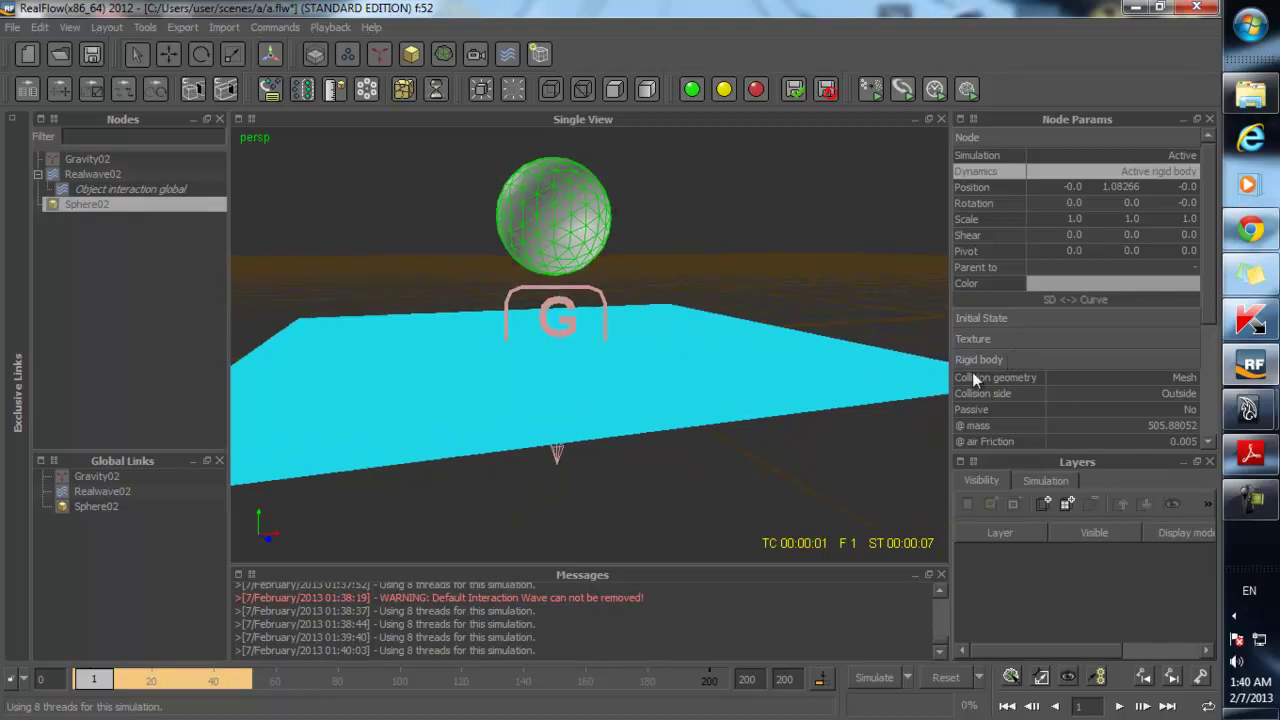
scroll(1014, 360, down, 3)
click(1000, 370)
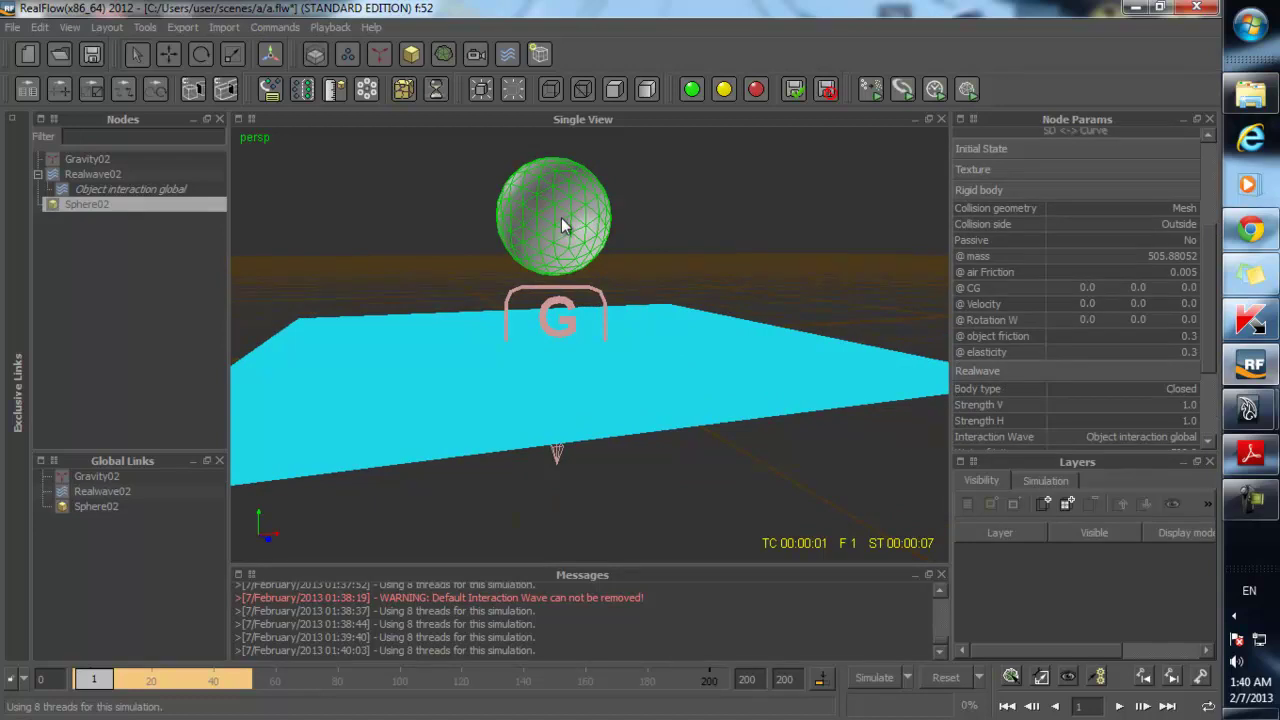
click(649, 348)
click(572, 232)
click(661, 381)
click(576, 230)
scroll(1060, 423, up, 1)
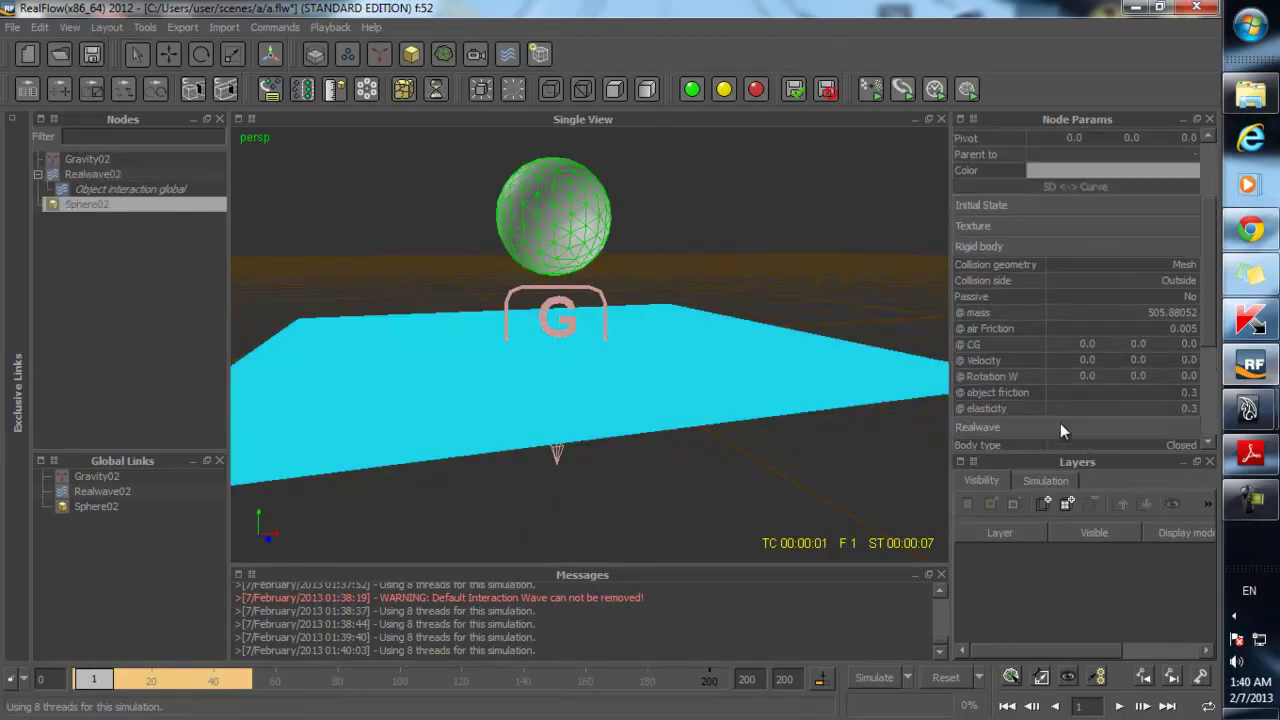
- Scrub the simulation to frame 7 and examine the sphere's rigid body mass parameter
alt+drag(682, 343, 667, 339)
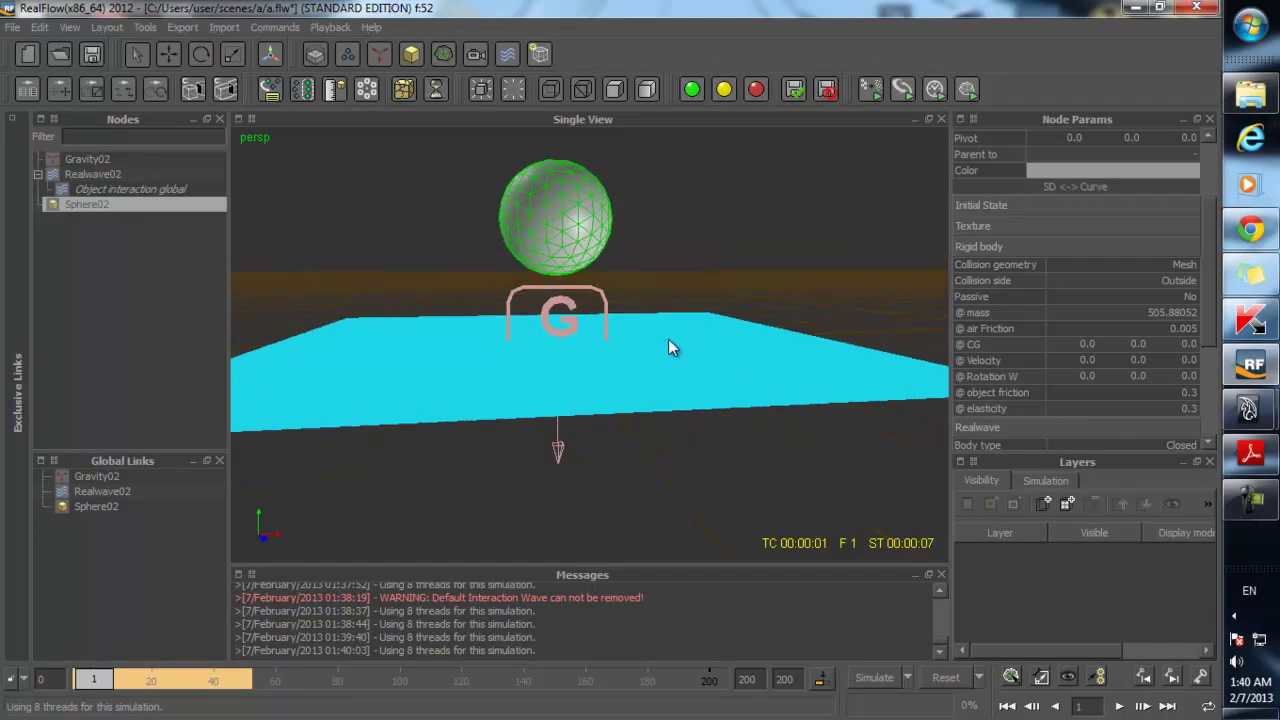
mouse_move(118, 680)
mouse_down()
mouse_move(203, 680)
mouse_move(111, 680)
mouse_up()
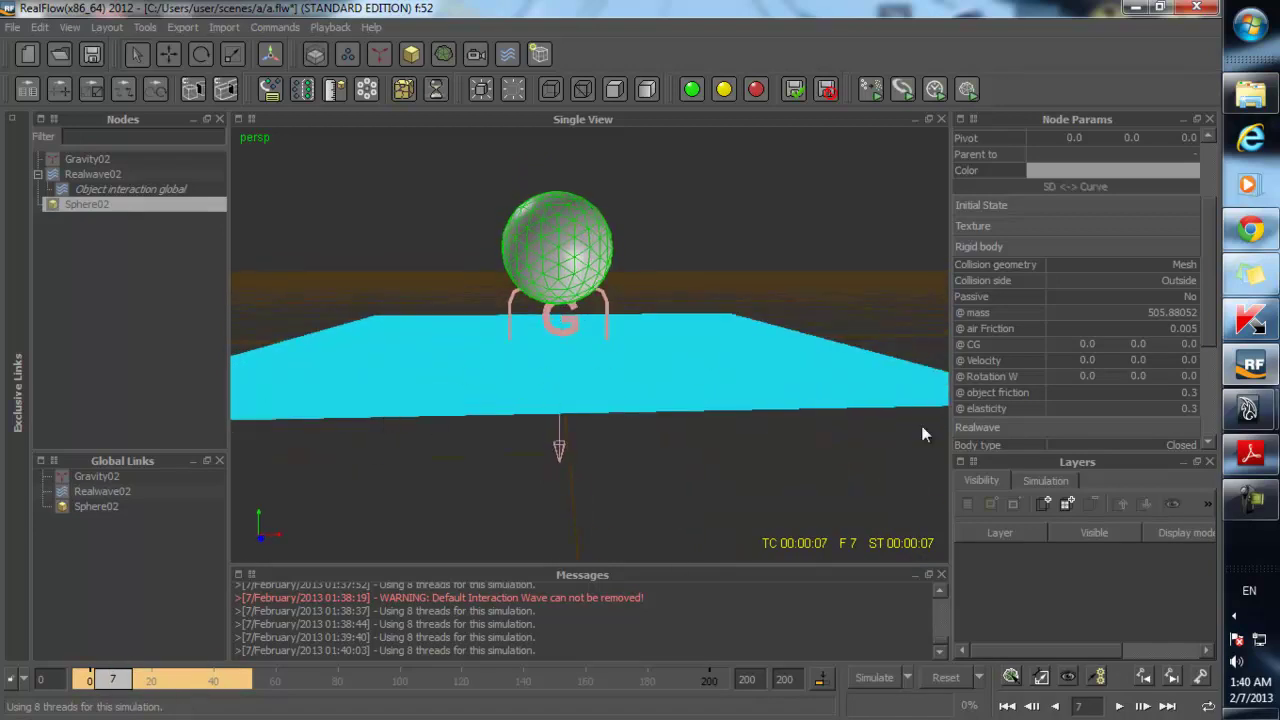
click(1020, 311)
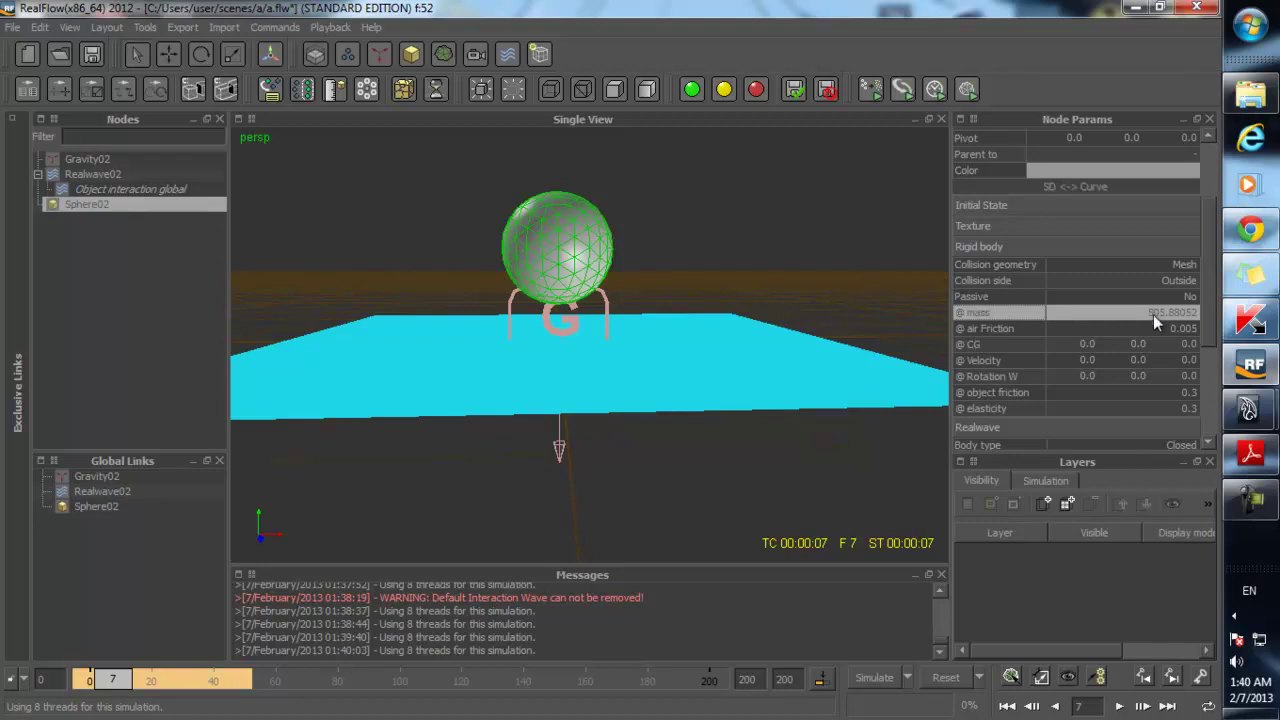
scroll(683, 421, down, 3)
alt+drag(683, 421, 658, 424)
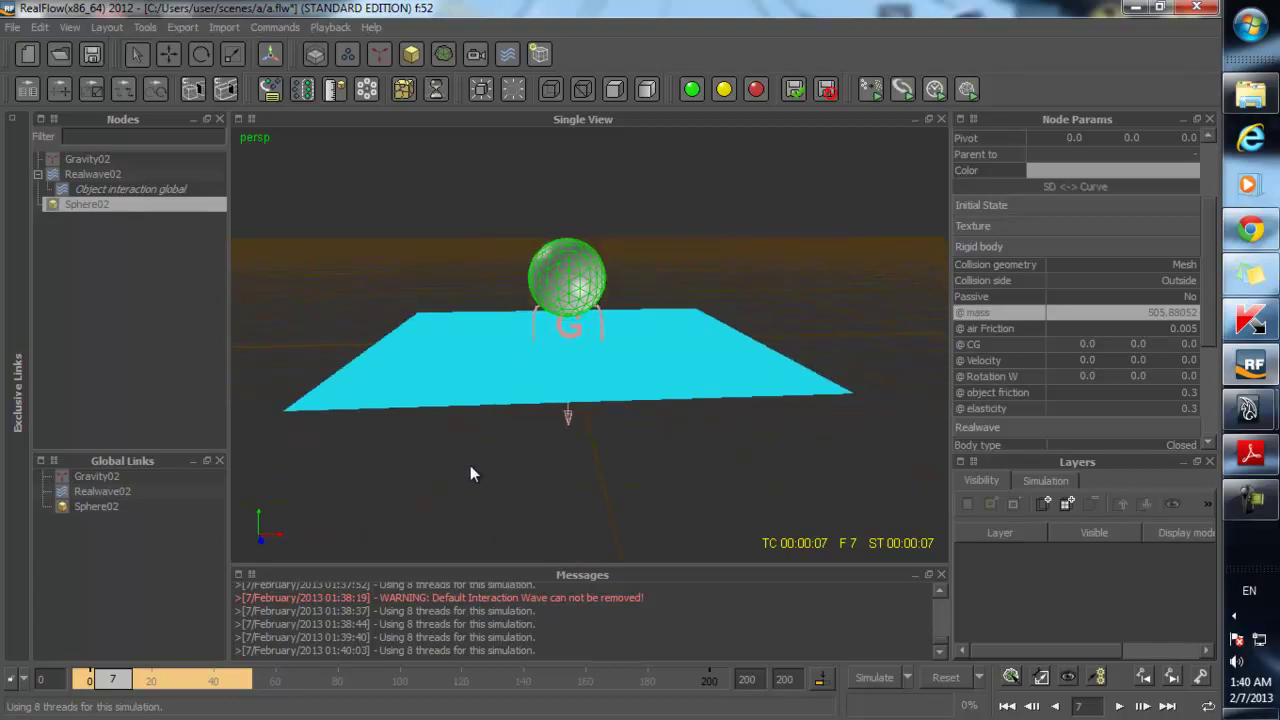
scroll(591, 420, up, 3)
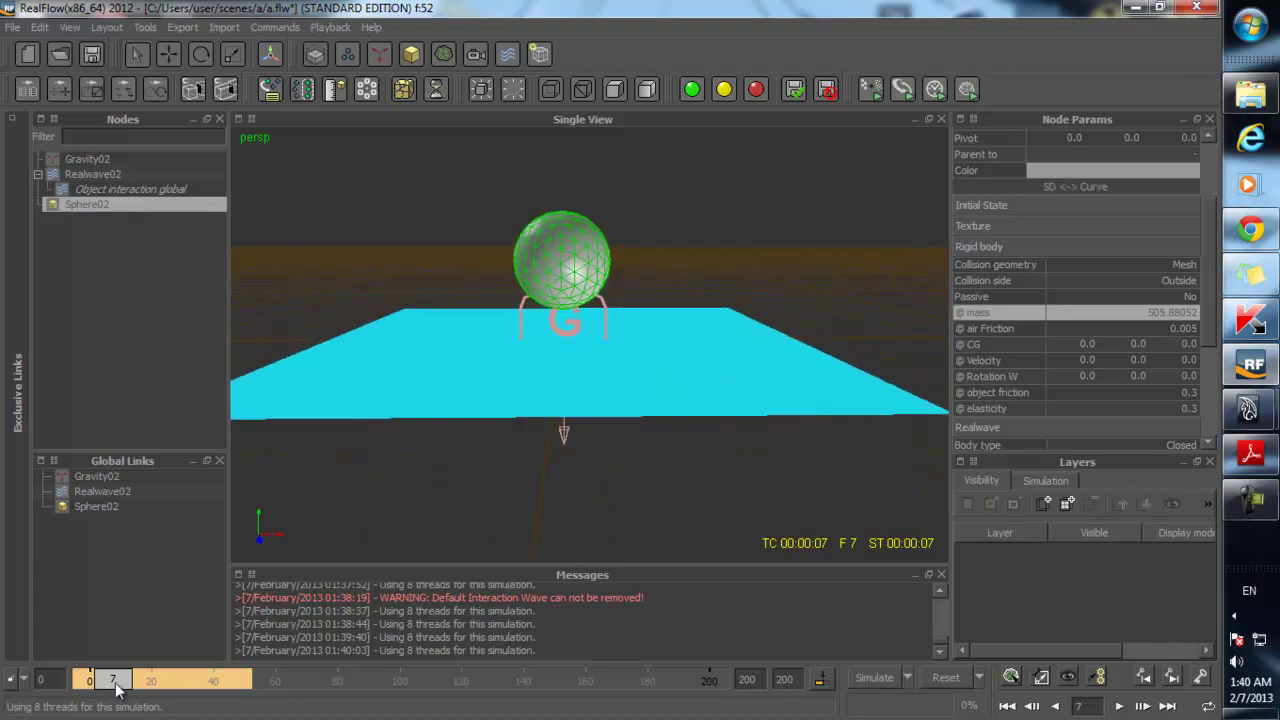
- Return the timeline to frame 0 and set the sphere's rigid body mass to 300
drag(113, 688, 88, 688)
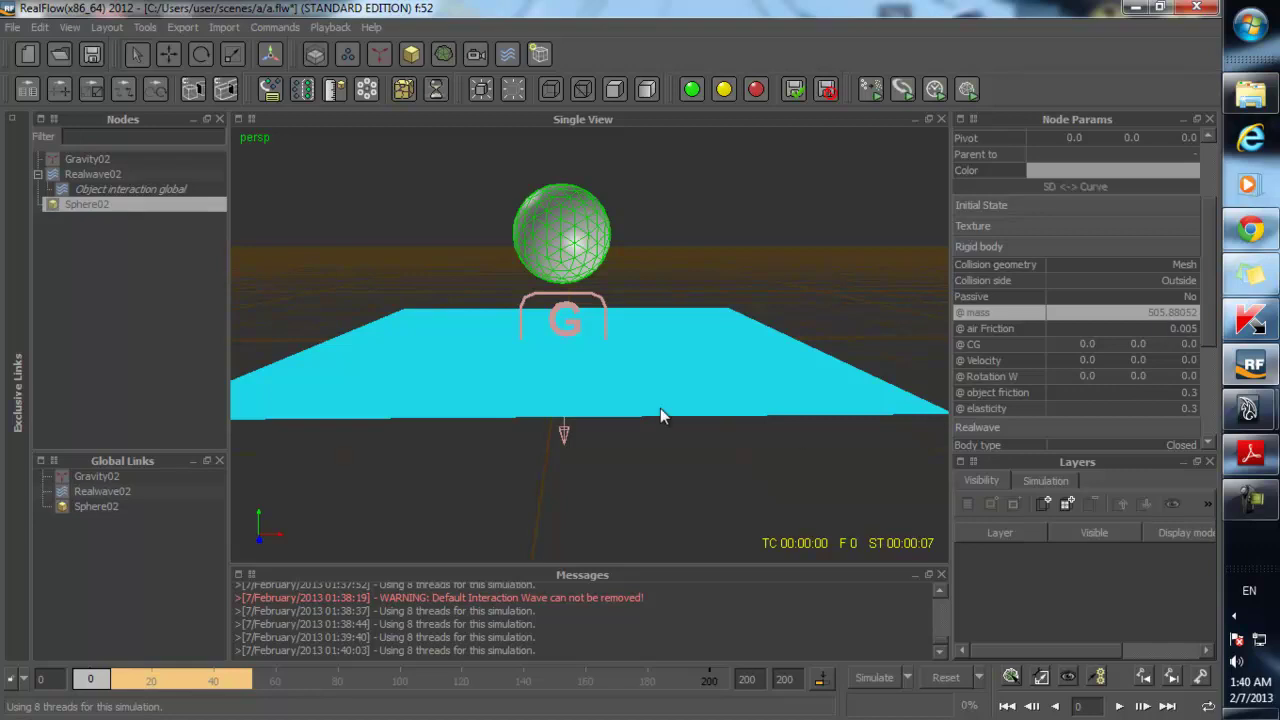
scroll(660, 425, down, 3)
alt+drag(560, 450, 852, 416)
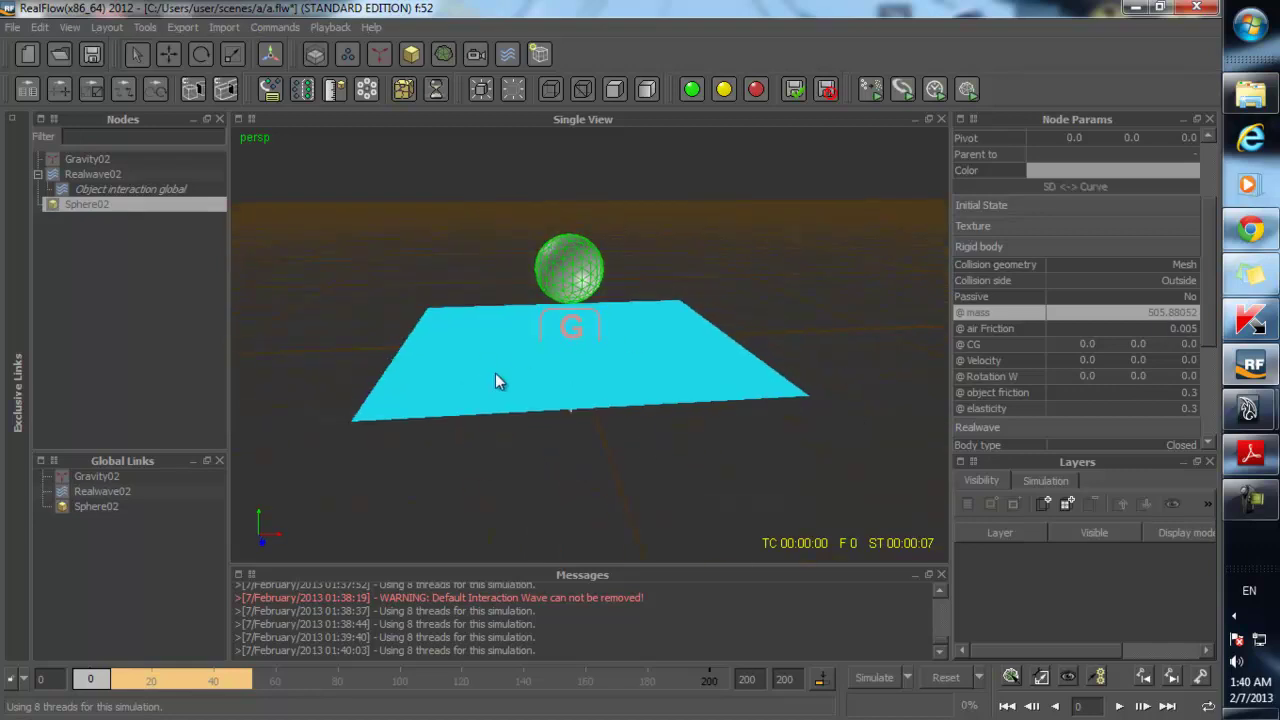
scroll(456, 360, up, 2)
alt+drag(528, 355, 515, 318)
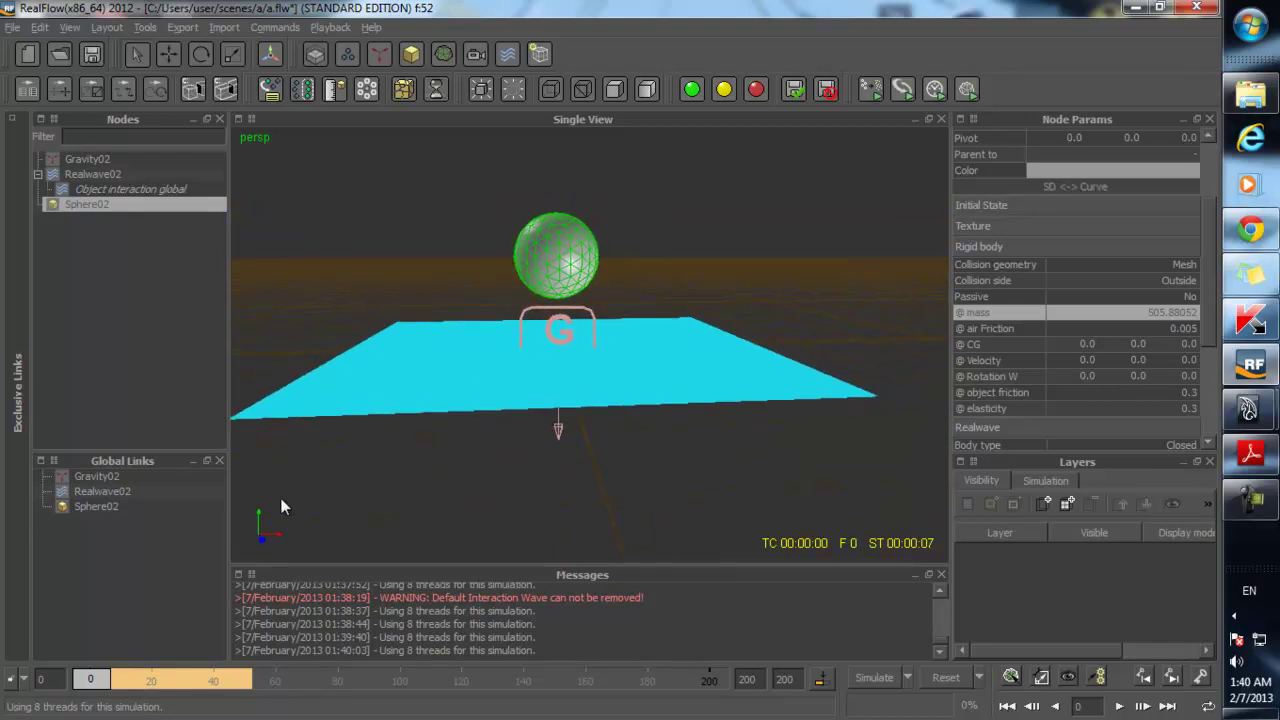
click(1156, 315)
text(300)
key(Return)
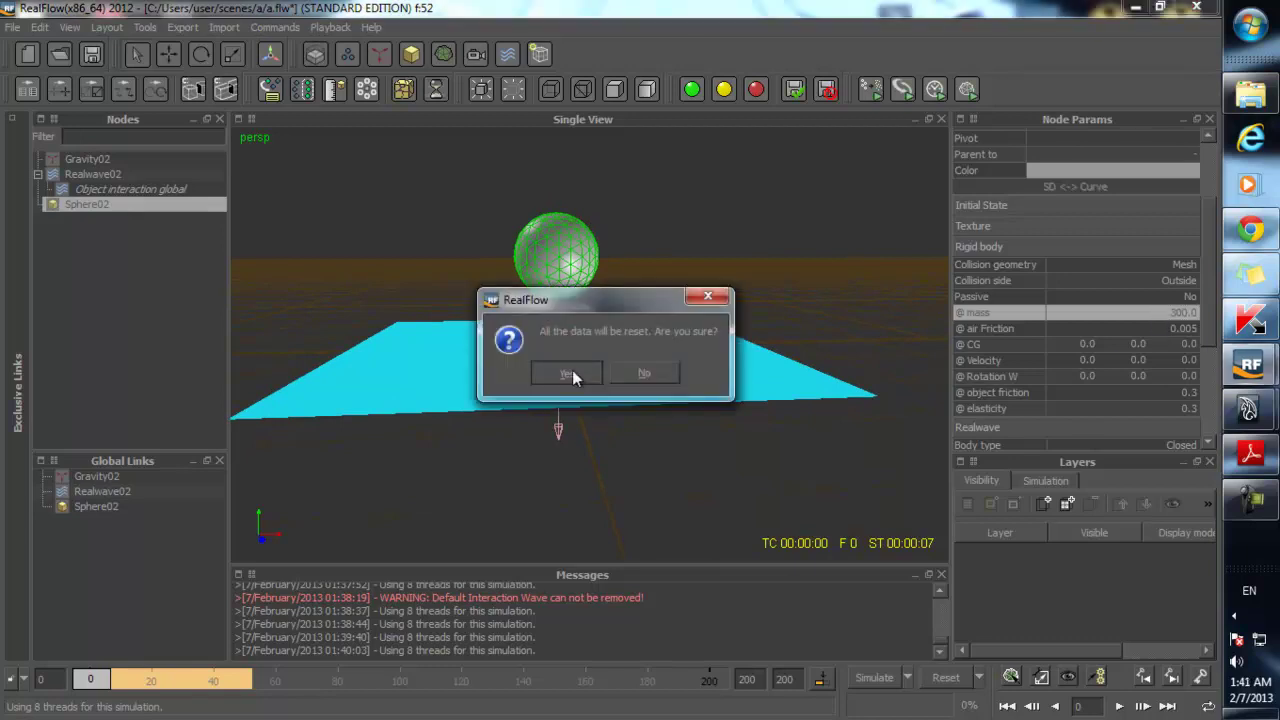
- Reset the scene, simulate the sphere falling into the RealWave surface up to frame 63, and return to frame 0
click(566, 373)
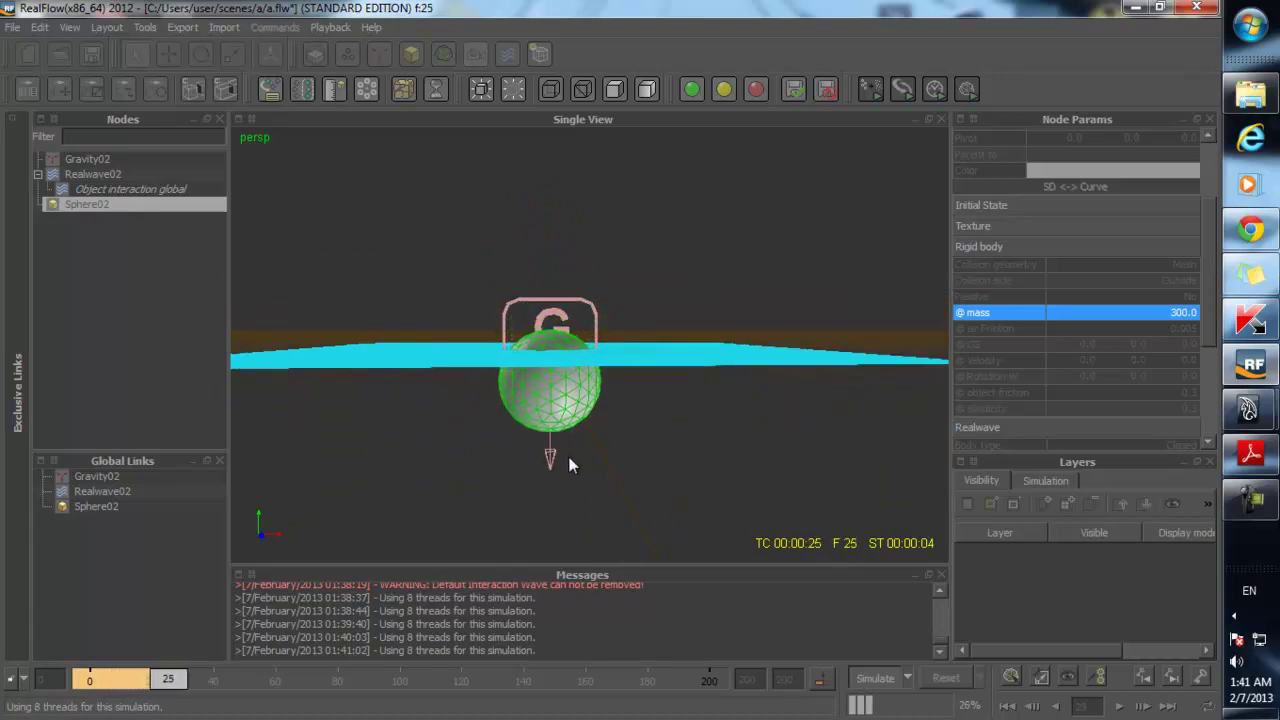
scroll(557, 421, up, 4)
alt+drag(557, 421, 562, 446)
click(728, 382)
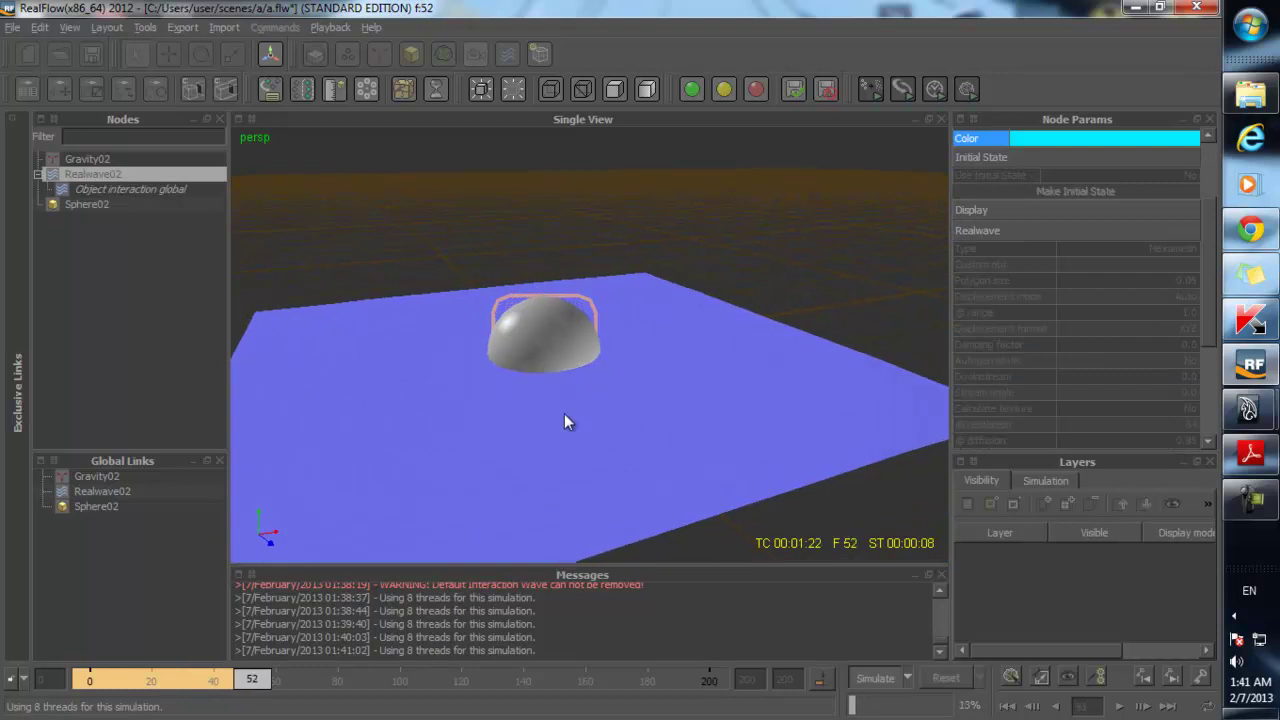
click(560, 342)
drag(262, 676, 61, 672)
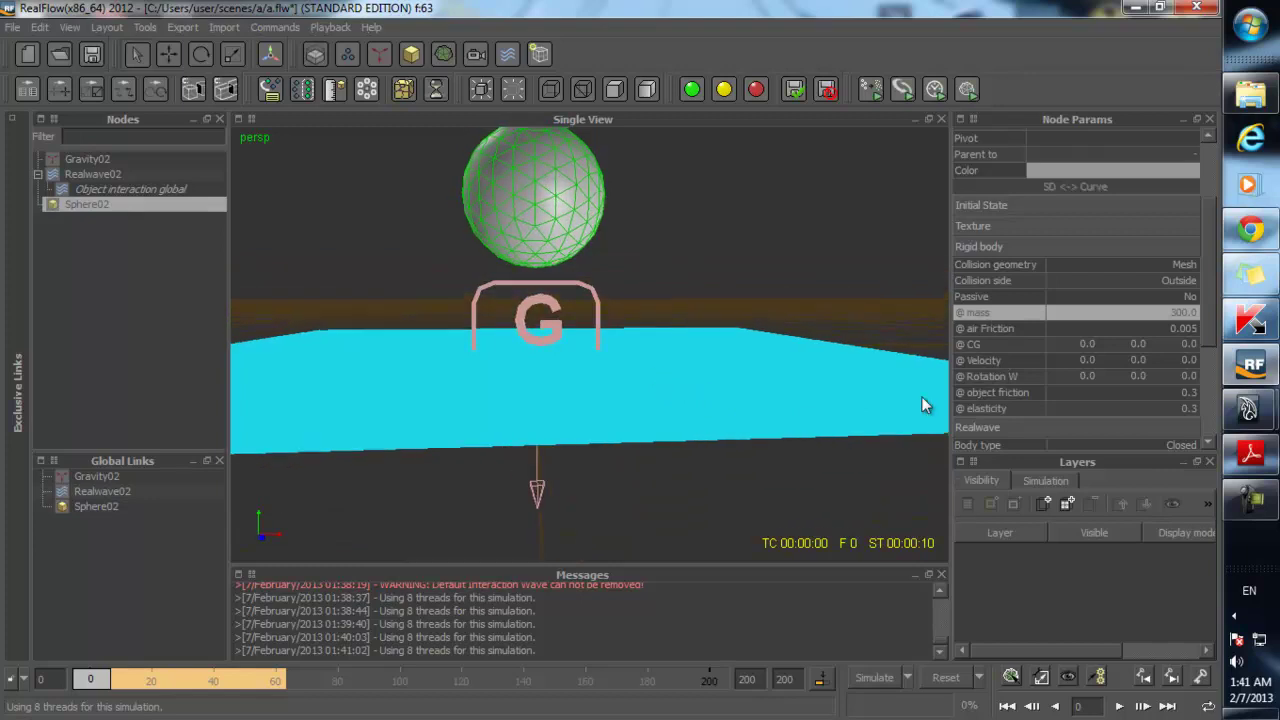
- Examine the water friction and other Realwave parameters of the sphere
scroll(1070, 383, down, 3)
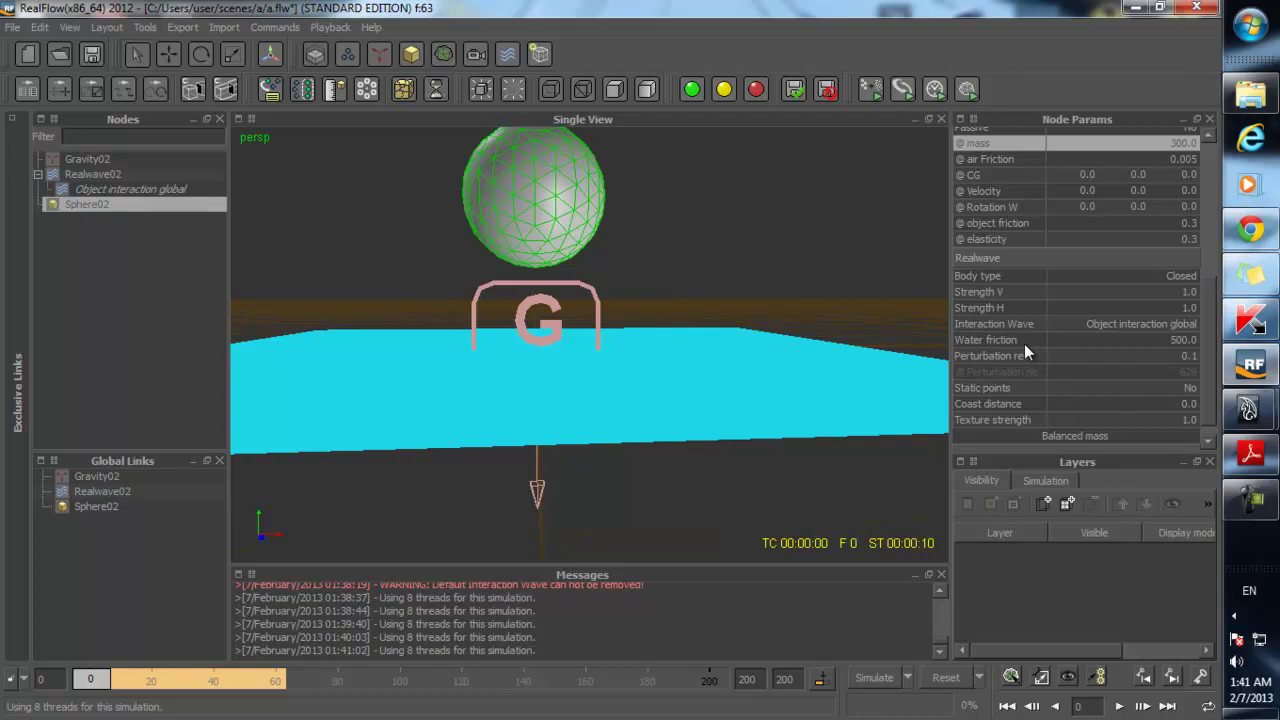
click(1150, 341)
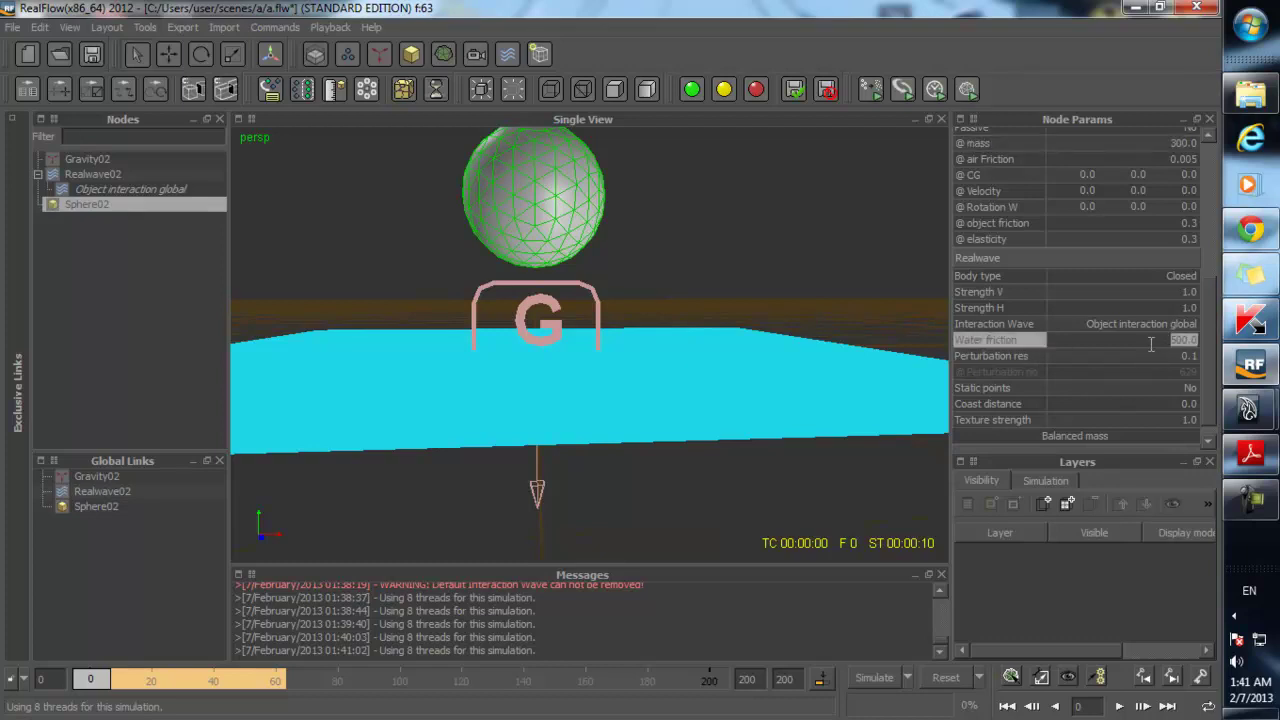
scroll(1008, 322, down, 1)
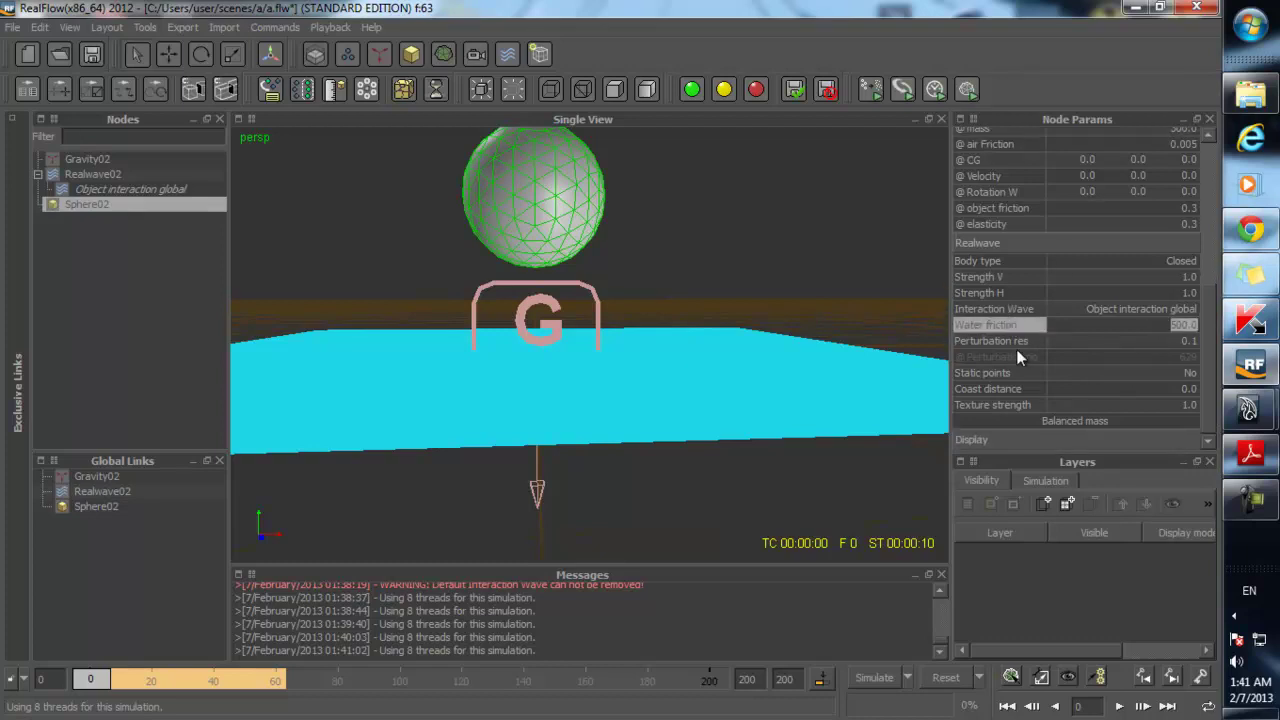
- Scrub the simulation to frame 42 and back to frame 24 to inspect how the sphere interacts with the surface
alt+drag(614, 358, 625, 386)
scroll(690, 373, down, 3)
alt+drag(708, 371, 672, 368)
scroll(660, 370, up, 2)
drag(92, 681, 219, 690)
click(796, 430)
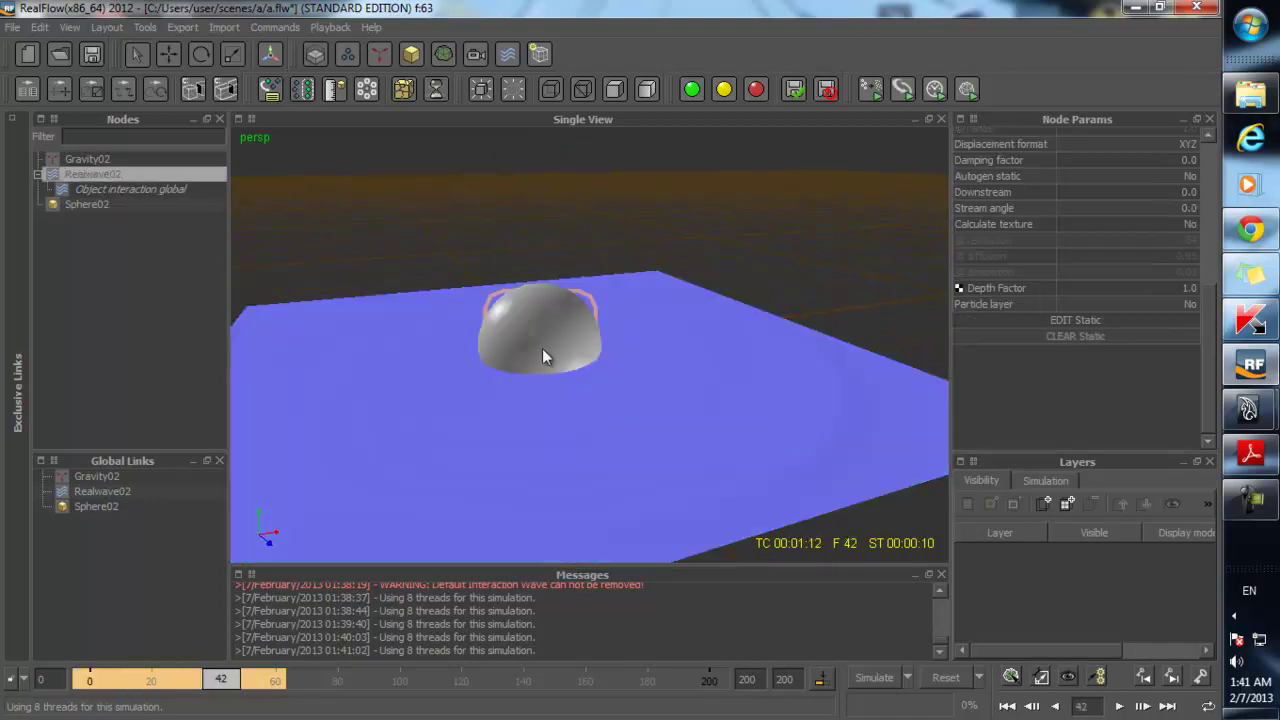
click(548, 370)
drag(219, 681, 164, 681)
- Change the Realwave02 surface's color to blue (RGB 29, 82, 255)
click(830, 405)
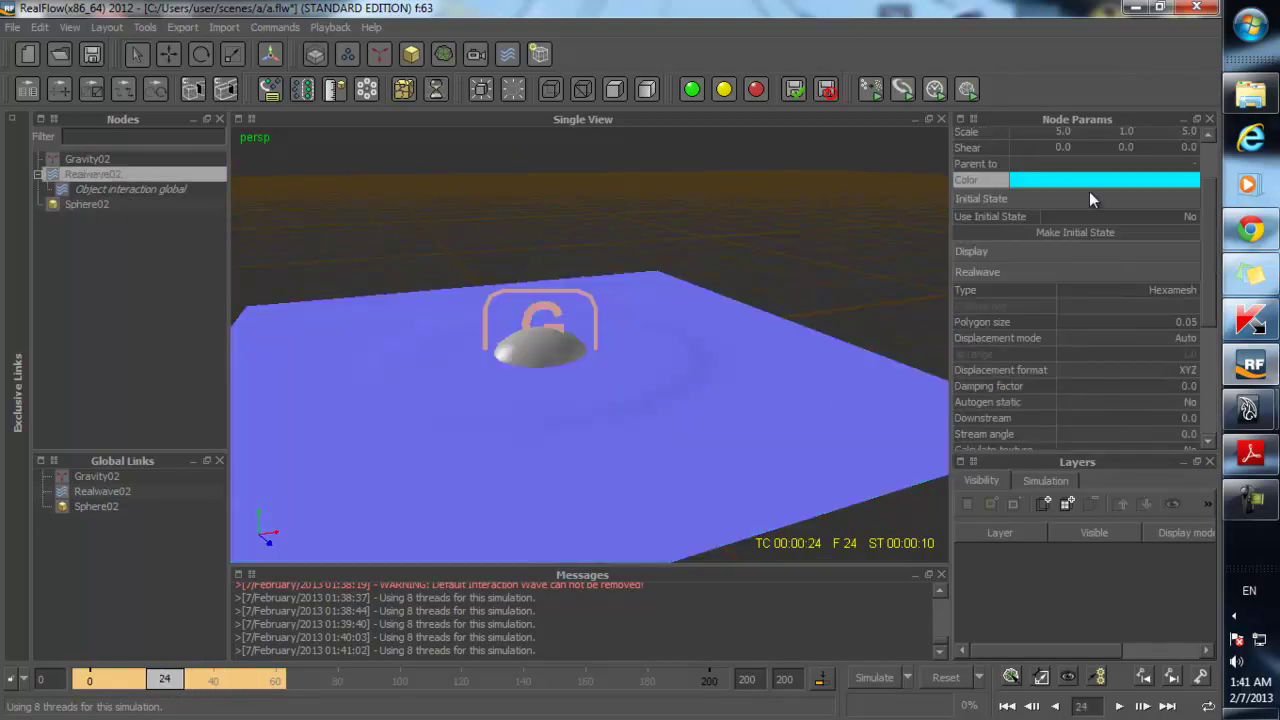
click(1087, 181)
drag(701, 296, 675, 222)
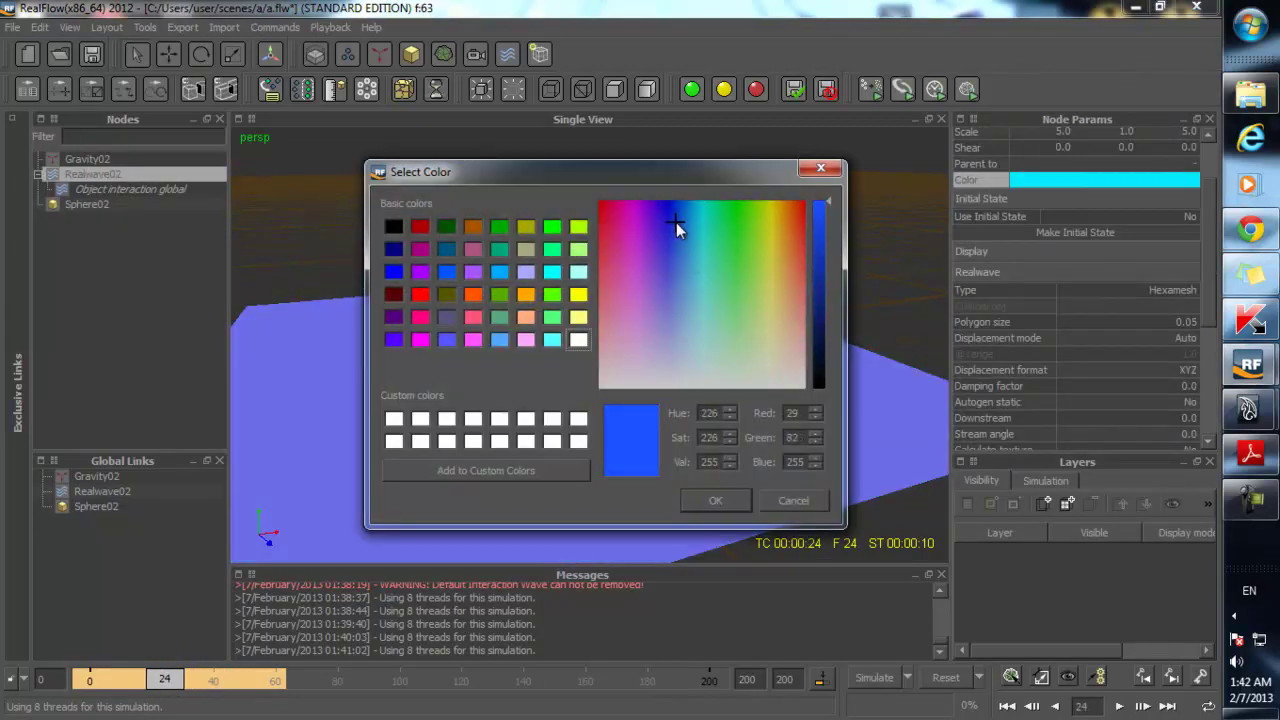
click(719, 495)
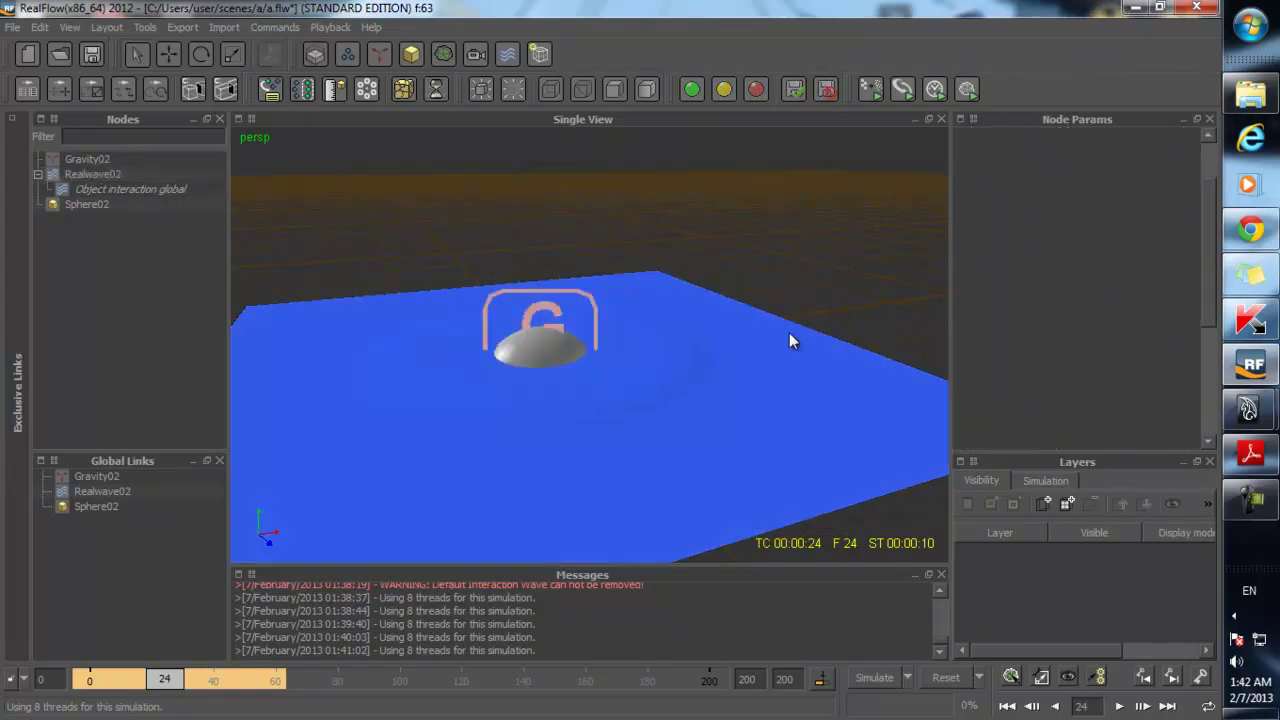
- Scrub the simulation to frame 43 and inspect the sphere and water surface from several angles
alt+drag(811, 318, 577, 429)
drag(177, 682, 237, 688)
alt+drag(385, 495, 505, 327)
click(508, 327)
click(758, 392)
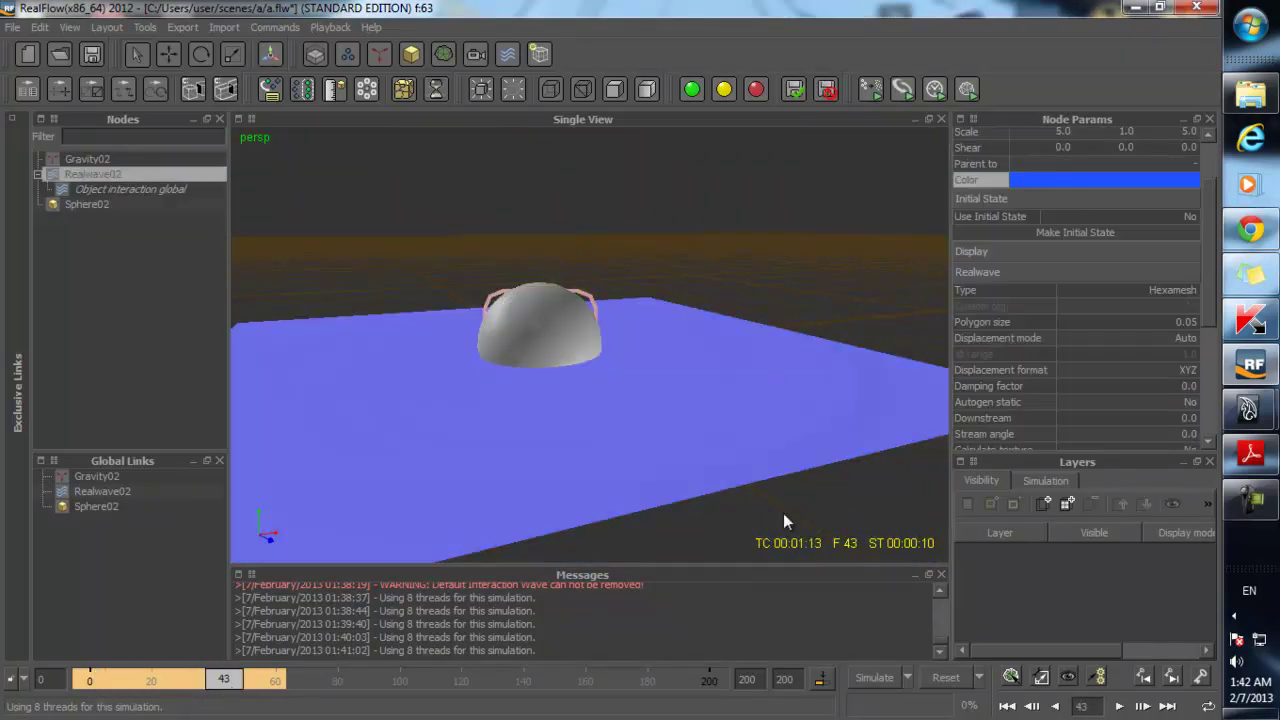
scroll(993, 344, down, 3)
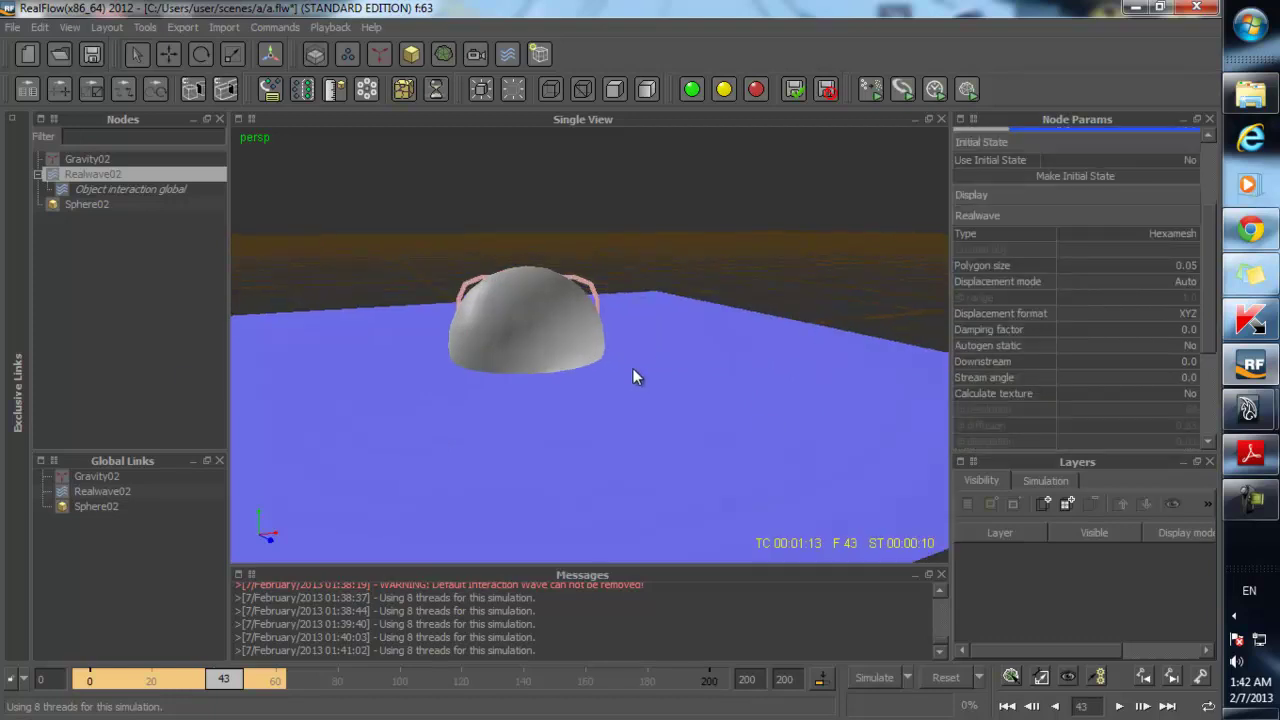
click(603, 352)
alt+drag(603, 352, 640, 338)
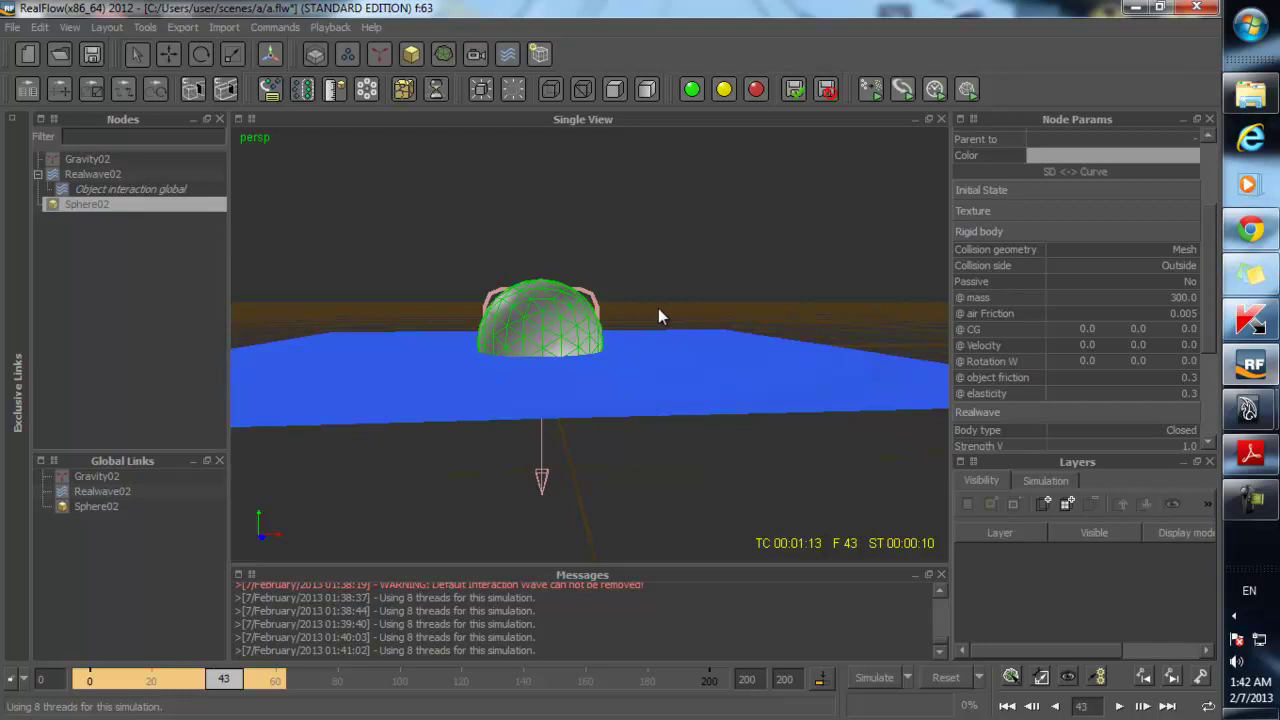
scroll(655, 307, up, 2)
click(556, 190)
- Add a RealWave Object splash emitter to the scene
click(508, 54)
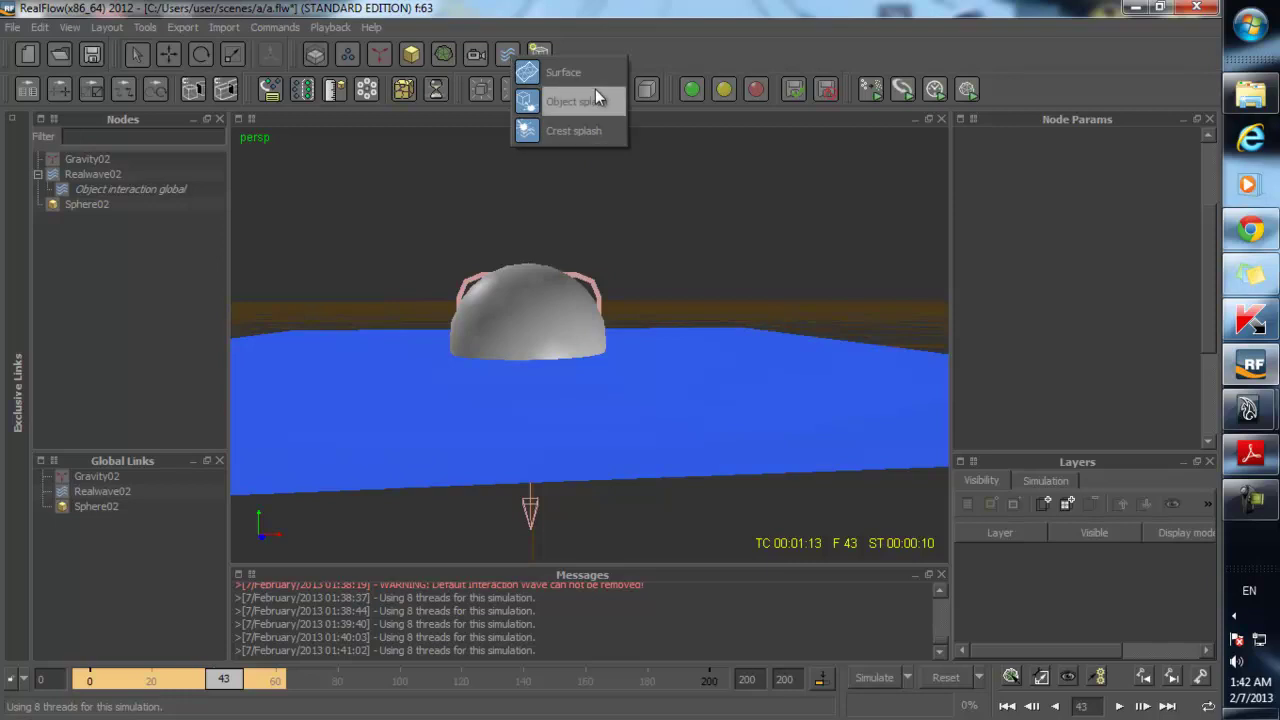
click(606, 308)
alt+drag(605, 332, 622, 368)
scroll(585, 338, down, 2)
click(578, 304)
mouse_move(766, 349)
alt+mouse_down()
mouse_move(709, 380)
mouse_move(776, 348)
alt+mouse_up()
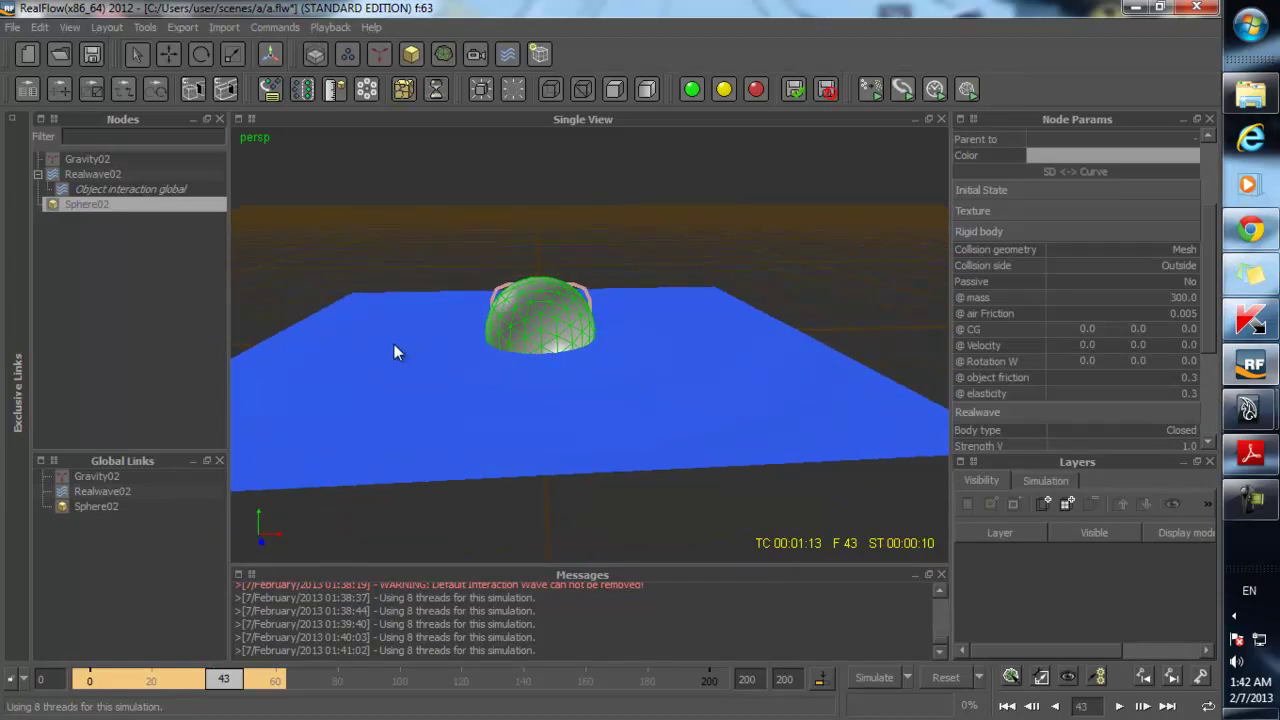
click(507, 54)
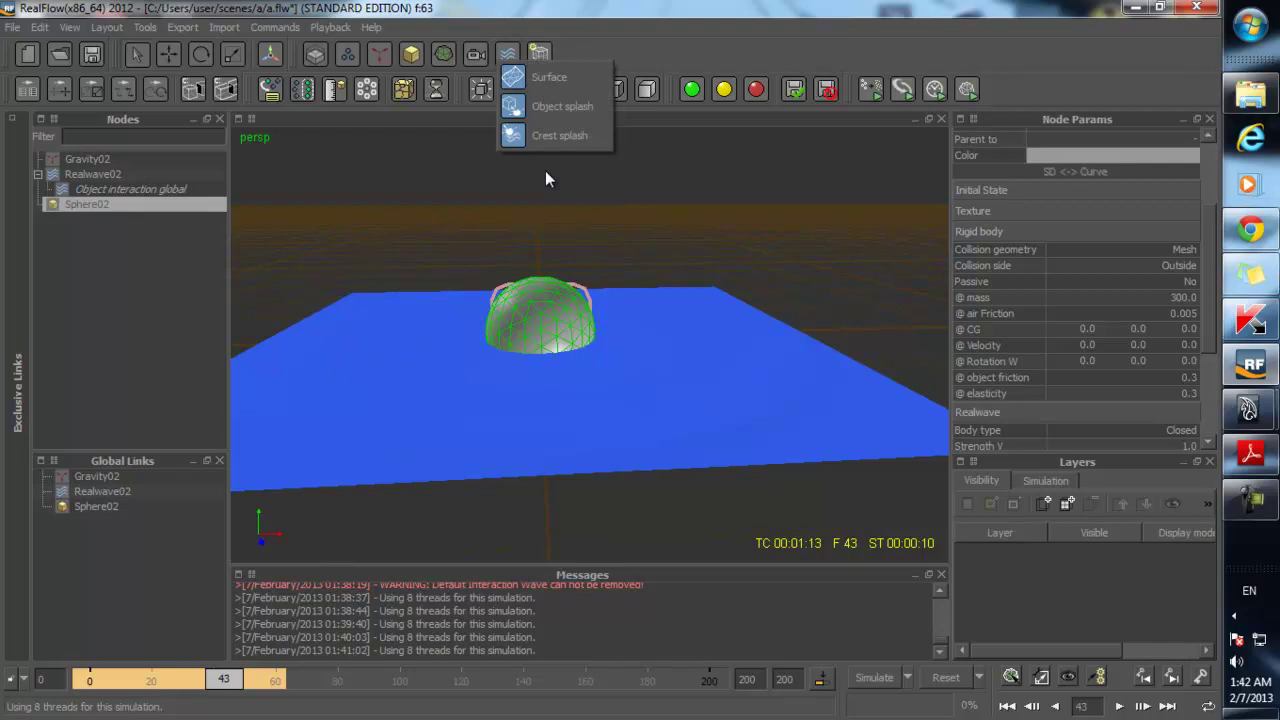
click(564, 108)
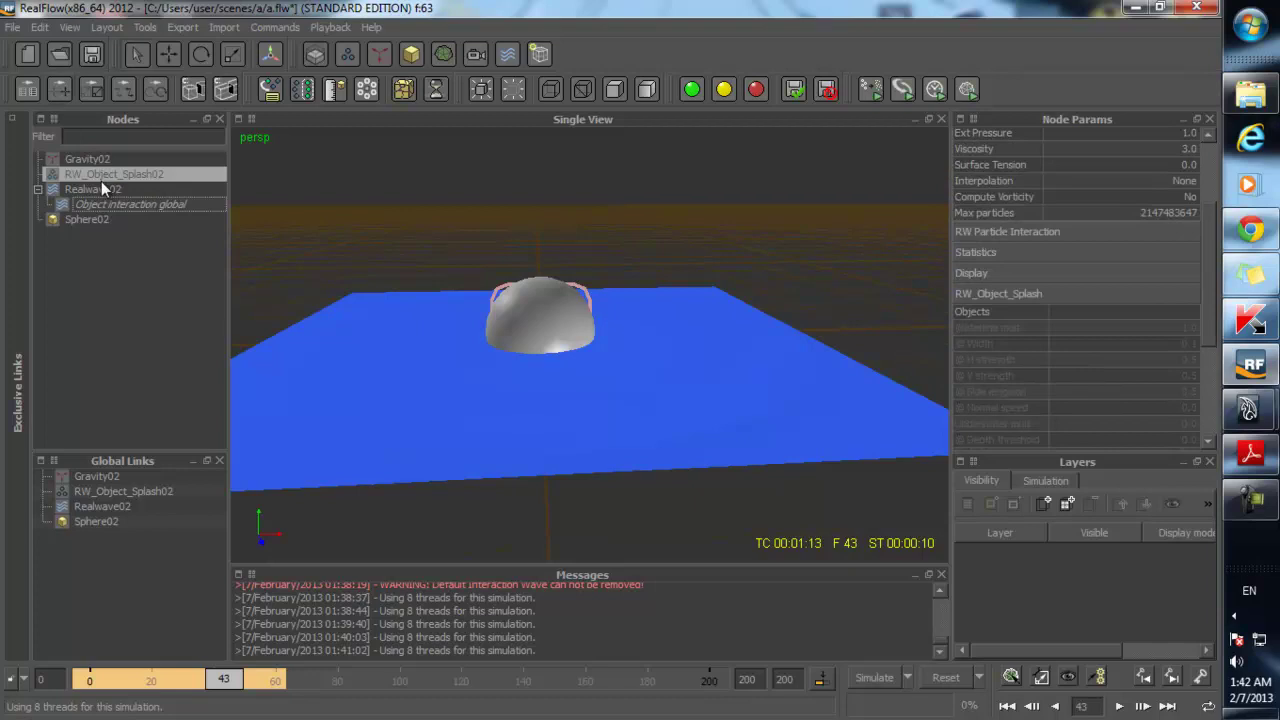
- Assign Sphere02 as the object of the RW_Object_Splash02 emitter
click(1157, 314)
click(547, 185)
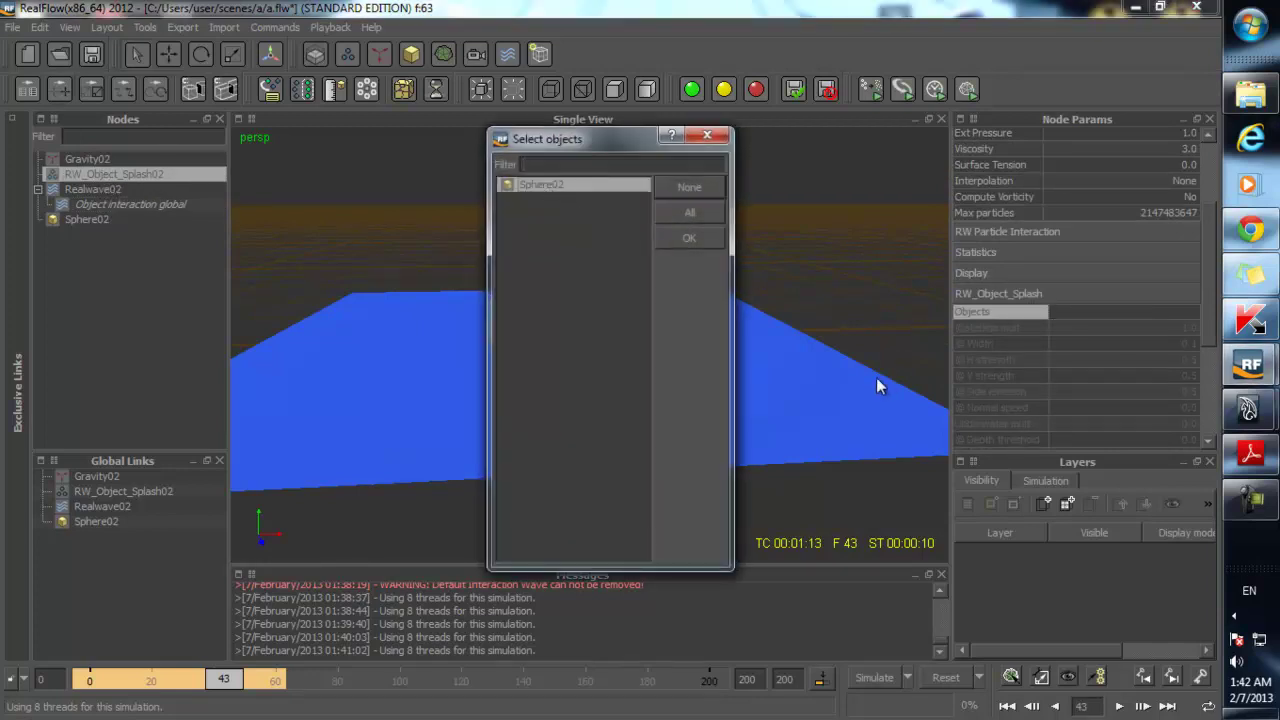
drag(617, 148, 1042, 168)
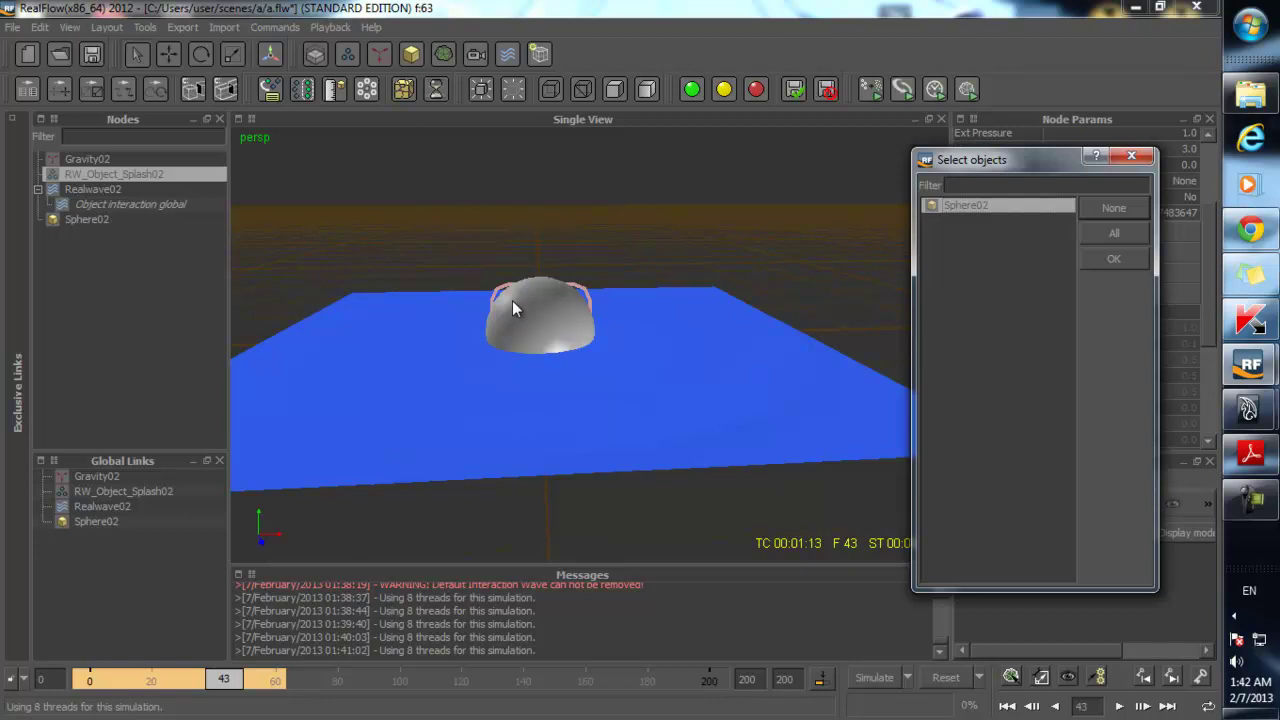
click(1112, 258)
- Reset the scene and simulate the sphere's splash particles up to frame 30
alt+drag(576, 350, 497, 324)
key(alt+r)
click(560, 376)
key(alt+a)
key(alt+a)
alt+drag(577, 388, 644, 451)
alt+drag(533, 367, 545, 400)
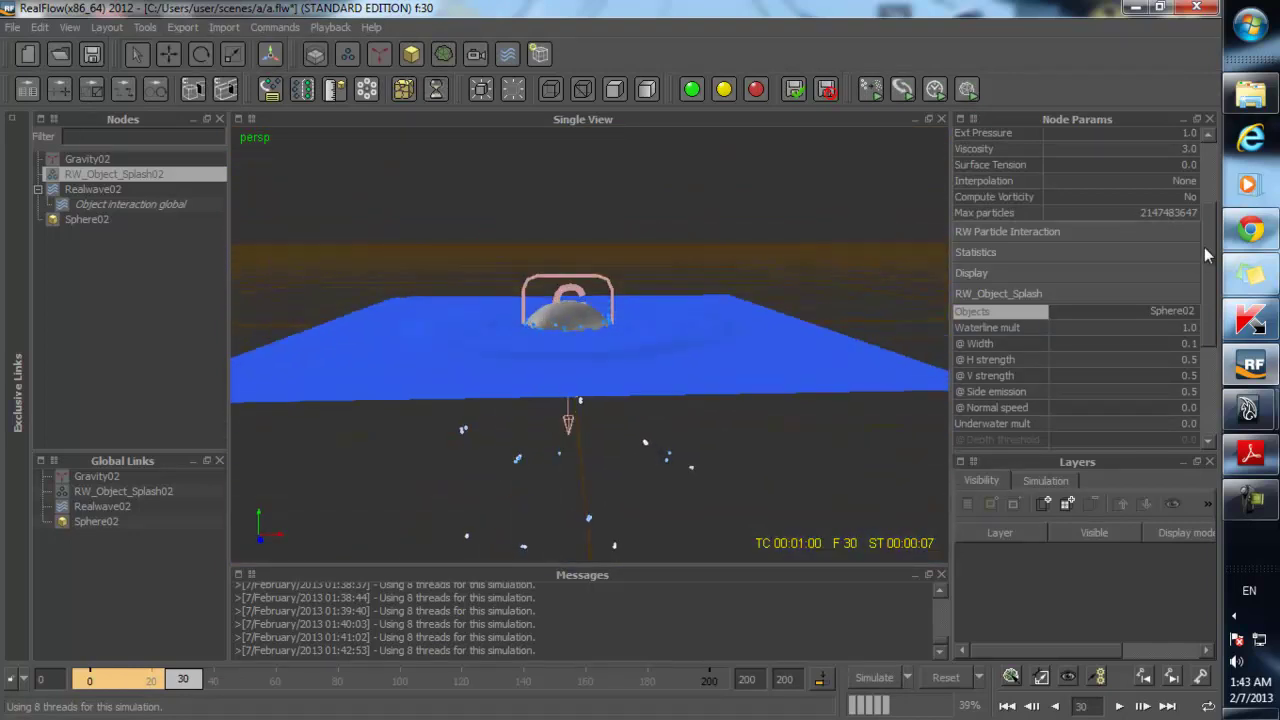
- Set the particle resolution of RW_Object_Splash02 to 20
scroll(1194, 253, up, 3)
click(1168, 226)
click(1184, 212)
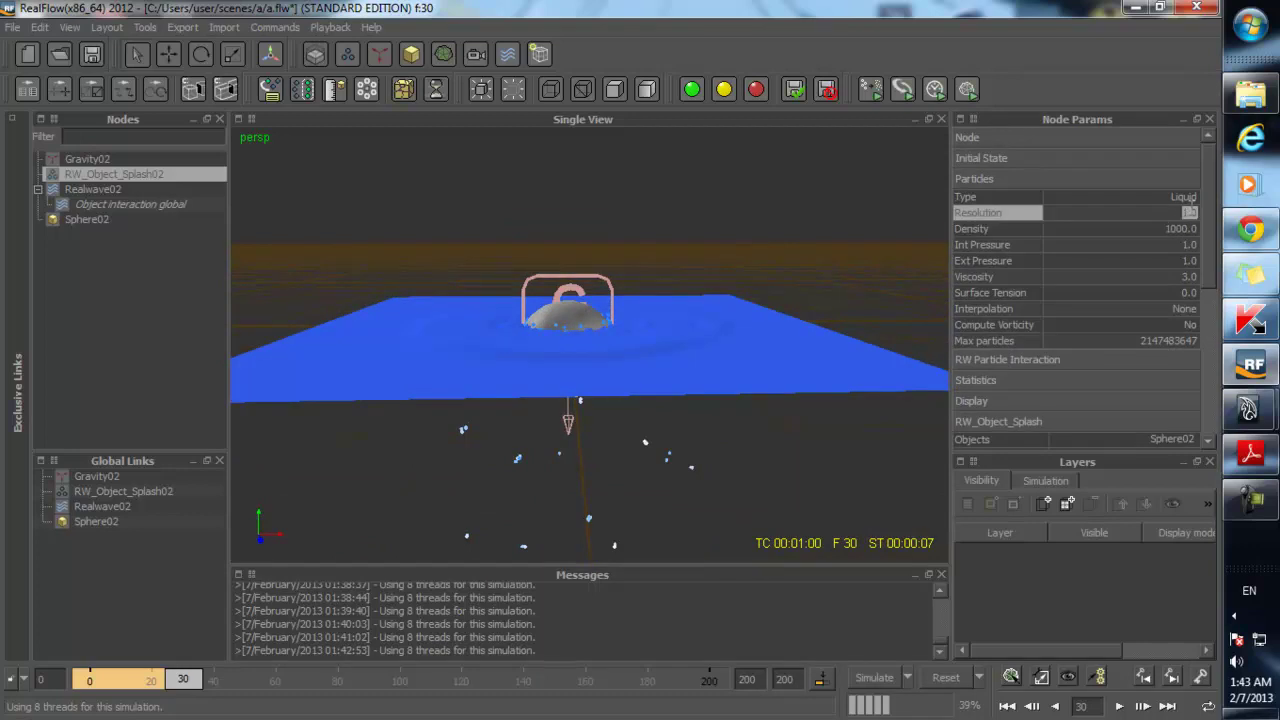
text(20)
key(Return)
- Reset the scene, simulate the denser splash up to frame 15, and return to frame 0
click(569, 374)
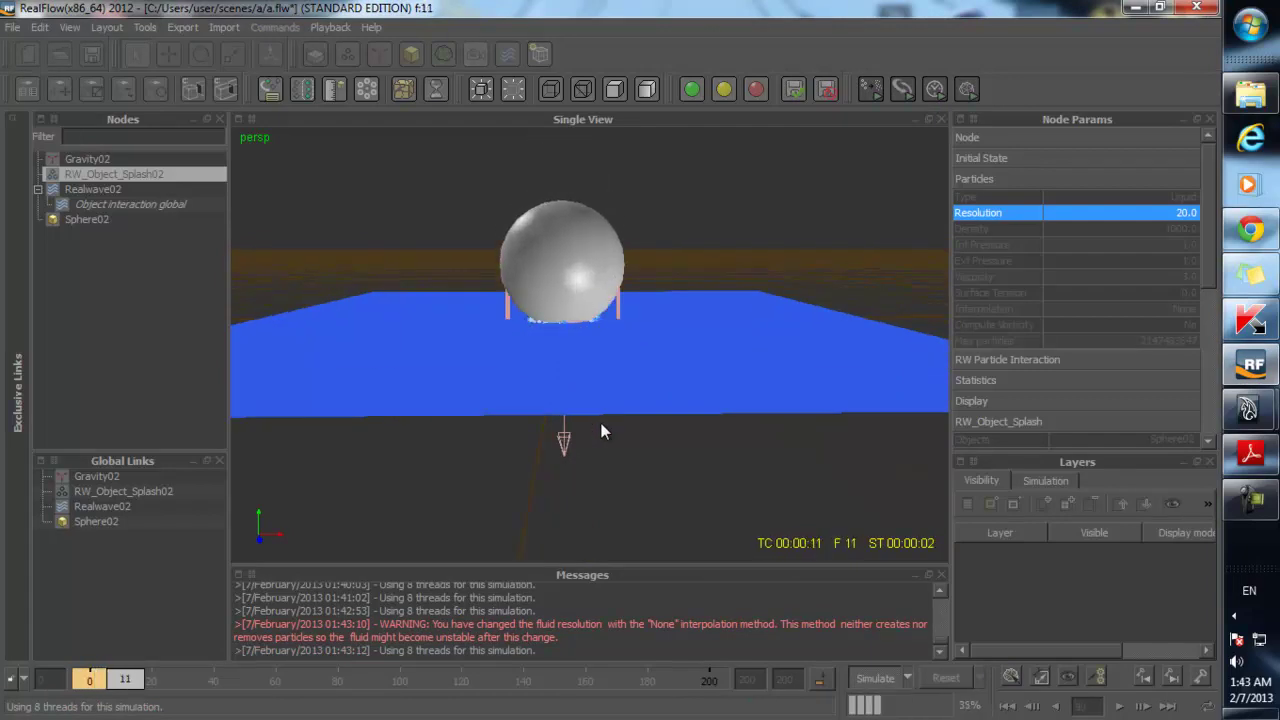
alt+drag(555, 427, 569, 387)
drag(103, 689, 66, 690)
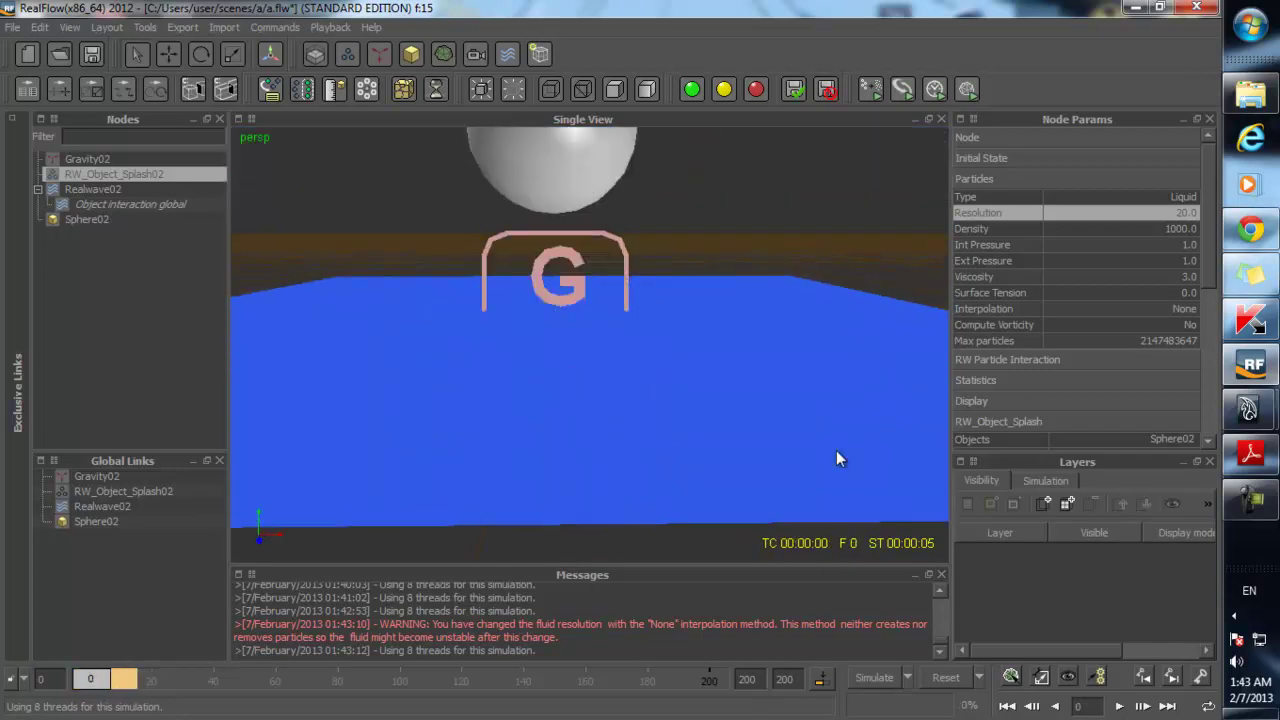
- Examine the RW_Object_Splash02 parameters, including waterline multiplier, width, horizontal and vertical strength, side emission, and speed settings
scroll(1105, 334, down, 5)
scroll(674, 223, down, 2)
alt+drag(671, 222, 656, 310)
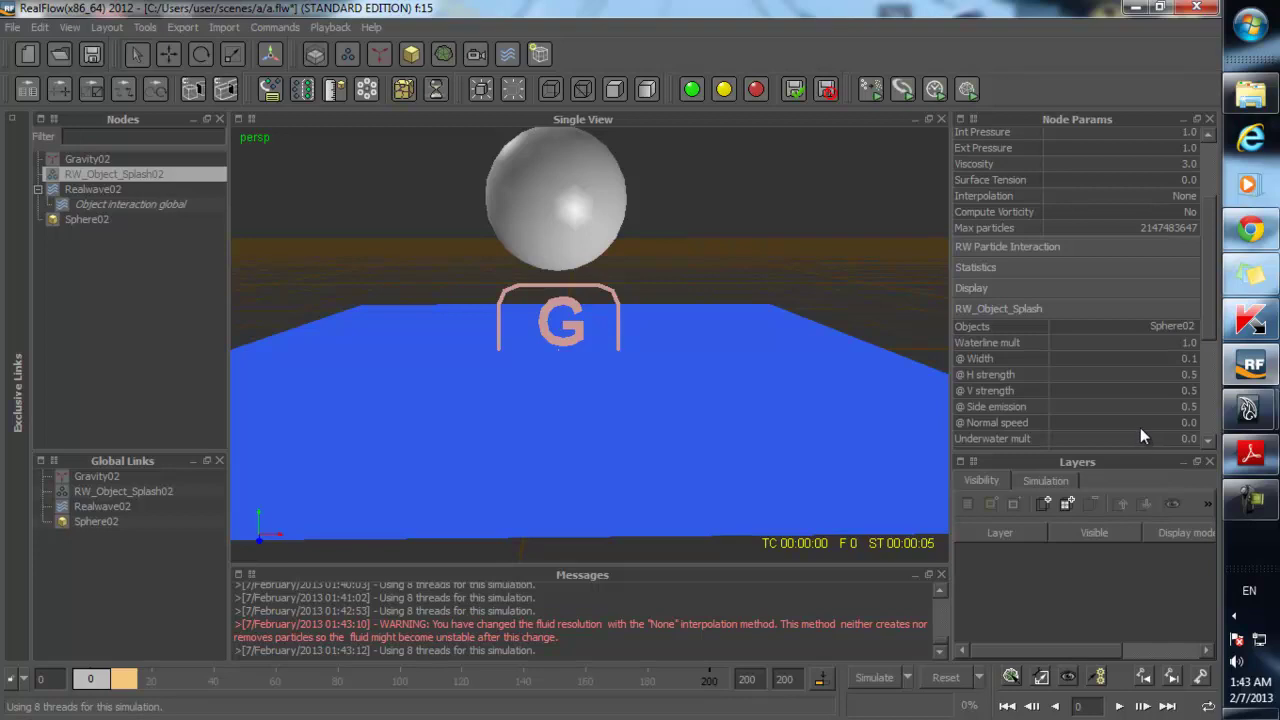
scroll(1142, 436, down, 2)
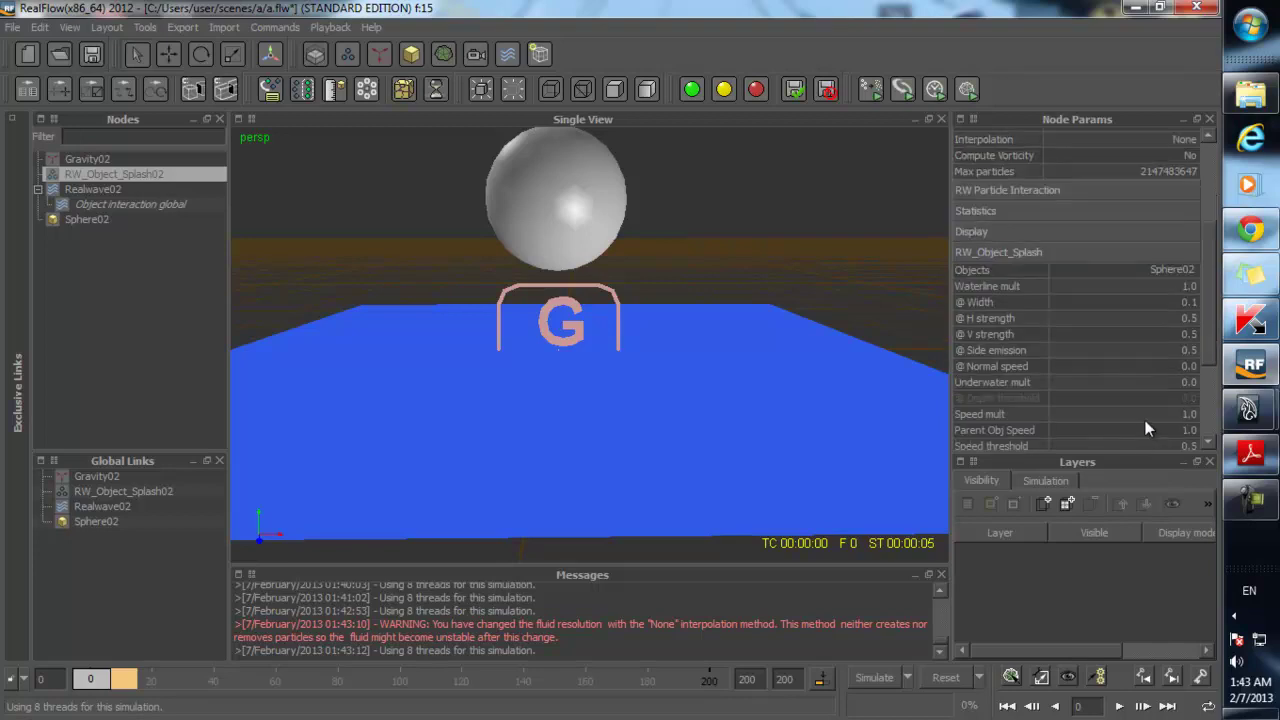
scroll(1145, 428, down, 2)
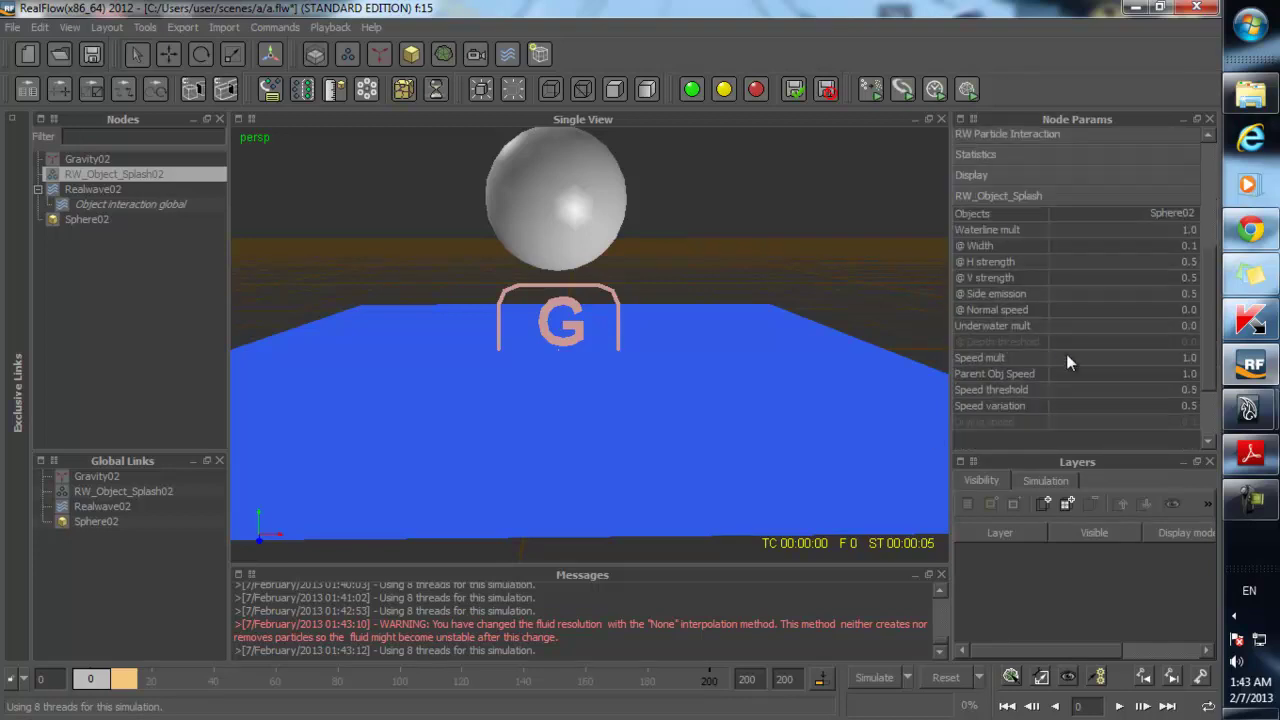
scroll(1100, 358, up, 2)
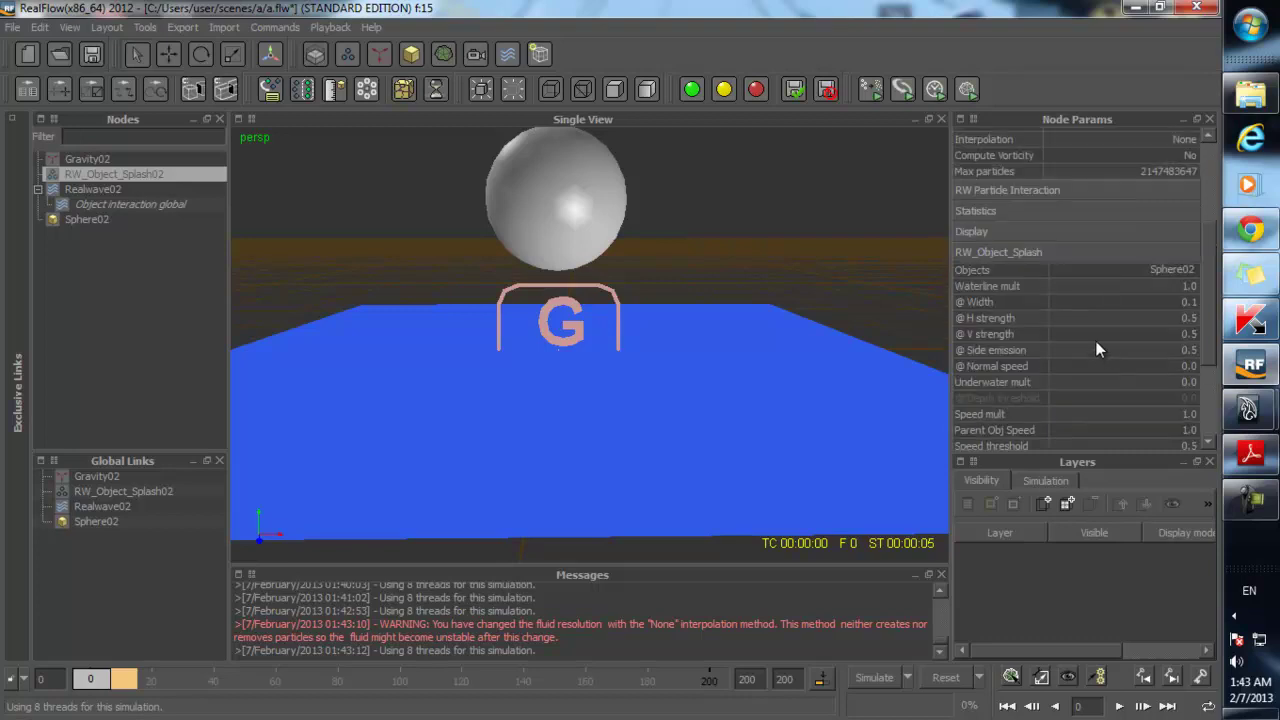
scroll(674, 394, down, 2)
alt+middle_drag(632, 376, 640, 376)
alt+drag(640, 376, 649, 354)
key(alt+a)
click(638, 378)
drag(1210, 314, 1190, 288)
scroll(487, 364, down, 3)
alt+drag(487, 364, 517, 367)
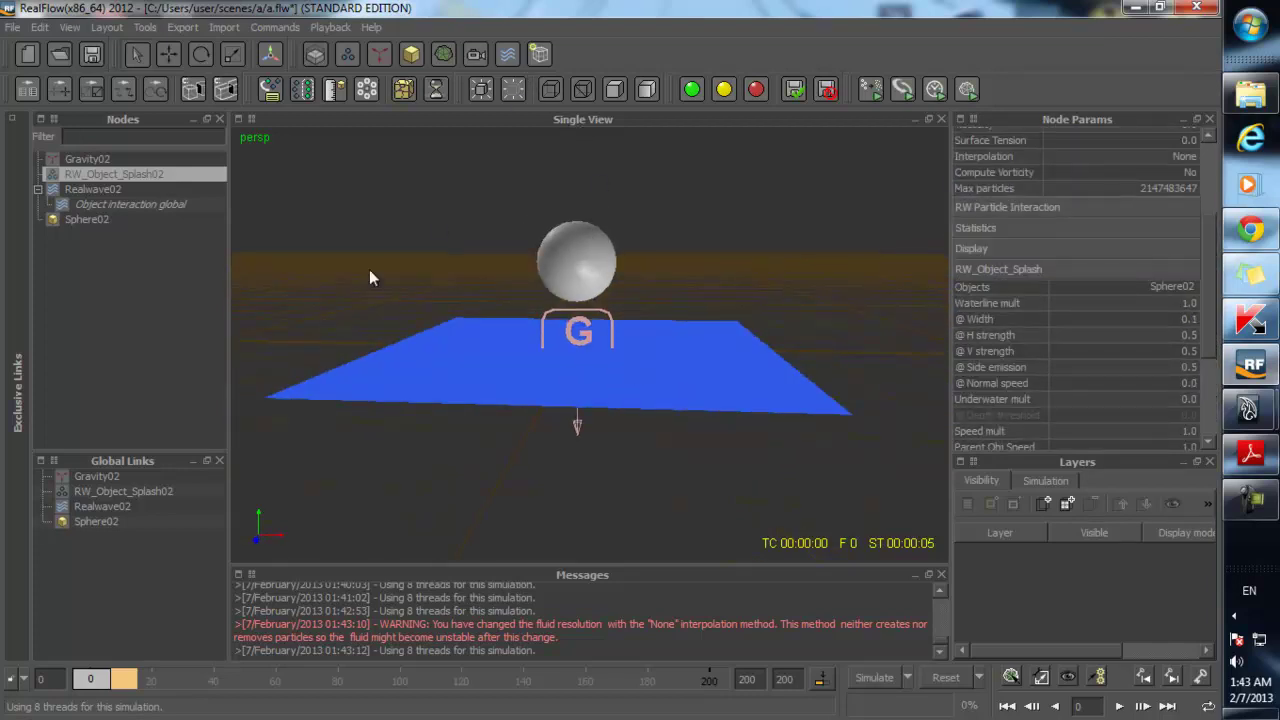
- Delete the sphere, gravity, RealWave surface and RW_Object_Splash02 emitter to empty the scene
drag(290, 222, 758, 512)
key(Delete)
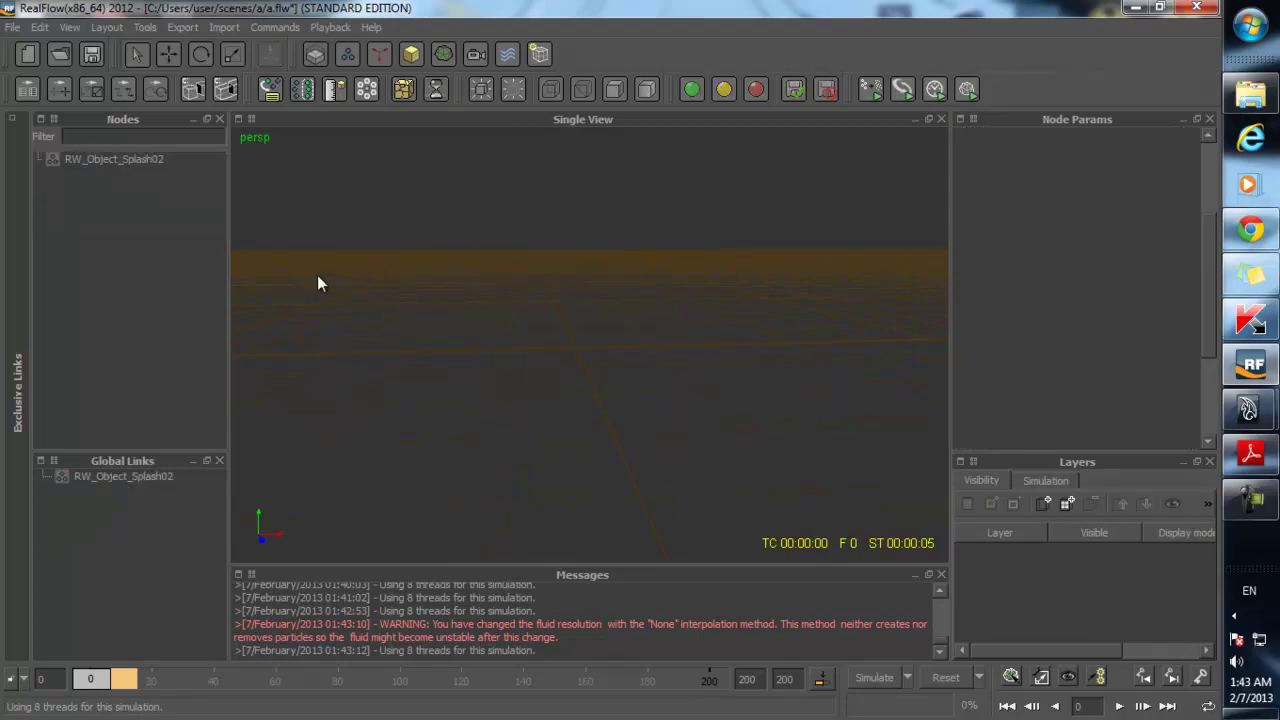
click(150, 159)
key(Delete)
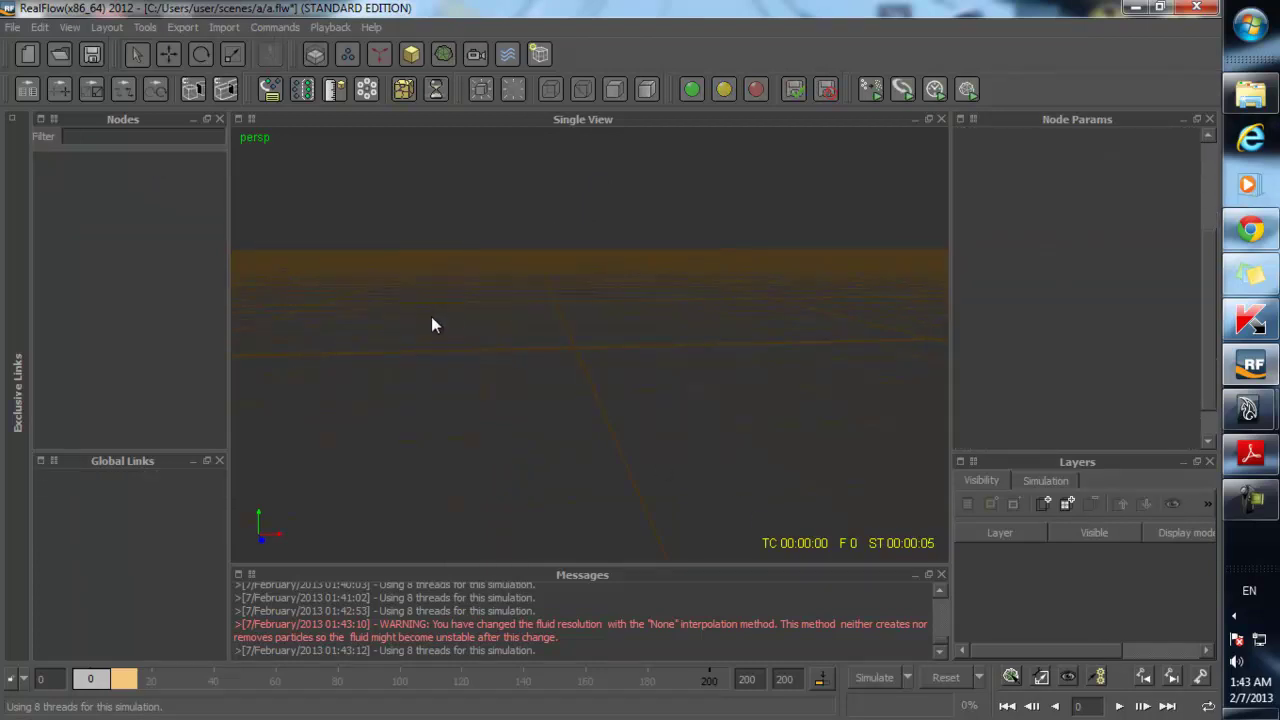
click(377, 56)
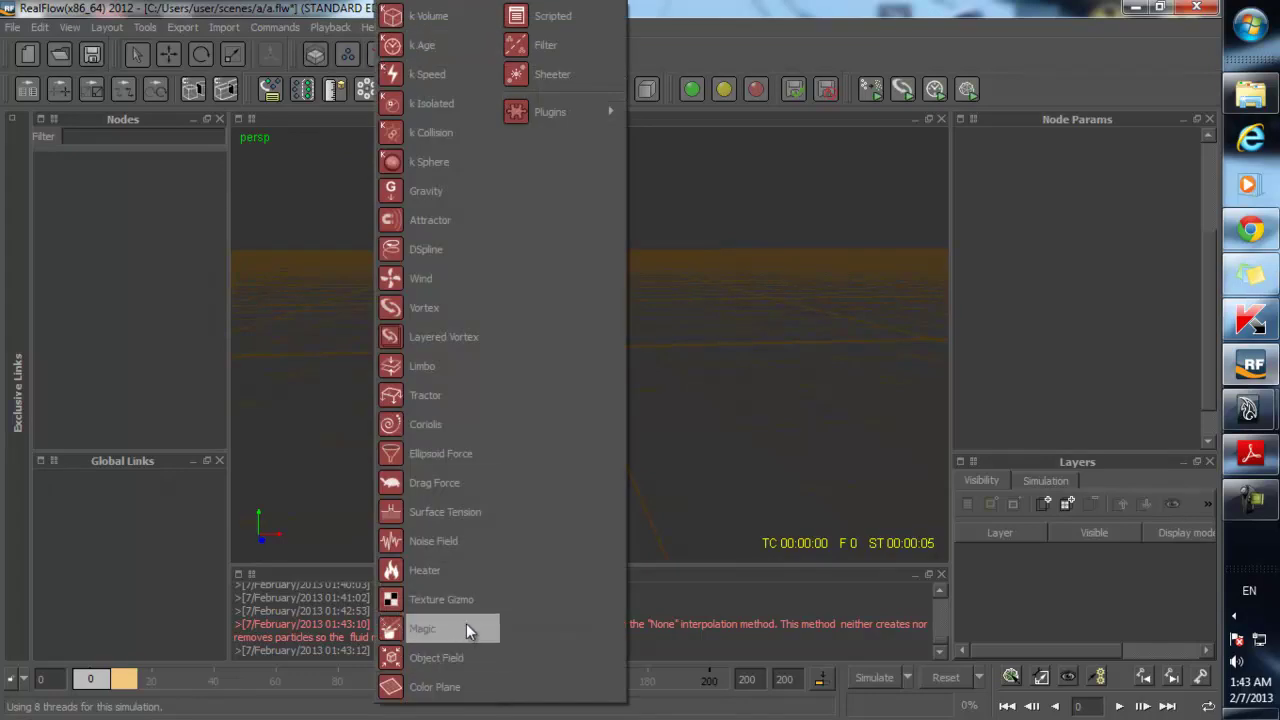
click(628, 414)
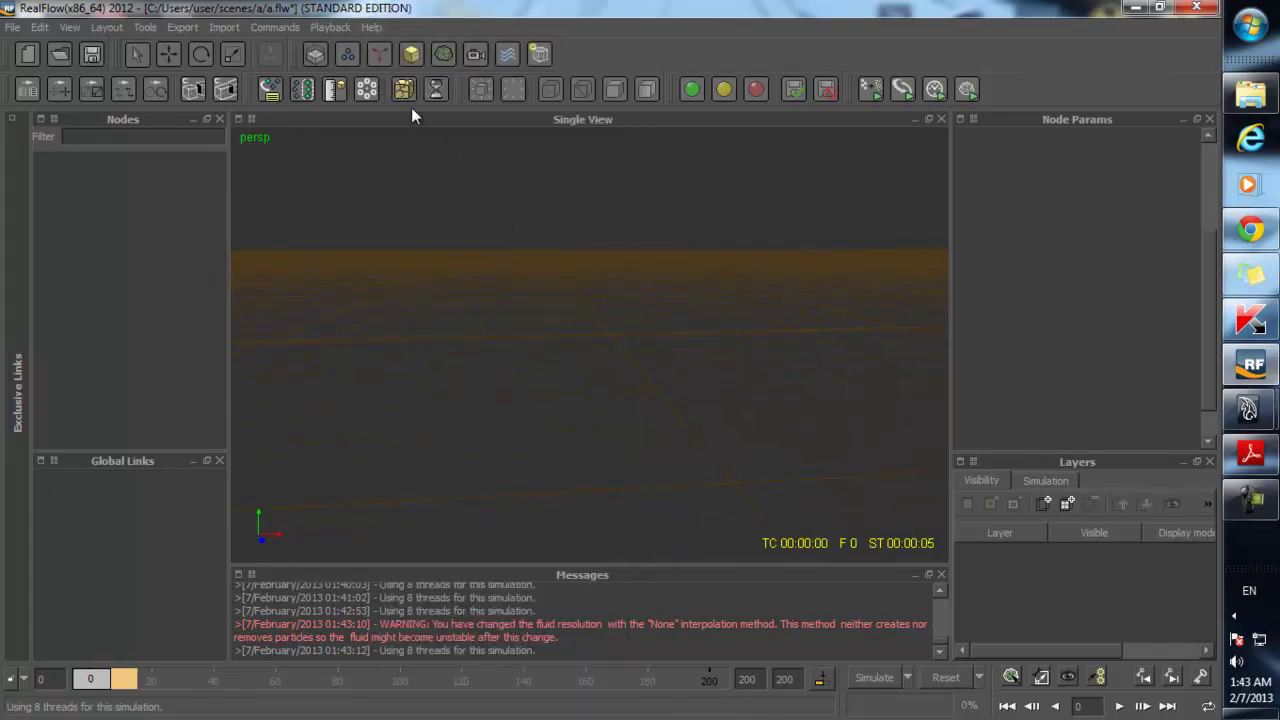
click(382, 55)
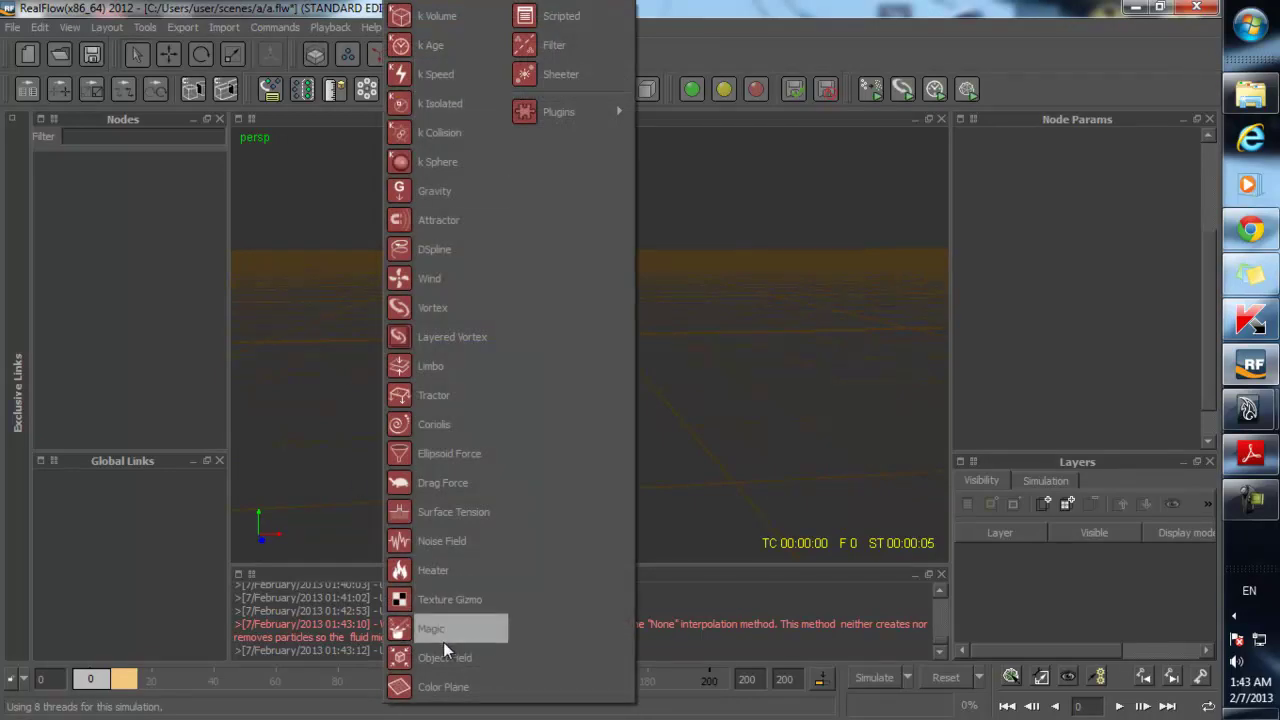
mouse_move(610, 102)
click(715, 371)
alt+drag(715, 380, 620, 420)
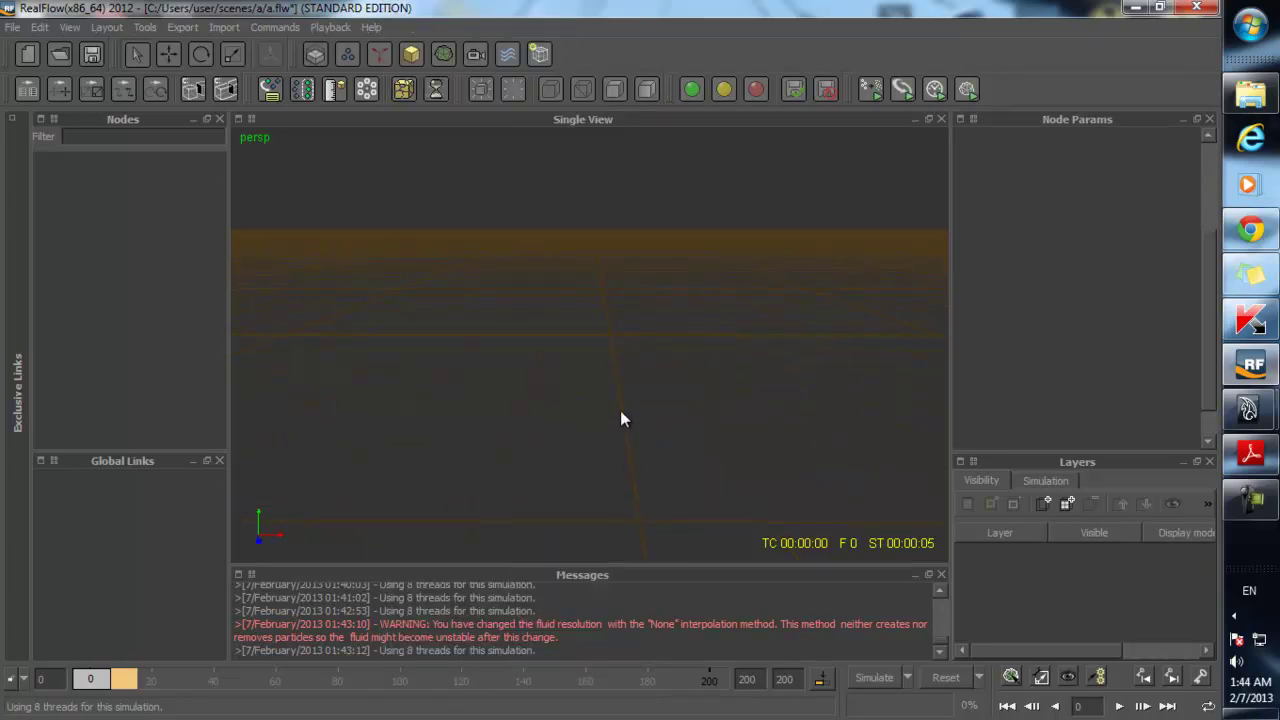
- Add a sphere to the empty scene and zoom the perspective view to it
click(404, 62)
click(468, 108)
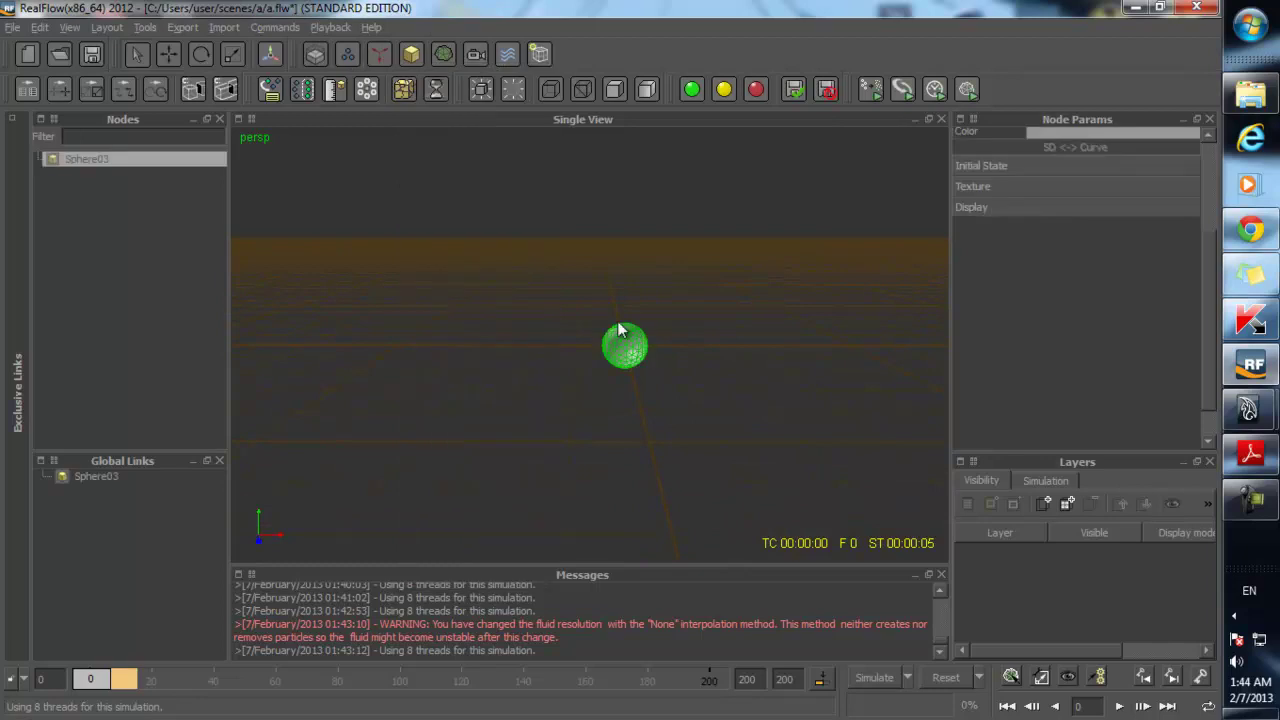
alt+middle_drag(630, 321, 535, 317)
scroll(497, 313, up, 3)
alt+drag(497, 313, 536, 315)
right_click(520, 332)
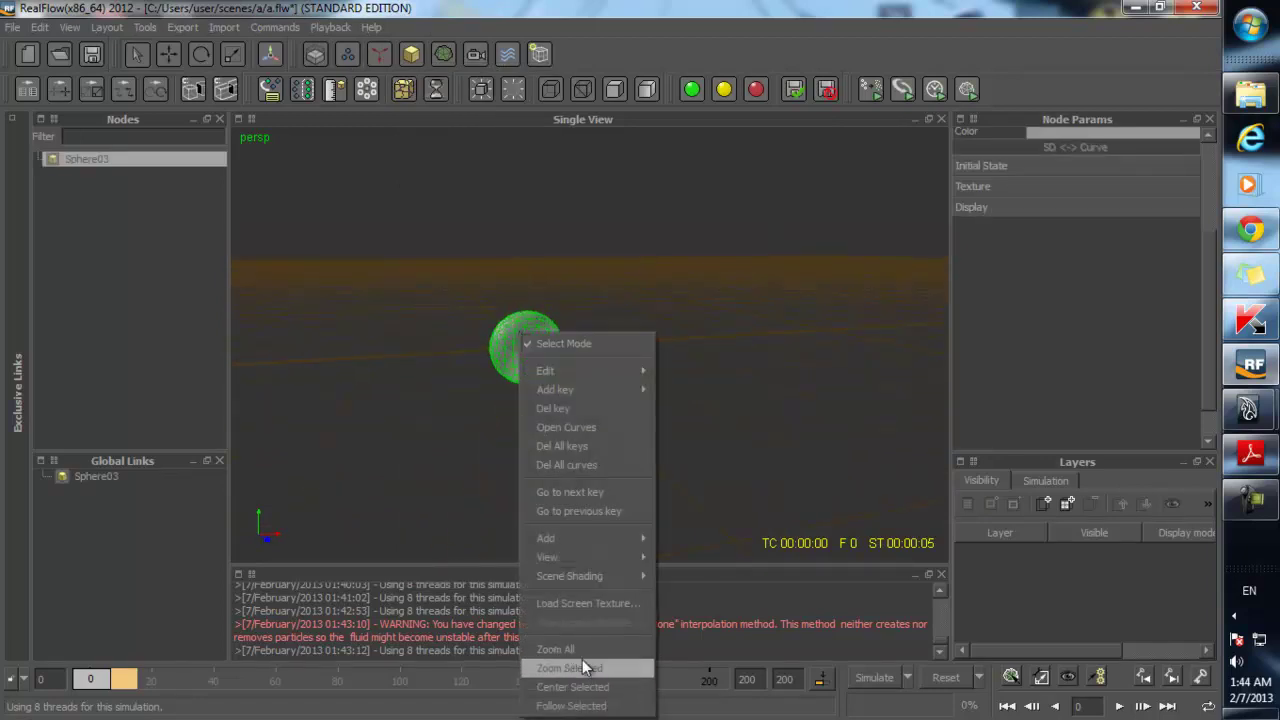
click(261, 317)
click(510, 342)
mouse_move(510, 342)
alt+mouse_down()
mouse_move(646, 389)
mouse_move(419, 380)
mouse_move(520, 355)
alt+mouse_up()
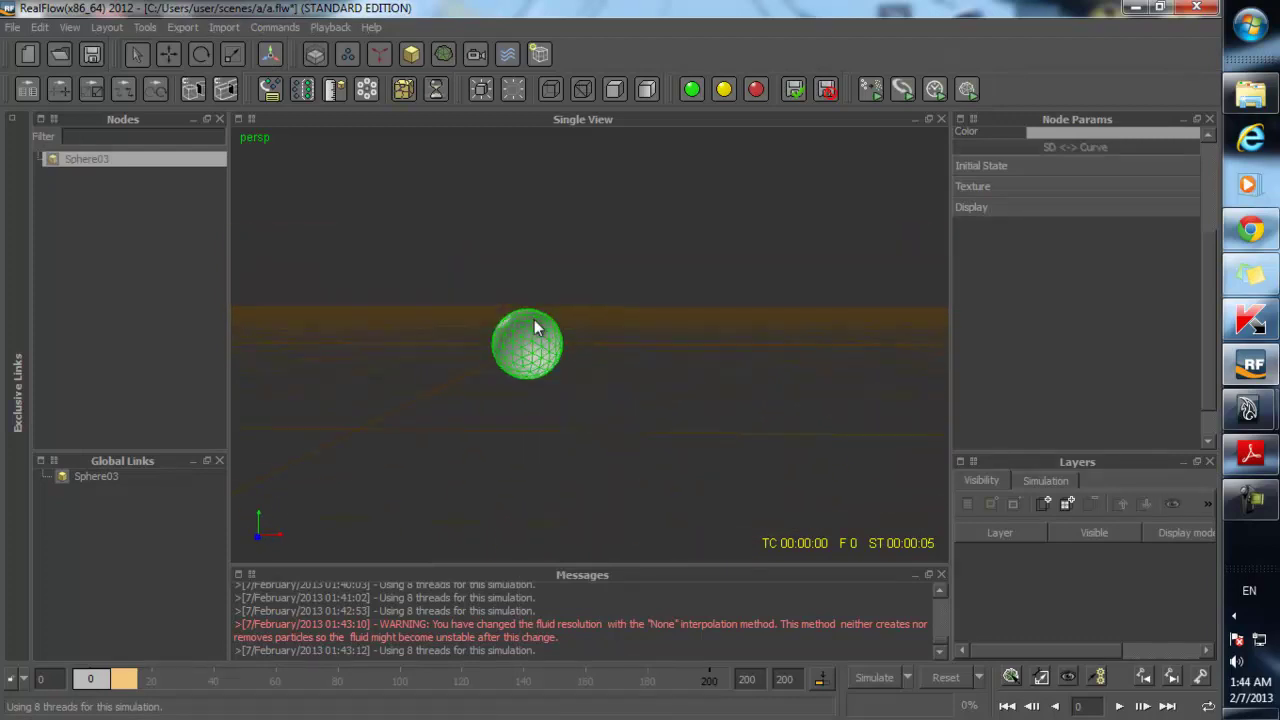
right_click(534, 319)
click(600, 652)
scroll(558, 420, down, 3)
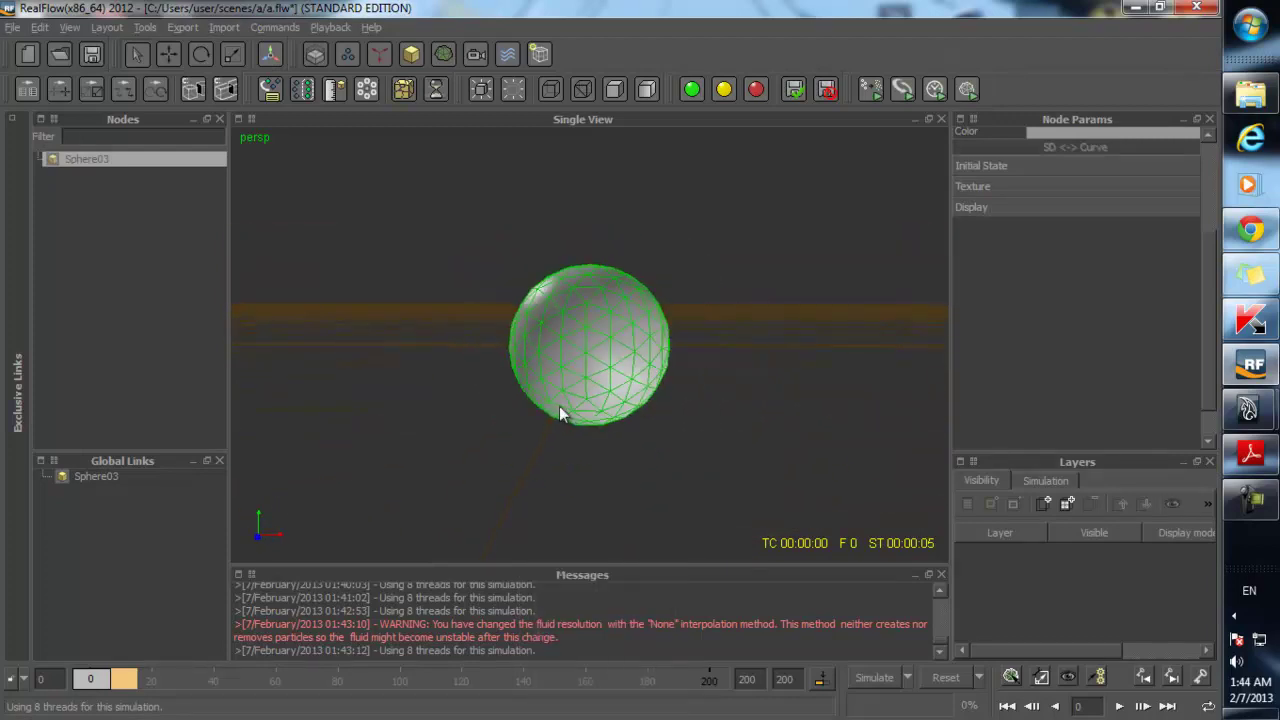
alt+middle_drag(560, 407, 427, 383)
alt+drag(427, 383, 464, 425)
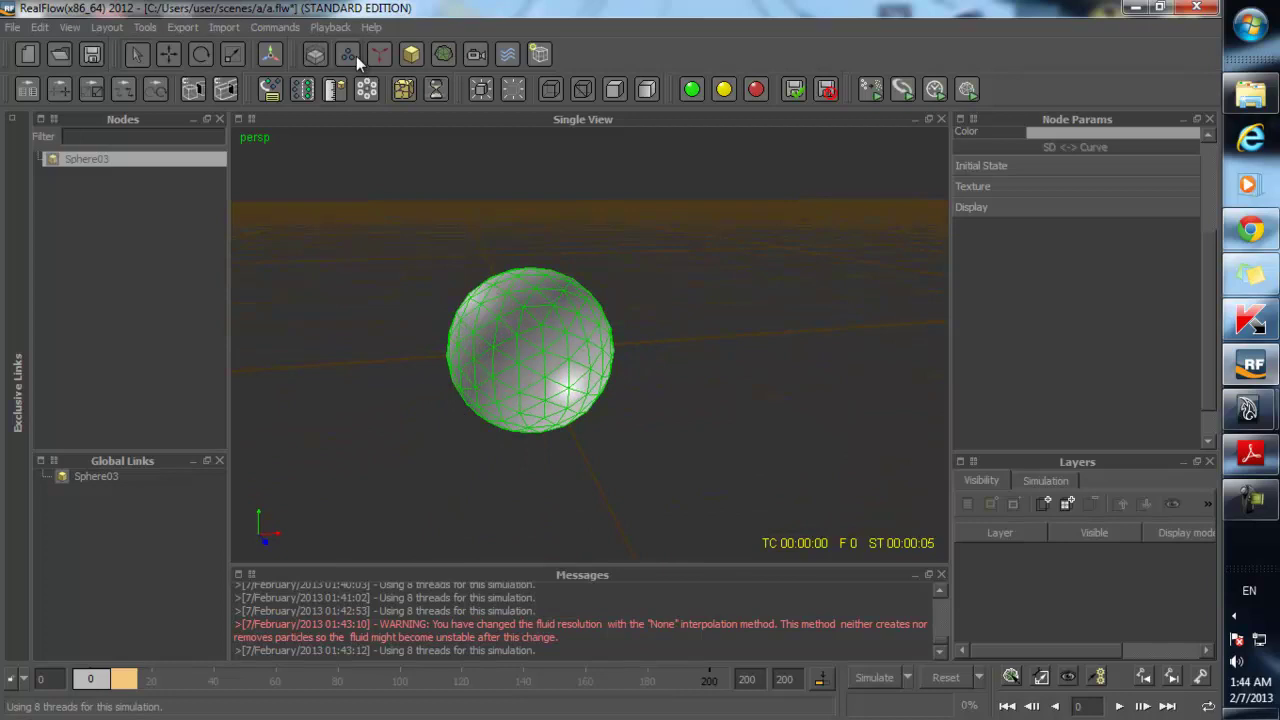
- Reset the scene to clear the previously simulated frames
key(alt+r)
click(579, 377)
scroll(583, 377, down, 2)
drag(580, 376, 502, 349)
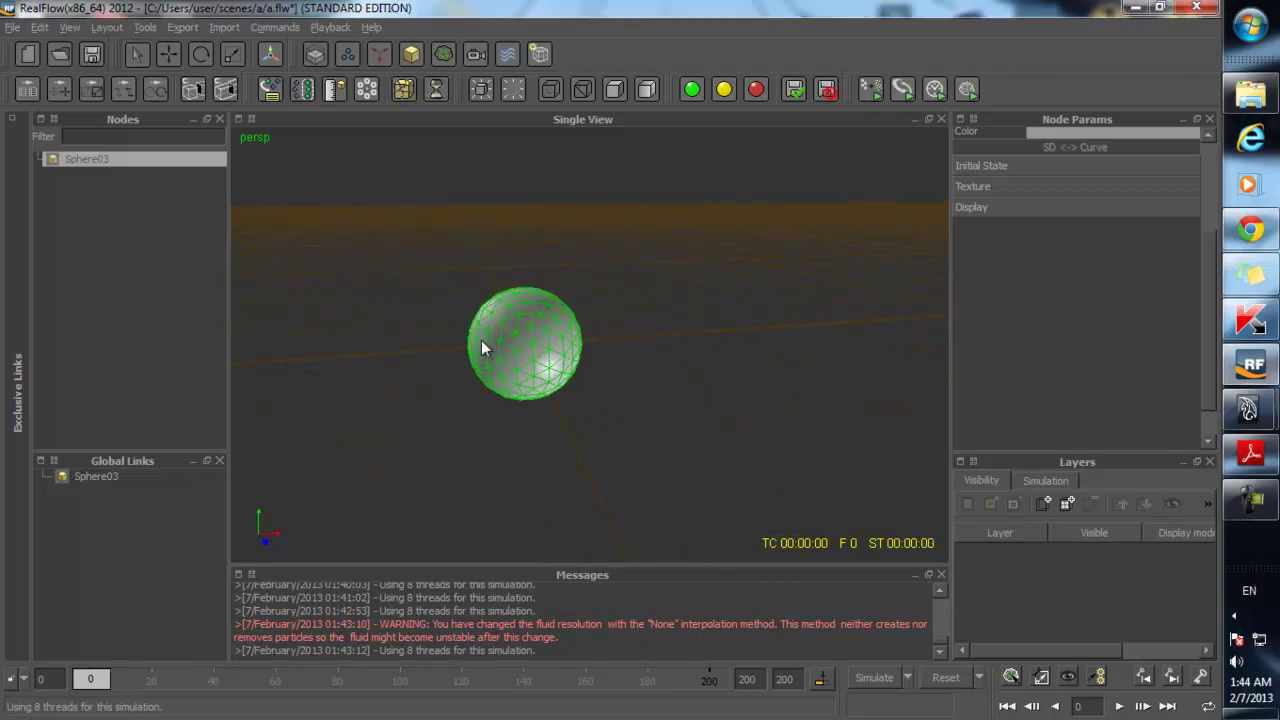
right_click(511, 300)
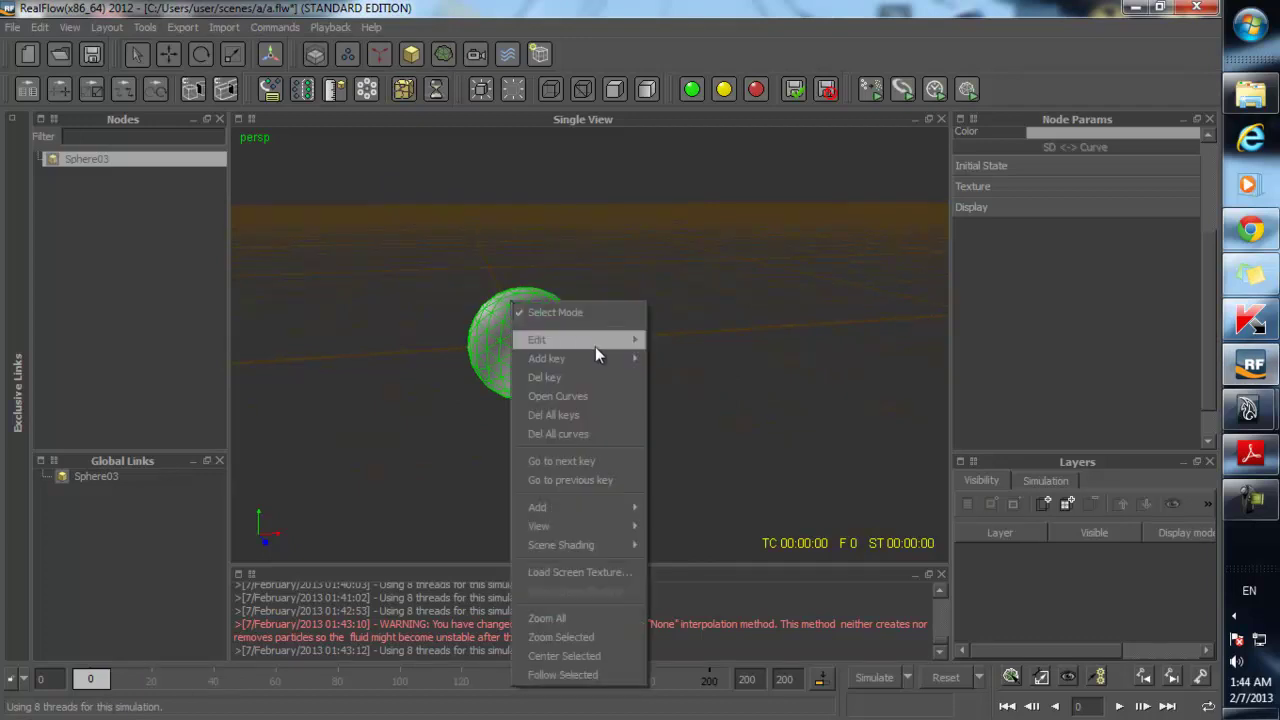
mouse_move(645, 367)
click(684, 362)
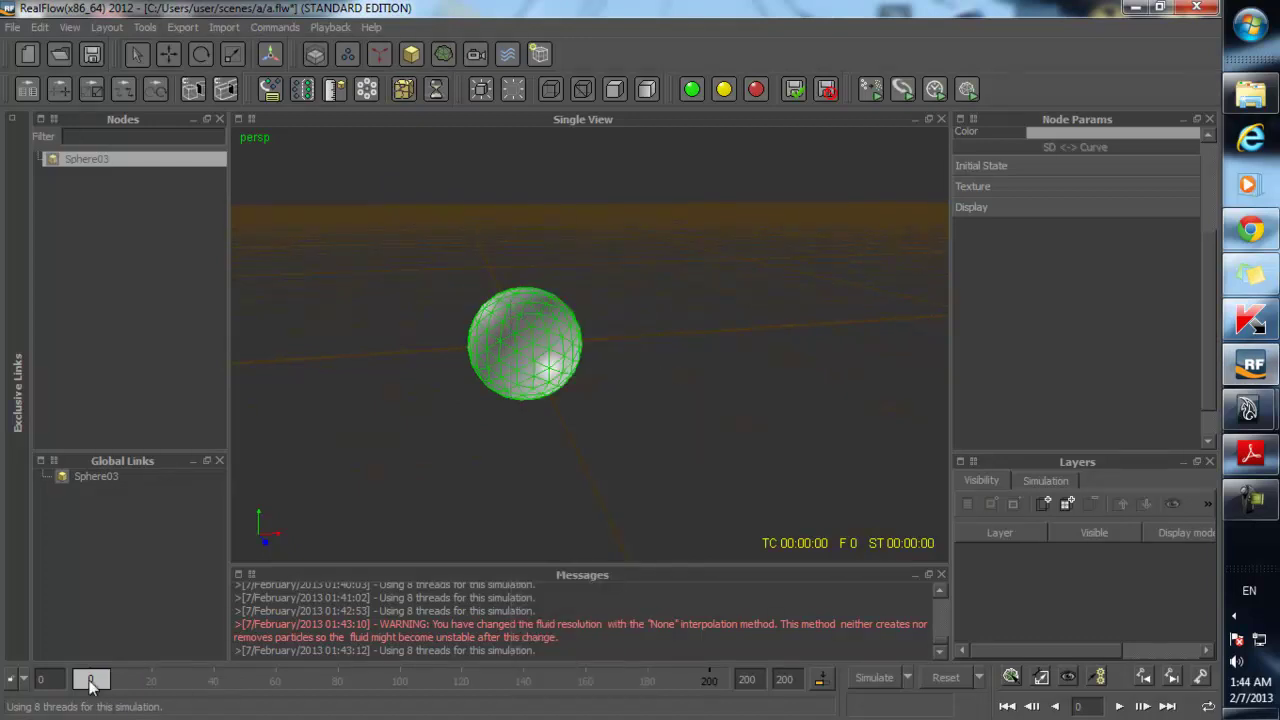
scroll(434, 428, down, 2)
scroll(1003, 288, up, 3)
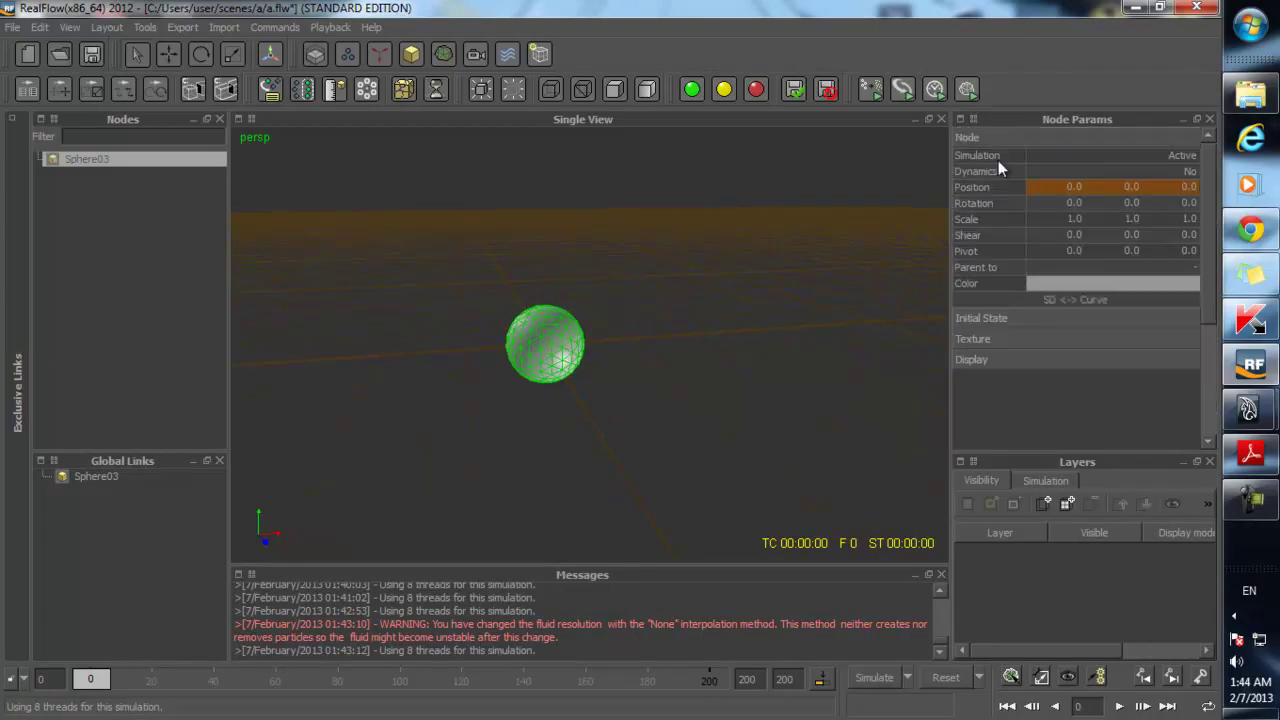
right_click(974, 188)
mouse_move(1044, 197)
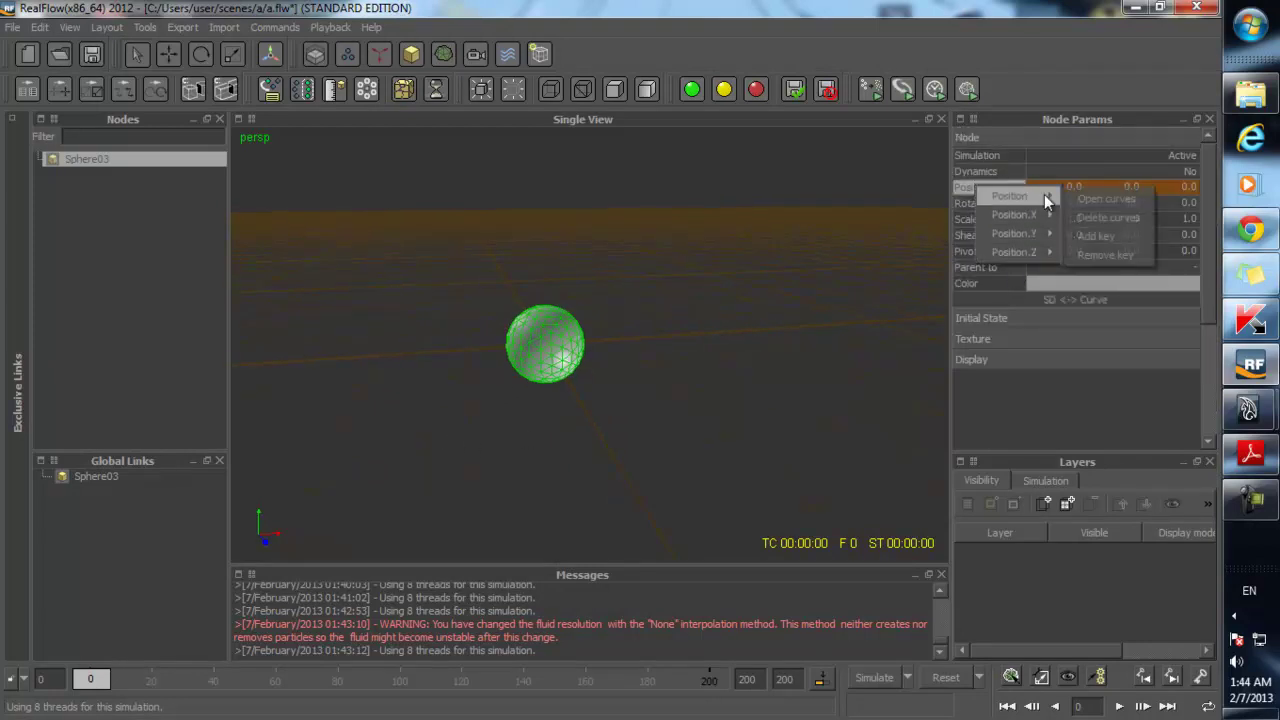
click(1113, 219)
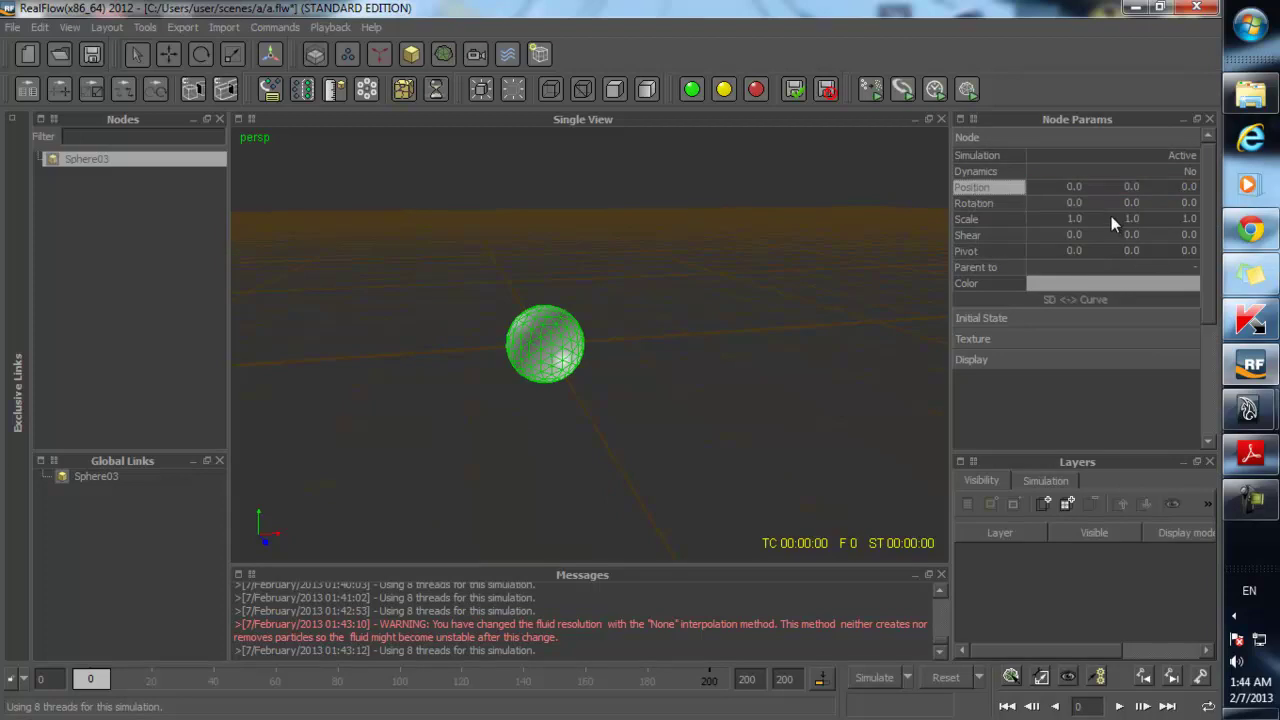
- Move the sphere straight up to a Y position of about 3.02
key(w)
drag(545, 313, 589, 166)
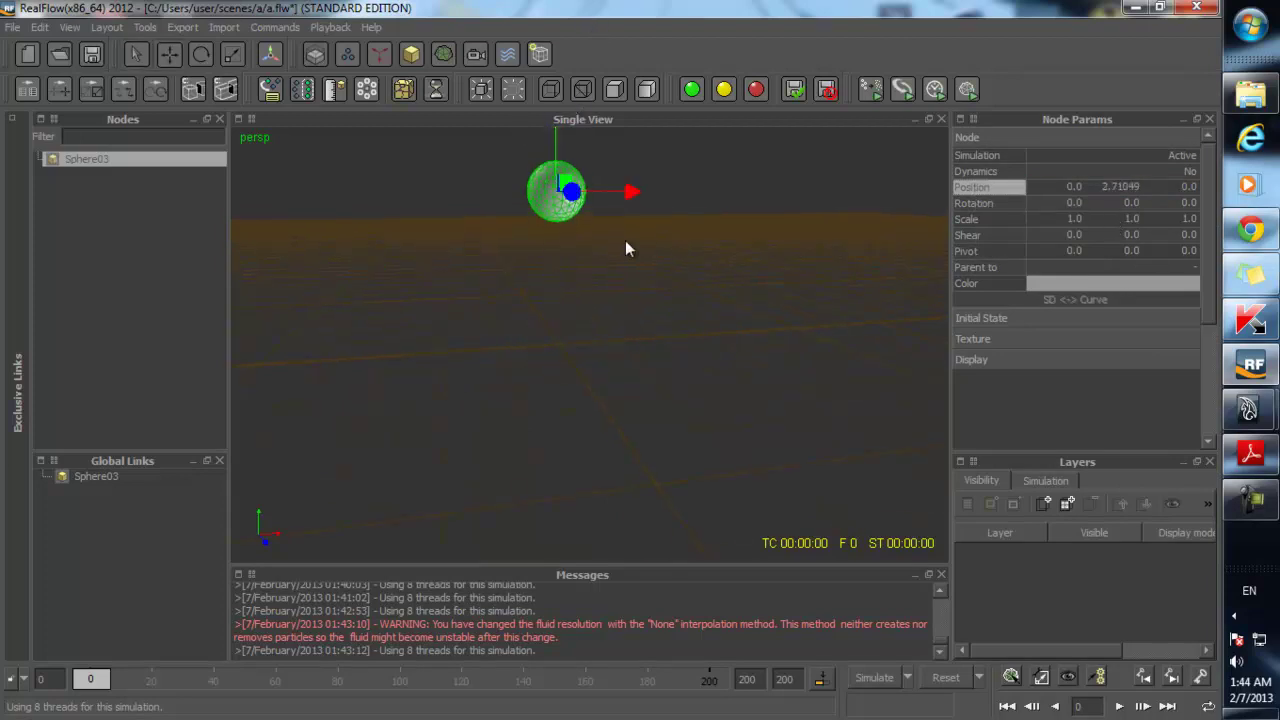
alt+right_drag(589, 170, 562, 302)
drag(539, 190, 538, 173)
alt+drag(523, 298, 534, 274)
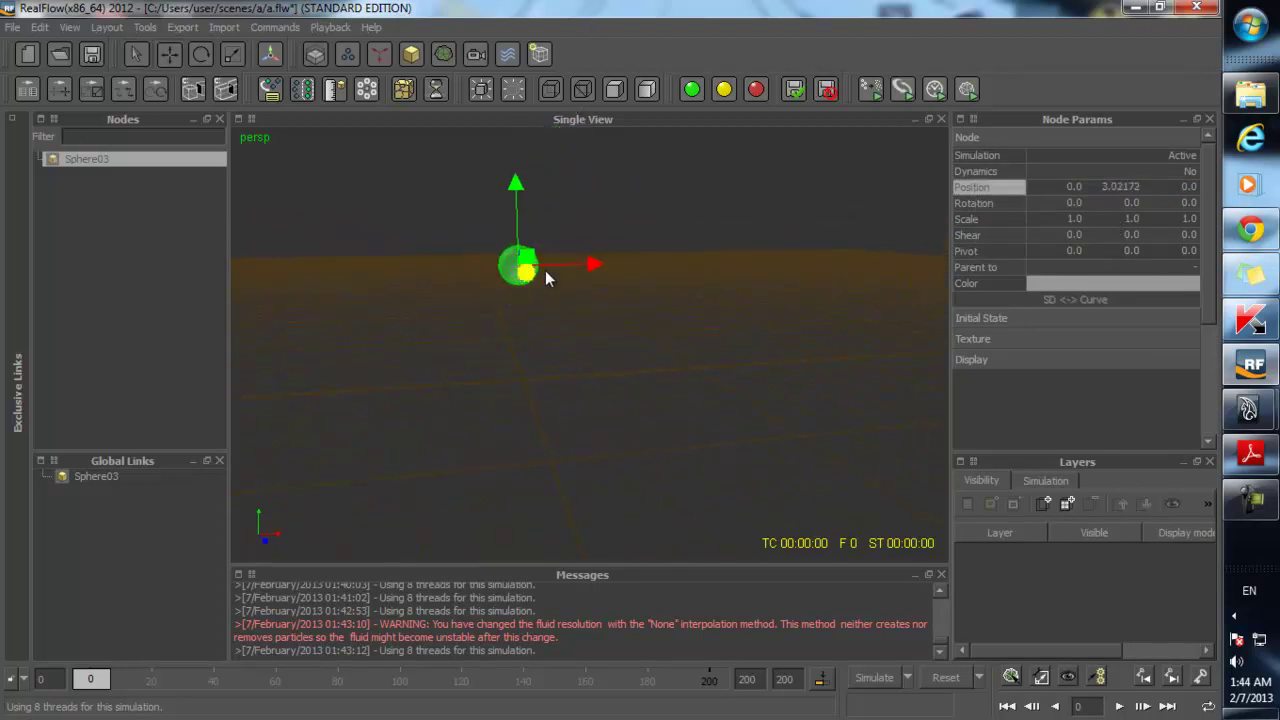
- Add a position key to the raised sphere at frame 0
scroll(534, 273, up, 2)
right_click(484, 238)
mouse_move(606, 302)
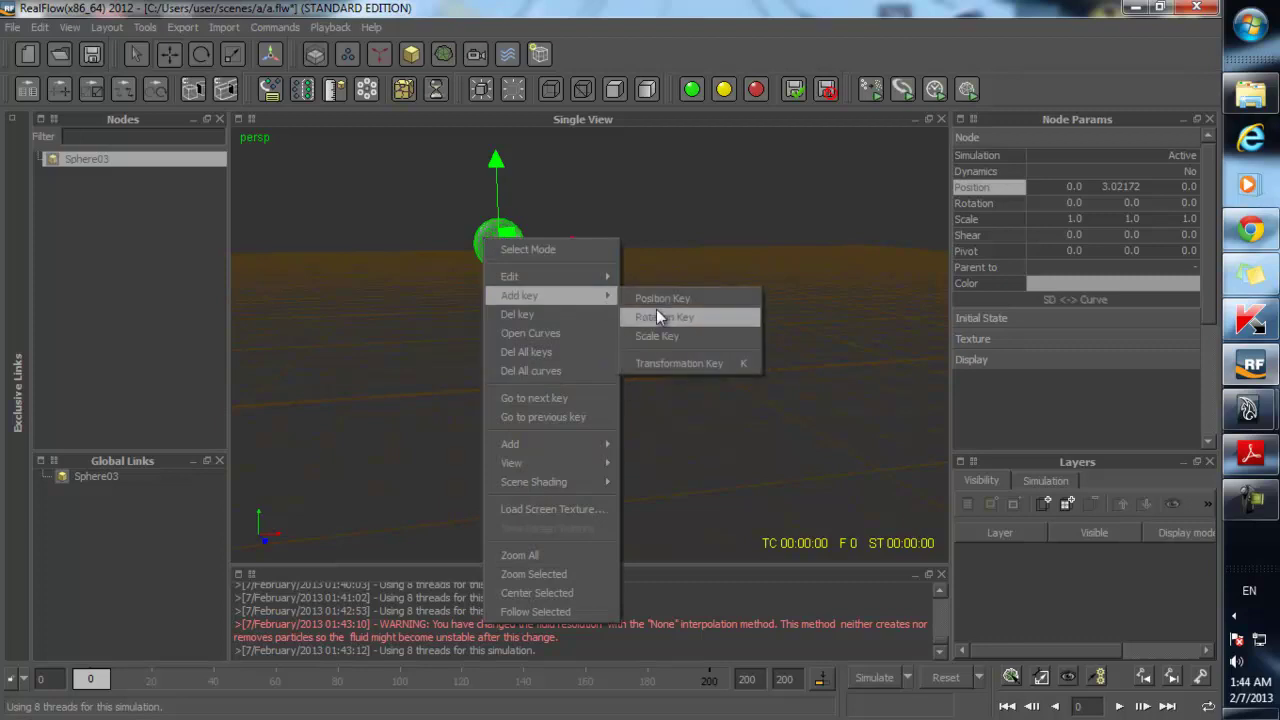
click(668, 298)
- Key the sphere's position at frame 19 with X at about 4.39, and return to frame 0
drag(93, 683, 151, 690)
right_click(486, 245)
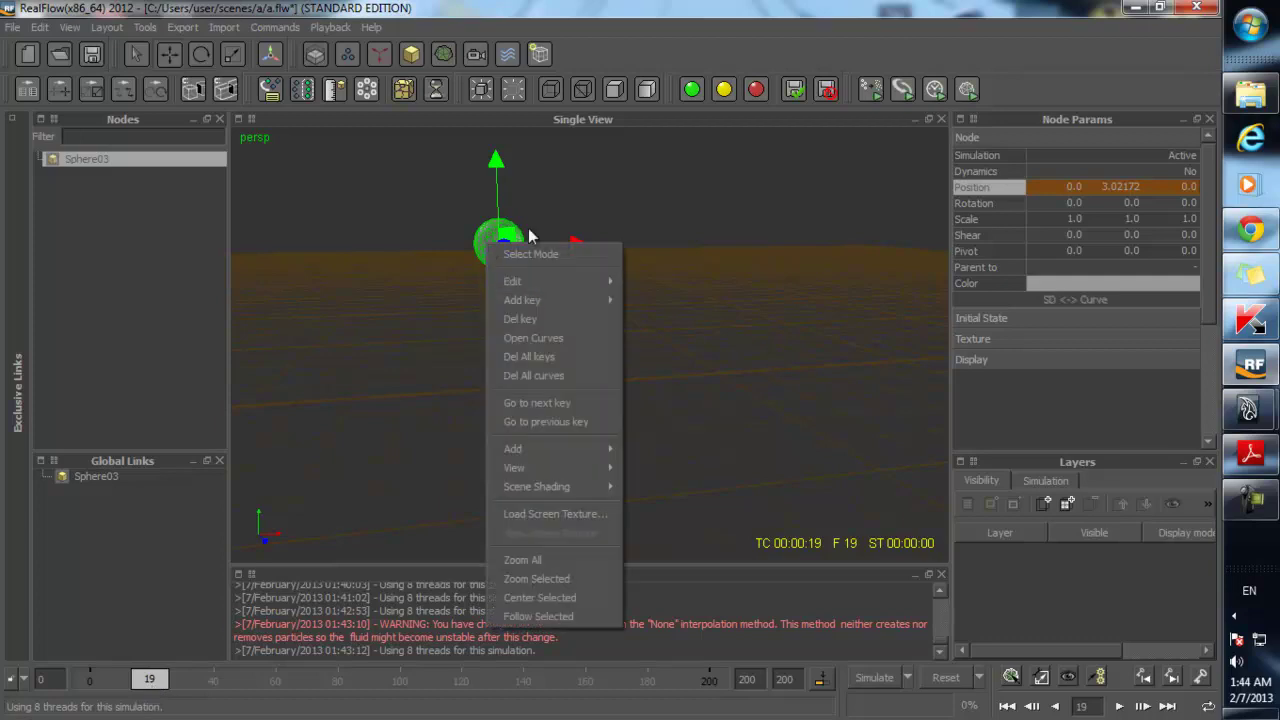
click(562, 226)
drag(575, 242, 777, 242)
right_click(687, 243)
mouse_move(775, 294)
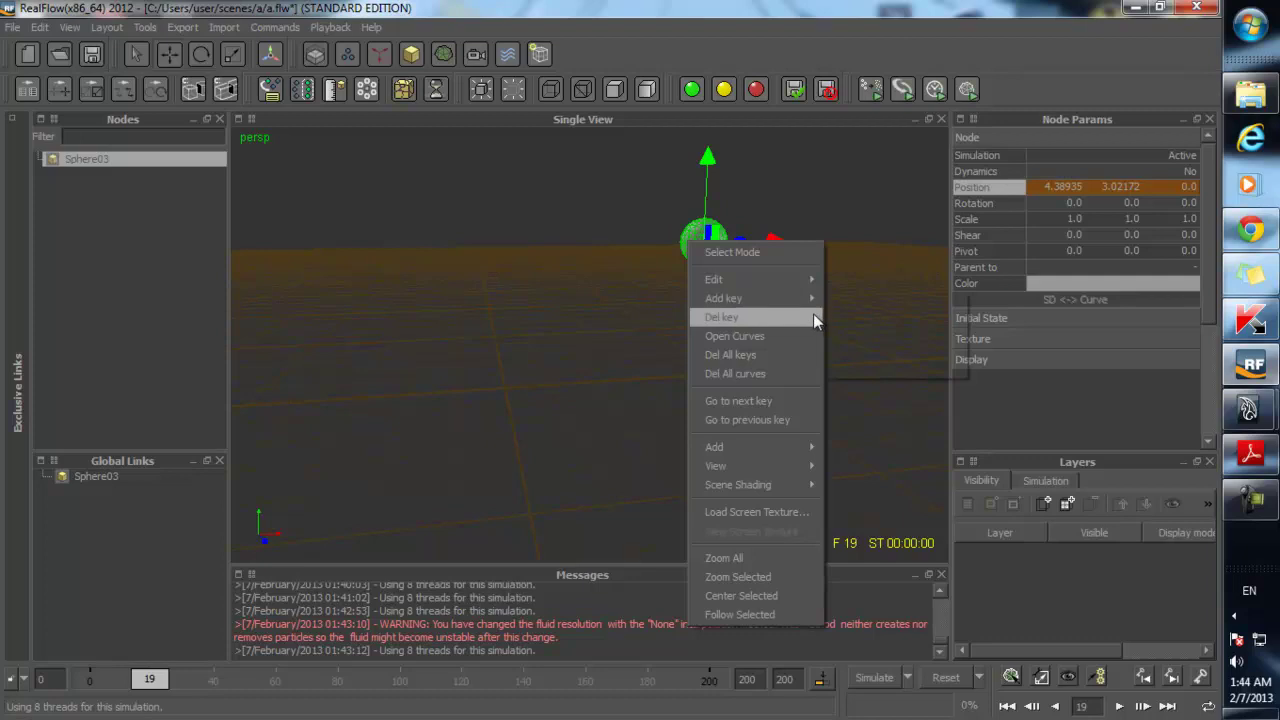
click(854, 297)
drag(149, 679, 43, 677)
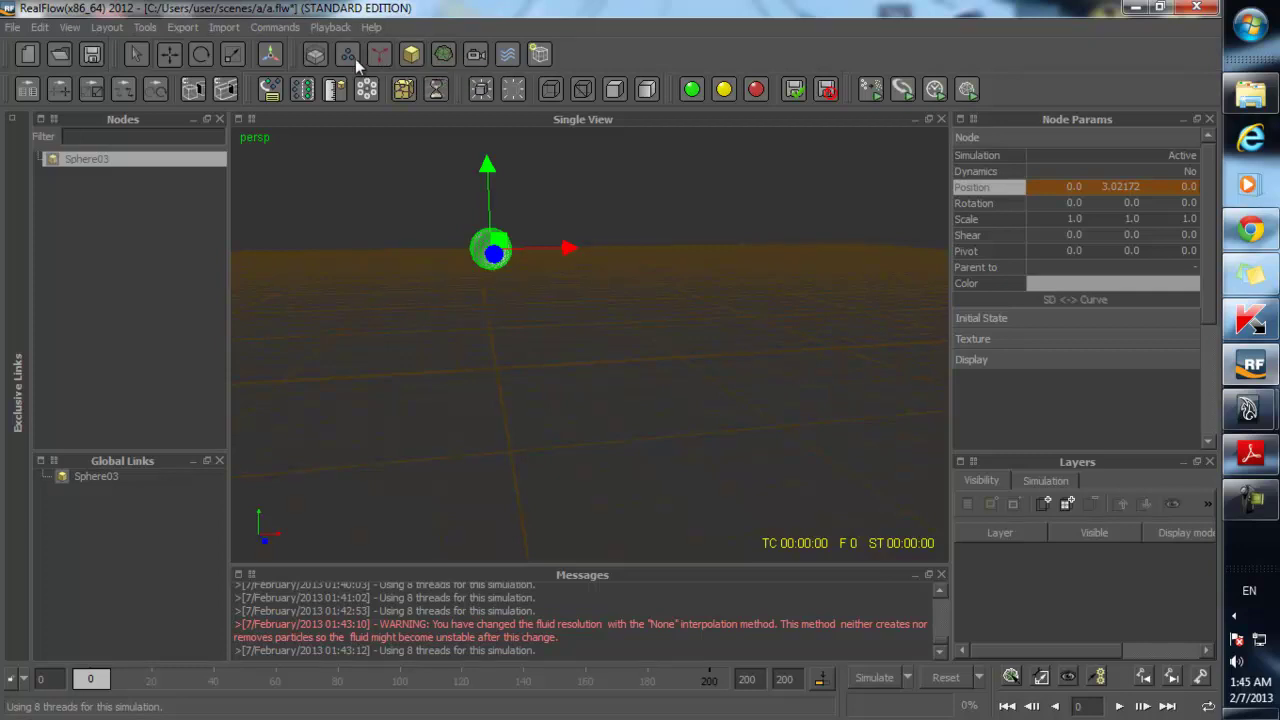
- Add a vase below the sphere and scale it to about 2.80, 1.82 and 3.52 in X, Y and Z
click(408, 57)
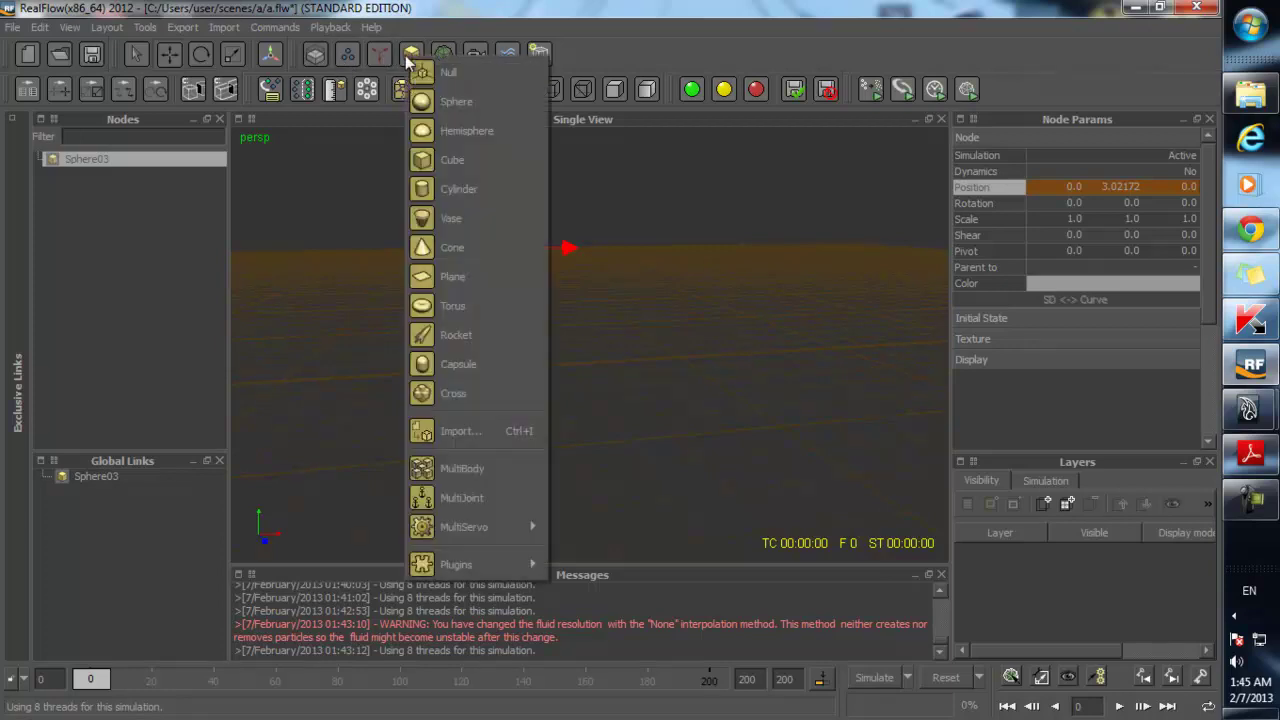
click(477, 221)
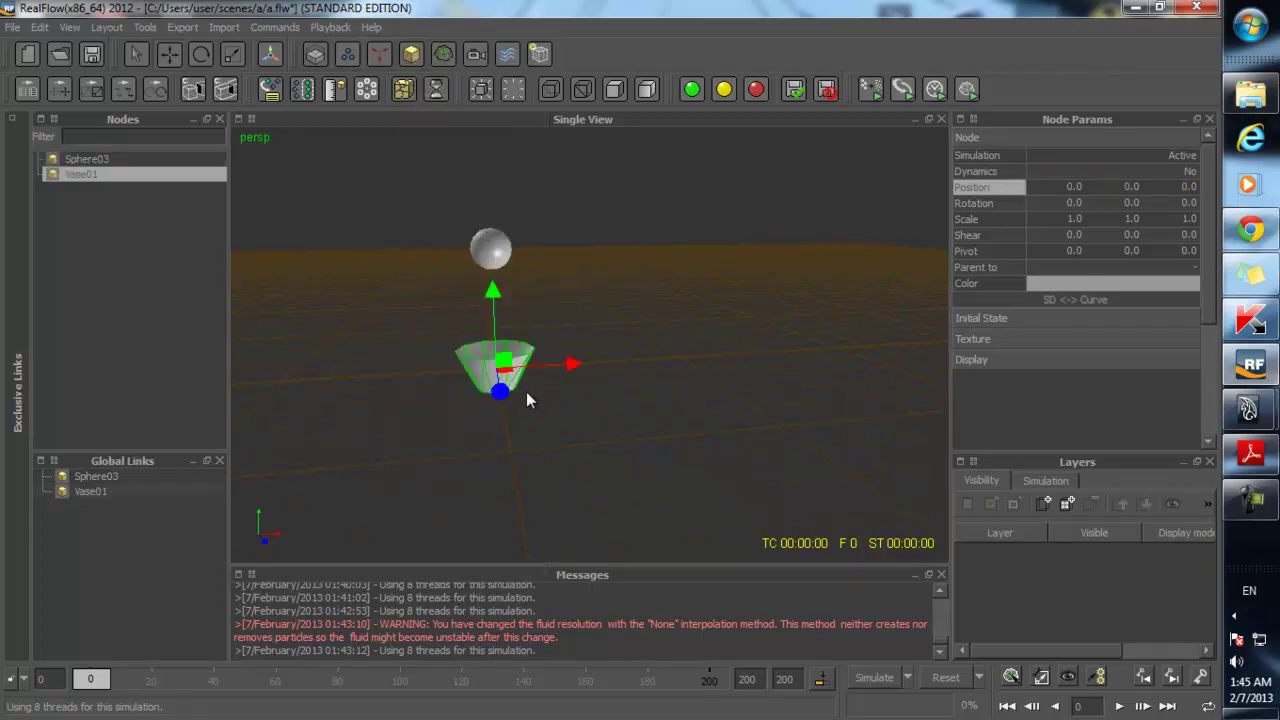
key(r)
drag(520, 408, 563, 470)
drag(565, 366, 528, 360)
drag(493, 297, 489, 276)
mouse_move(494, 312)
alt+mouse_down()
mouse_move(580, 336)
mouse_move(552, 401)
mouse_move(572, 366)
mouse_move(515, 302)
alt+mouse_up()
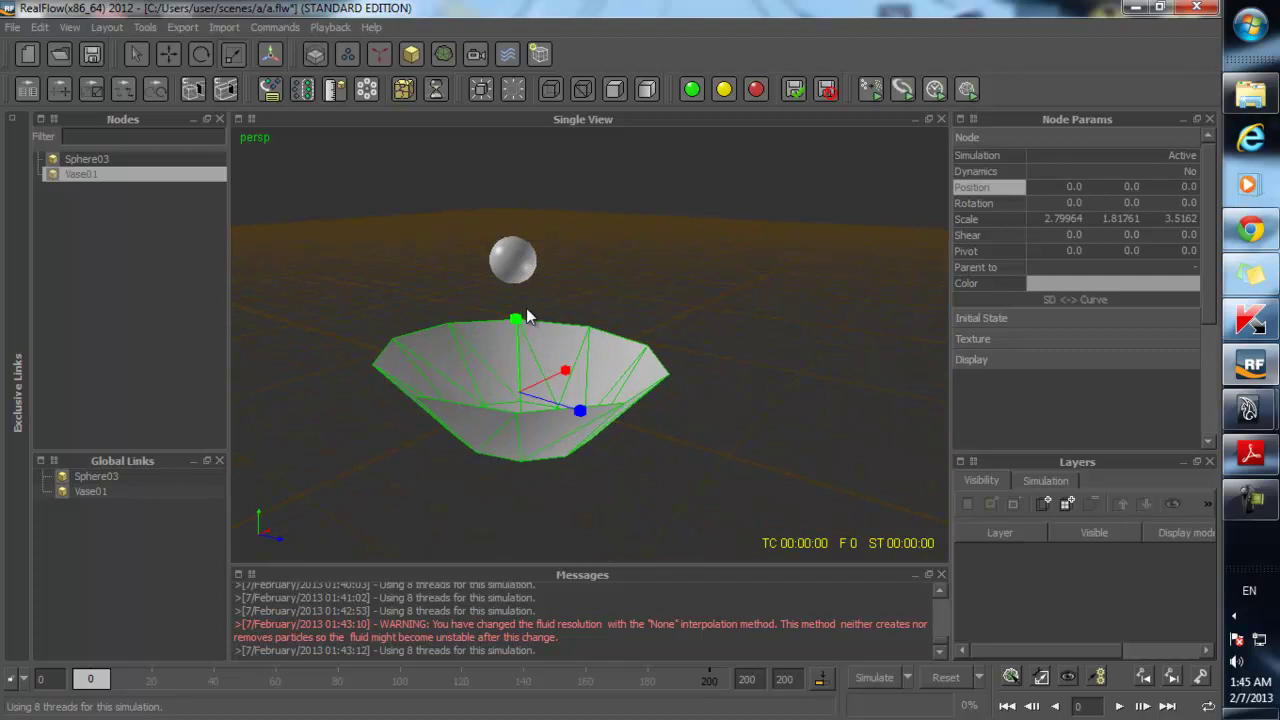
alt+drag(666, 350, 560, 340)
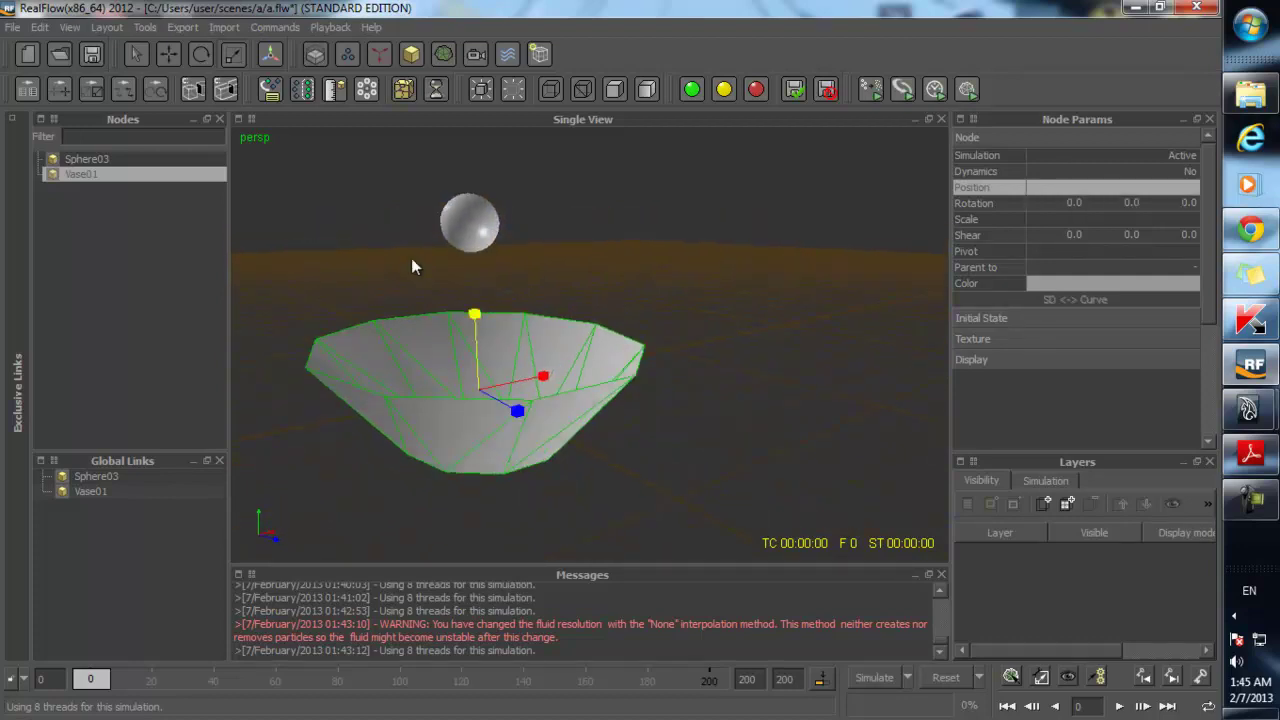
- Try a circle emitter inside the vase by running the simulation
click(361, 55)
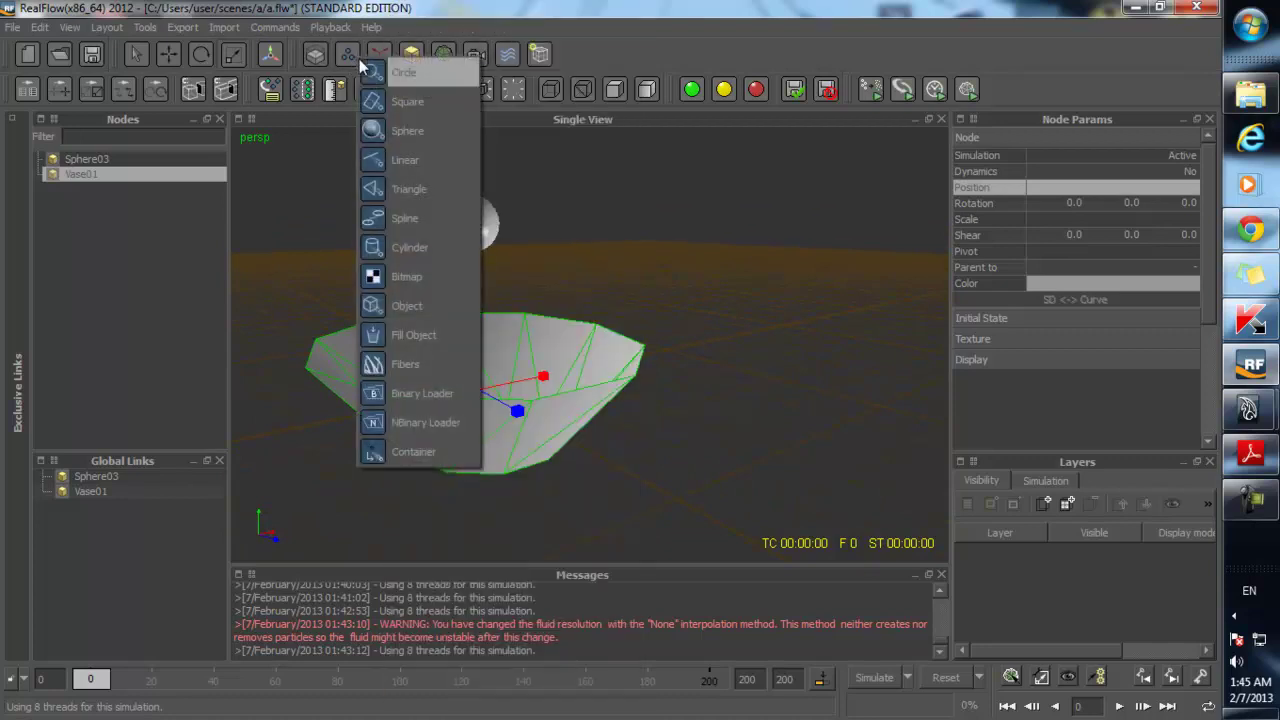
click(395, 82)
key(ctrl+a)
alt+drag(496, 371, 511, 437)
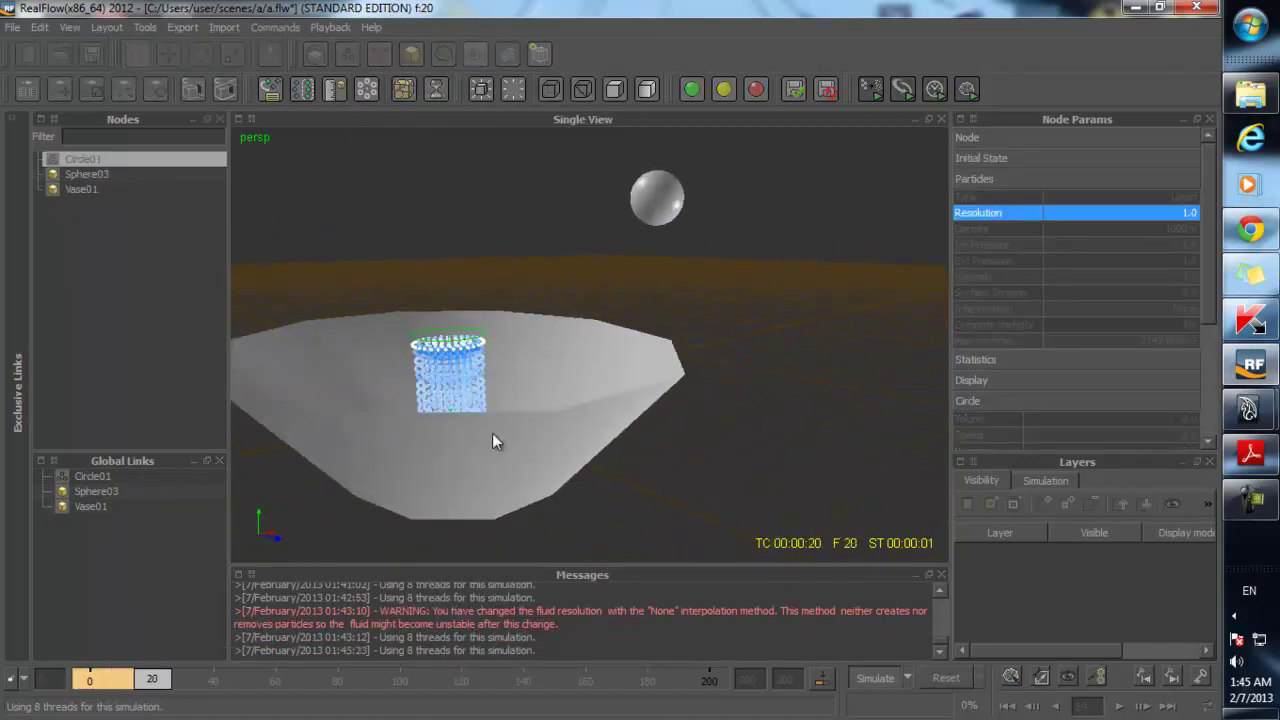
key(ctrl+a)
key(ctrl+a)
- Reset the scene and delete the circle emitter
key(ctrl+r)
click(567, 383)
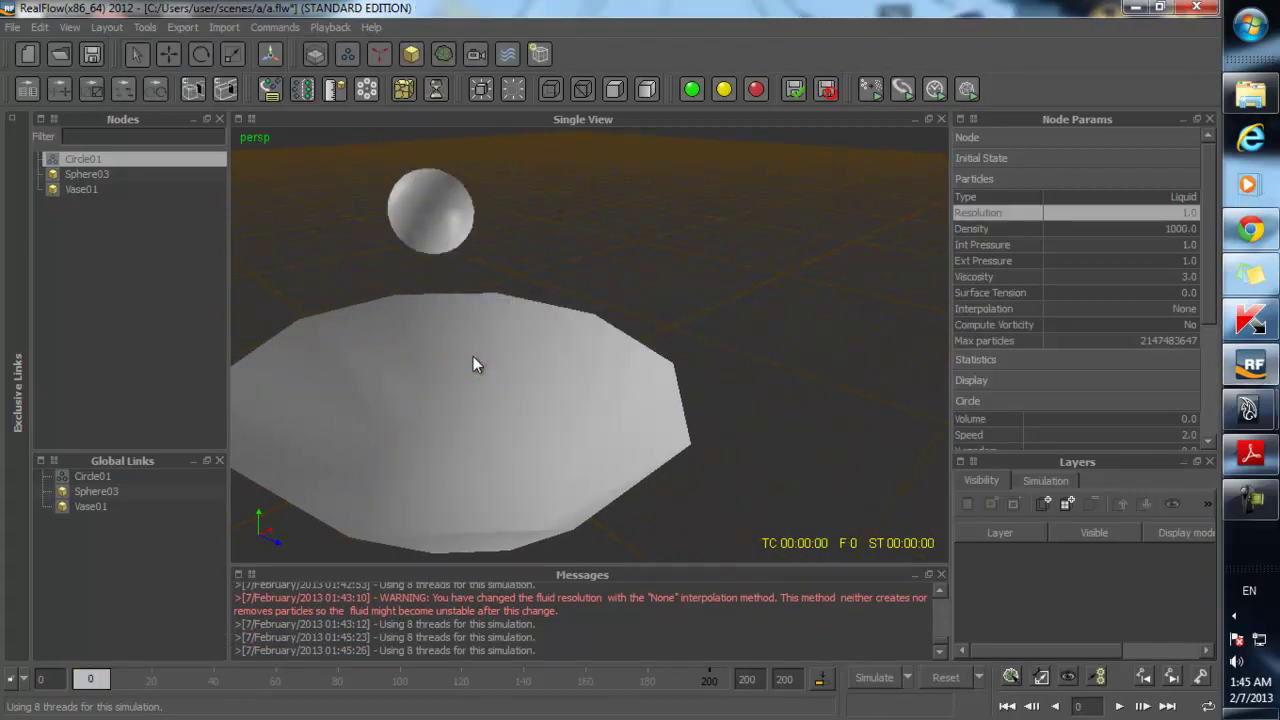
key(Delete)
- Add a Fill Object emitter and assign Vase01 as its object
alt+drag(545, 416, 456, 368)
click(456, 368)
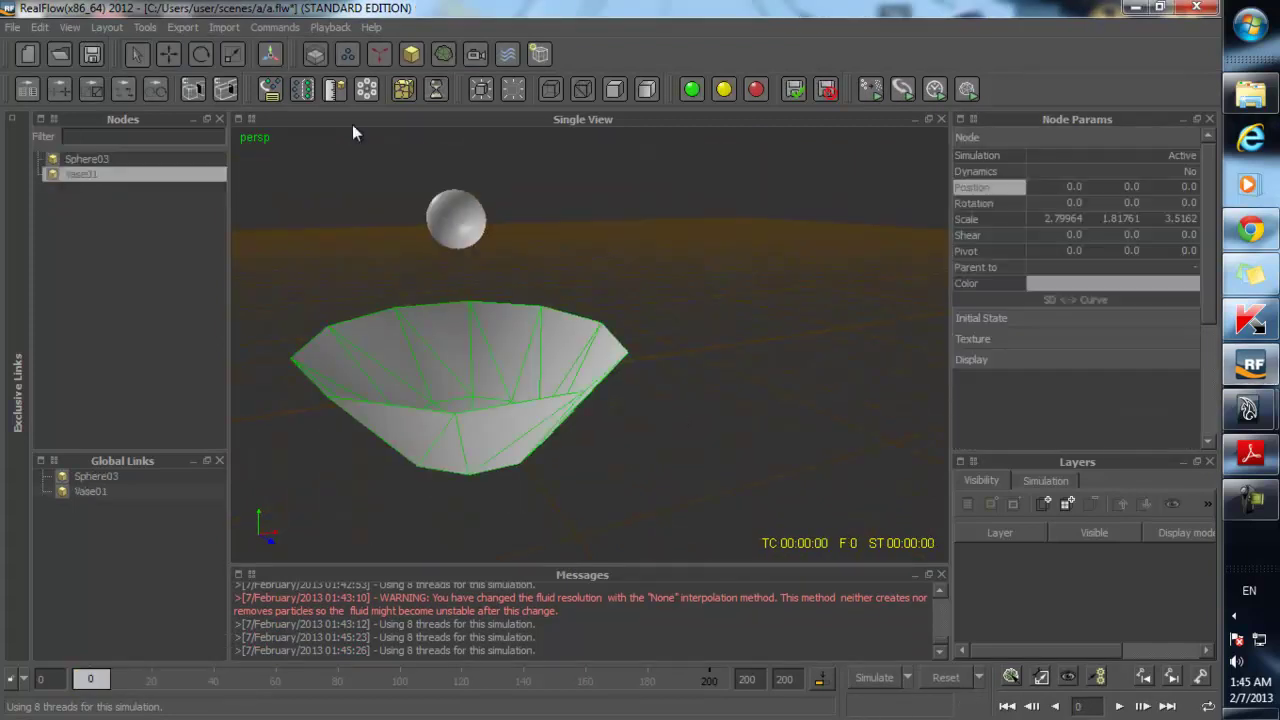
click(340, 56)
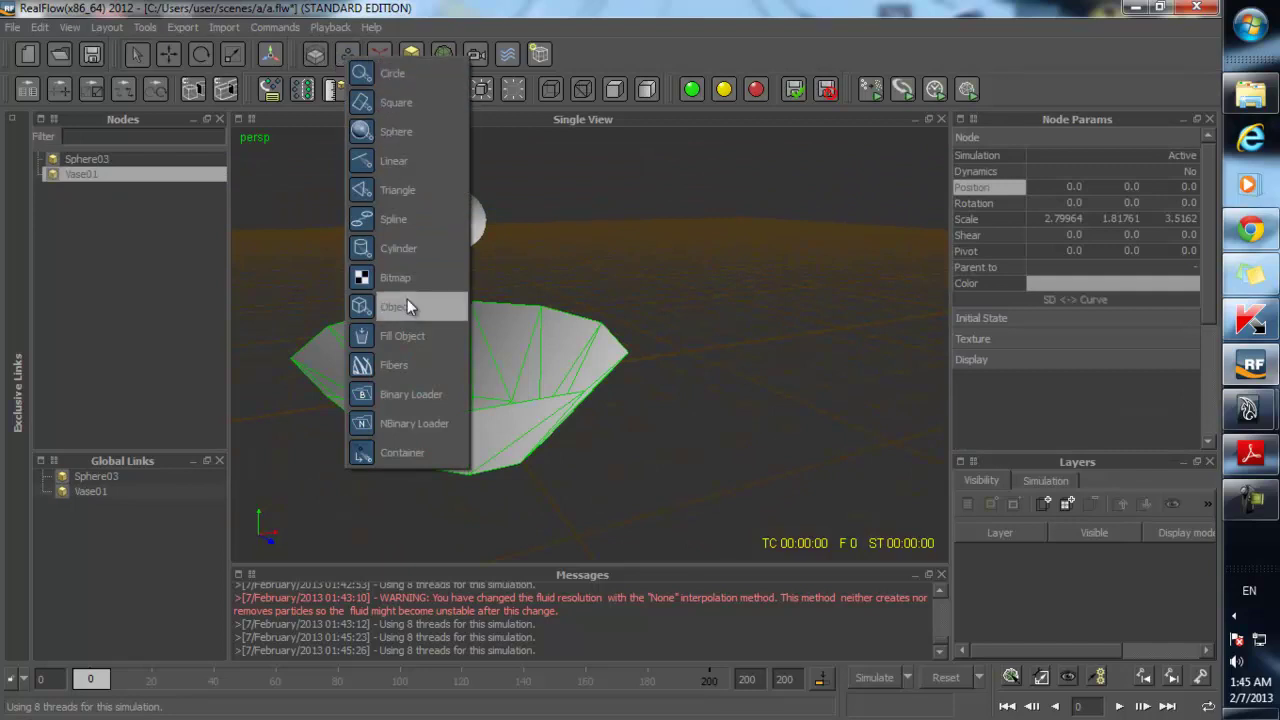
click(406, 334)
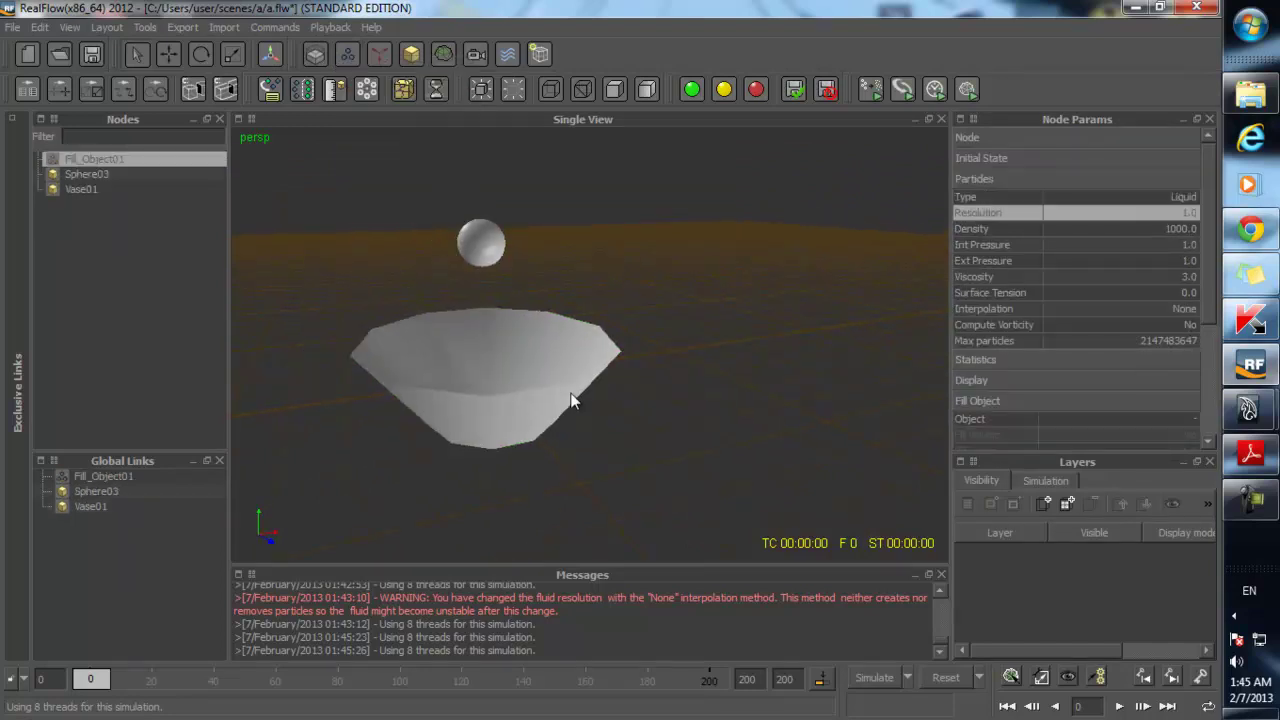
scroll(571, 400, up, 2)
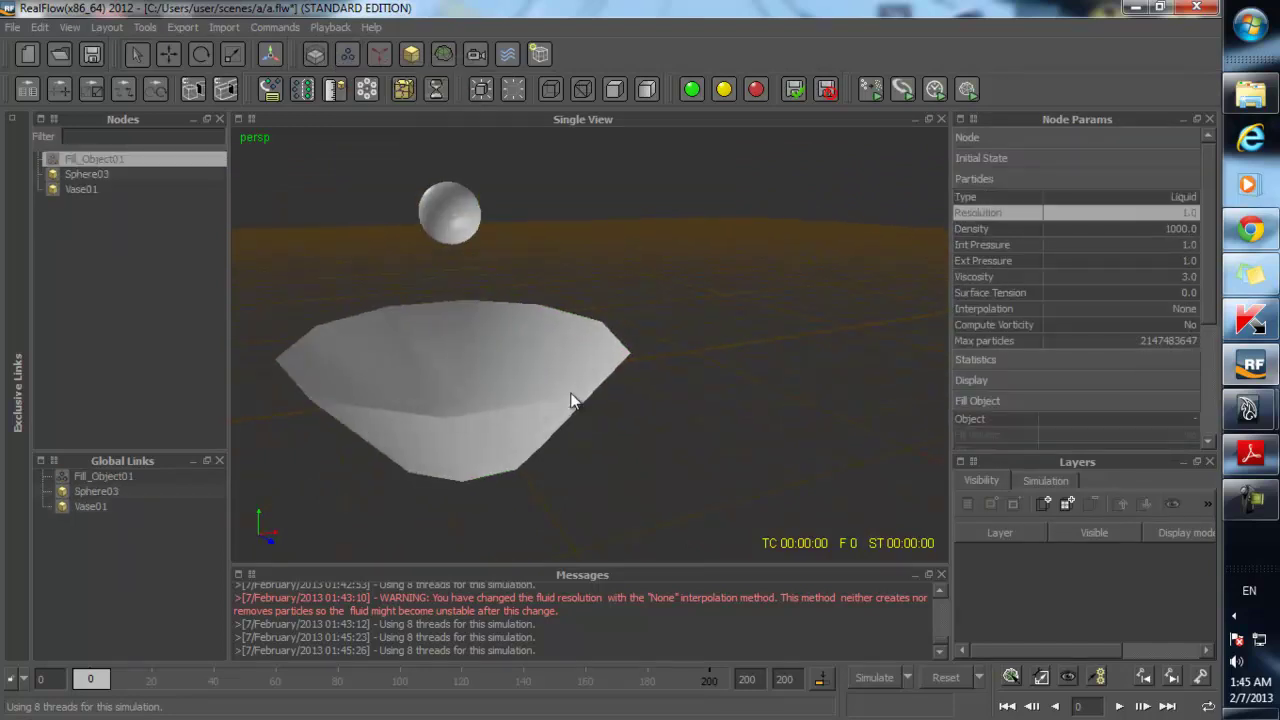
scroll(1048, 412, down, 2)
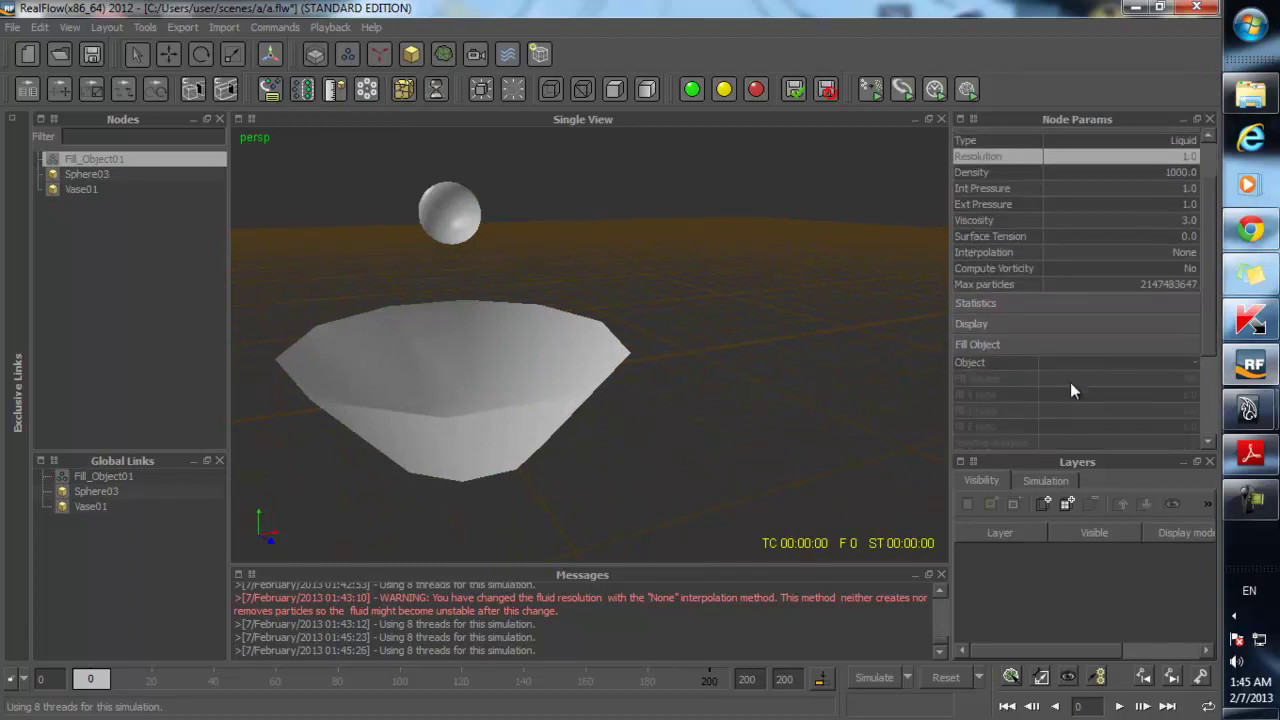
click(1155, 362)
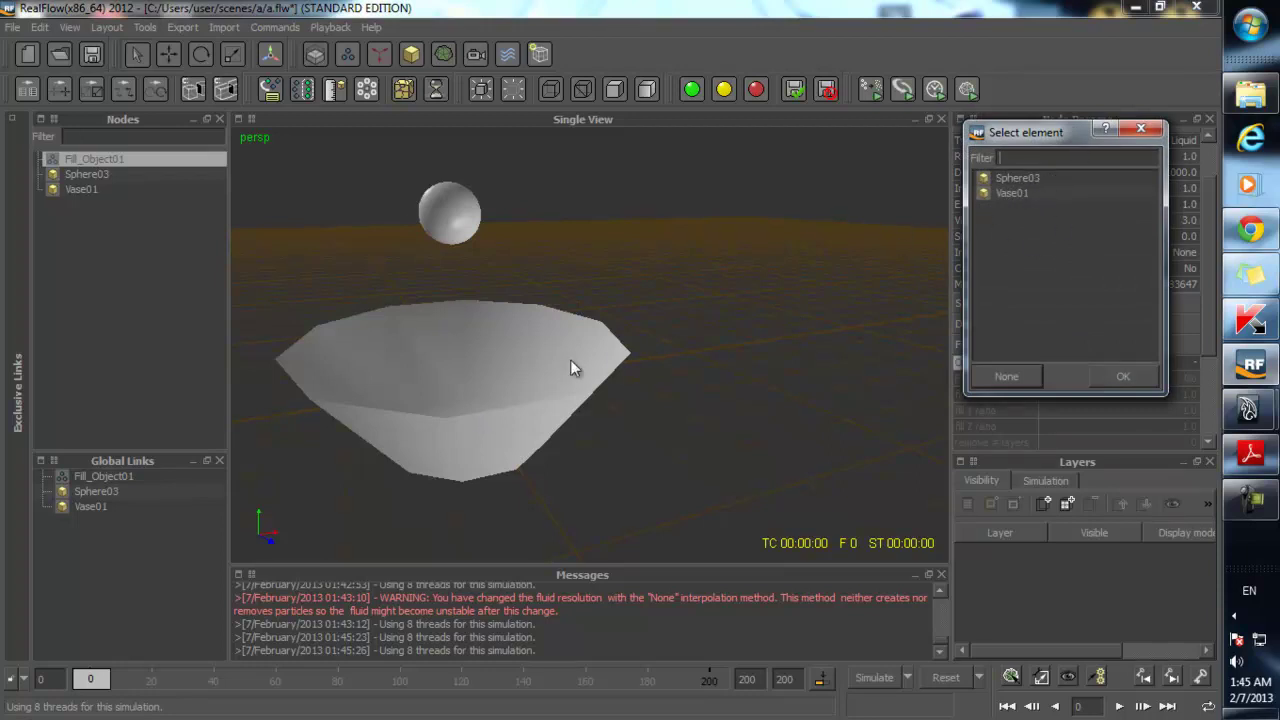
double_click(1012, 193)
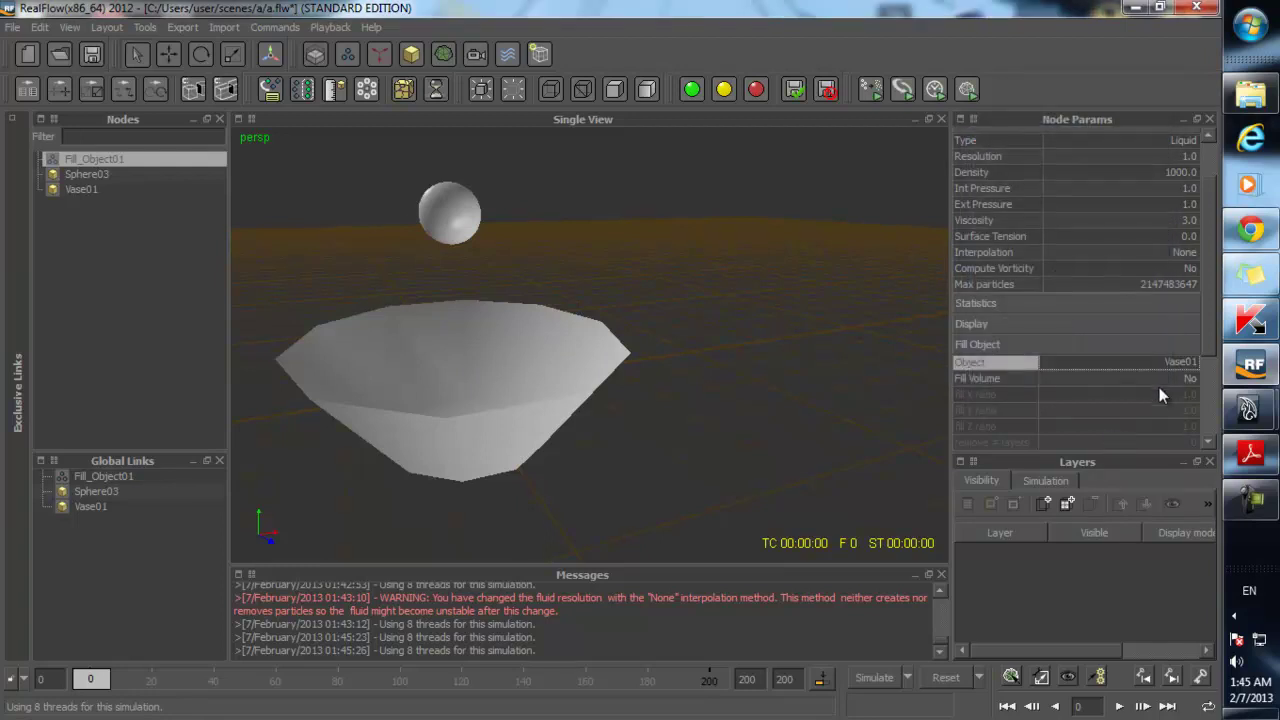
- Enable Fill Volume on the Fill Object emitter and run the simulation with the particles in the vase
double_click(1134, 380)
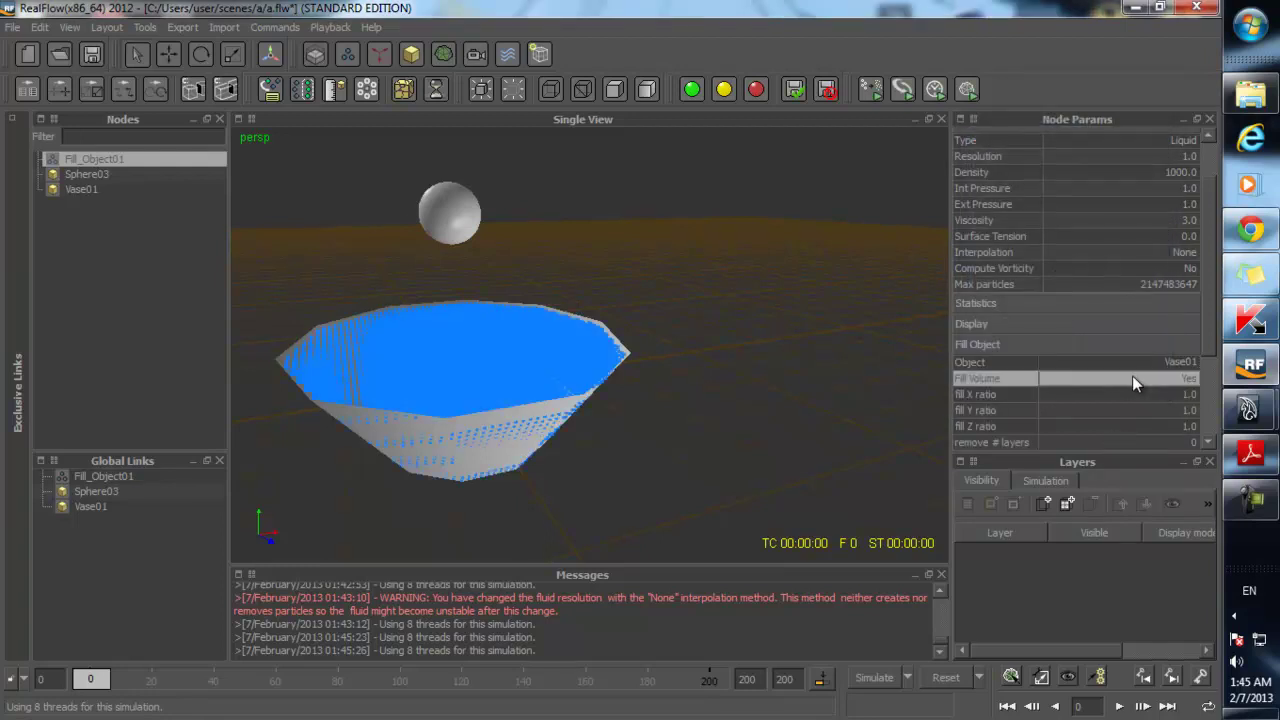
alt+drag(628, 350, 533, 423)
key(alt+a)
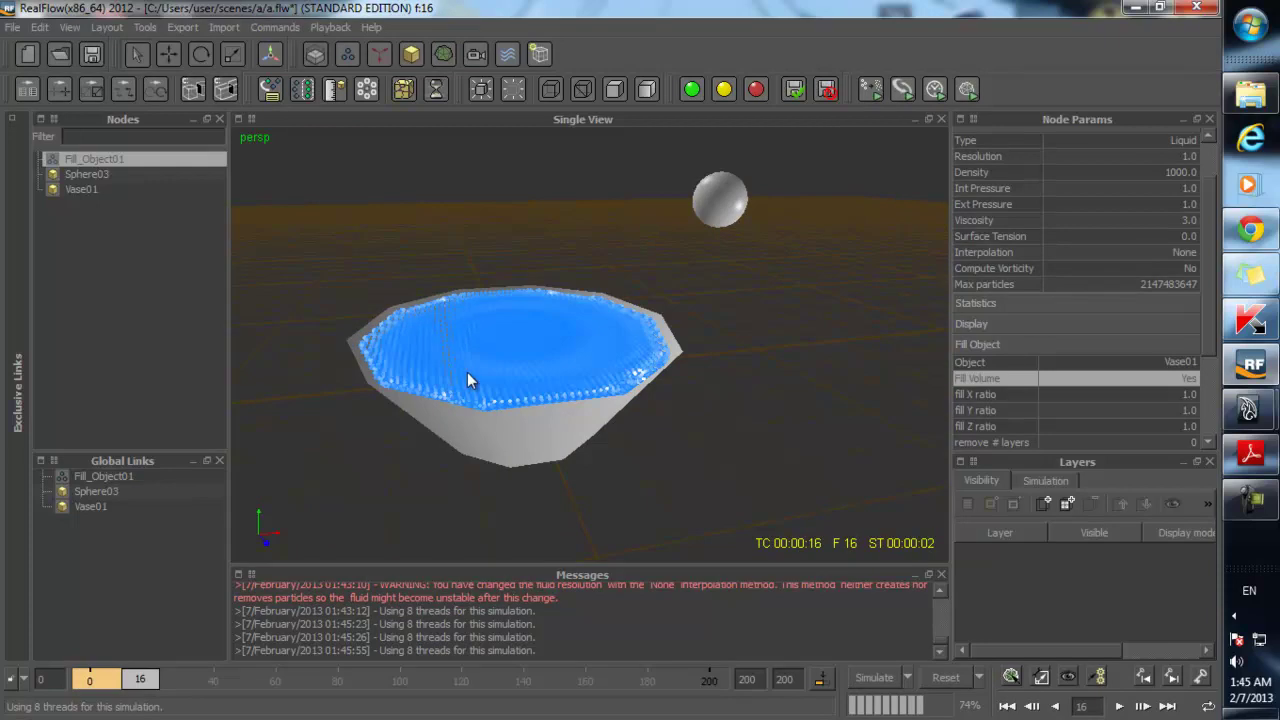
- Add a Gravity daemon and a Drag Force daemon to the scene
click(382, 53)
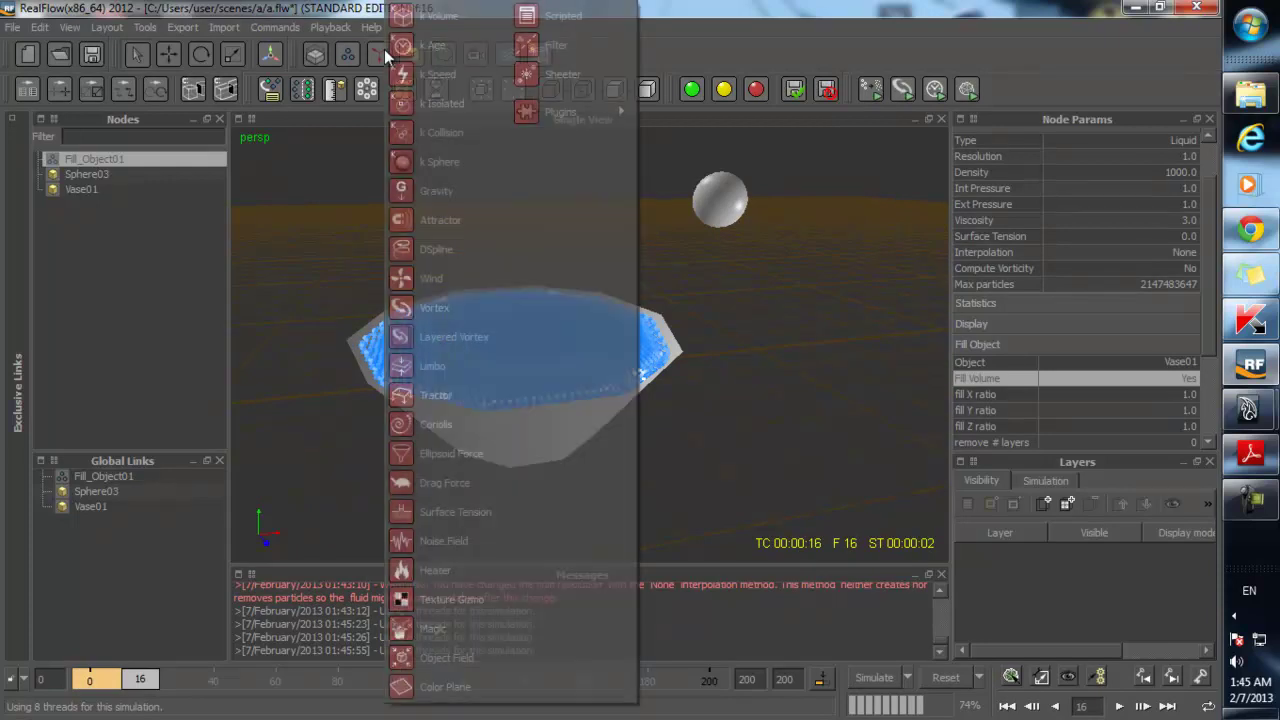
click(458, 190)
click(384, 55)
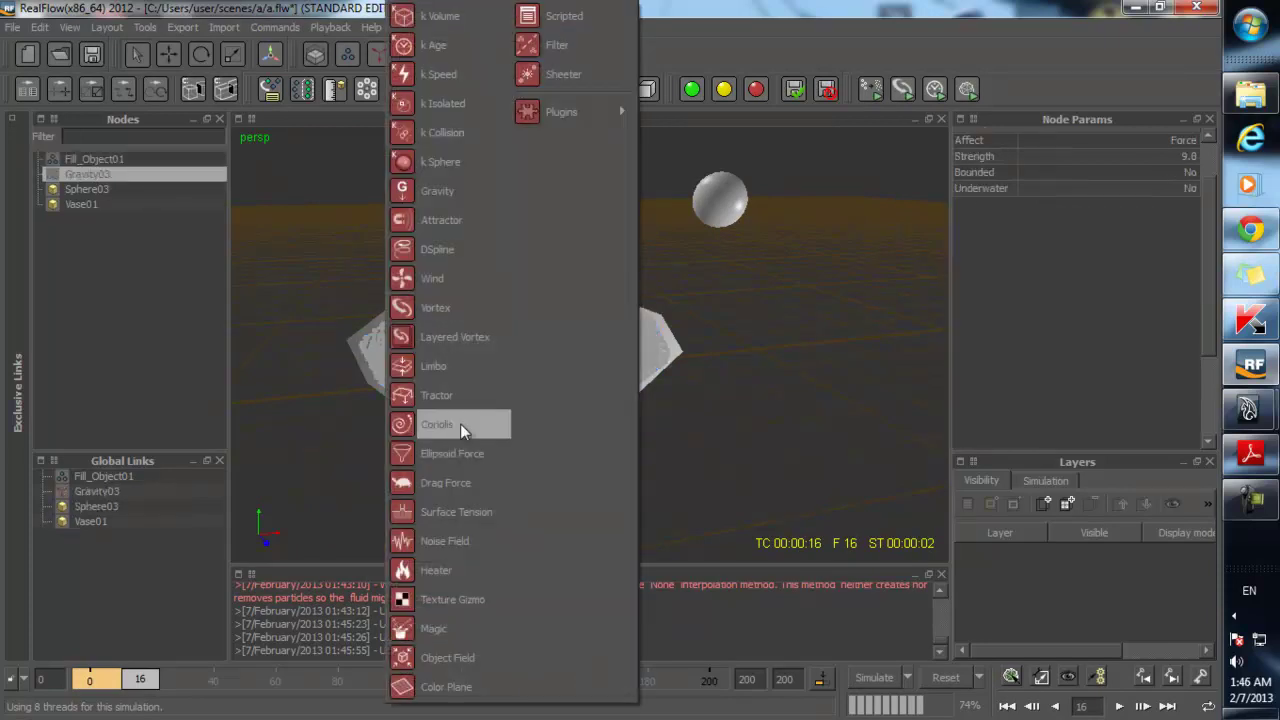
click(444, 482)
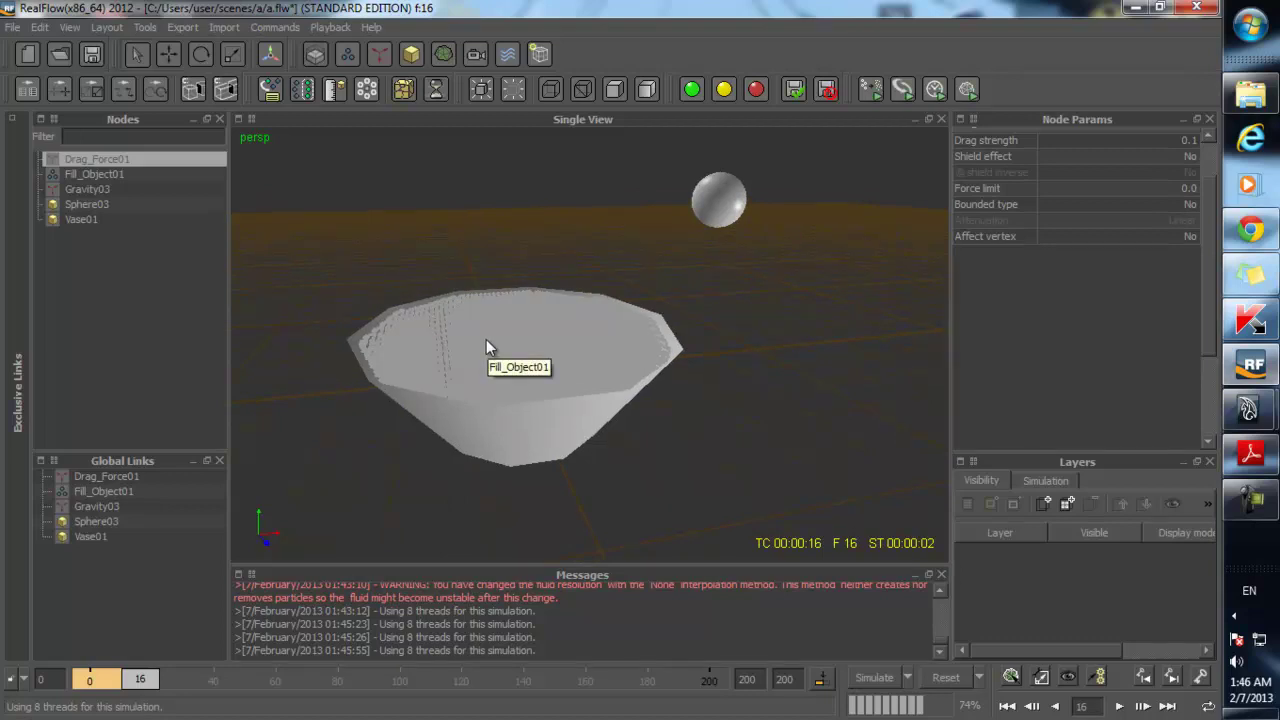
- Run the simulation with both daemons, examine the fluid in the vase, and stop it
alt+drag(468, 350, 467, 330)
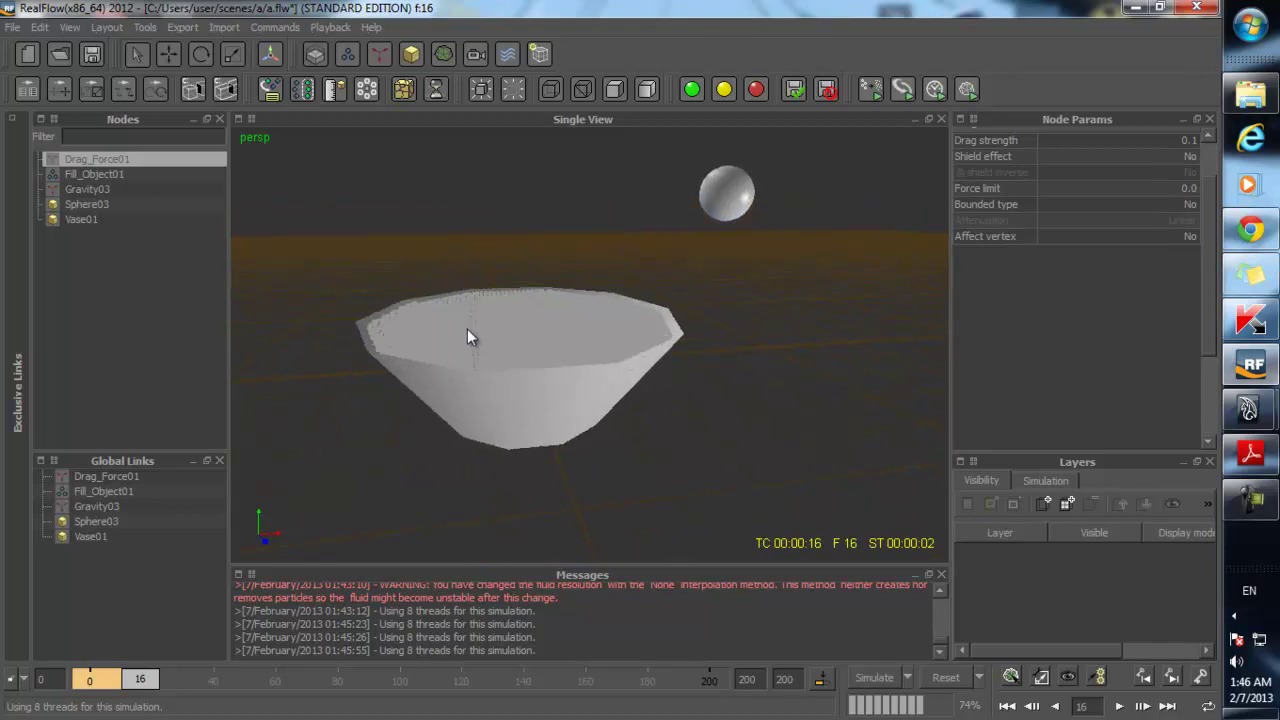
key(alt+a)
click(548, 331)
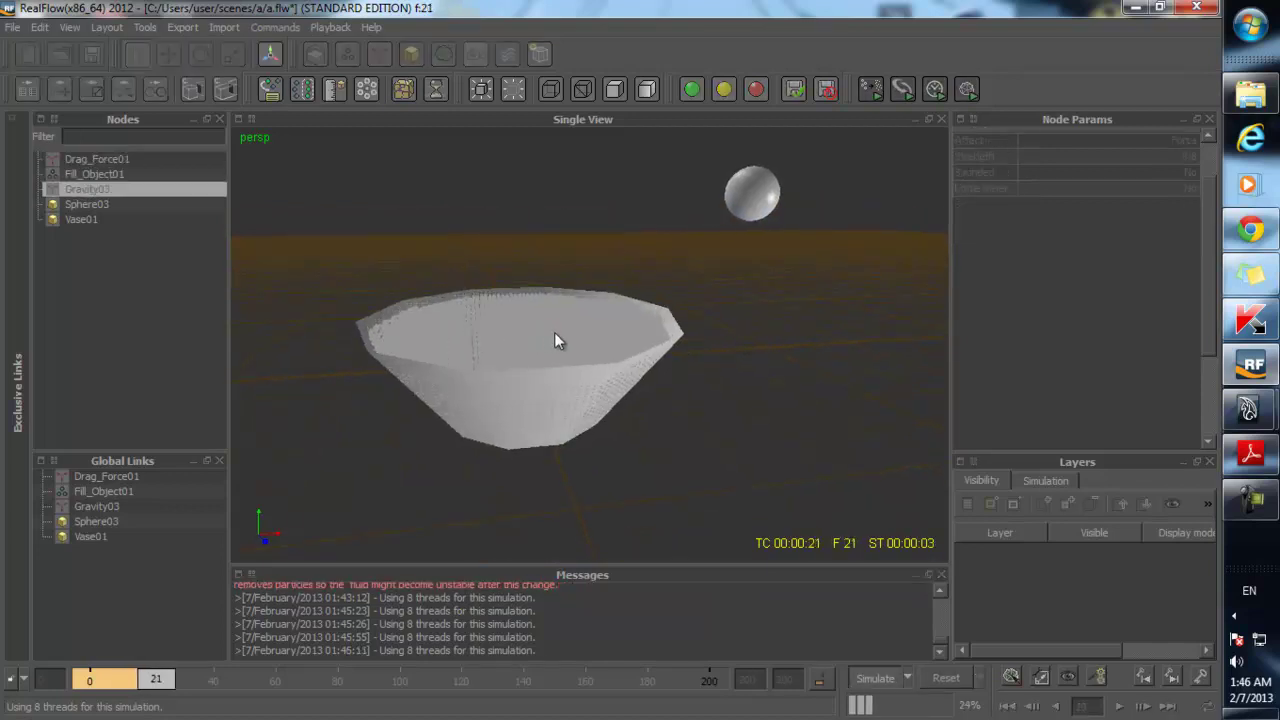
click(498, 328)
alt+drag(498, 328, 568, 379)
scroll(537, 415, up, 3)
scroll(537, 415, down, 2)
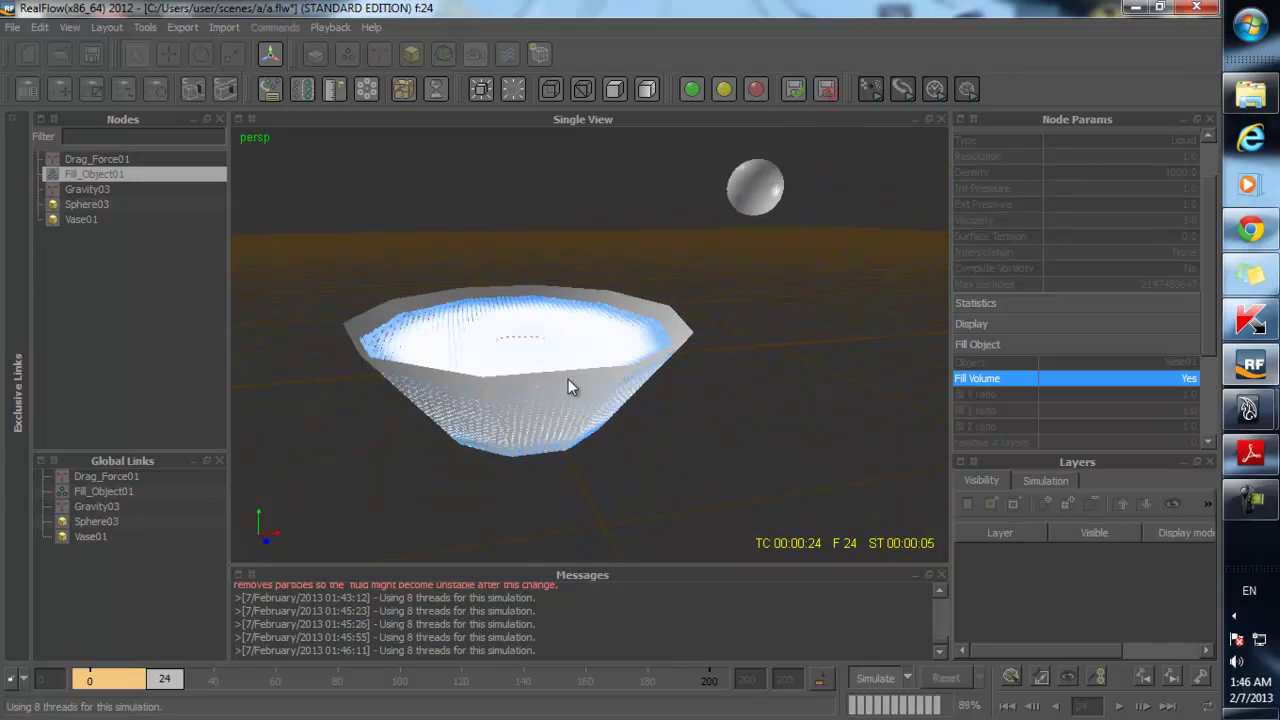
scroll(568, 379, up, 2)
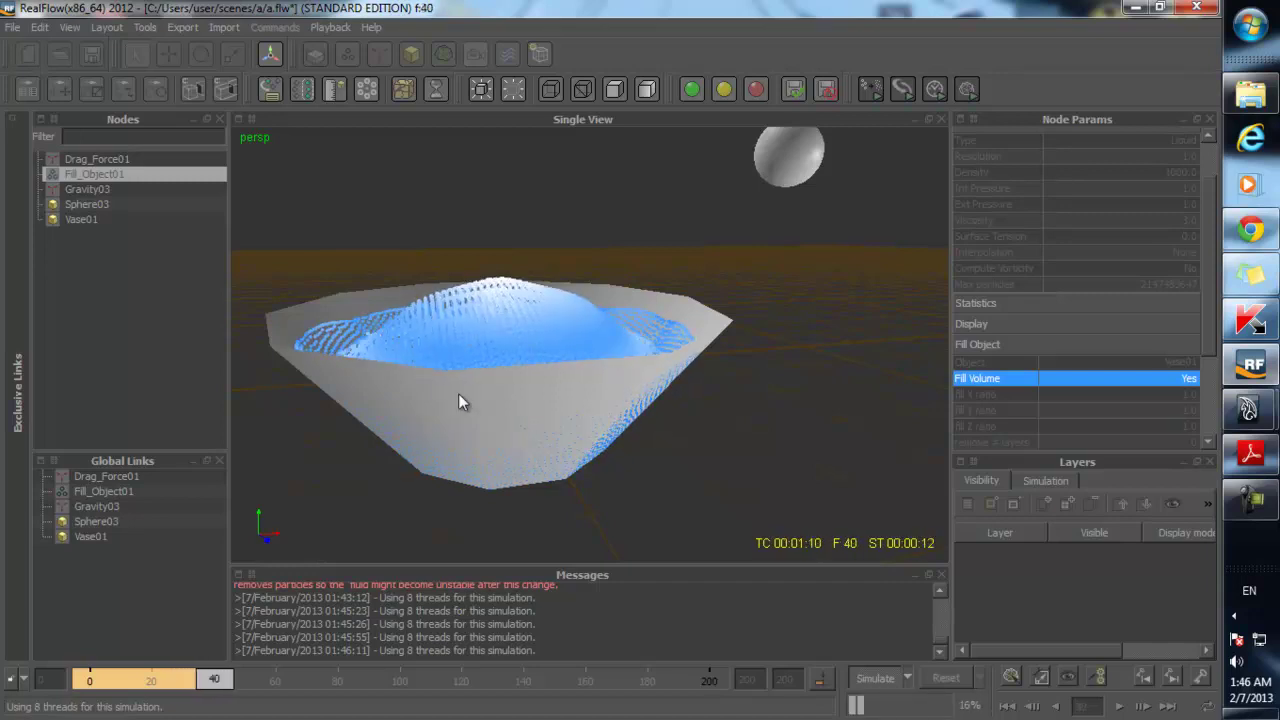
alt+drag(457, 433, 527, 380)
scroll(546, 400, down, 4)
key(Escape)
- Open the position curves of Sphere03 in the Curve Editor
click(733, 211)
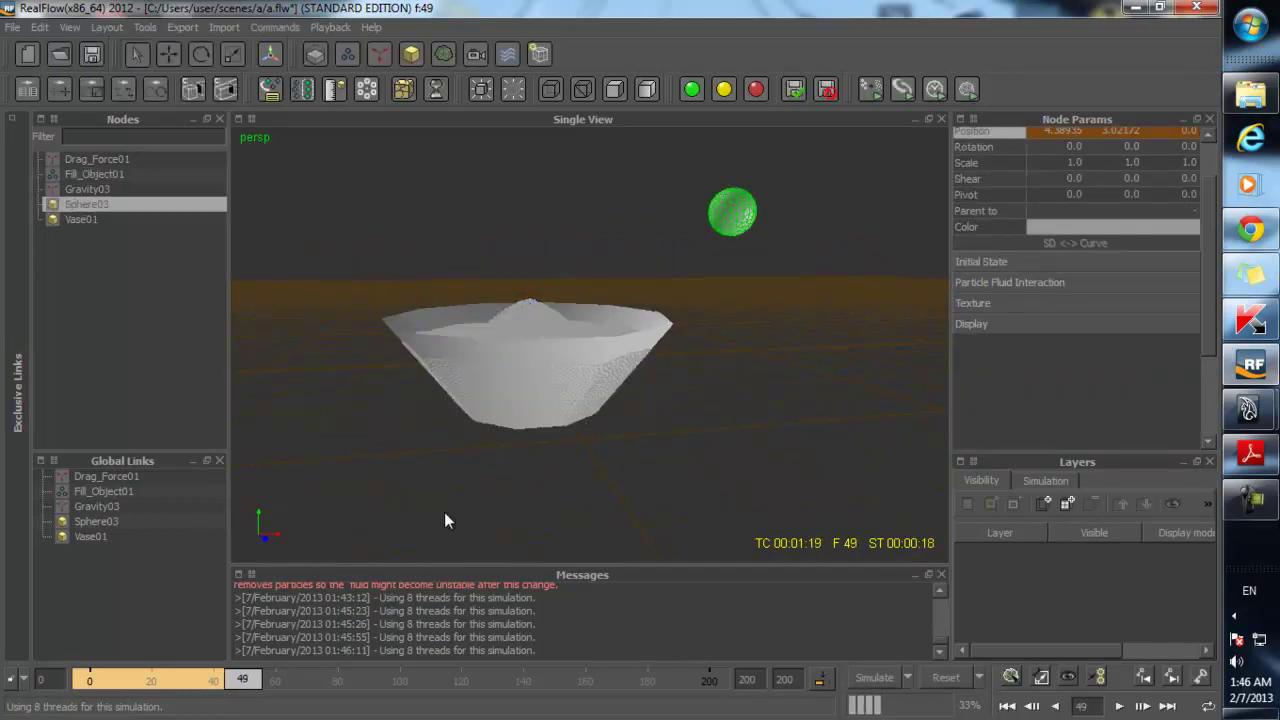
scroll(970, 230, up, 1)
right_click(986, 188)
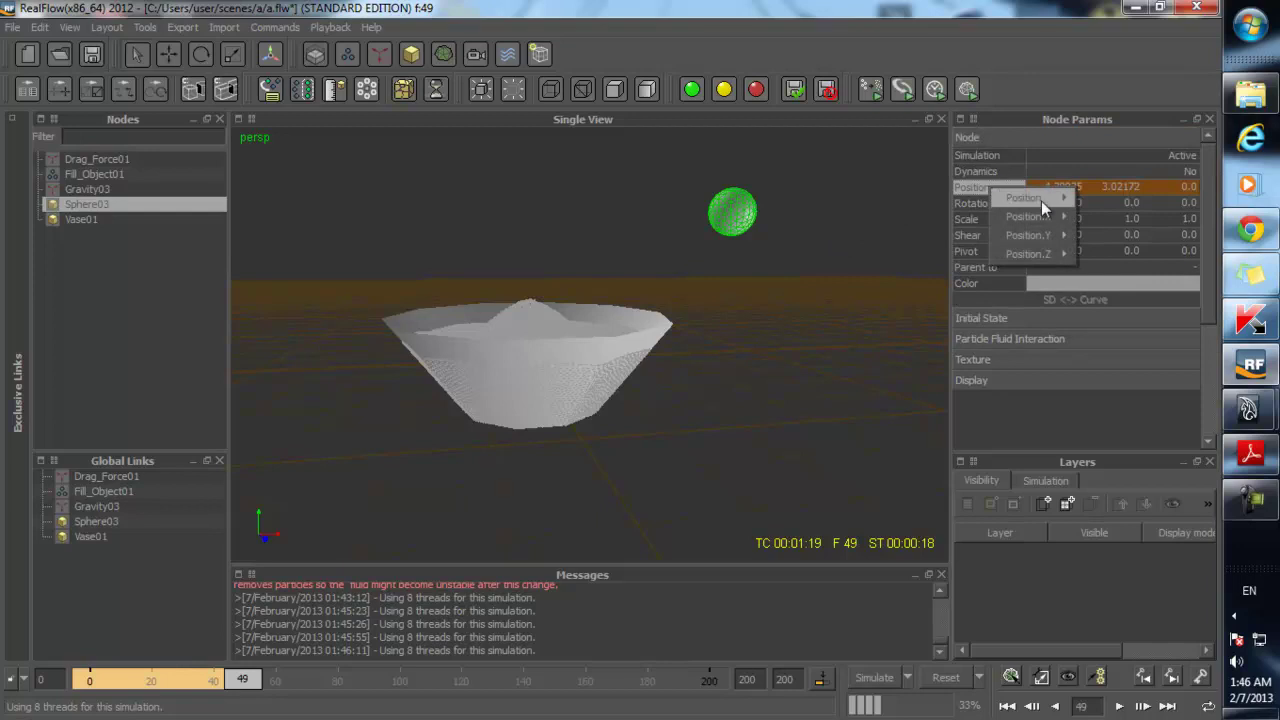
mouse_move(1041, 201)
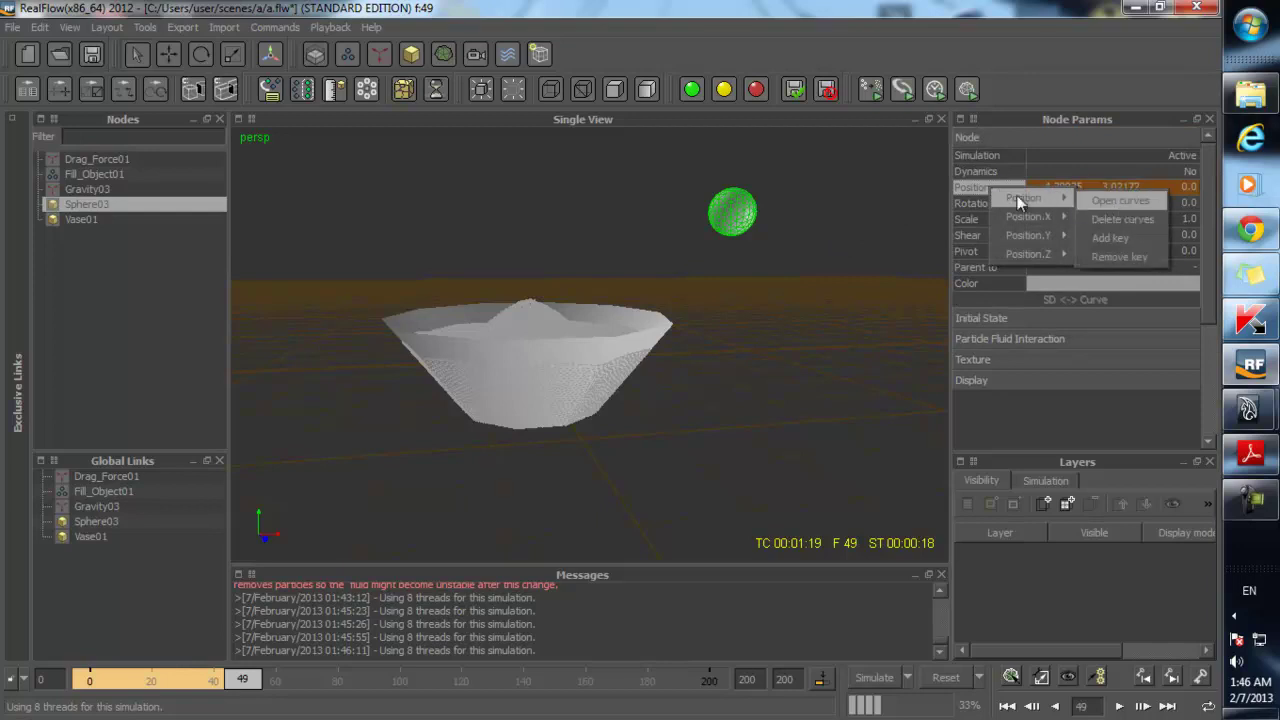
right_click(970, 192)
mouse_move(1036, 201)
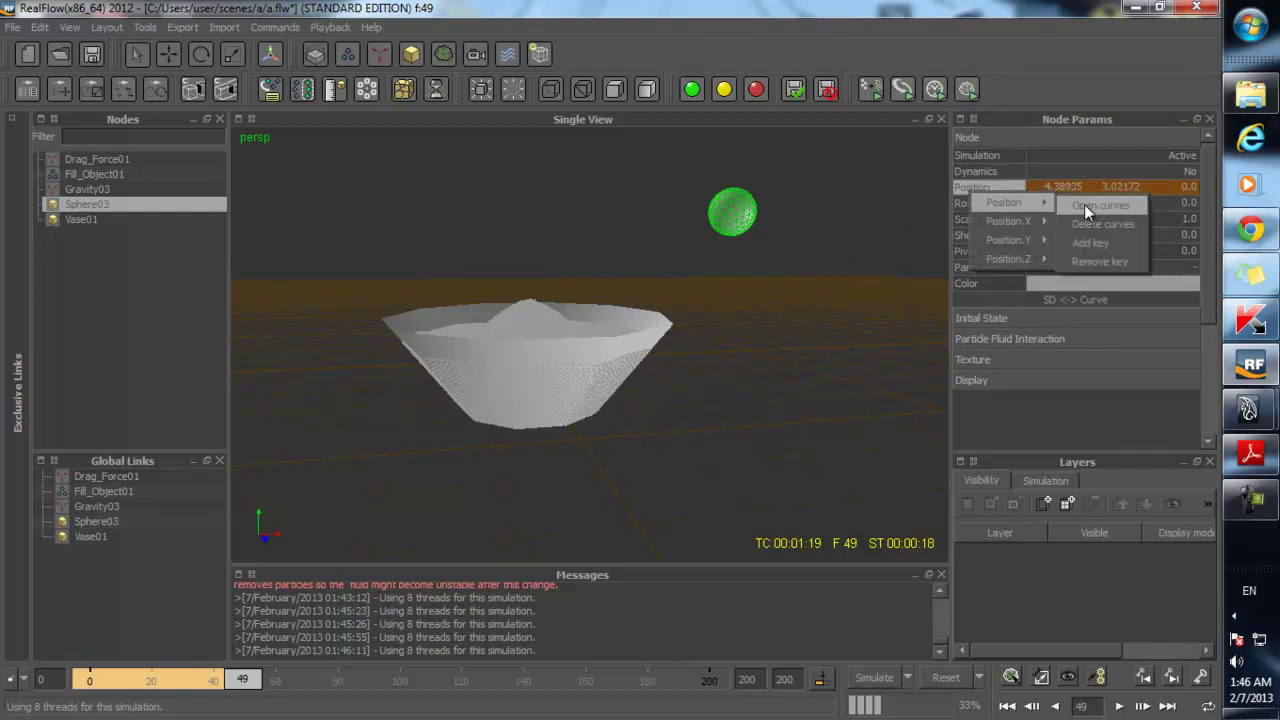
click(1084, 204)
drag(336, 160, 378, 188)
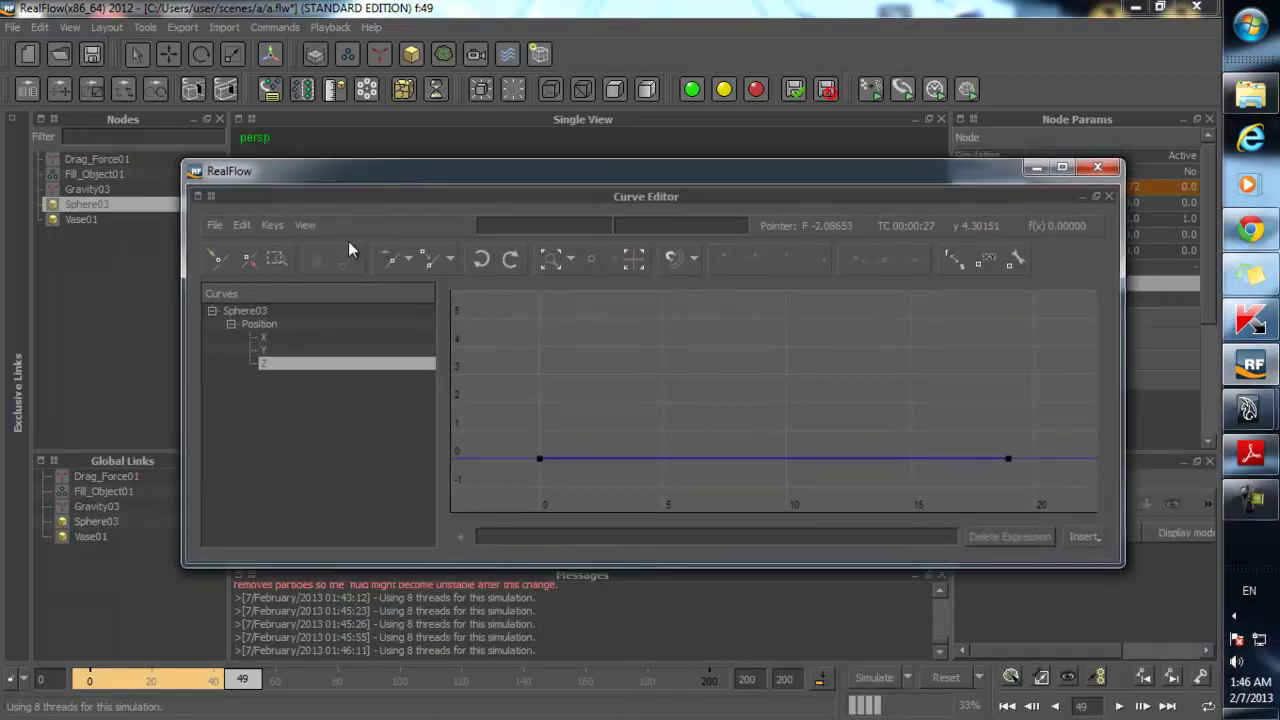
- Rewind the timeline to frame 0 and examine the sphere's Y and Z position curves
click(268, 350)
click(269, 362)
click(265, 351)
drag(243, 682, 3, 672)
right_click(260, 352)
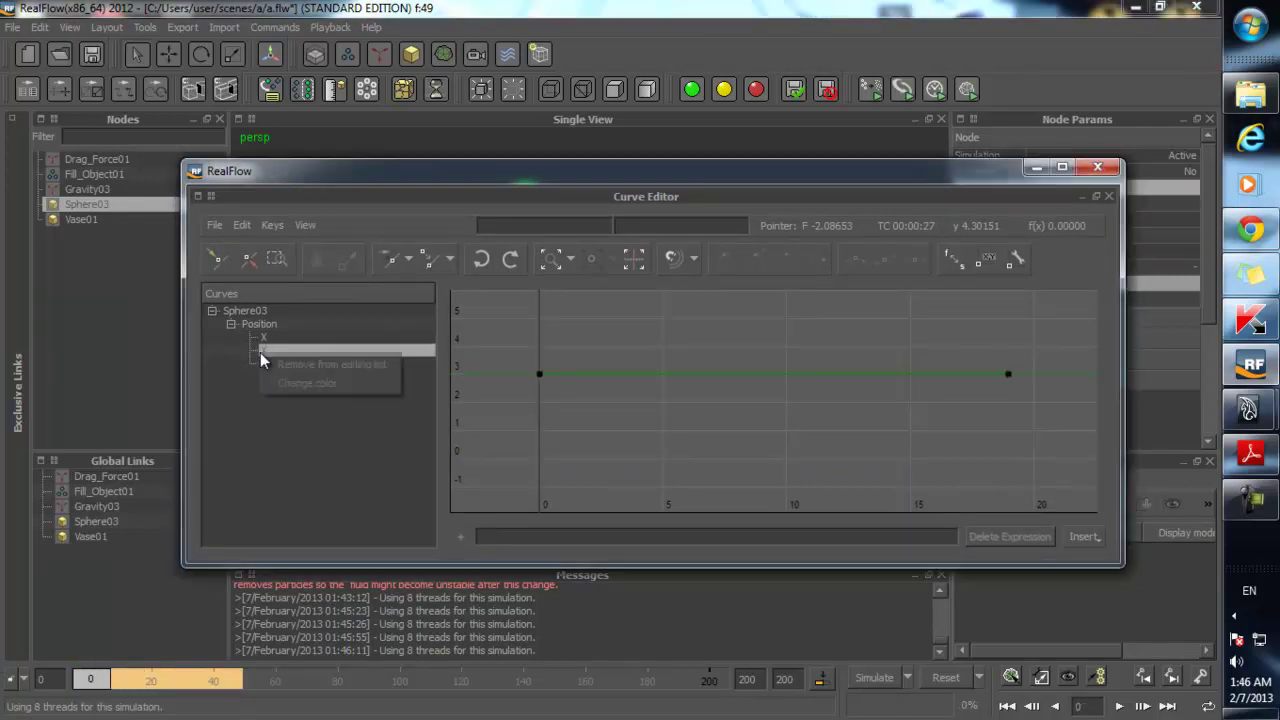
click(228, 402)
click(263, 352)
drag(630, 172, 400, 261)
right_click(969, 185)
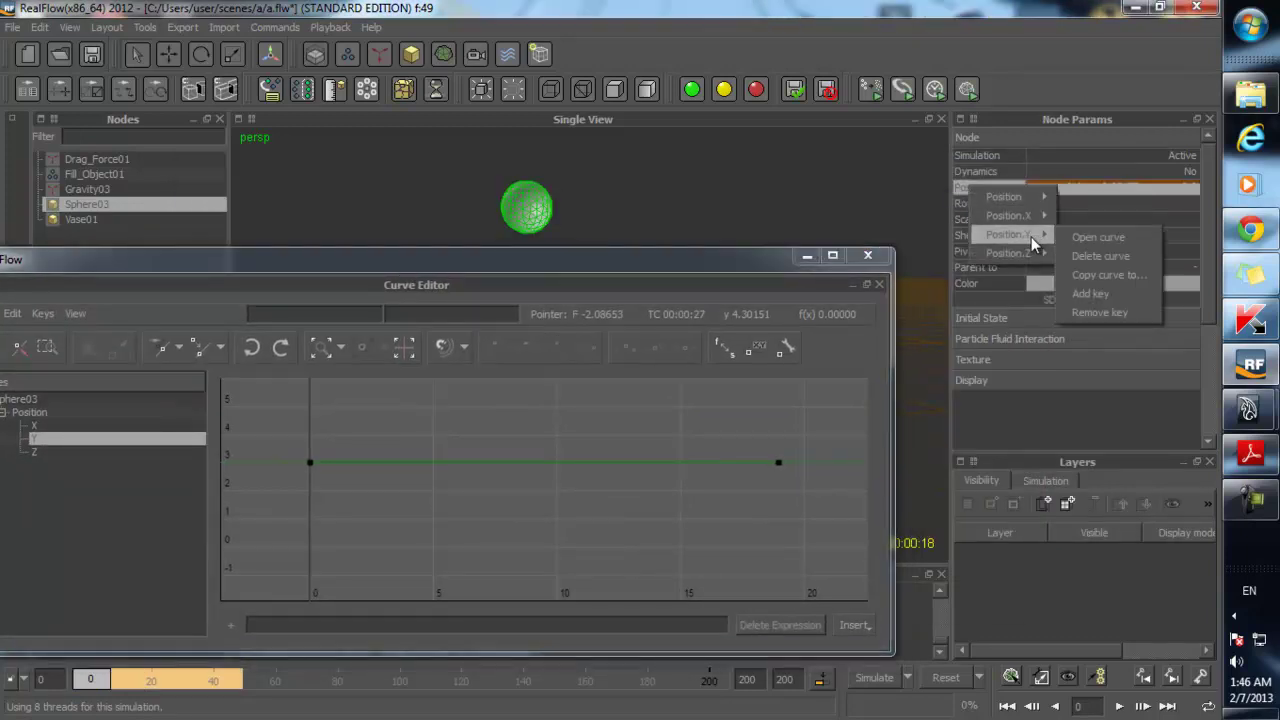
click(640, 264)
- Raise the last key of the sphere's Y position curve to about 5.84 and check its motion up to frame 13
drag(742, 260, 906, 224)
drag(929, 392, 1064, 510)
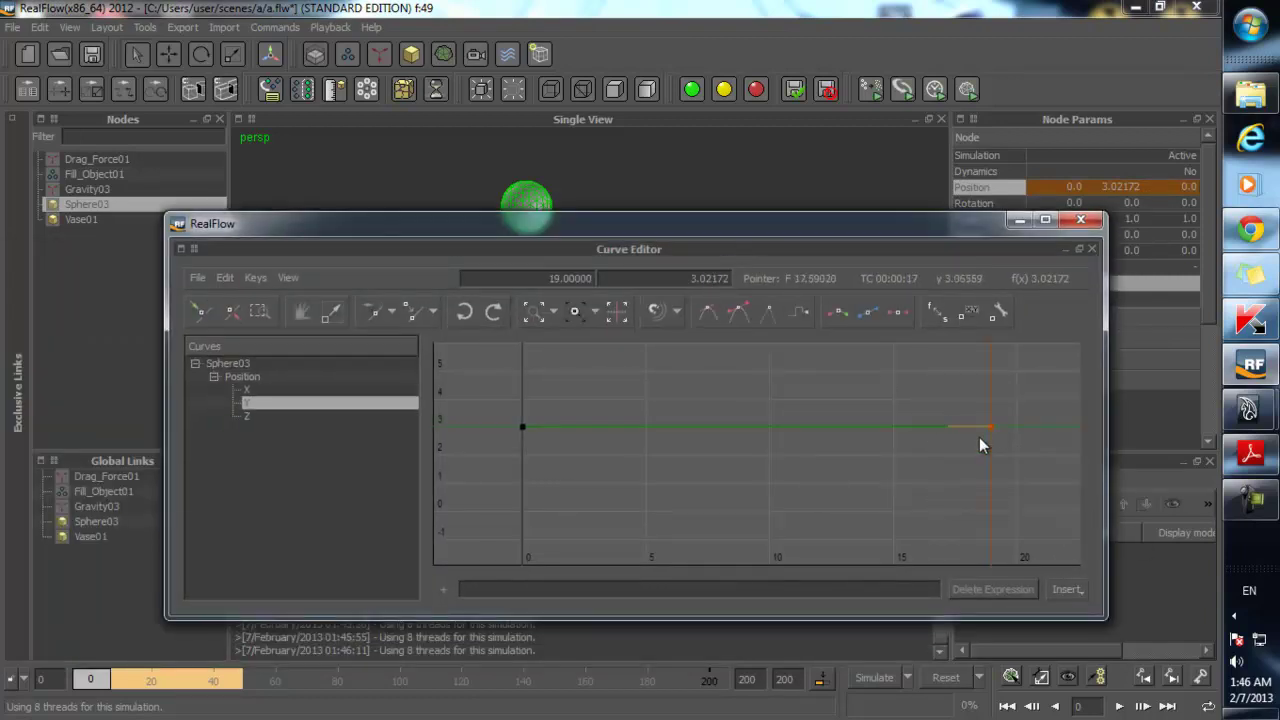
drag(994, 428, 988, 409)
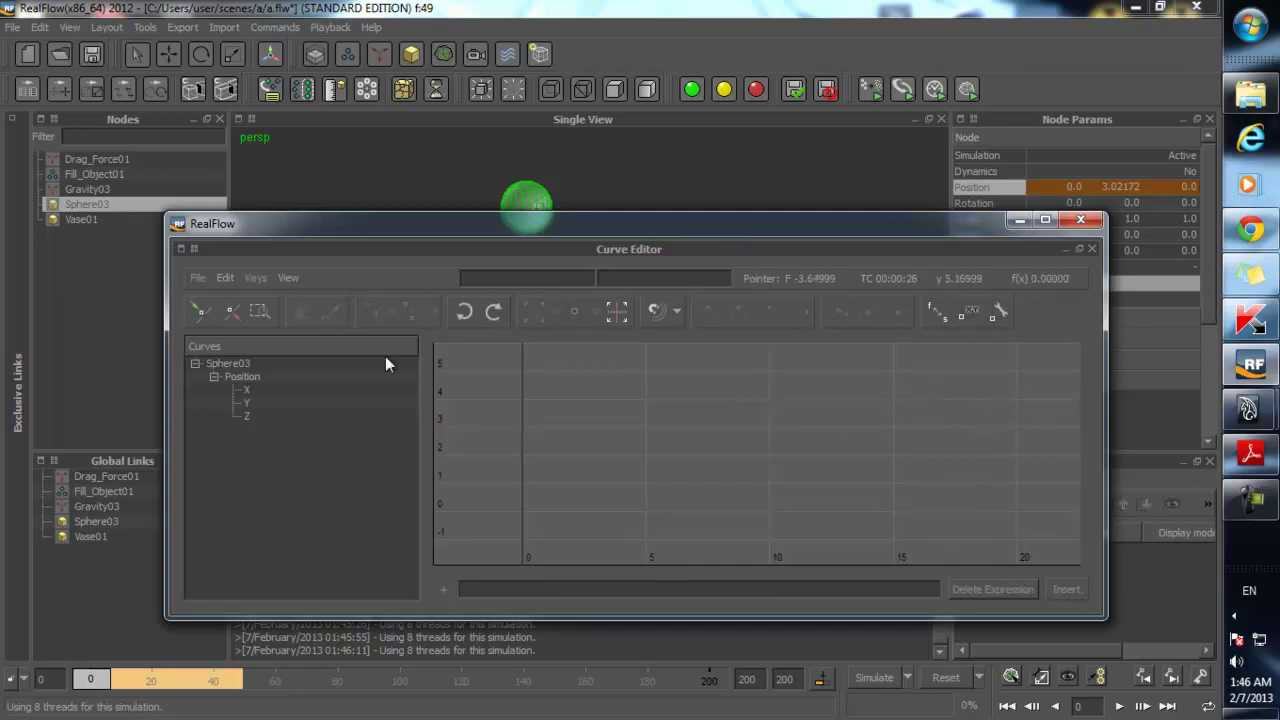
click(257, 404)
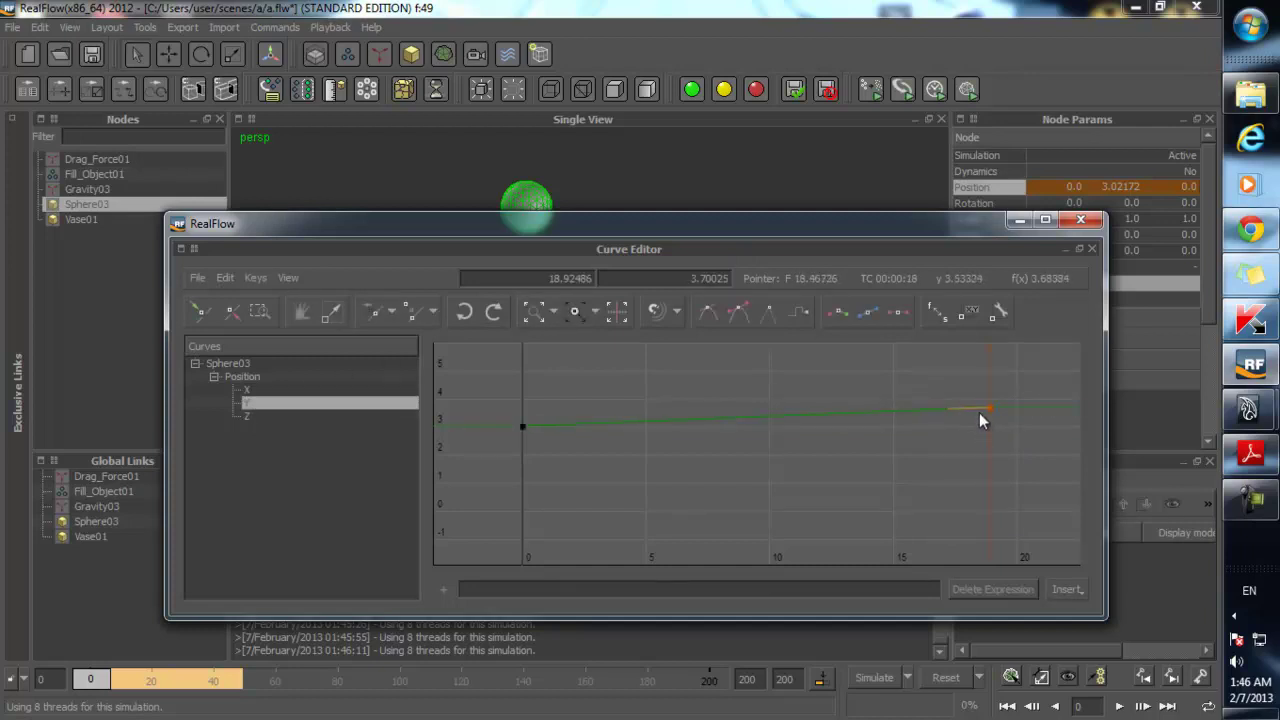
drag(990, 409, 983, 348)
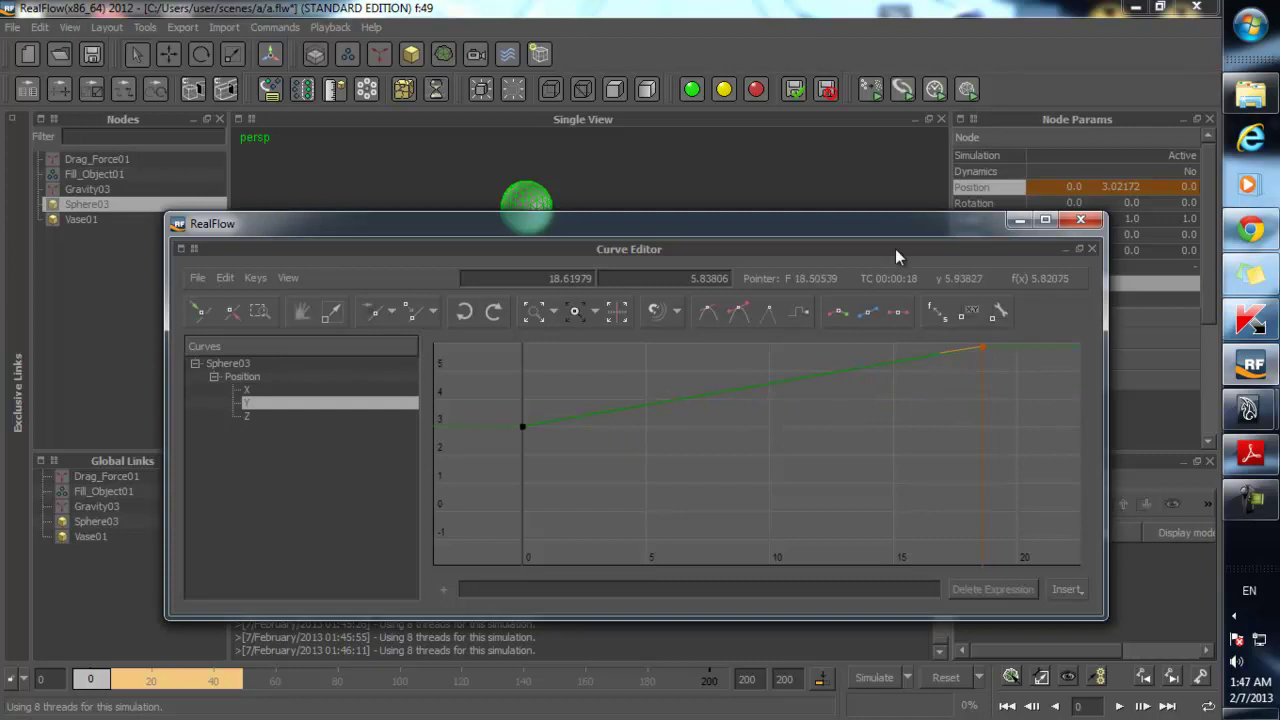
click(1014, 222)
drag(92, 677, 132, 677)
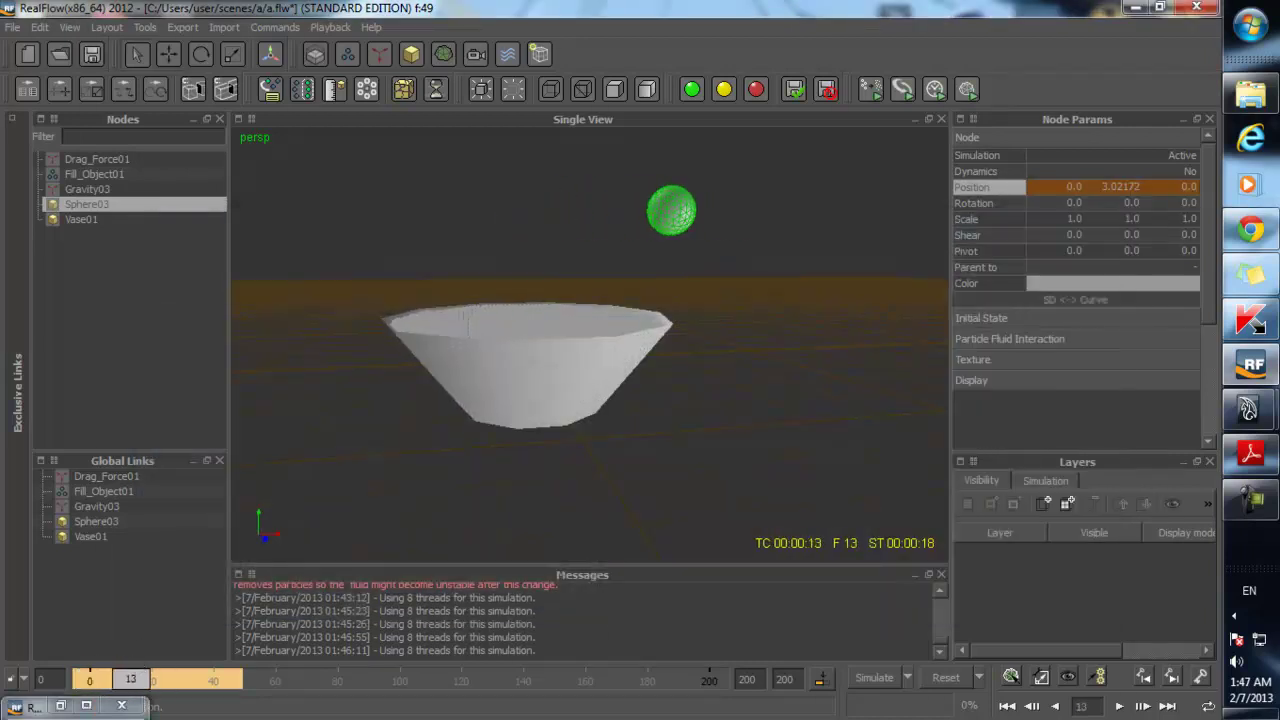
- Try to delete the last key of the sphere's Z position curve
click(60, 706)
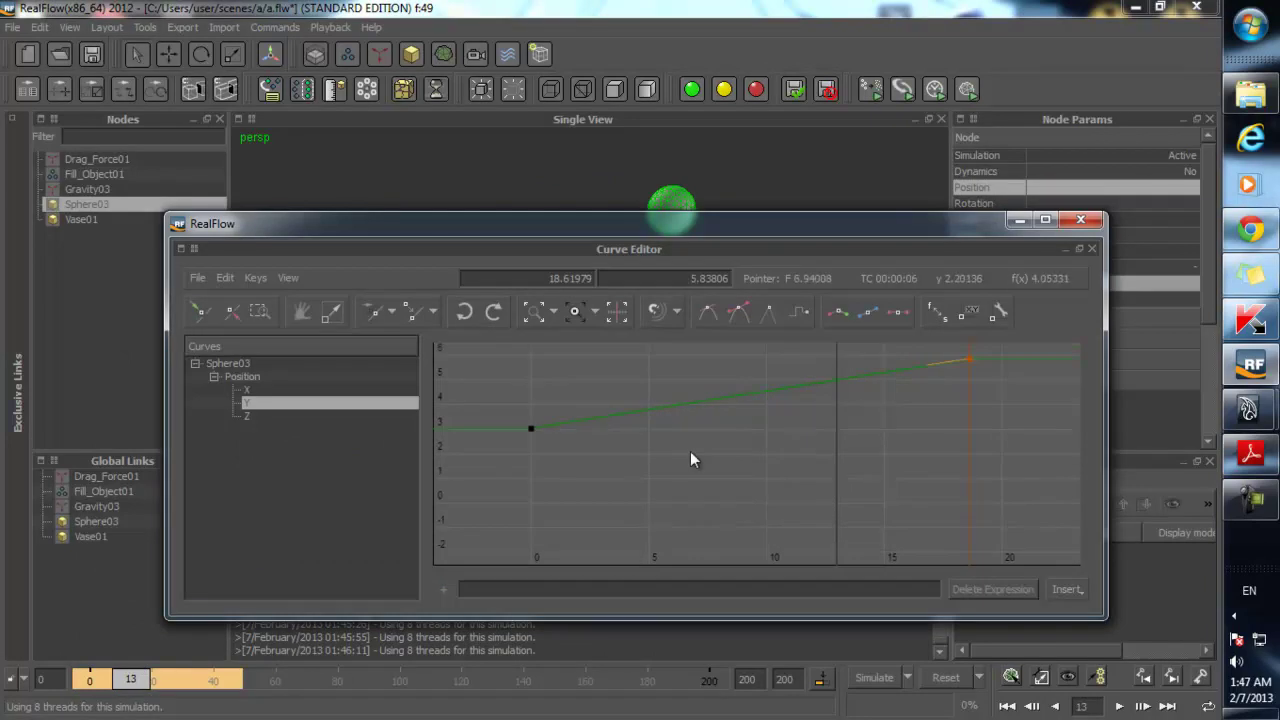
click(248, 390)
click(248, 402)
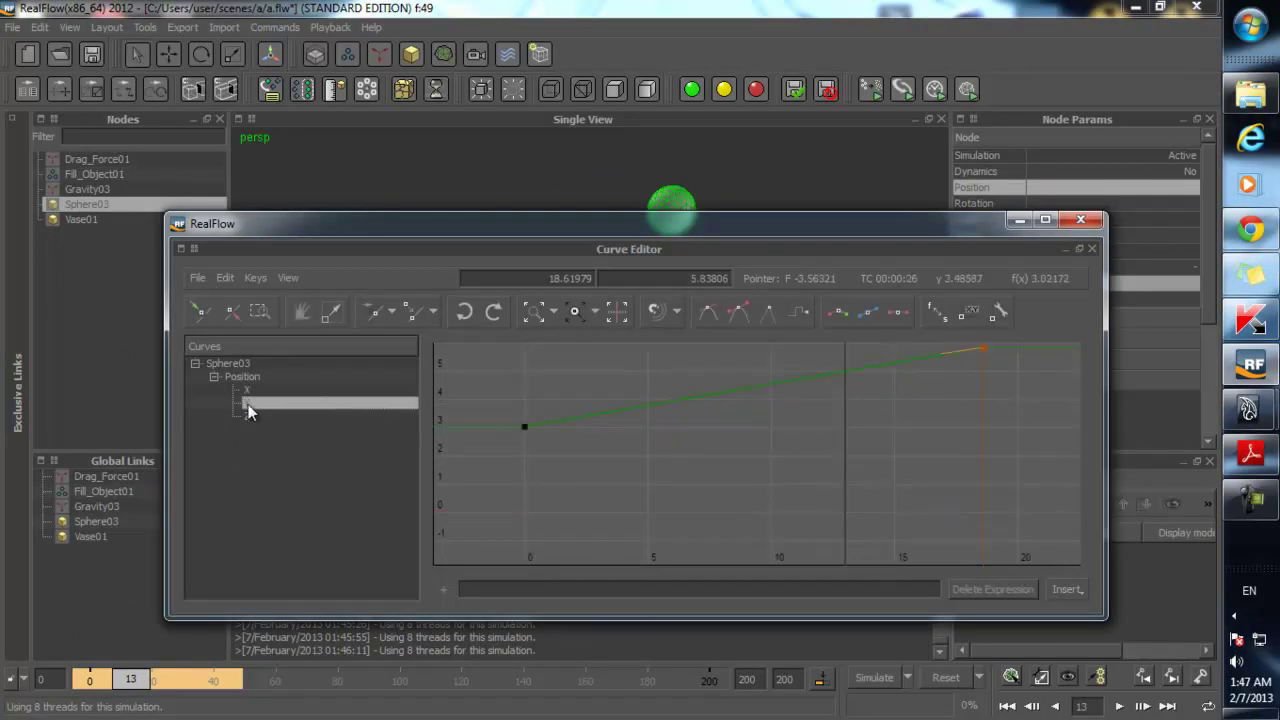
click(248, 416)
drag(880, 438, 1008, 551)
key(Delete)
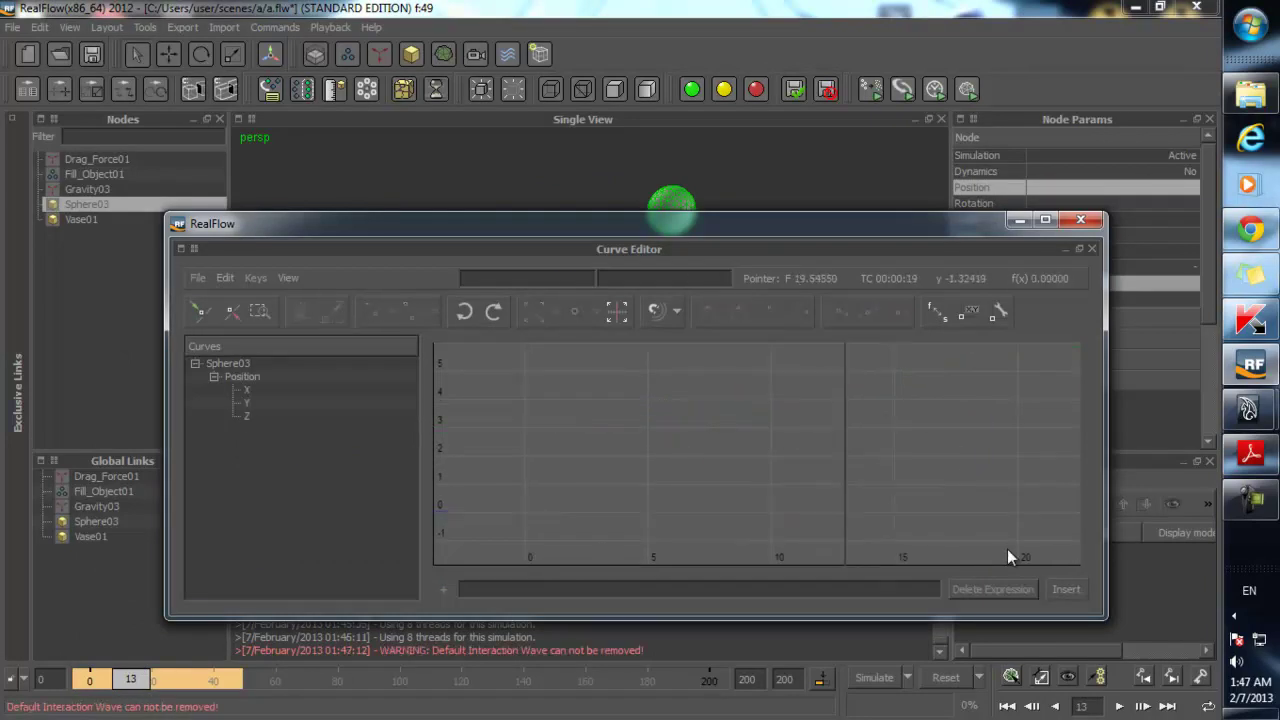
- Minimize the Curve Editor, scrub through the sphere's animation, and reset the scene to frame 0
click(1019, 220)
drag(117, 683, 152, 692)
key(w)
alt+drag(750, 184, 712, 275)
key(alt+shift)
key(alt+r)
click(566, 372)
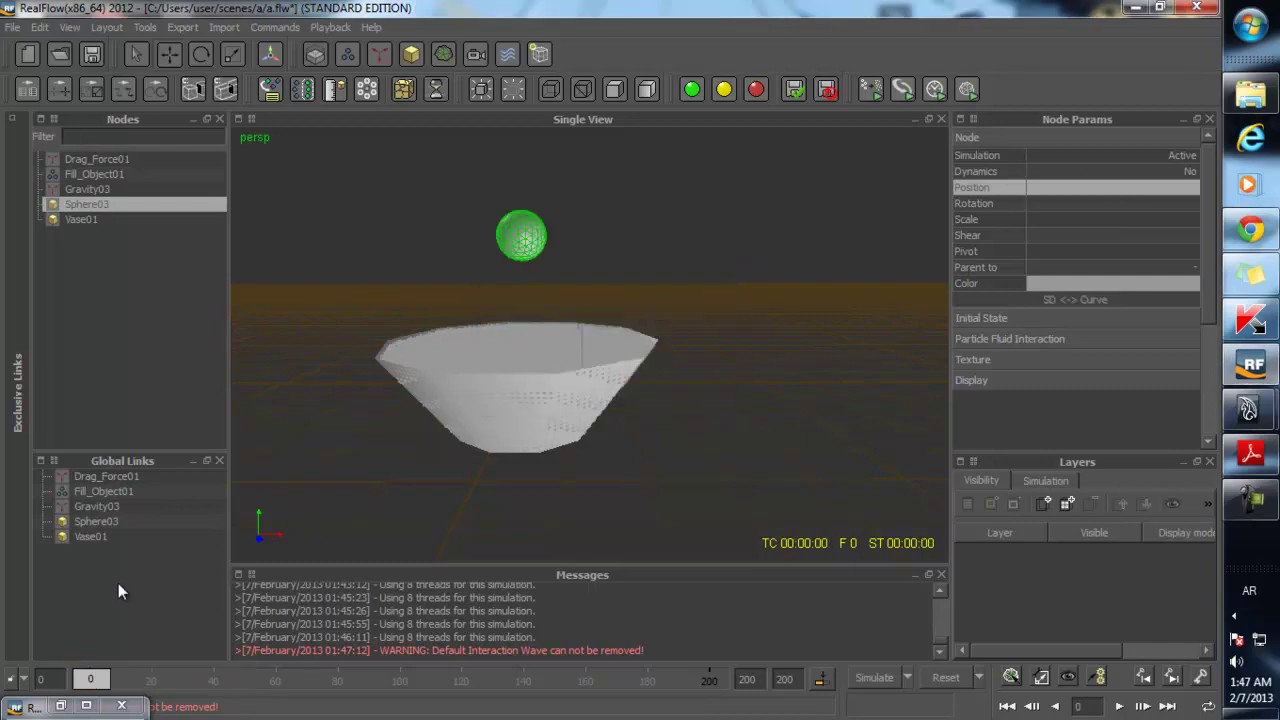
drag(103, 680, 74, 683)
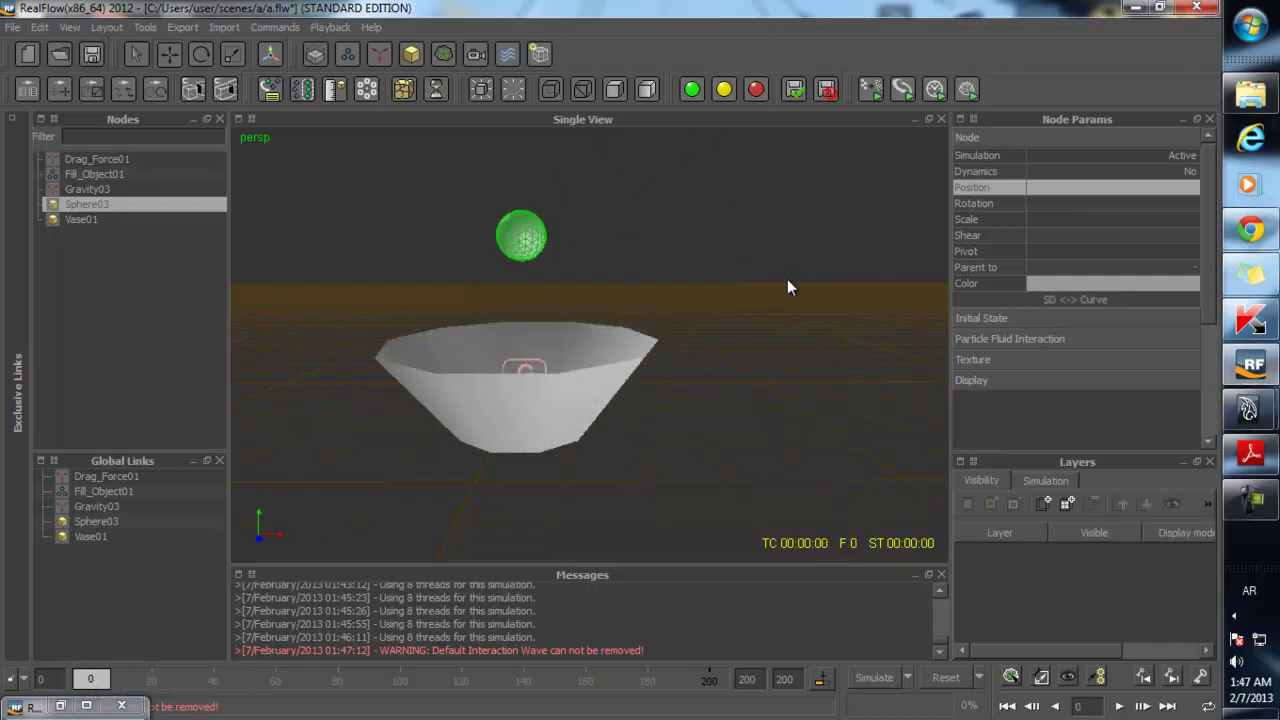
- Set the Fill_Object01 emitter's resolution to 0.5
scroll(685, 365, down, 2)
alt+middle_drag(690, 270, 683, 301)
alt+right_drag(683, 308, 585, 330)
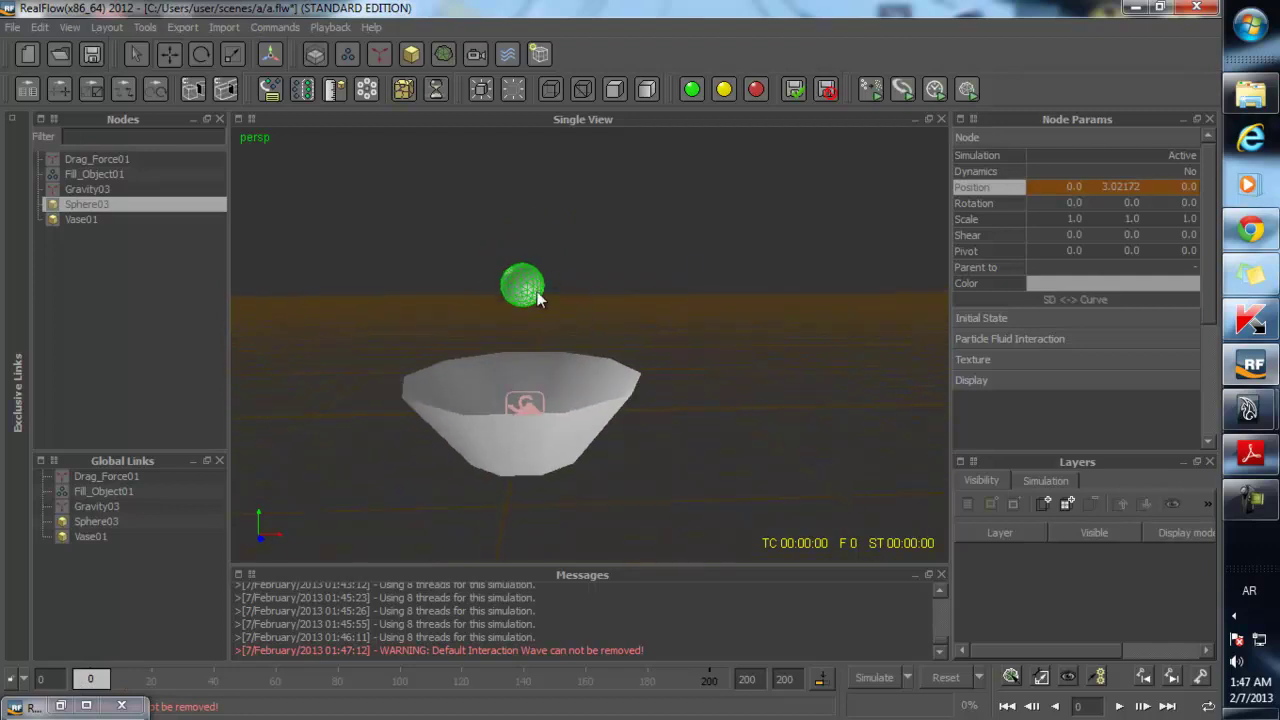
alt+middle_drag(513, 376, 541, 357)
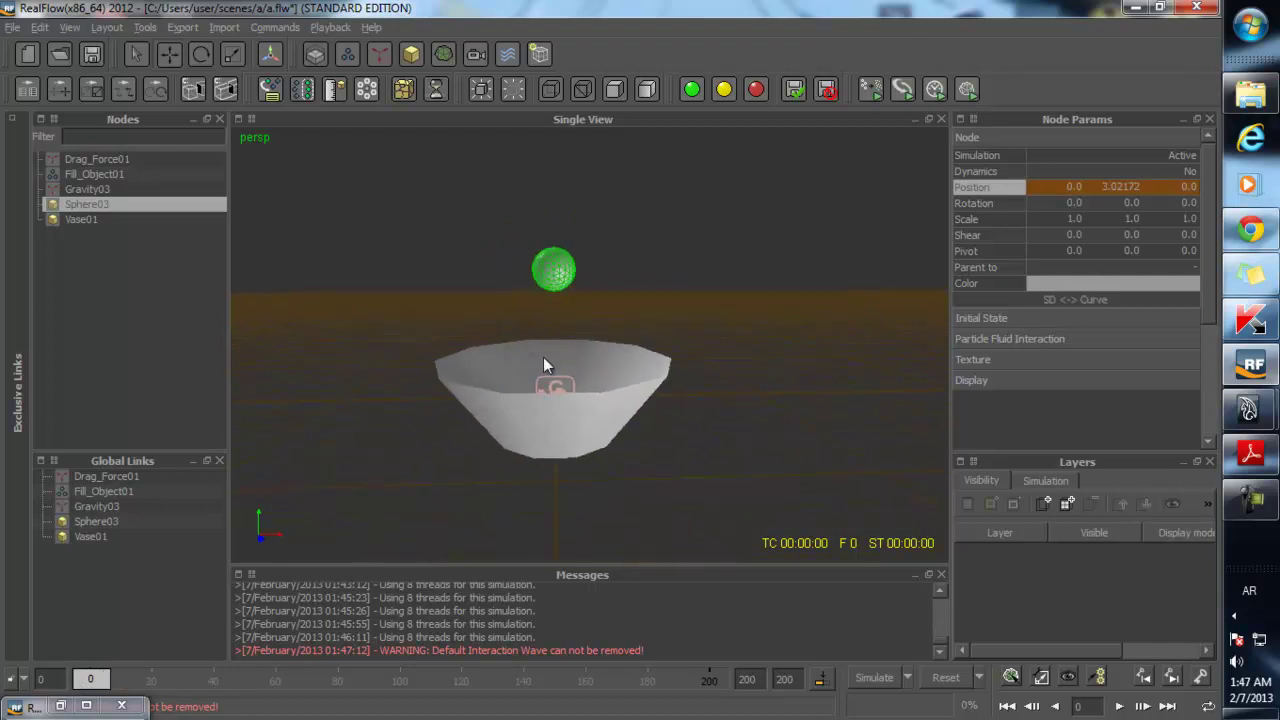
alt+right_drag(541, 357, 508, 370)
alt+drag(508, 370, 505, 400)
alt+middle_drag(505, 400, 531, 389)
alt+right_drag(572, 368, 543, 375)
alt+drag(543, 375, 573, 450)
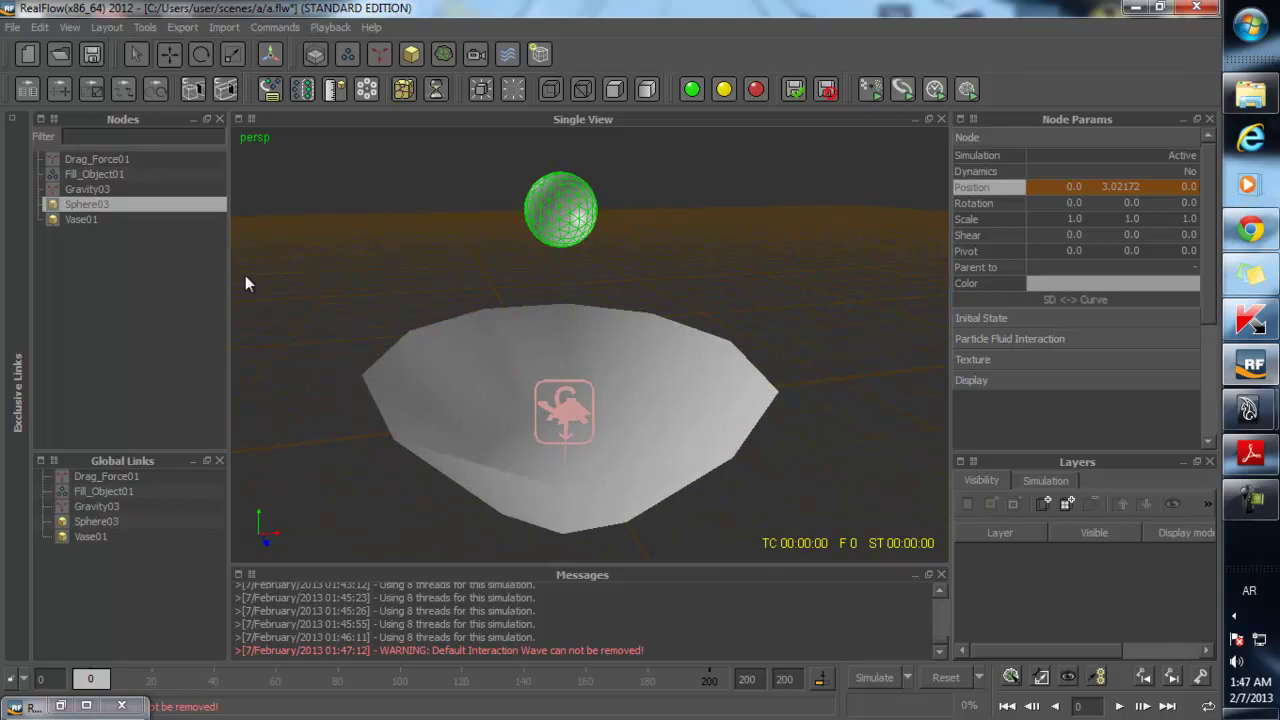
click(118, 175)
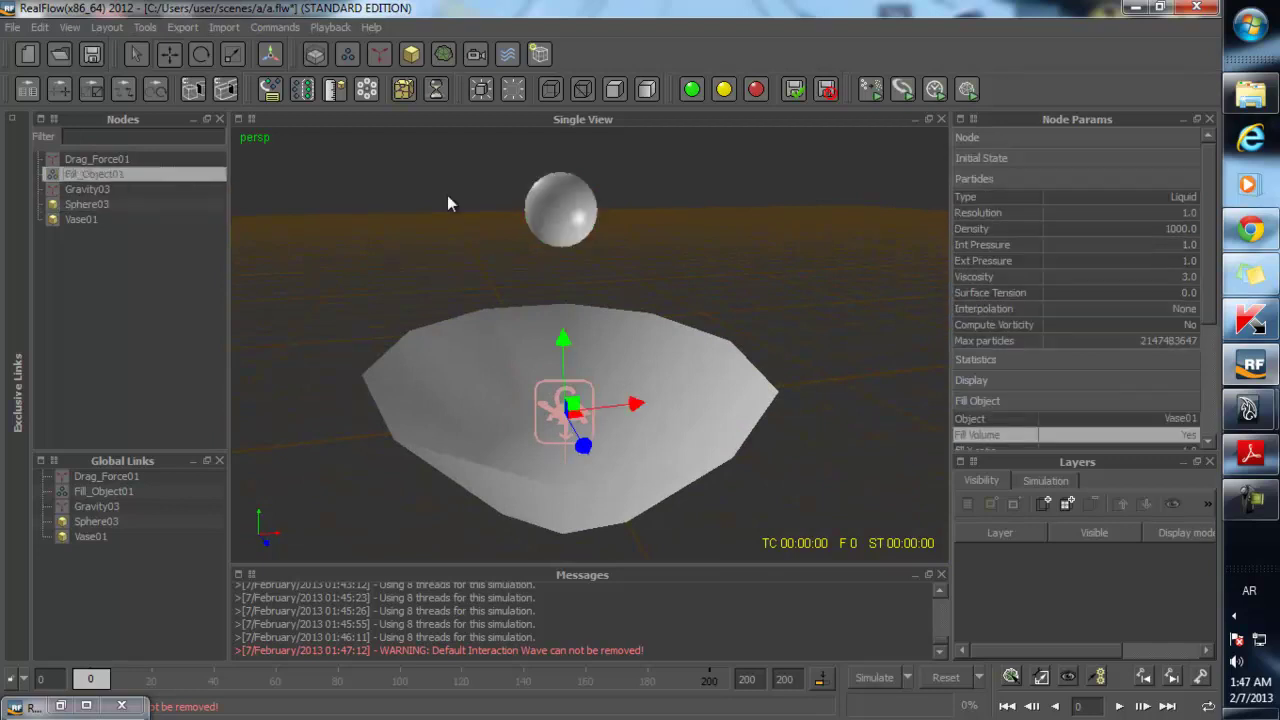
click(1189, 210)
text(0.5)
key(Return)
- Reset the scene and run short test simulations with the 0.5 resolution, resetting between the runs
key(alt+r)
click(572, 379)
key(alt+a)
alt+drag(562, 456, 545, 431)
key(alt+a)
key(alt+r)
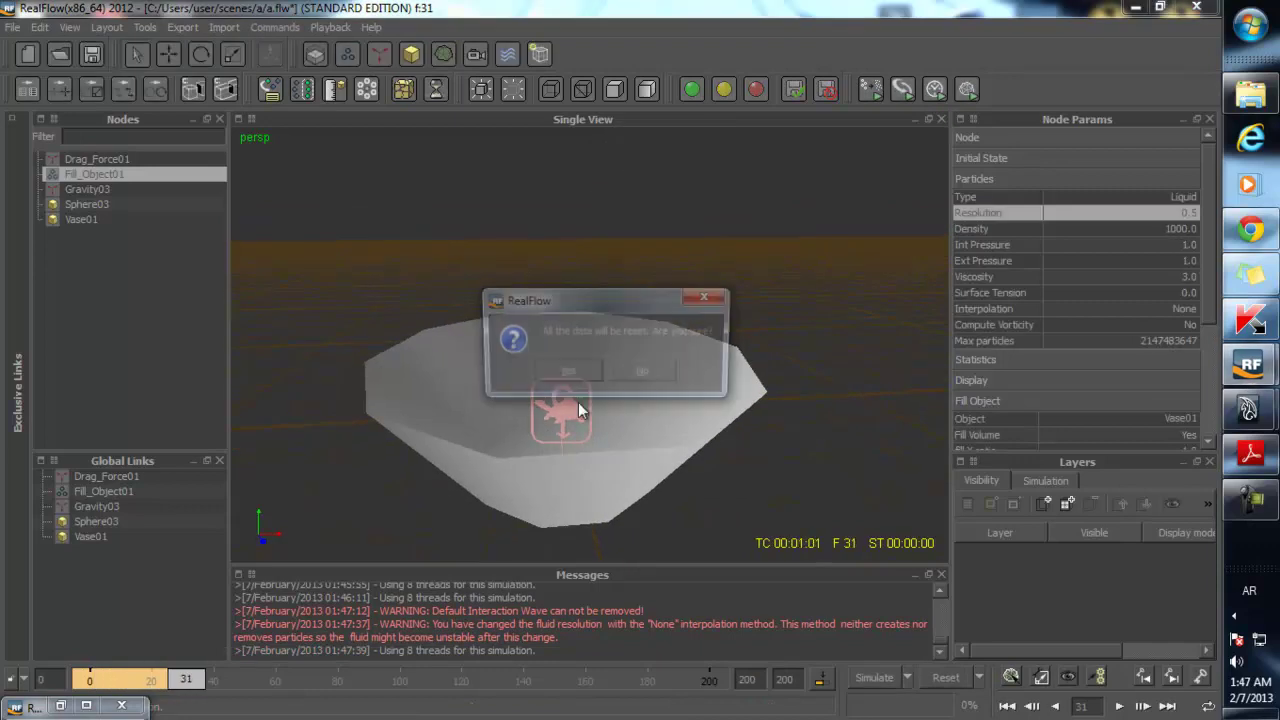
click(563, 375)
key(alt+a)
key(alt+a)
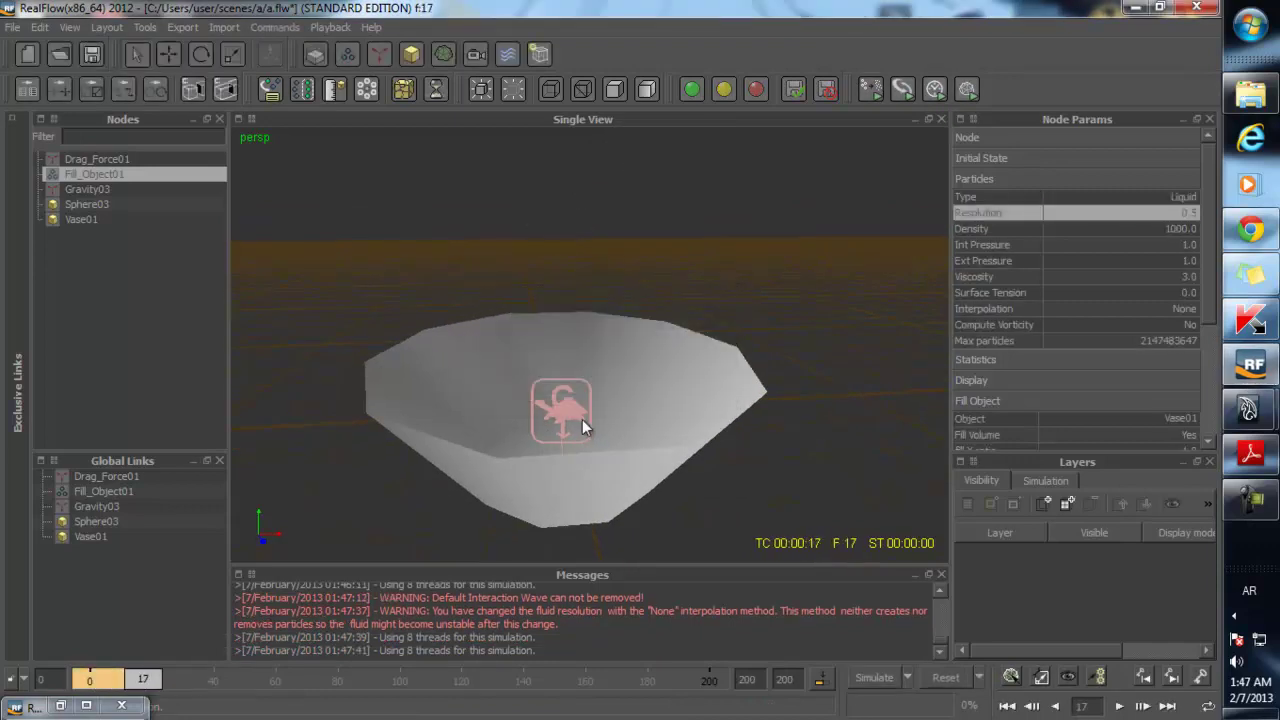
- Set the Fill_Object01 emitter's resolution to 2 and reset the scene
scroll(1077, 304, down, 2)
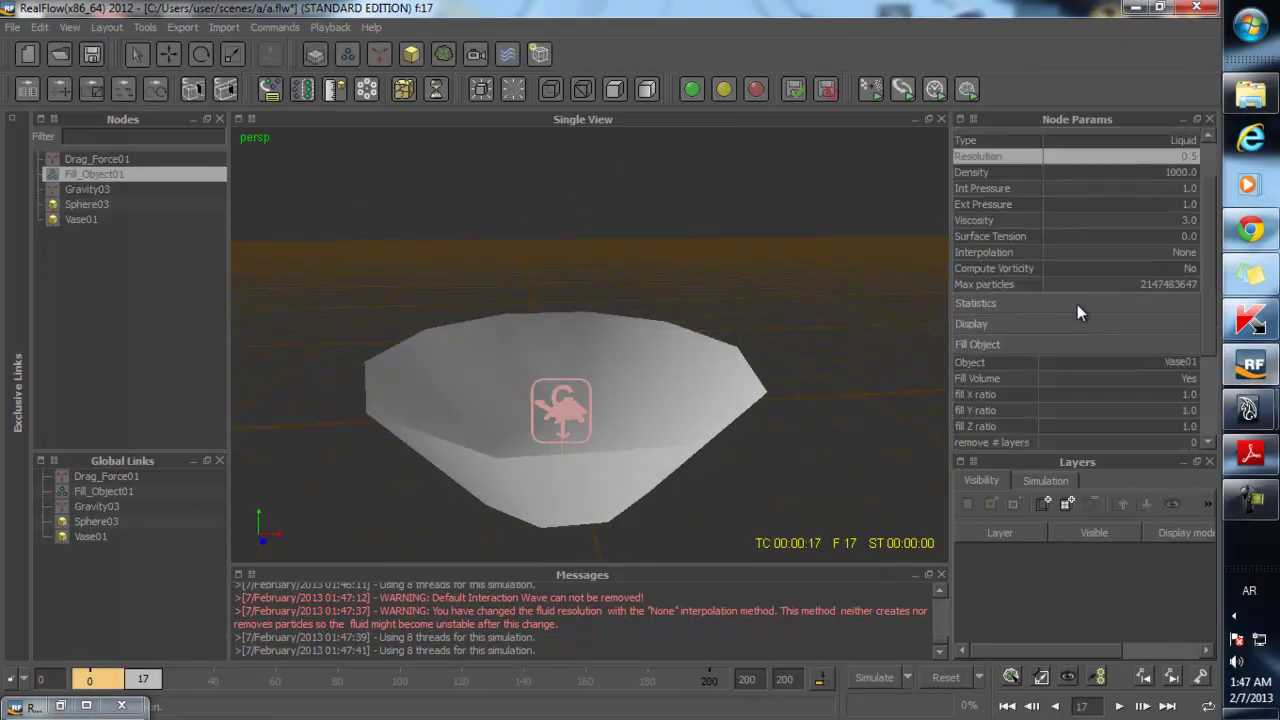
double_click(1180, 157)
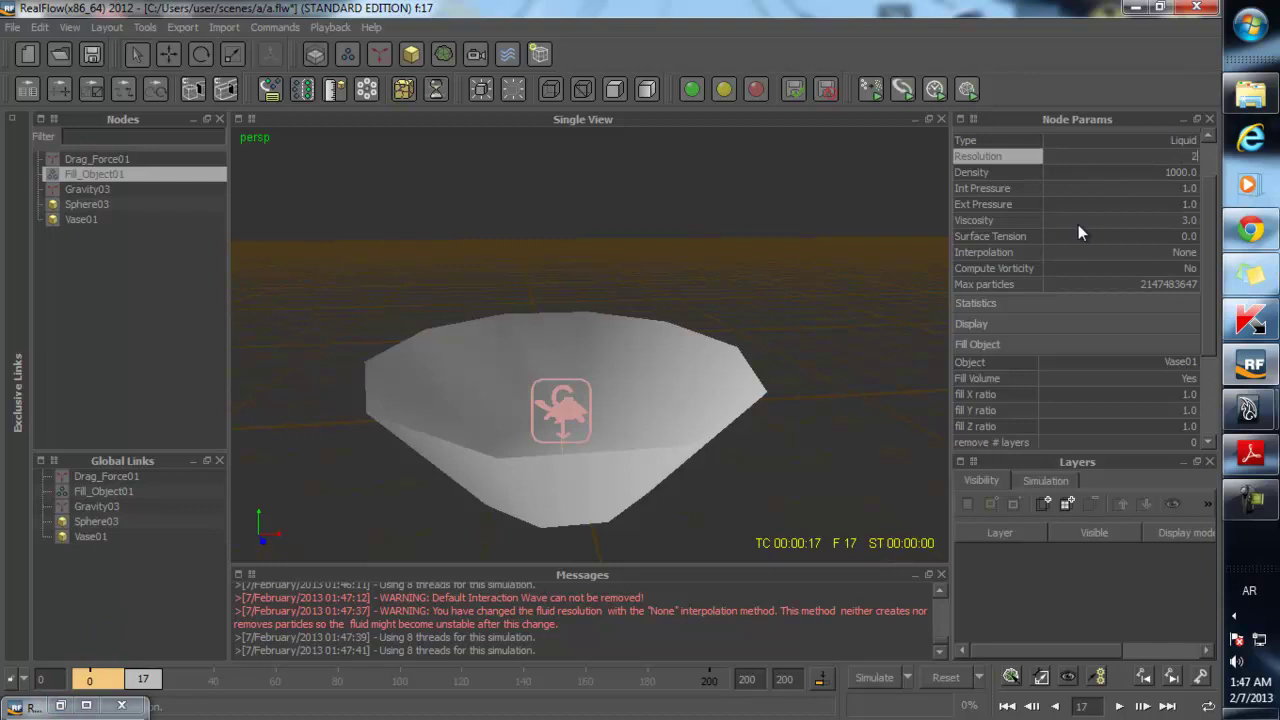
text(2)
key(Return)
click(563, 378)
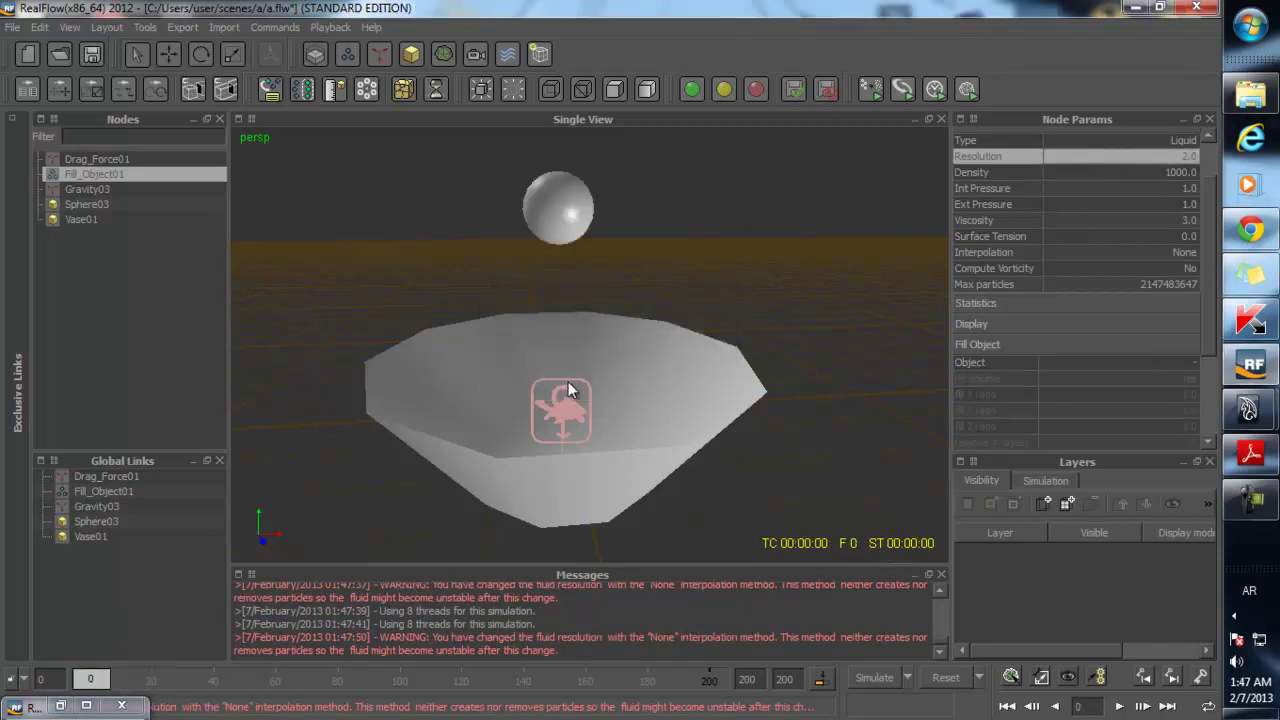
- Assign Vase01 as the fill object of the Fill_Object01 emitter and reset the scene
key(ctrl+a)
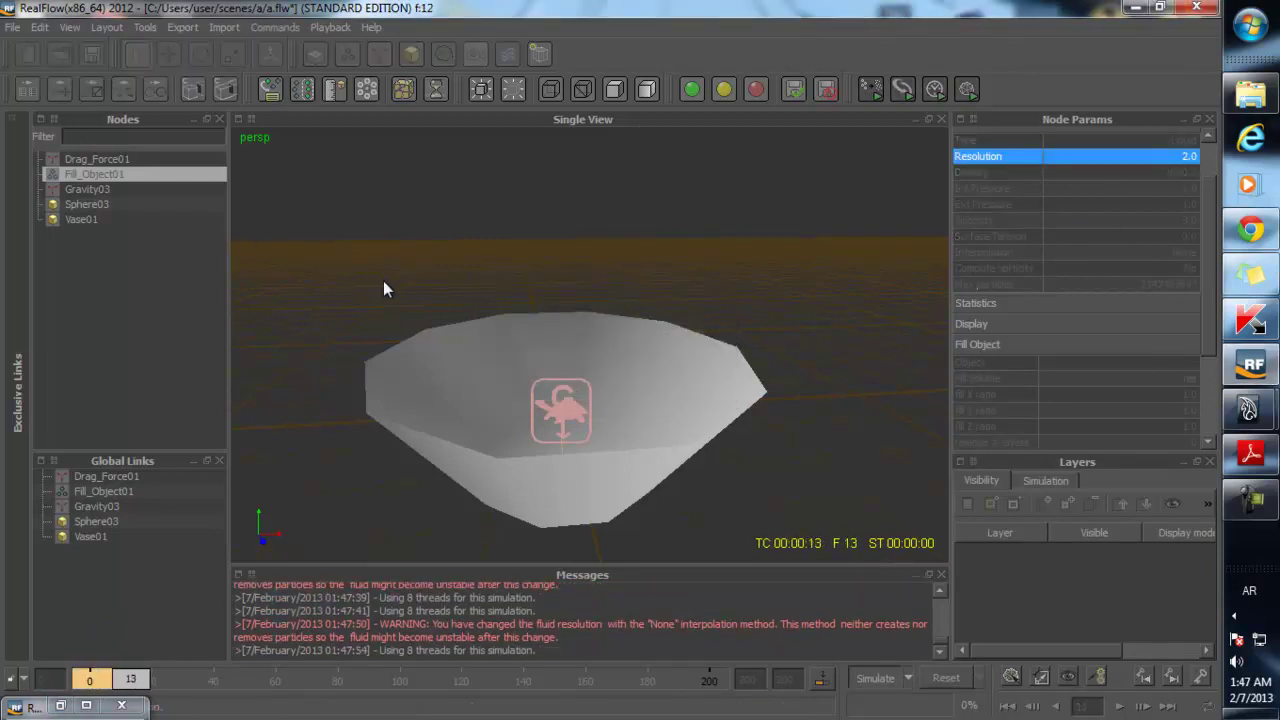
click(1157, 365)
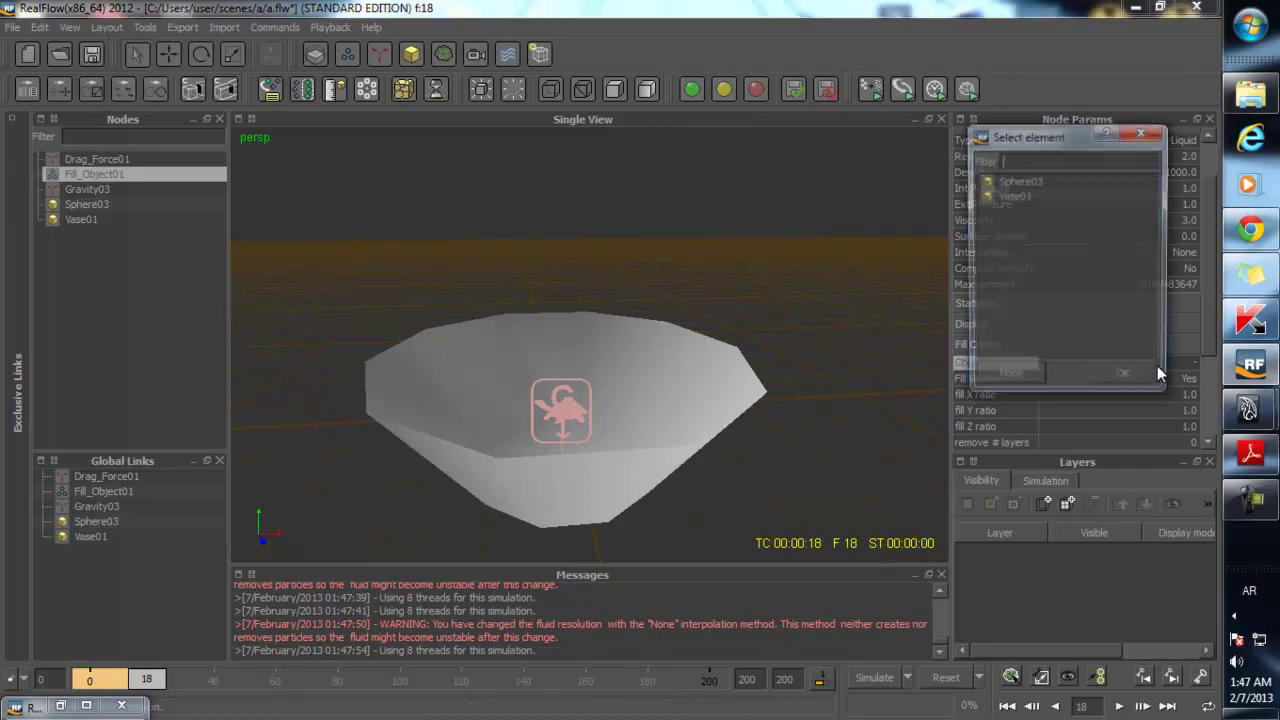
double_click(1023, 194)
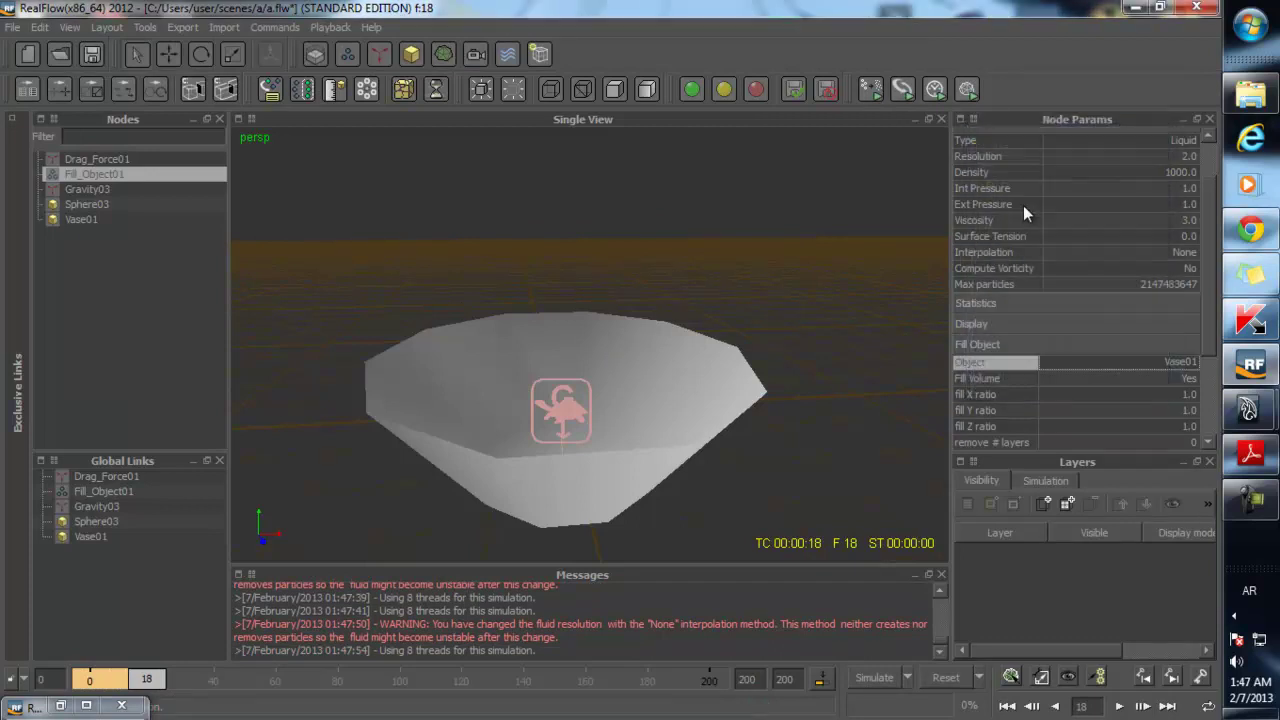
key(ctrl+r)
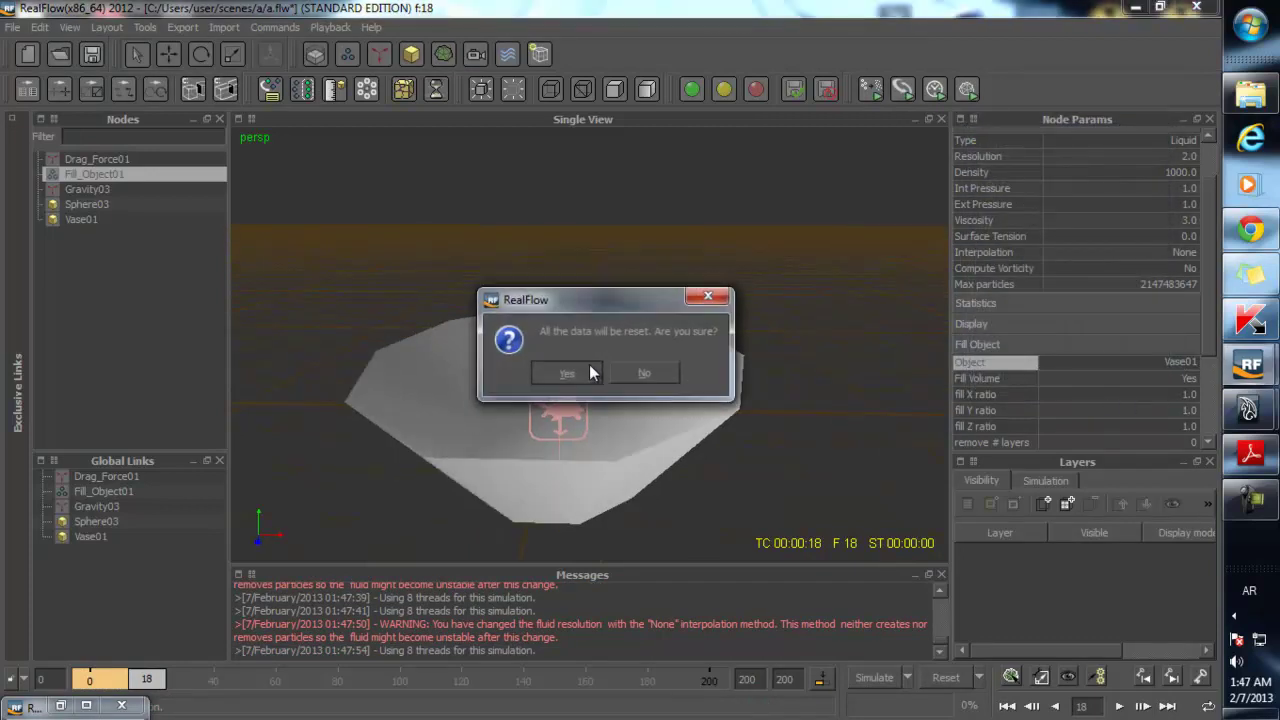
click(589, 366)
- Set the Fill_Object01 emitter's resolution to 0.5 and reset the scene to rebuild its particles
click(1149, 156)
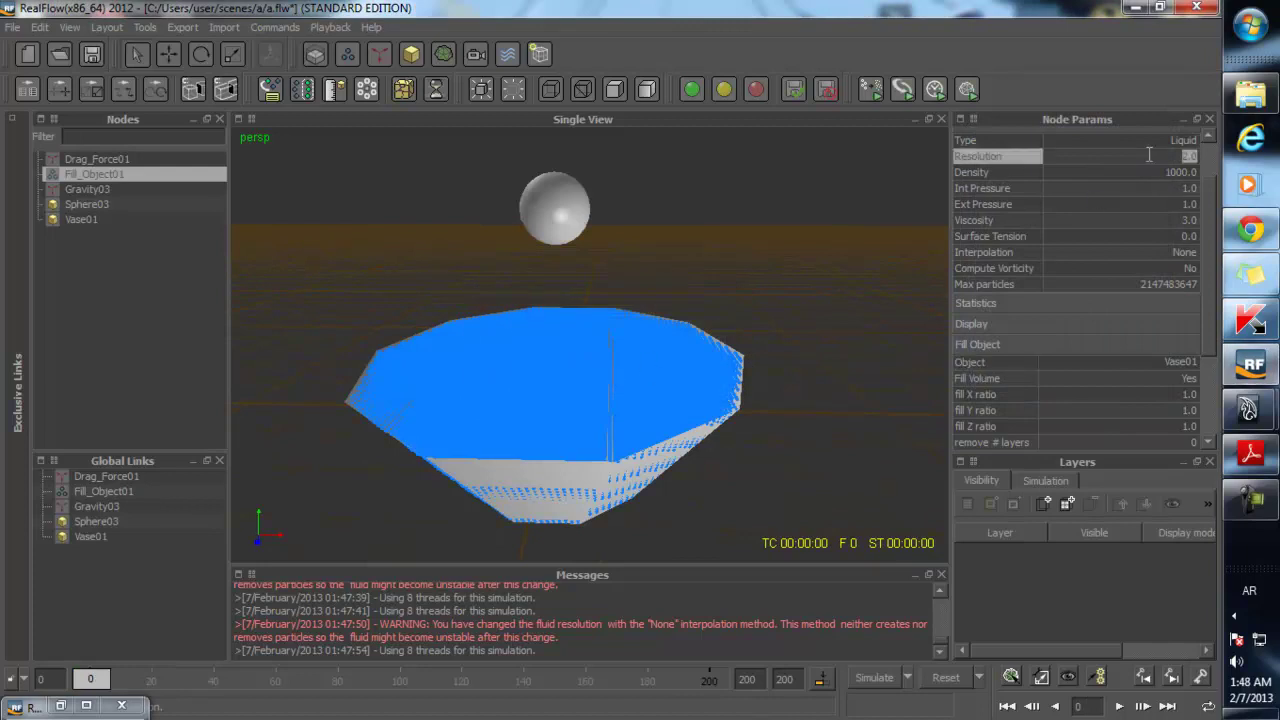
key(Return)
key(ctrl+r)
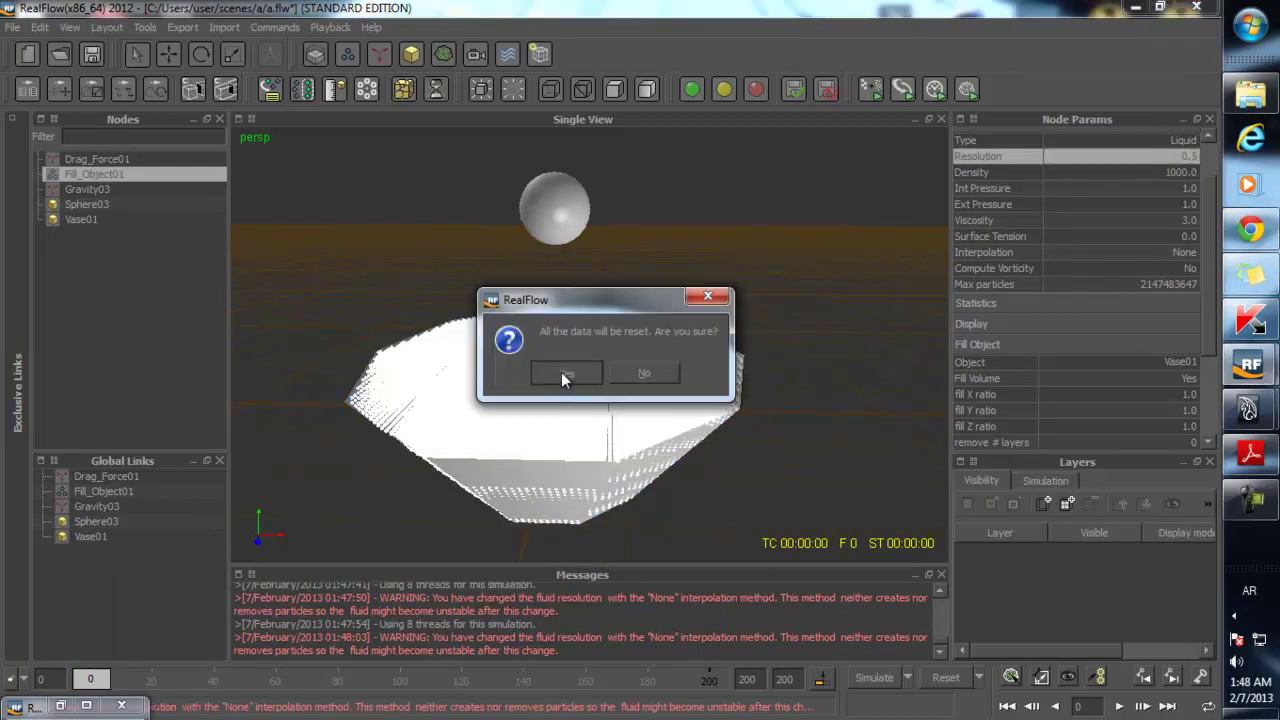
click(575, 369)
mouse_move(555, 382)
alt+mouse_down()
mouse_move(573, 364)
mouse_move(613, 365)
mouse_move(583, 360)
mouse_move(565, 376)
alt+mouse_up()
scroll(548, 368, down, 2)
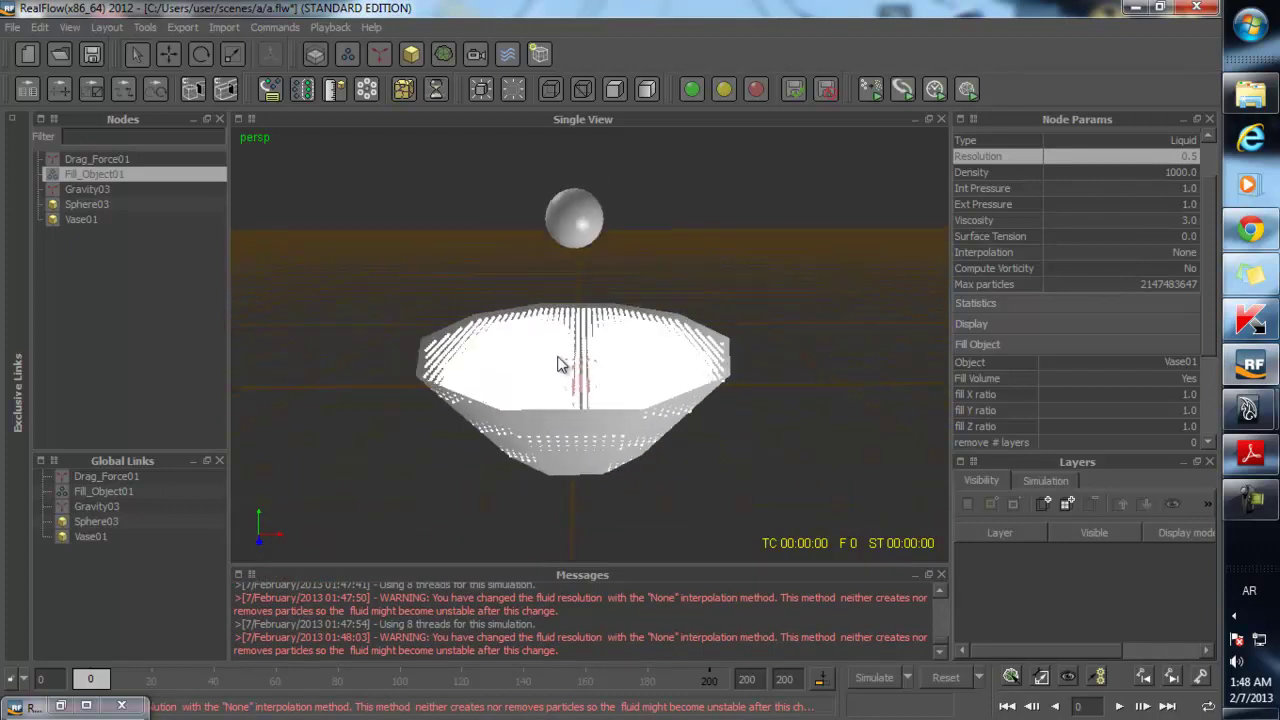
alt+drag(559, 355, 617, 361)
click(565, 466)
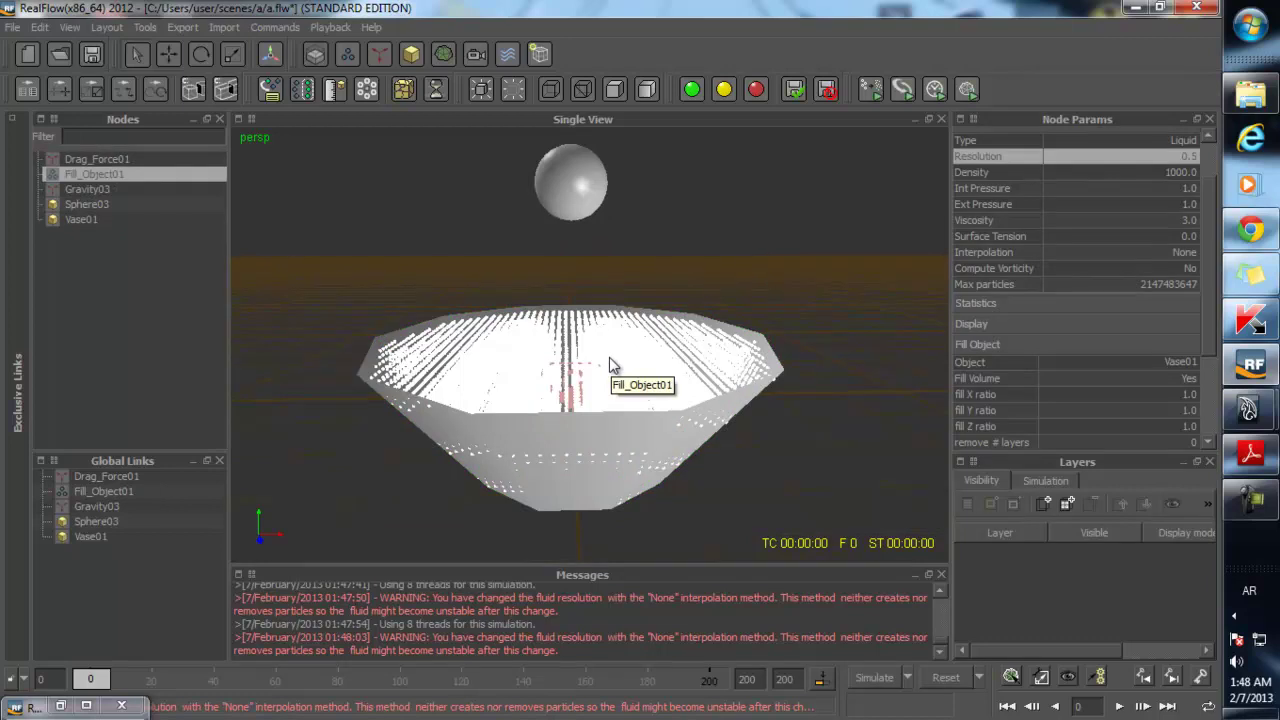
- Simulate the fluid in the vase and stop at frame 8 to examine the particles
key(ctrl+a)
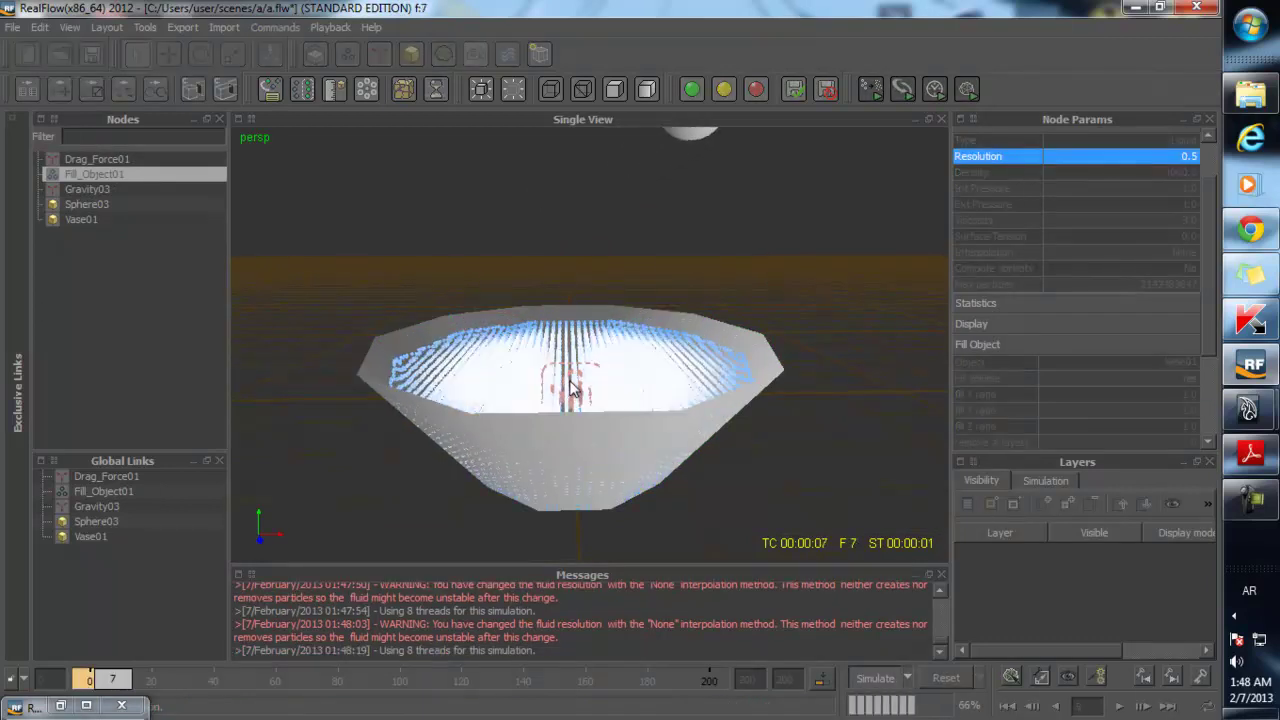
key(alt+a)
scroll(575, 400, down, 4)
scroll(590, 380, up, 5)
scroll(594, 374, down, 4)
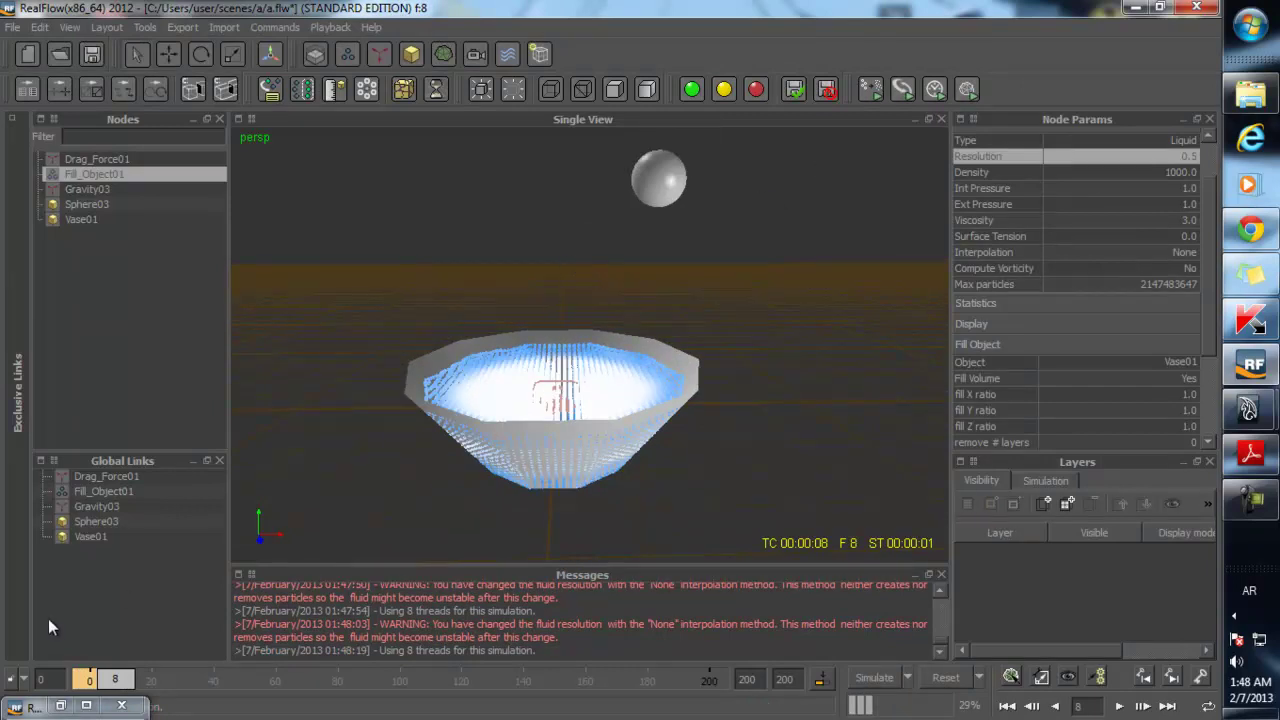
- Reset the scene, simulate the fluid with the timeline held at frame 0, and stop
key(ctrl+r)
key(Return)
key(ctrl+a)
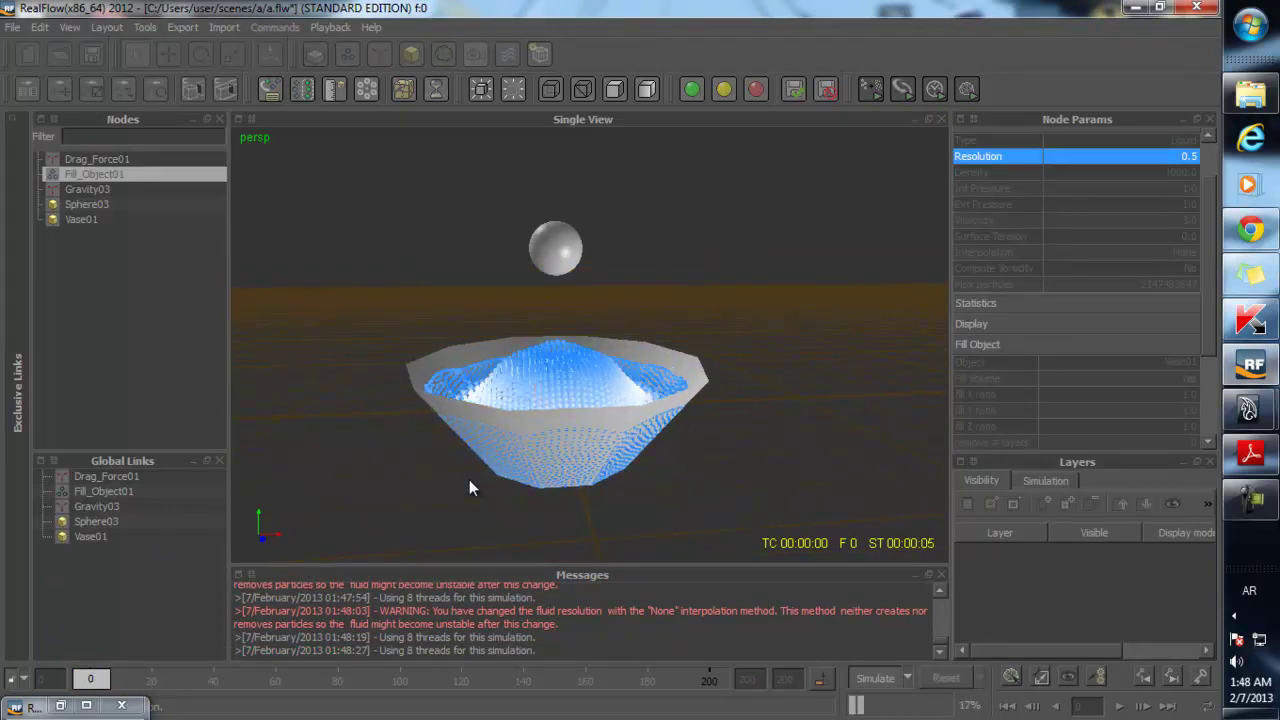
key(ctrl+a)
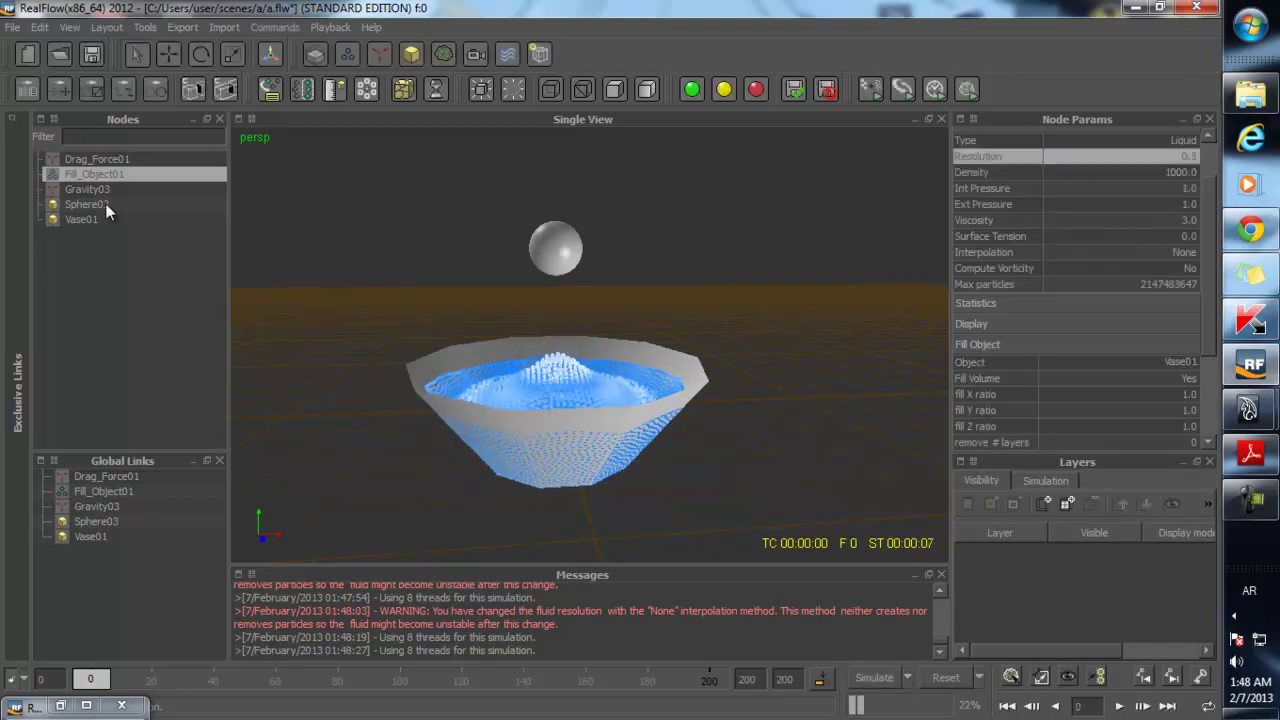
- Set the Fill_Object01 emitter's jittering to 1 and reset the scene
scroll(1075, 285, down, 3)
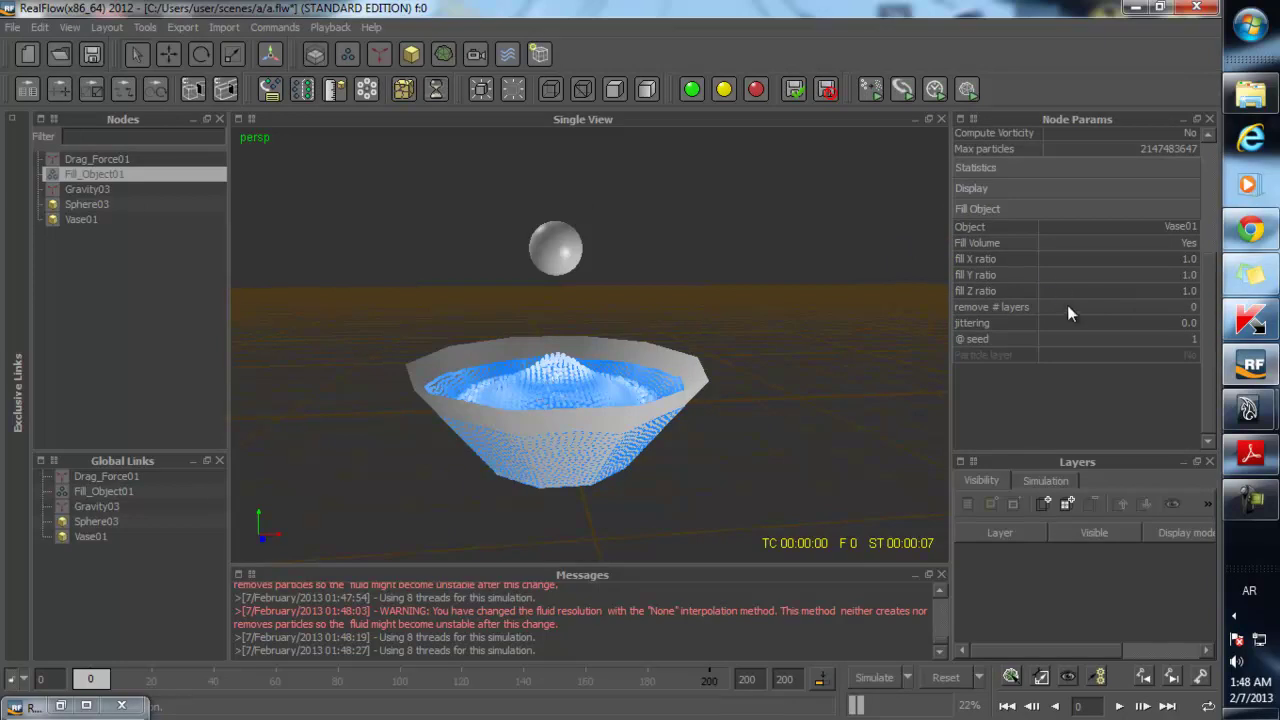
click(1055, 322)
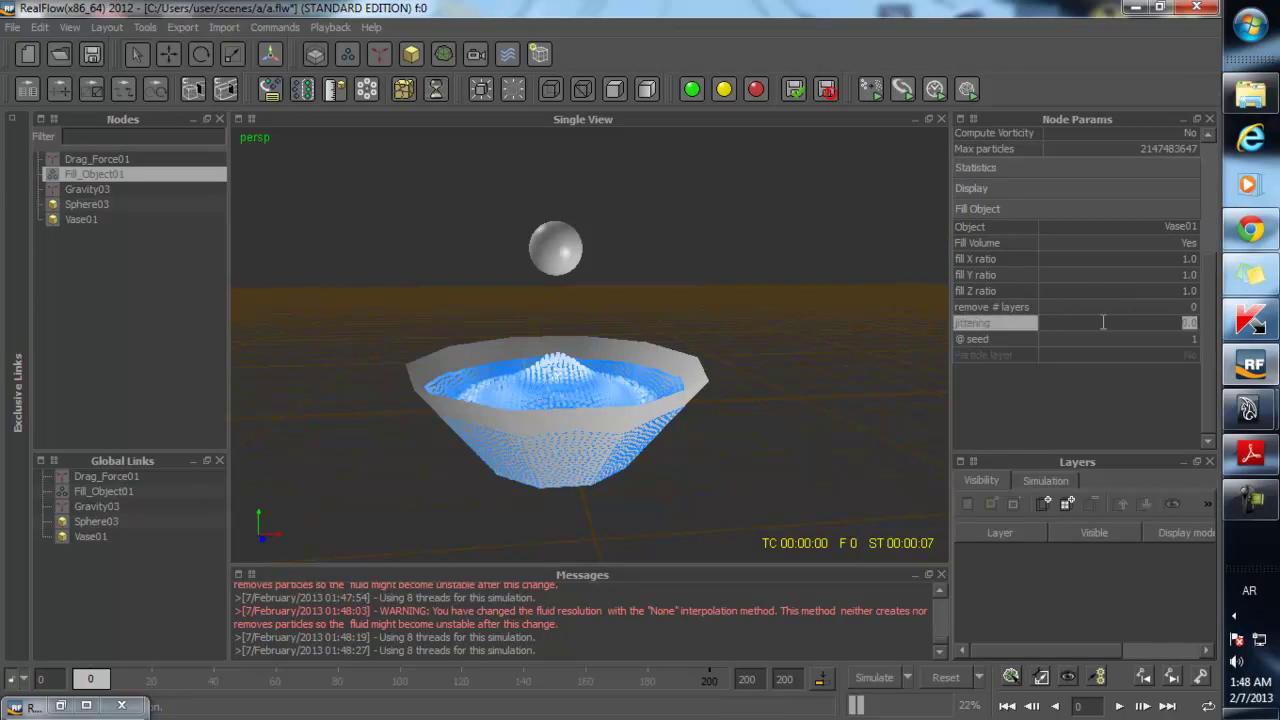
text(1)
key(Return)
key(ctrl+r)
click(562, 373)
- Simulate the jittered fluid with the timeline held at frame 0, examine the vase from the side, and stop
scroll(545, 378, up, 4)
key(alt+a)
scroll(545, 373, down, 2)
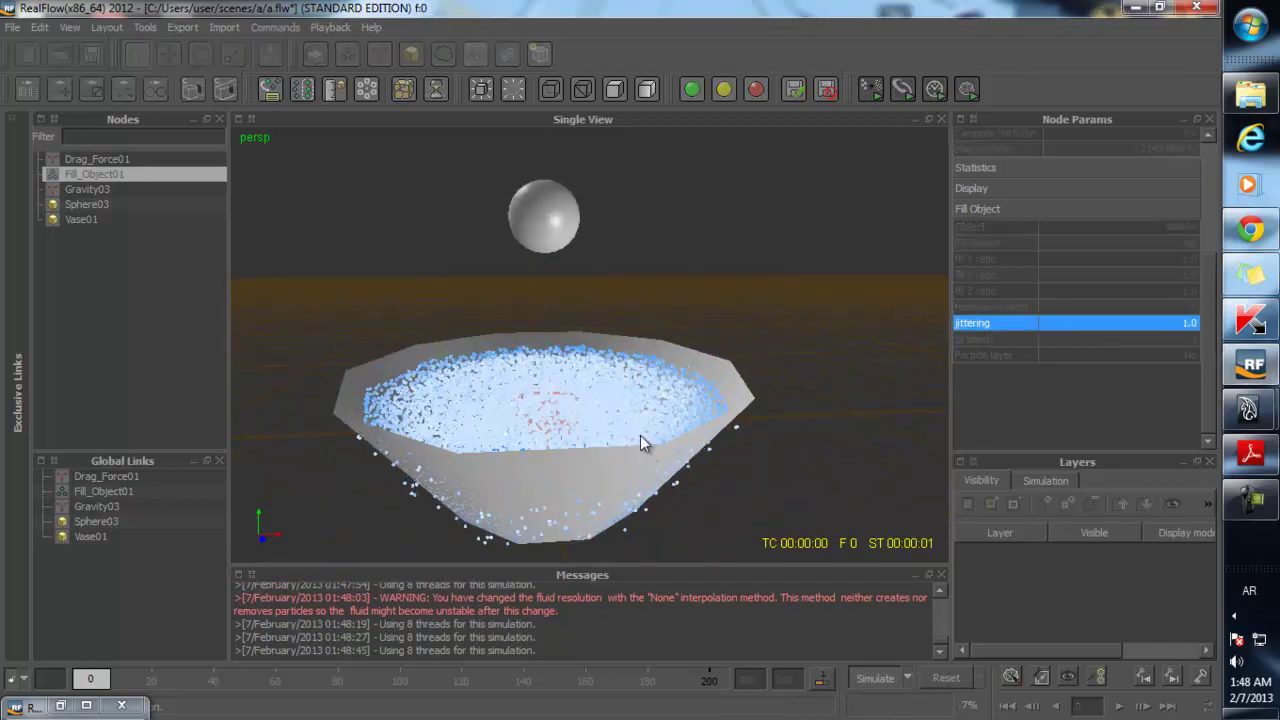
alt+drag(592, 406, 570, 450)
scroll(566, 447, down, 3)
scroll(595, 430, up, 2)
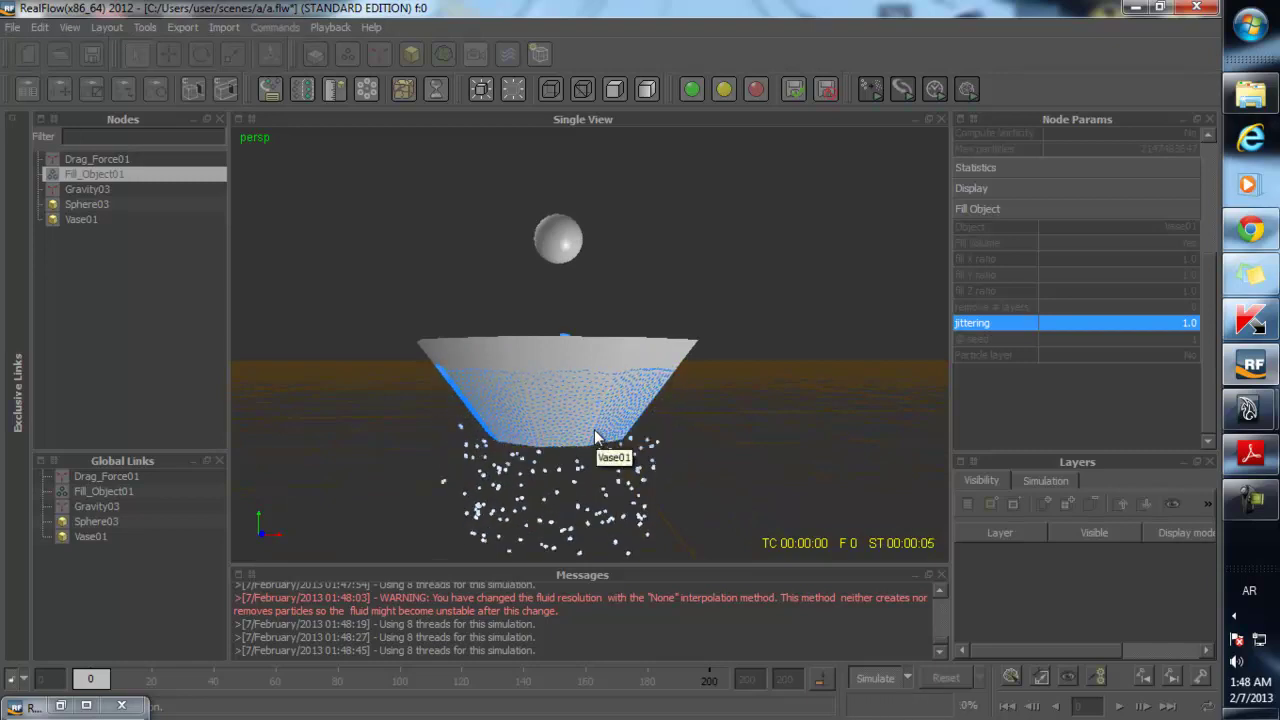
key(ctrl+a)
- Add a k Volume daemon and fit it to the scene
click(376, 57)
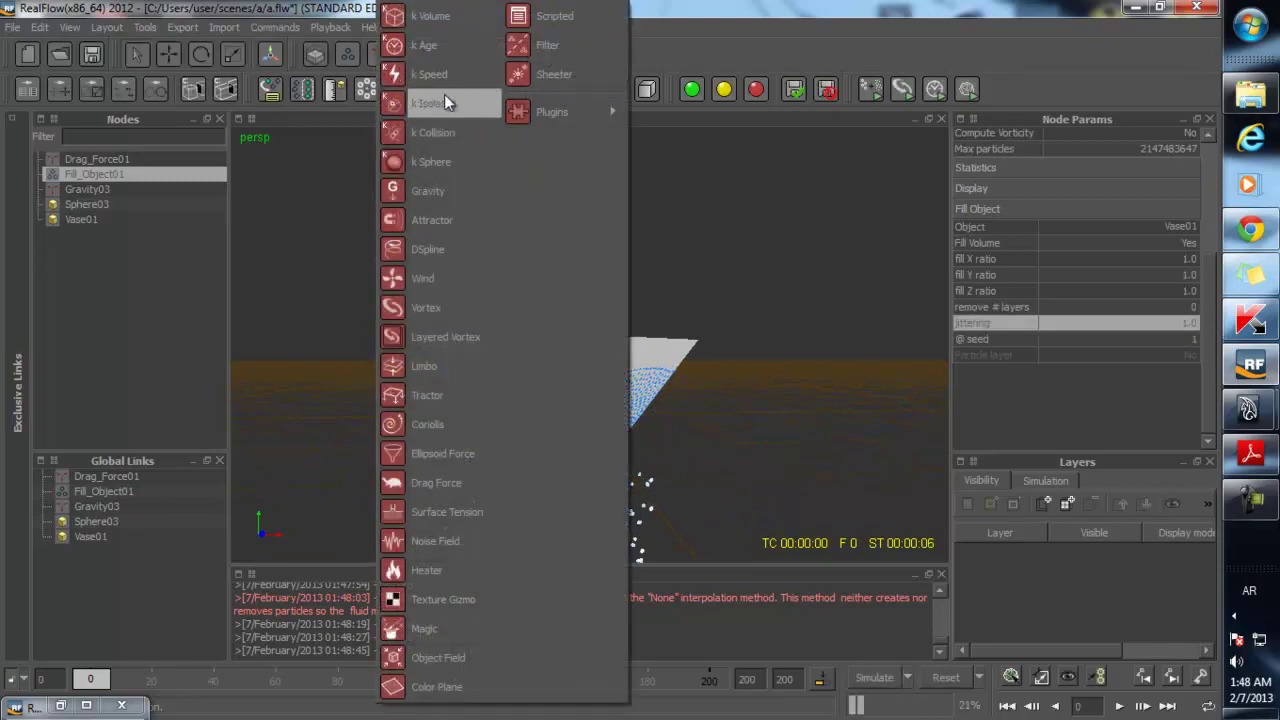
click(430, 16)
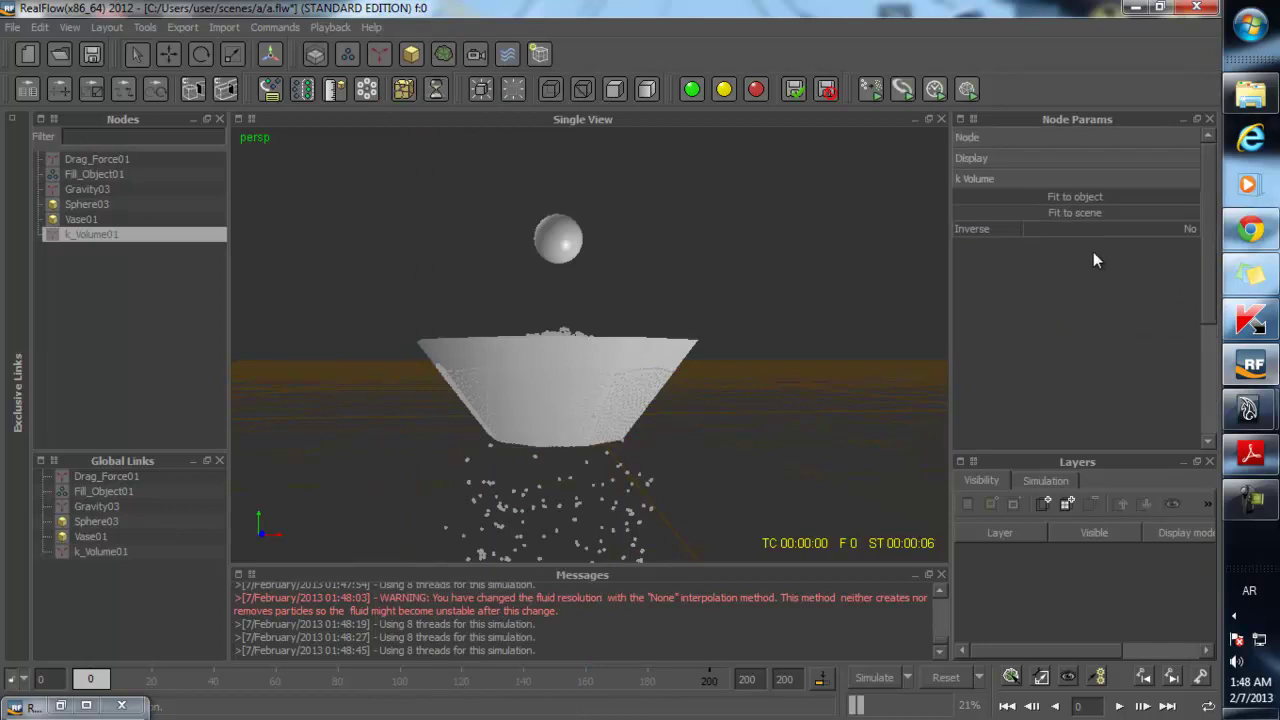
click(1076, 213)
- Briefly simulate with the k Volume daemon active, stop, and reset the scene
key(ctrl+a)
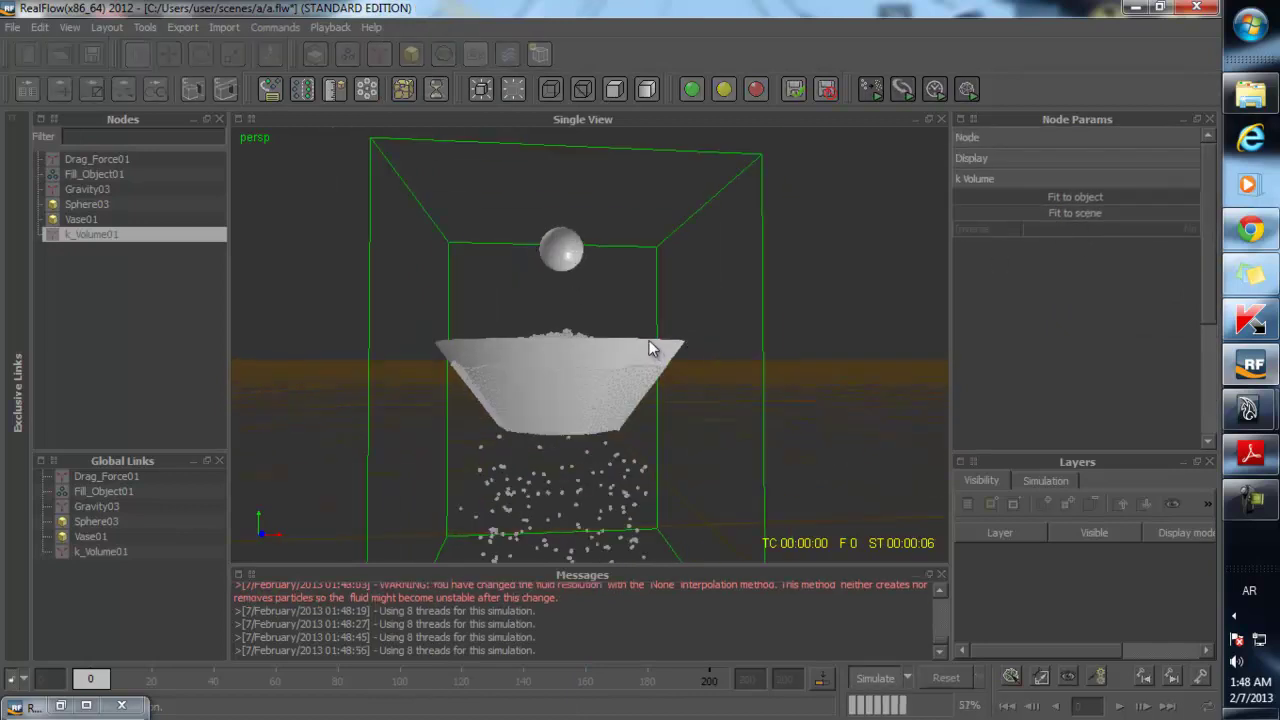
key(ctrl+a)
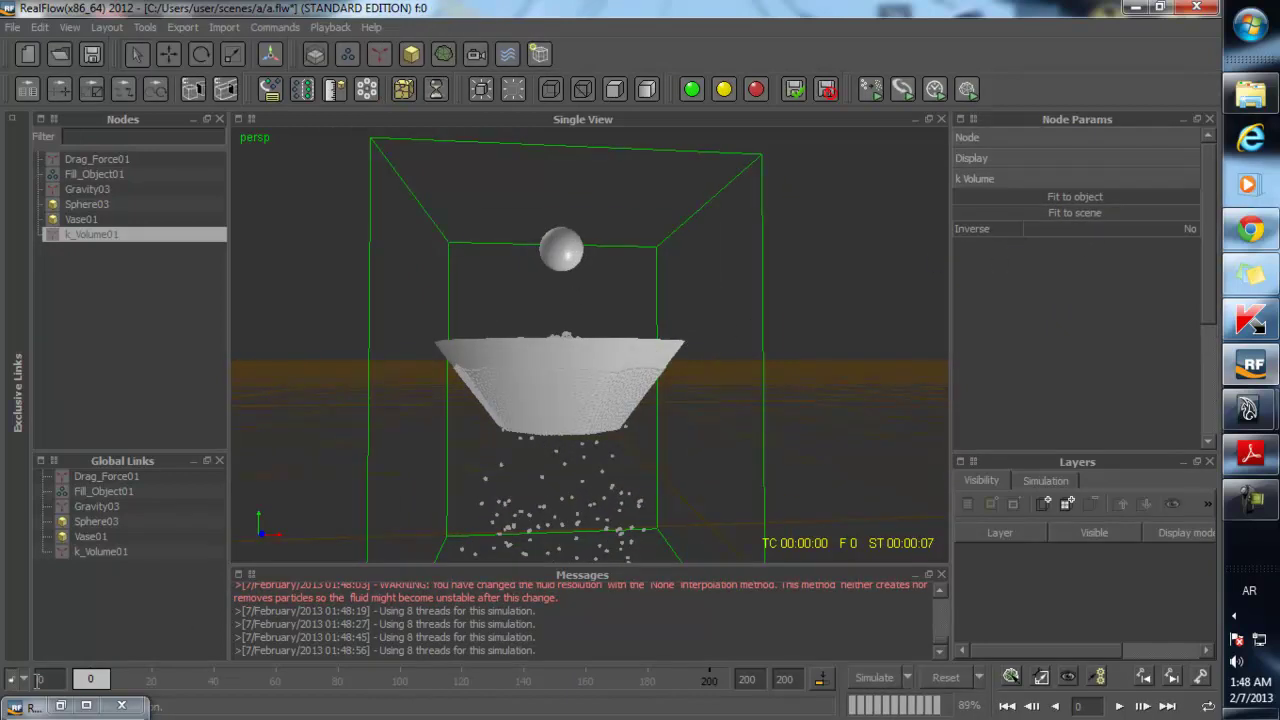
key(ctrl+shift+r)
click(563, 372)
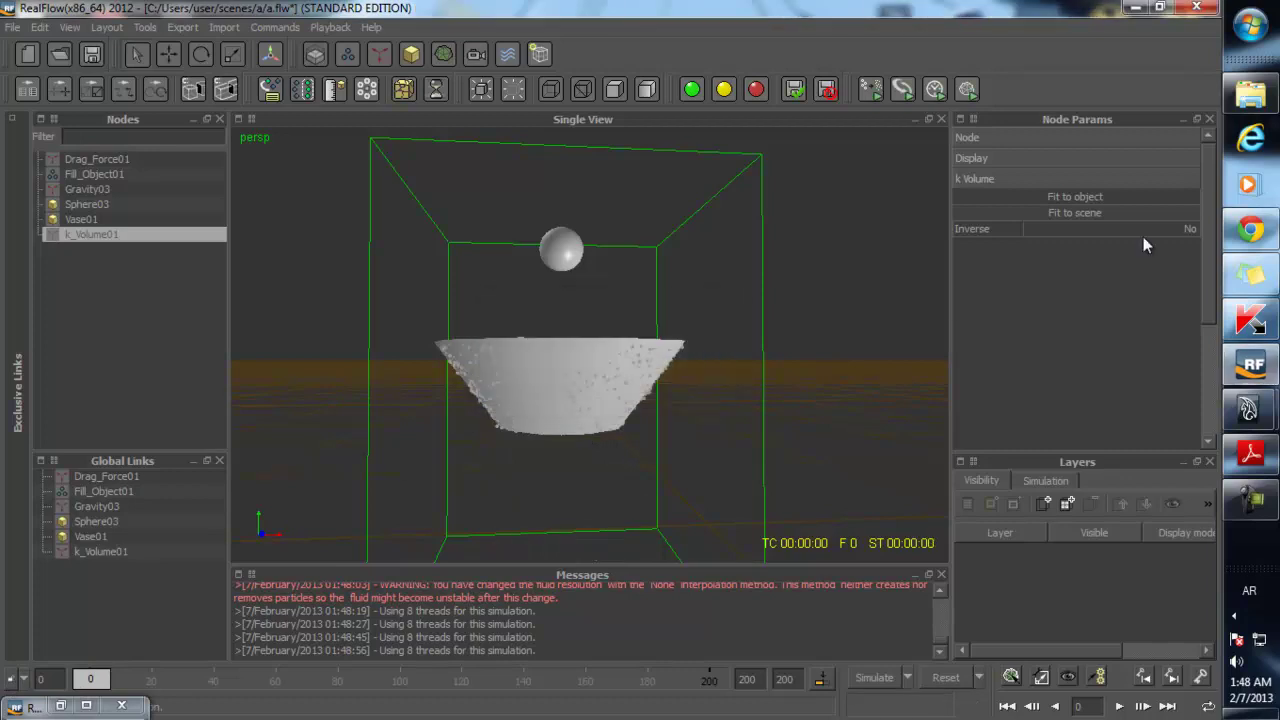
- Refit the k Volume daemon to the scene and simulate with the timeline advancing past frame 50
click(1077, 213)
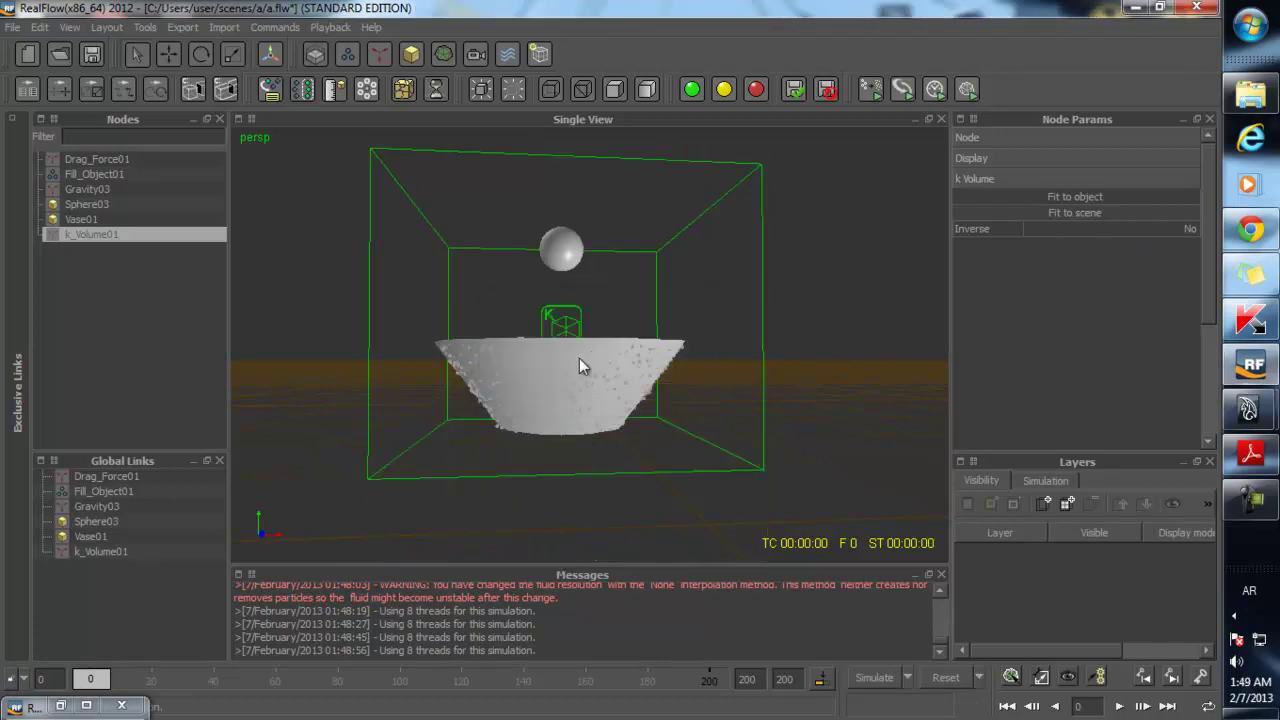
key(alt+a)
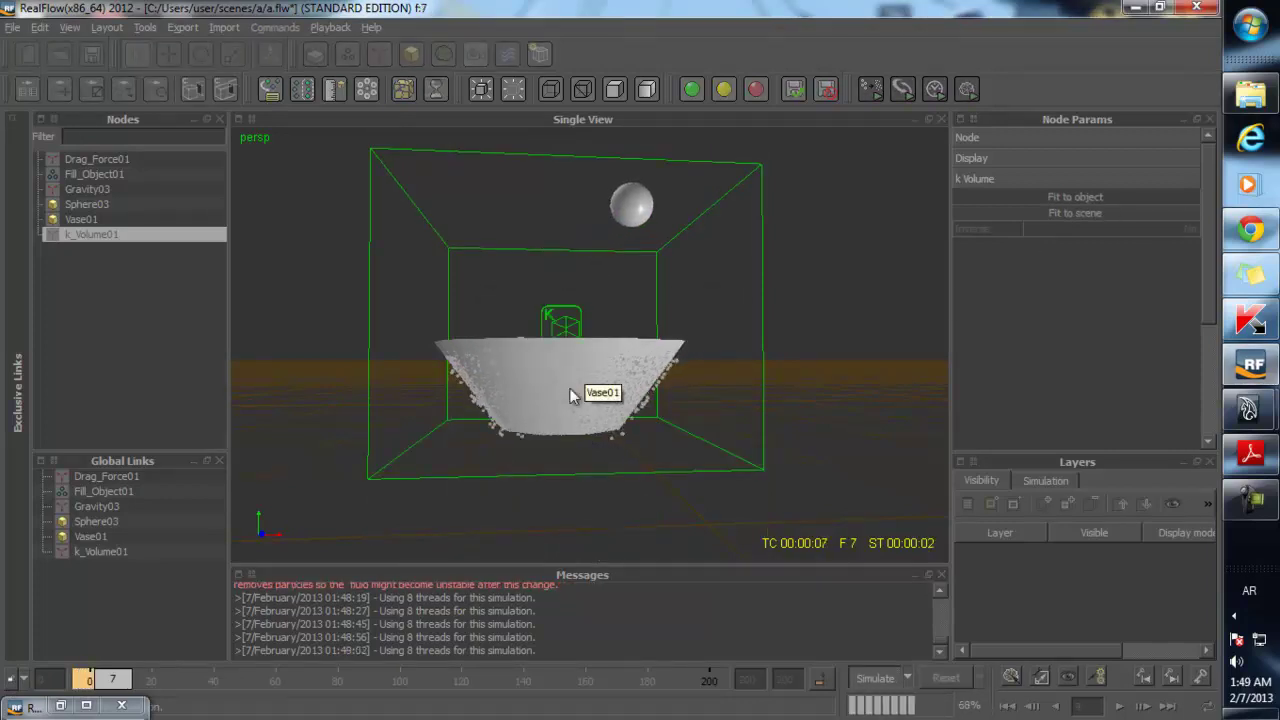
middle_drag(569, 419, 570, 390)
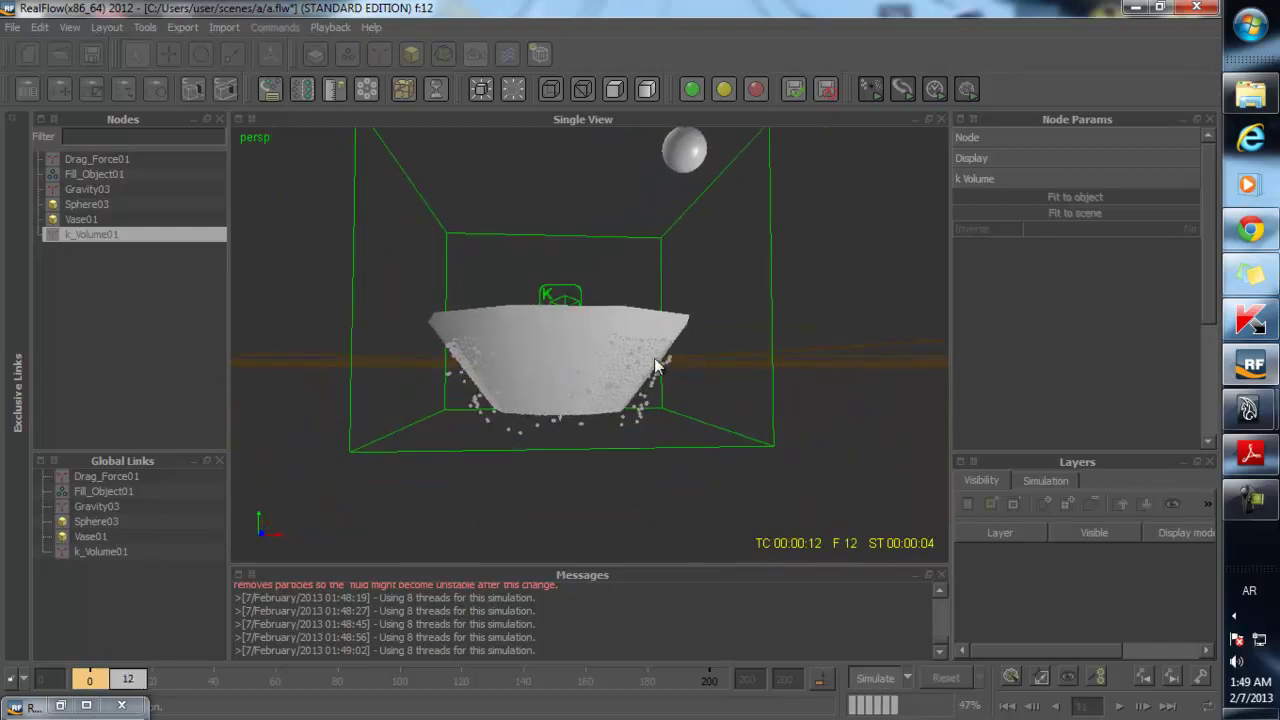
scroll(540, 410, up, 5)
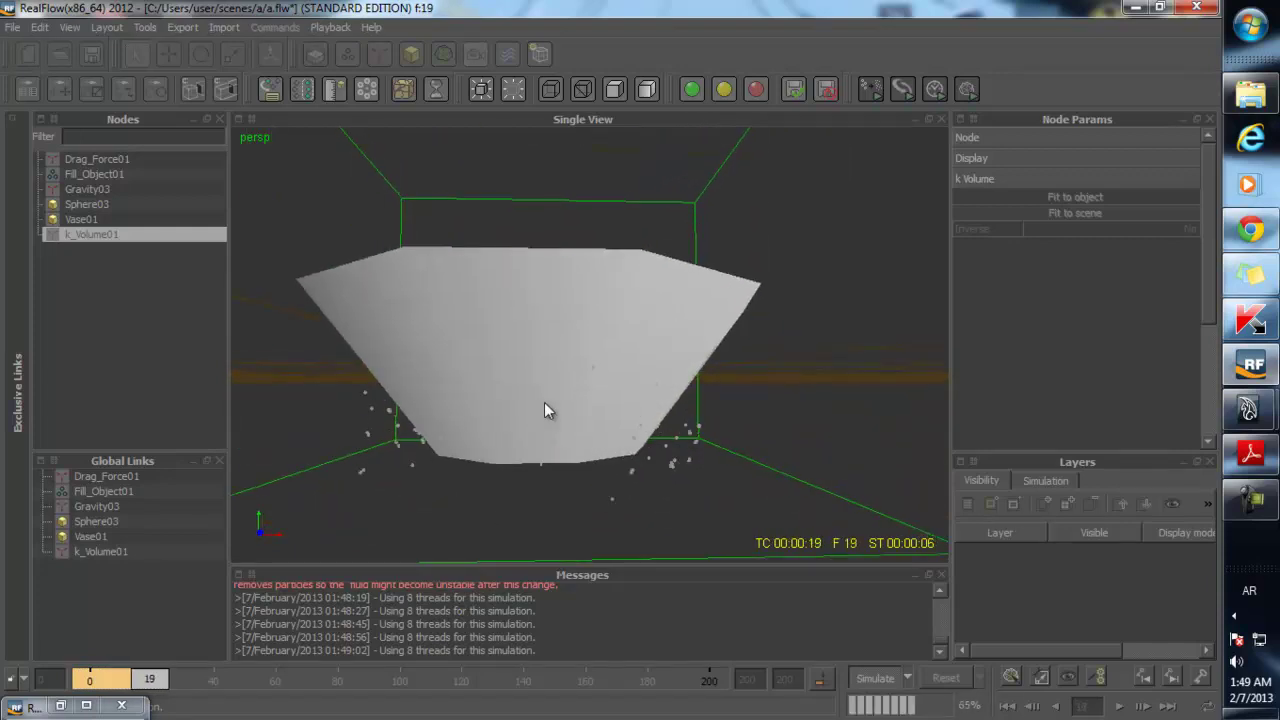
scroll(542, 403, down, 3)
alt+drag(527, 437, 607, 438)
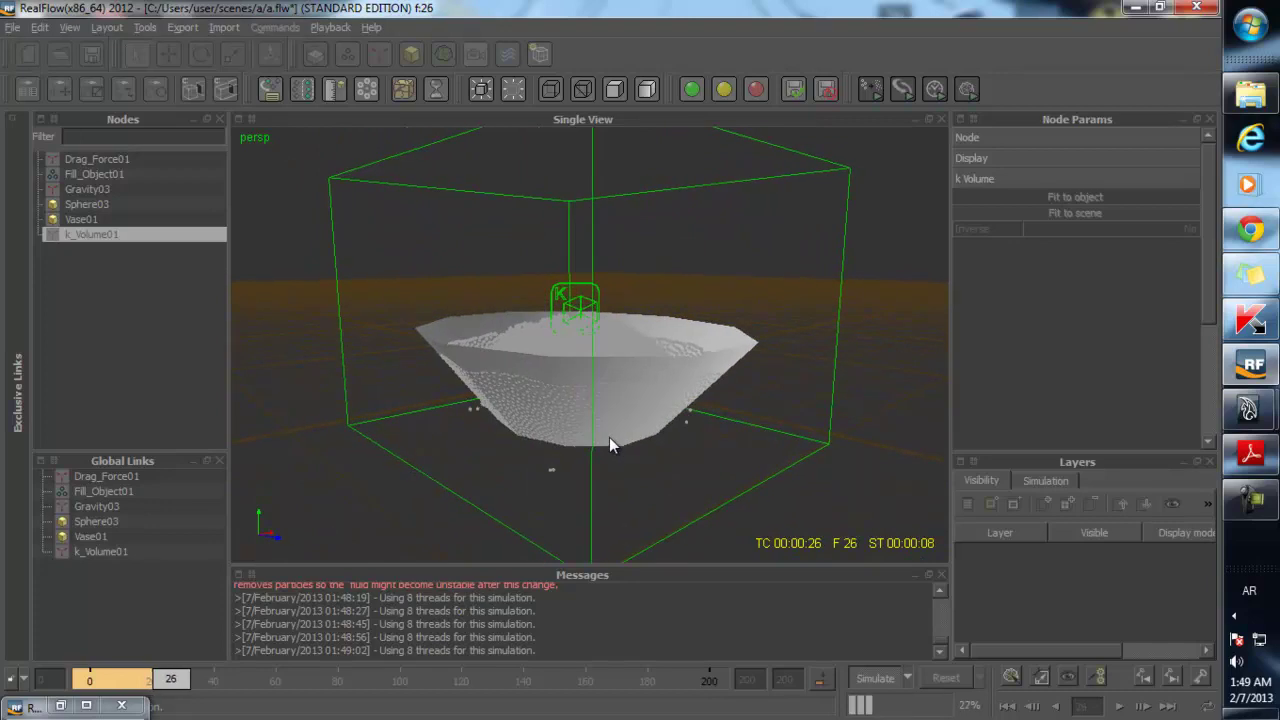
alt+drag(670, 402, 589, 427)
click(588, 366)
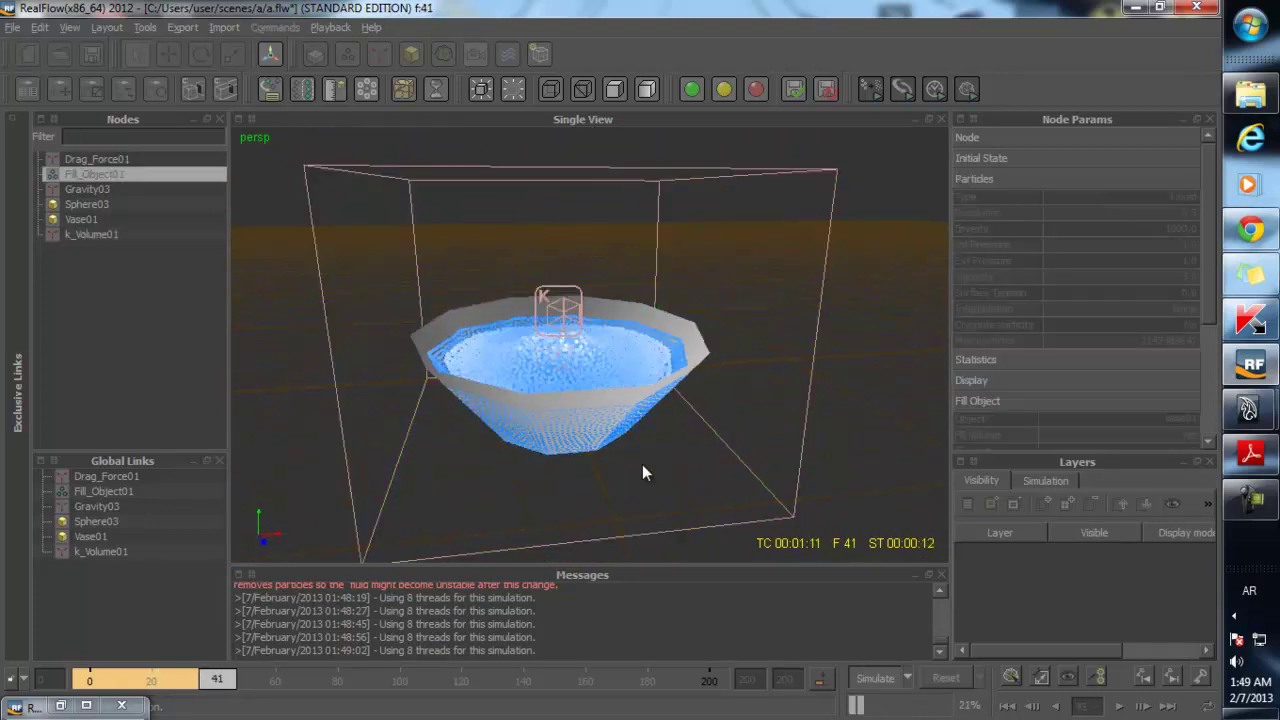
alt+drag(642, 463, 639, 453)
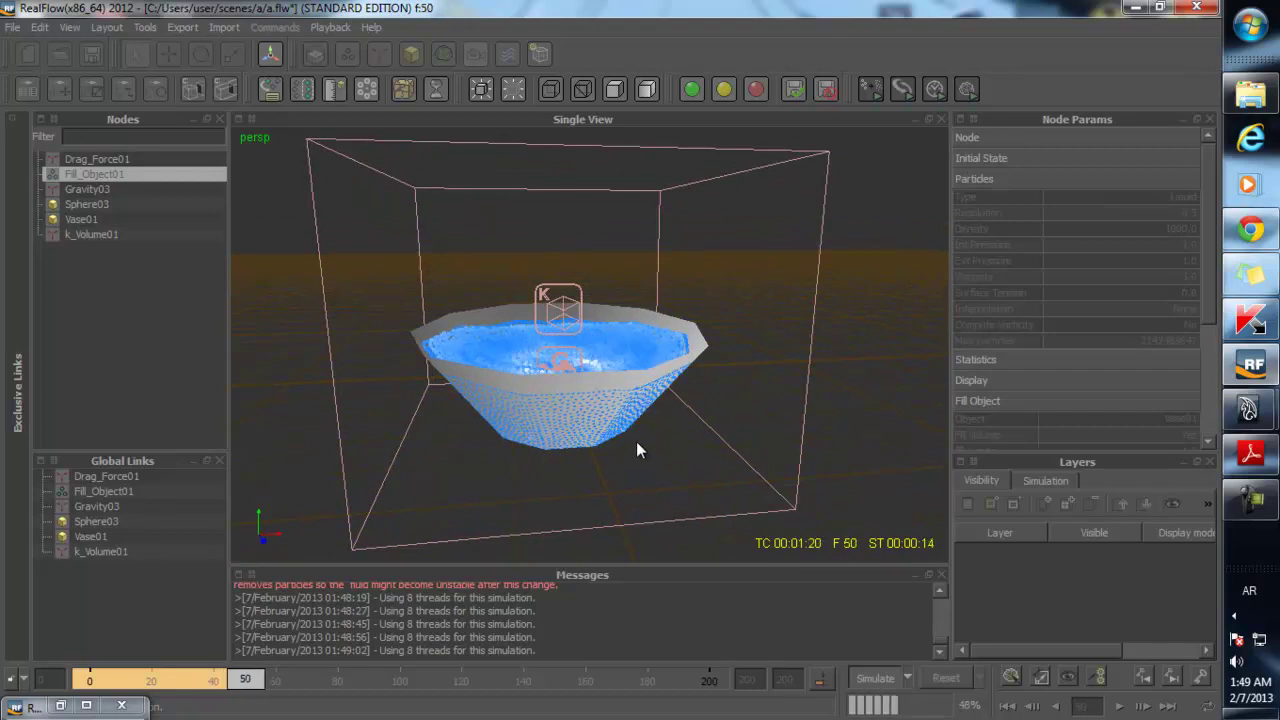
- Delete the k_Volume01 daemon and stop the simulation at frame 60
click(731, 514)
key(Delete)
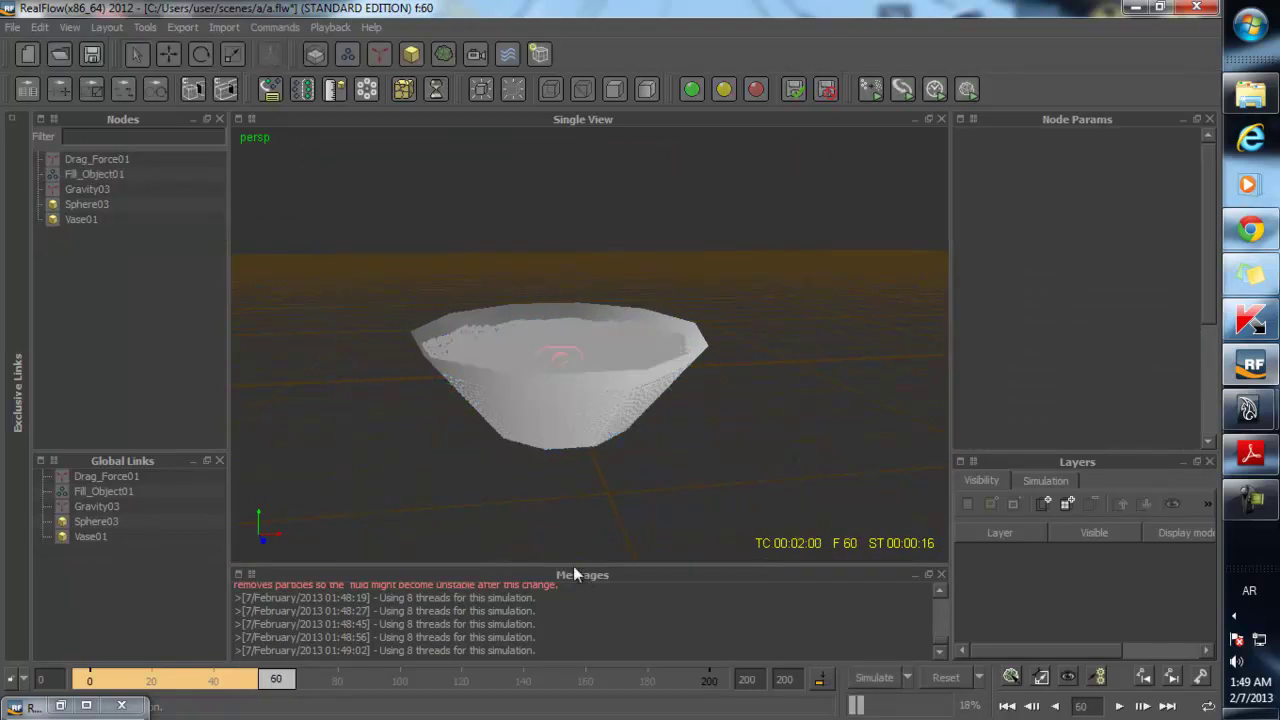
- Inspect the settled fluid around frame 56, select Fill_Object01, and move the timeline to frame 54
click(591, 334)
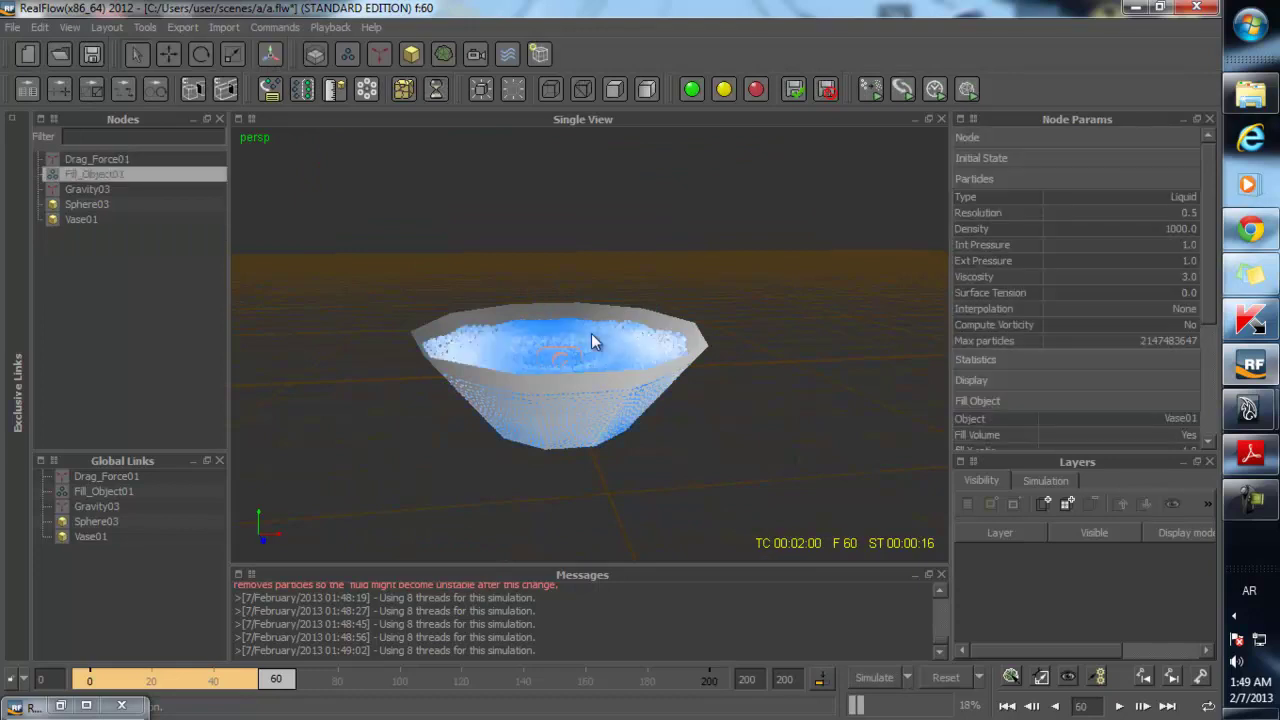
alt+drag(668, 459, 594, 447)
mouse_move(258, 681)
mouse_down()
mouse_move(91, 683)
mouse_move(256, 681)
mouse_move(280, 700)
mouse_move(266, 688)
mouse_up()
click(546, 424)
scroll(545, 419, up, 3)
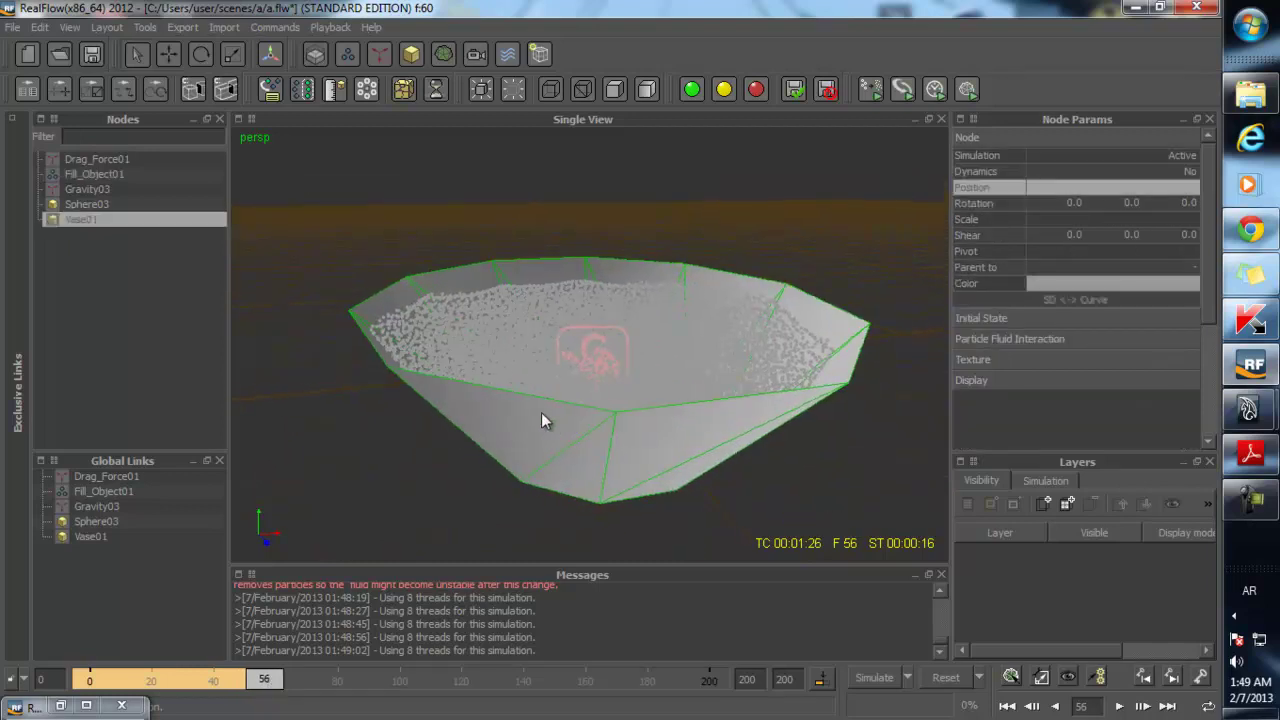
scroll(535, 380, down, 2)
click(532, 357)
scroll(521, 465, down, 1)
alt+drag(521, 457, 500, 478)
drag(265, 685, 258, 686)
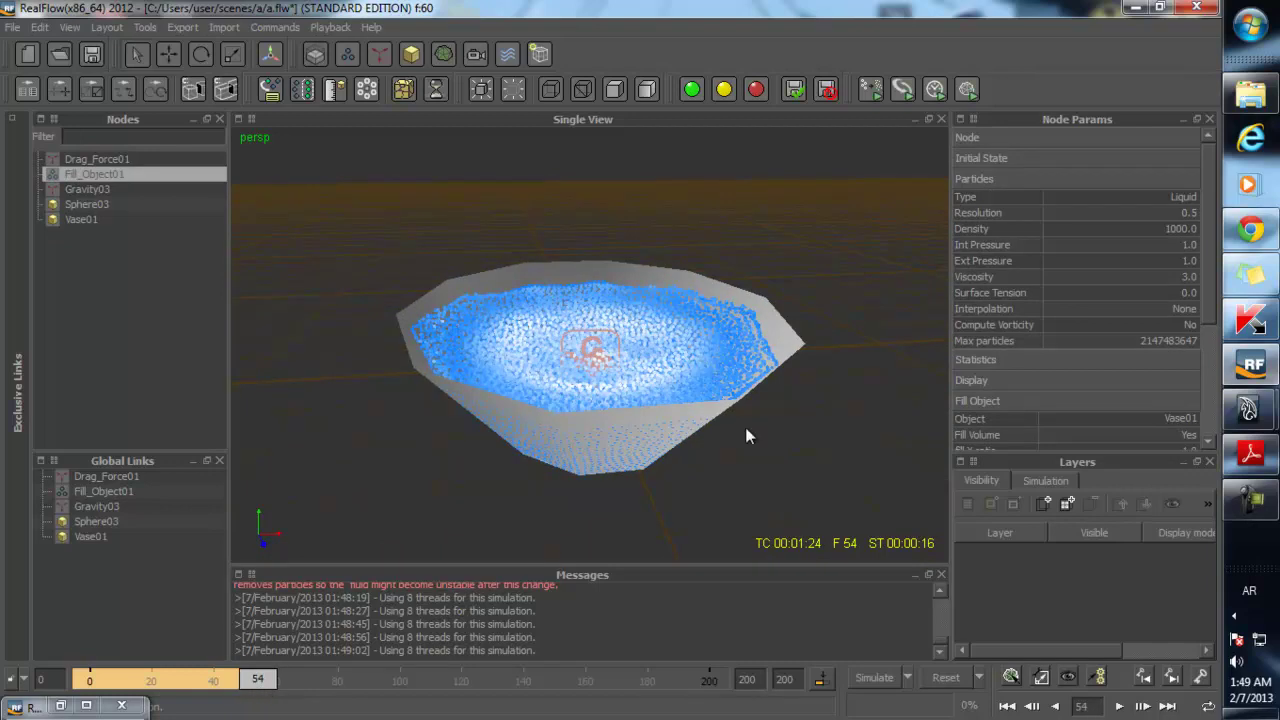
- Use the frame 54 fluid as Fill_Object01's initial state, with Use Initial State set to Yes, and reset the scene to it
click(993, 160)
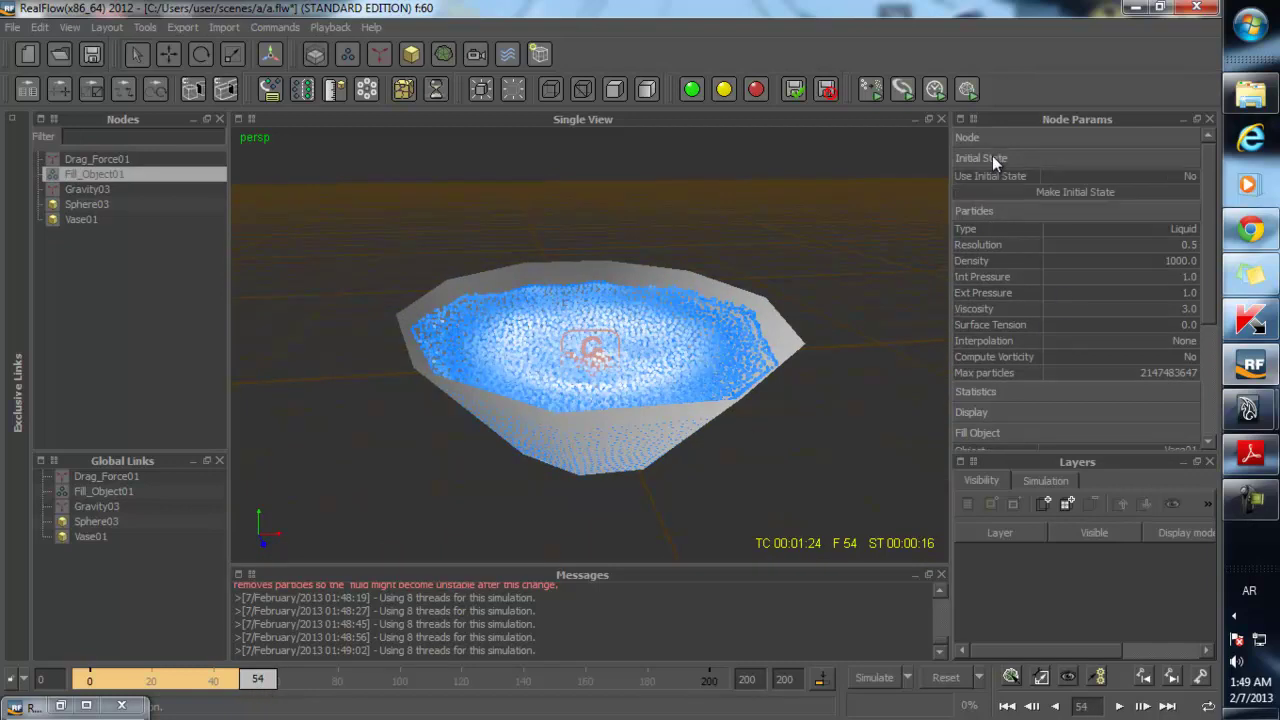
click(1176, 179)
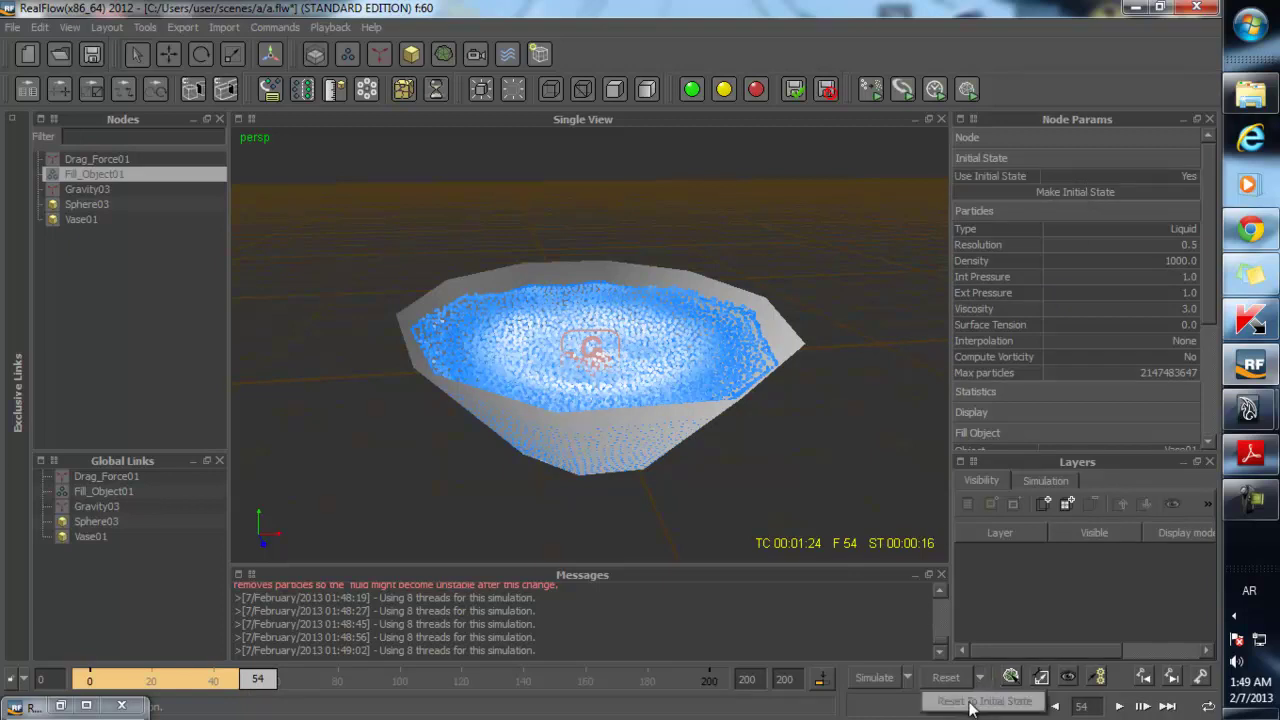
click(970, 705)
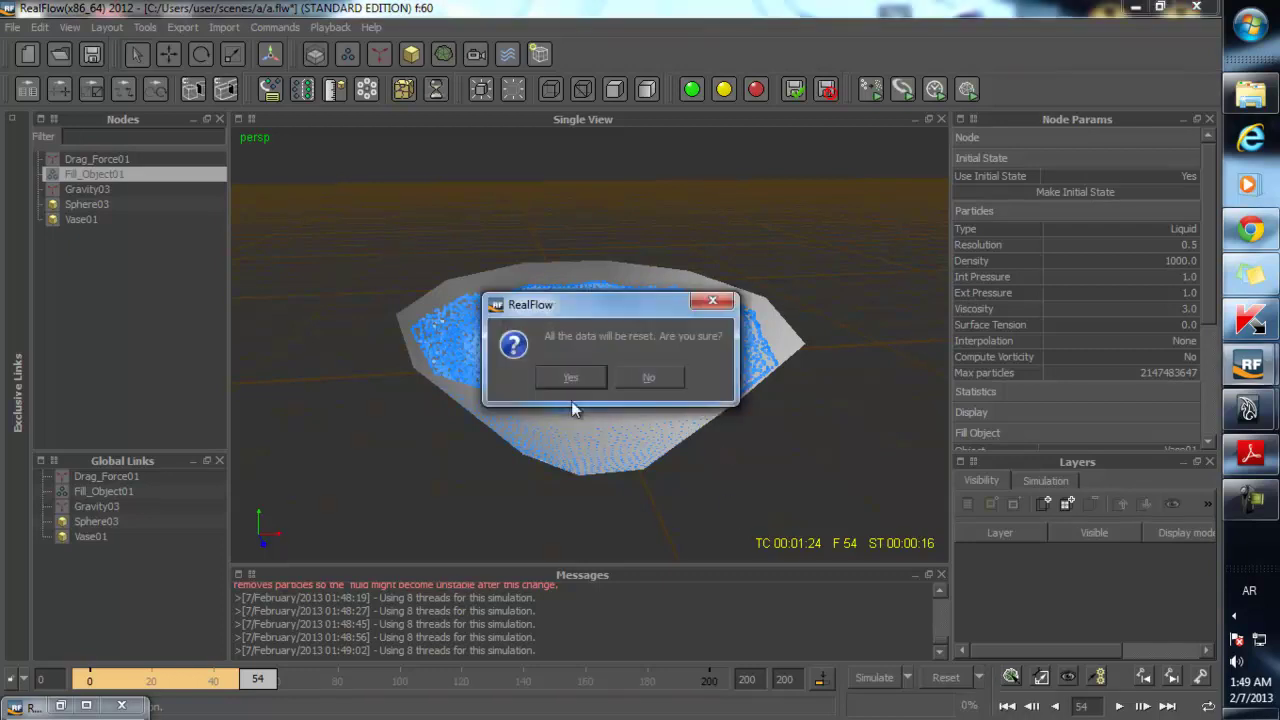
click(576, 371)
- Simulate the fluid from its initial state and stop at frame 24
alt+drag(588, 345, 552, 372)
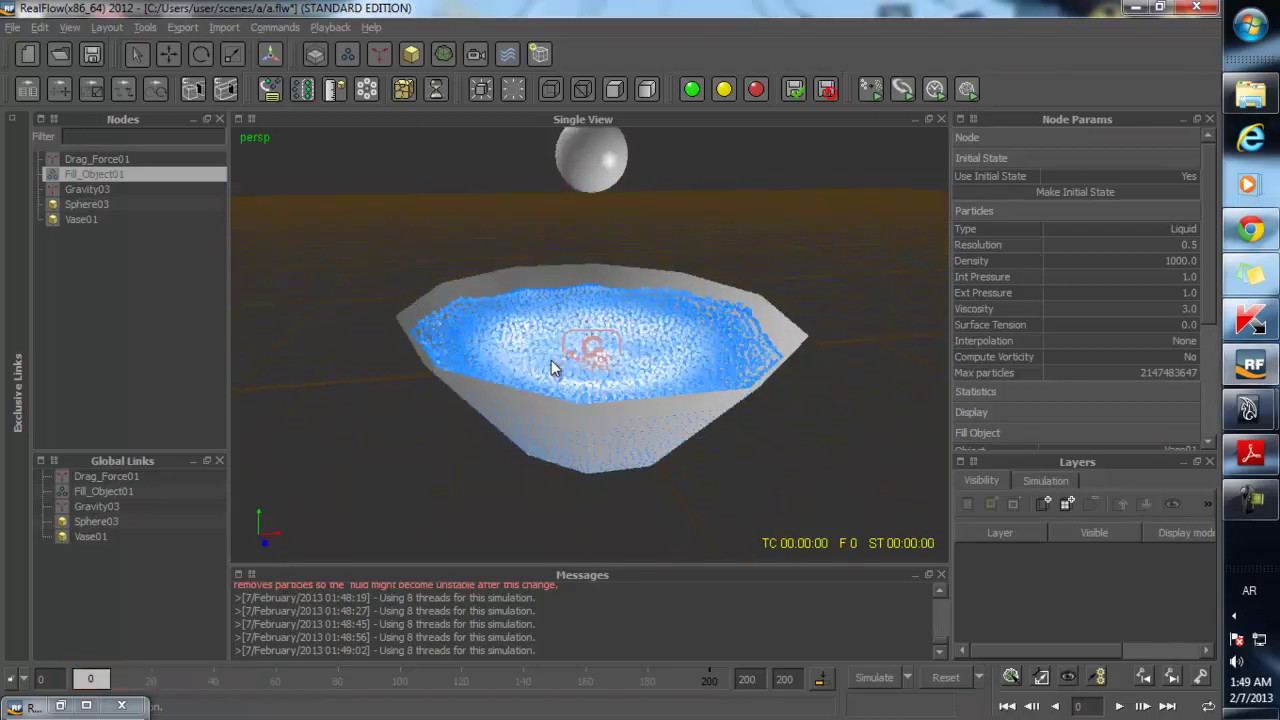
alt+right_drag(600, 370, 568, 401)
alt+middle_drag(568, 401, 537, 407)
key(alt+a)
alt+drag(585, 452, 541, 402)
alt+right_drag(541, 417, 563, 446)
alt+drag(563, 446, 637, 393)
key(alt+a)
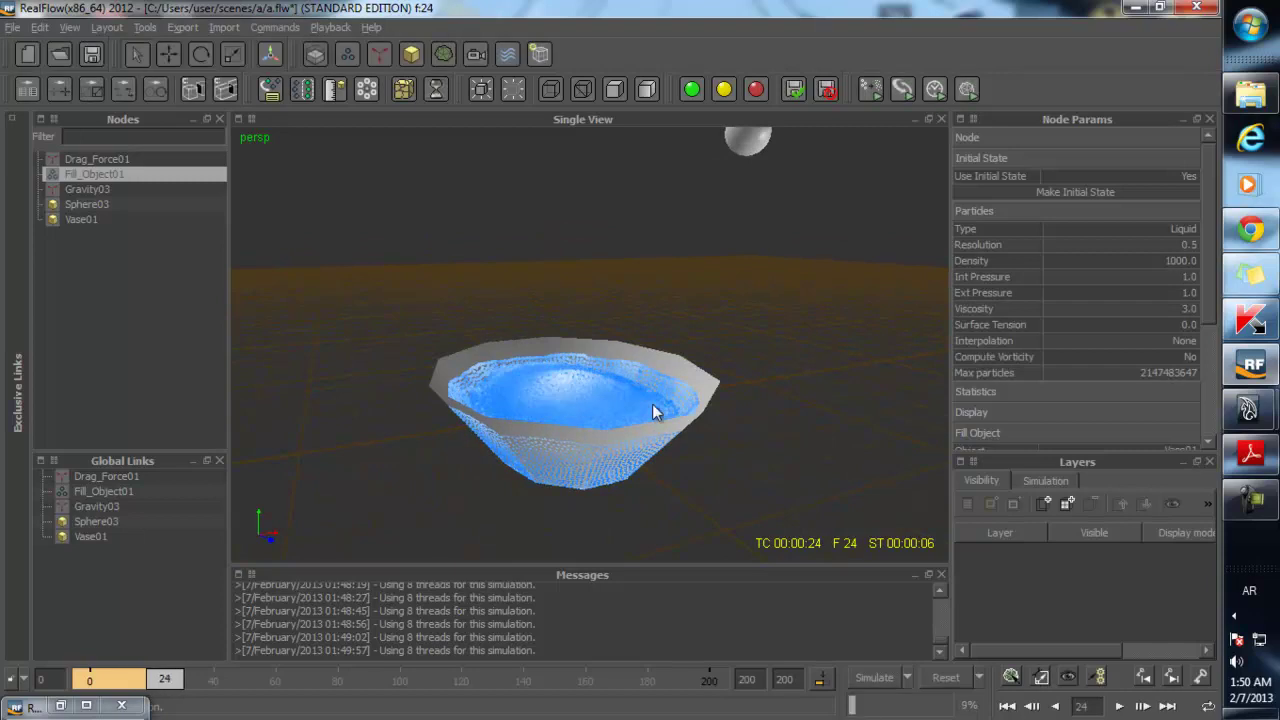
- Add a Magic daemon to the scene and move it out beside the vase
alt+right_drag(650, 378, 601, 442)
alt+drag(601, 442, 594, 442)
click(380, 55)
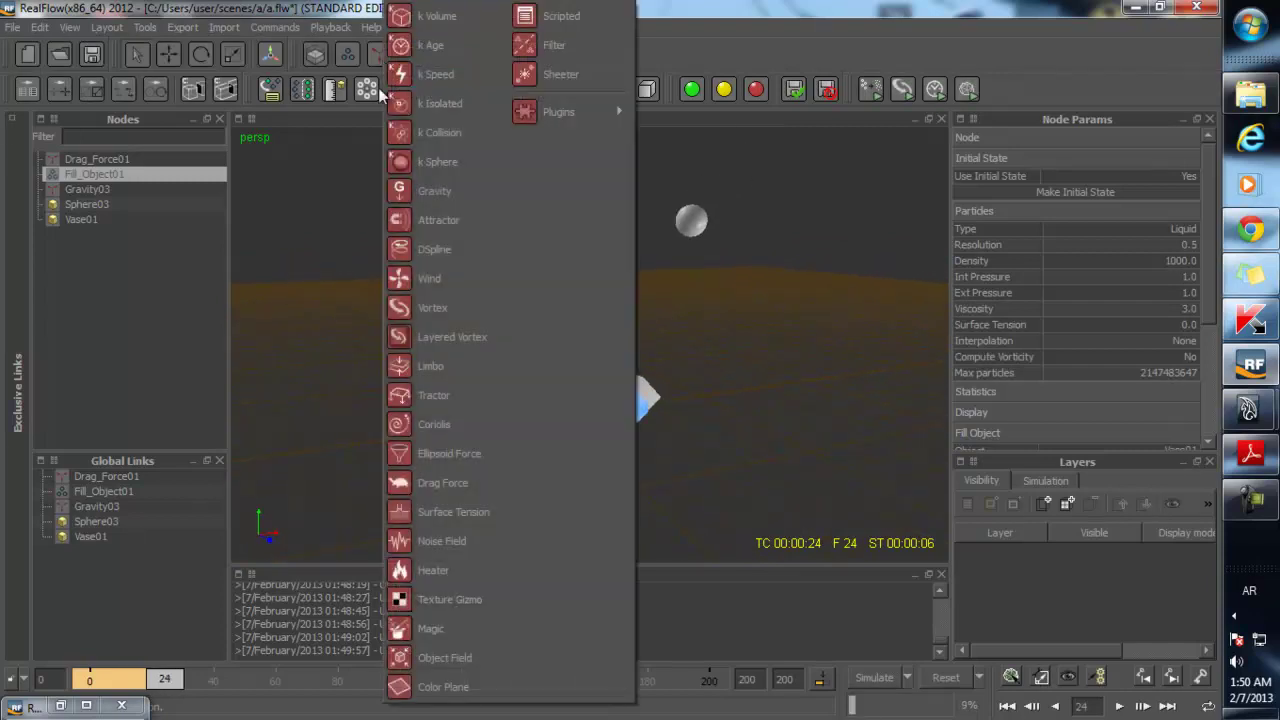
click(478, 628)
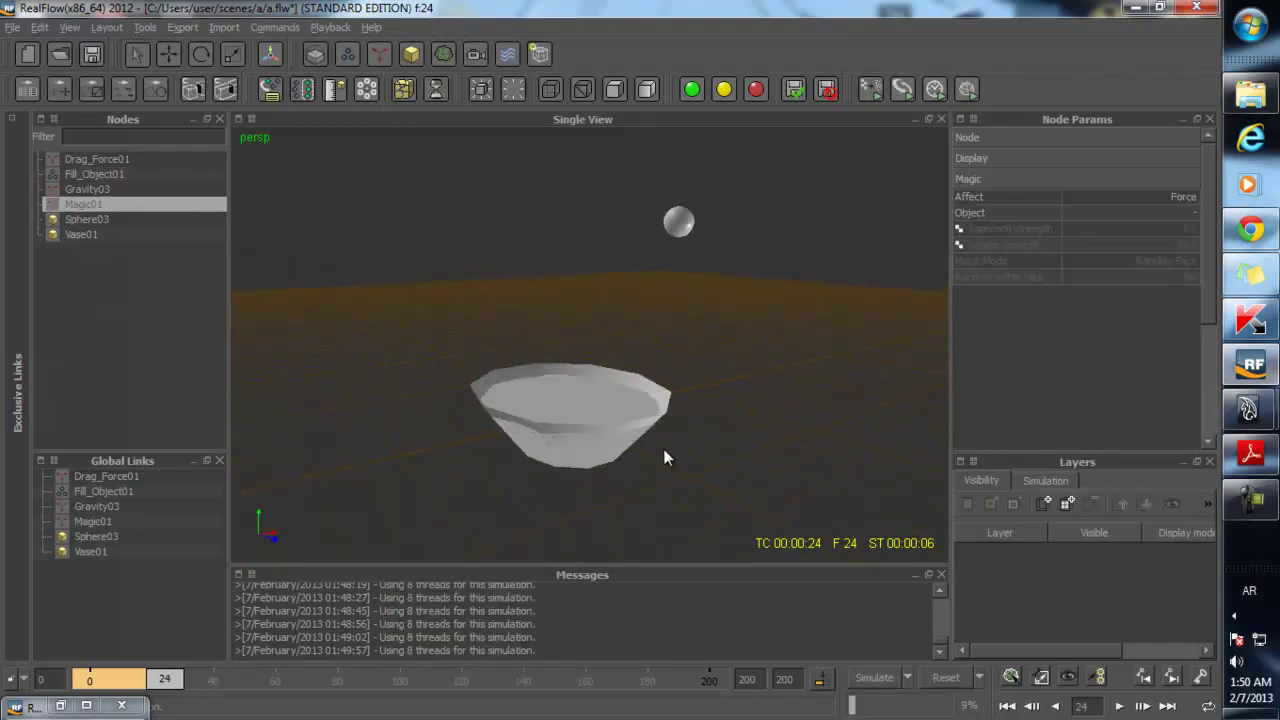
drag(470, 442, 408, 456)
alt+drag(541, 455, 523, 461)
scroll(524, 461, up, 5)
scroll(570, 443, down, 2)
alt+right_drag(565, 444, 561, 448)
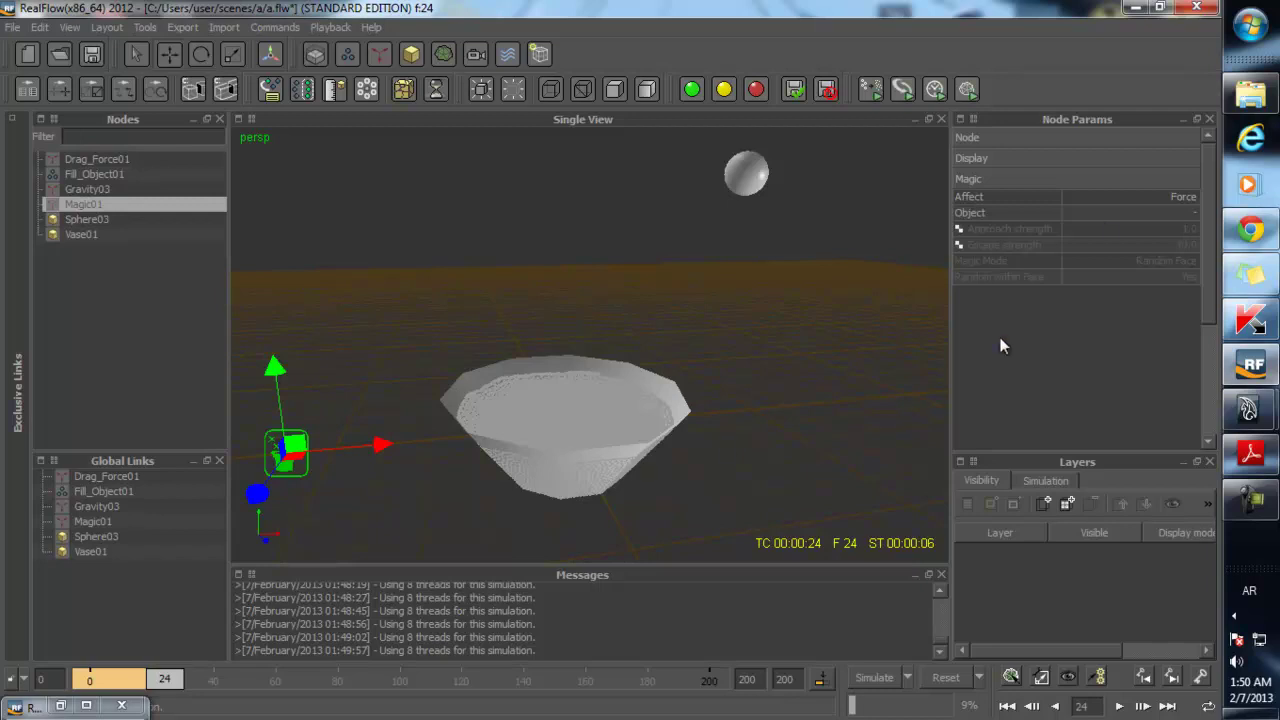
- Set Sphere03 as the Magic daemon's object and continue the simulation with Fill_Object01 selected
double_click(1116, 213)
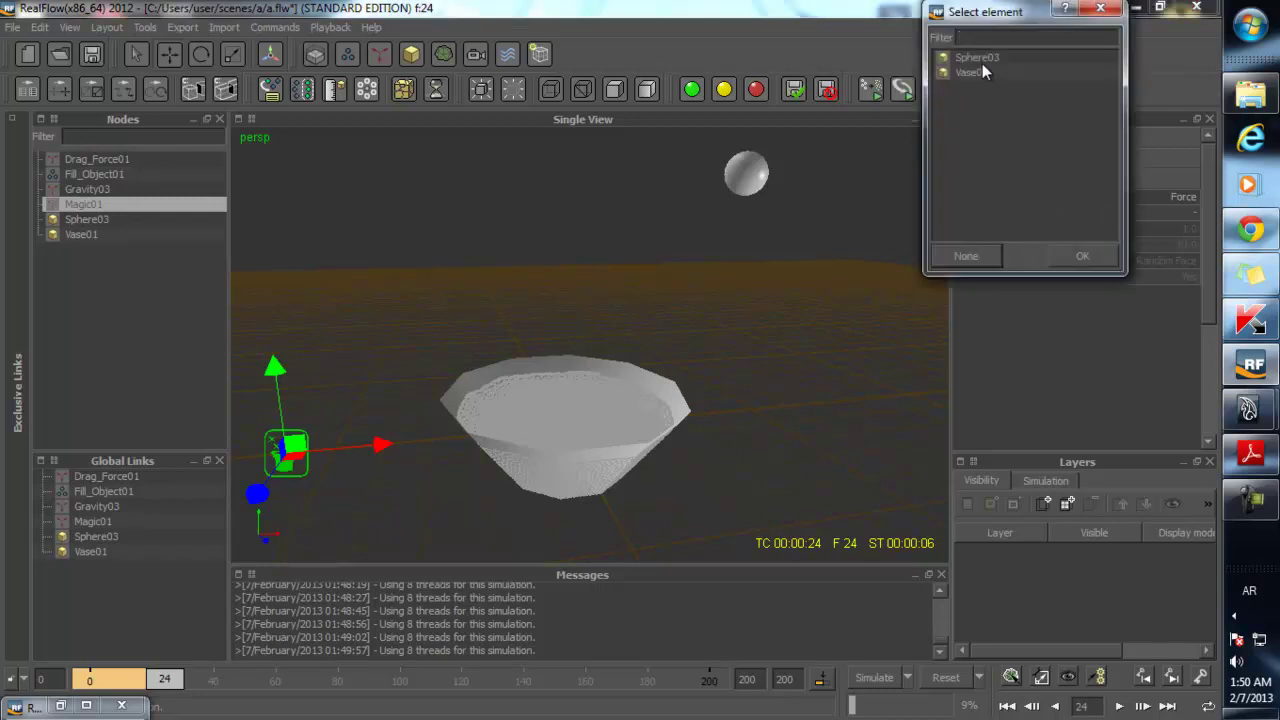
click(1062, 255)
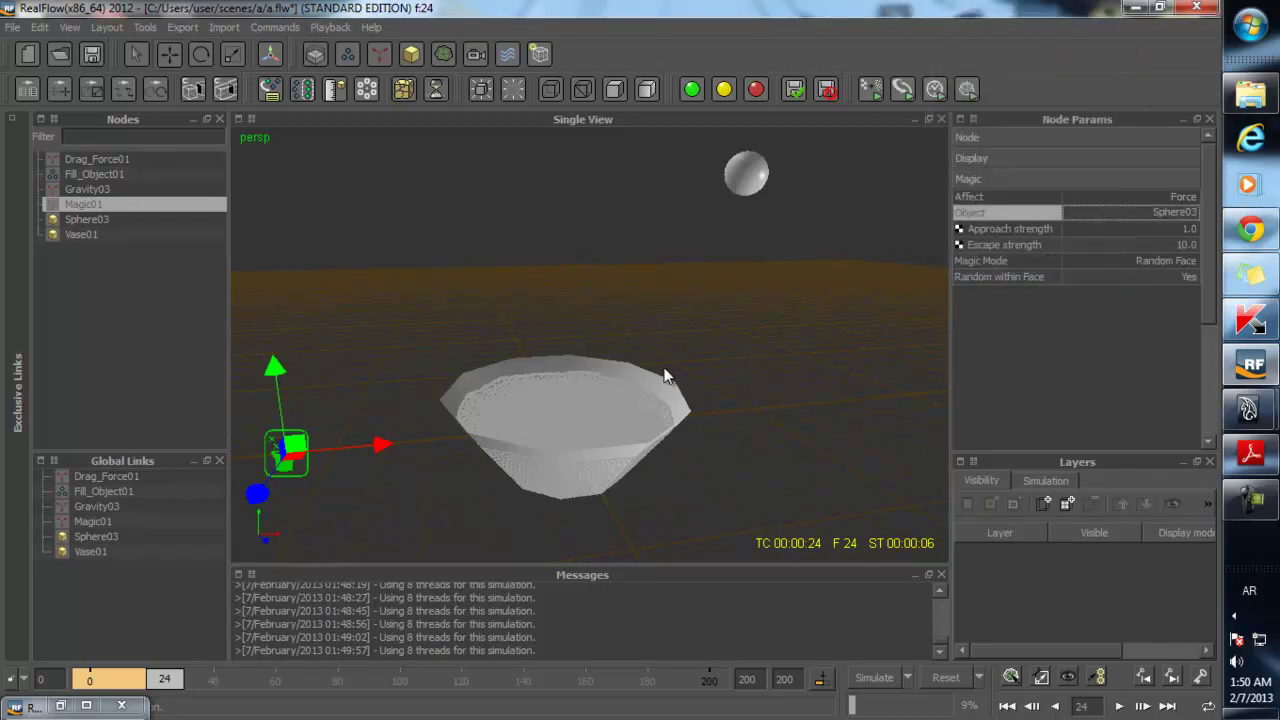
alt+drag(680, 366, 639, 394)
click(592, 409)
key(ctrl+a)
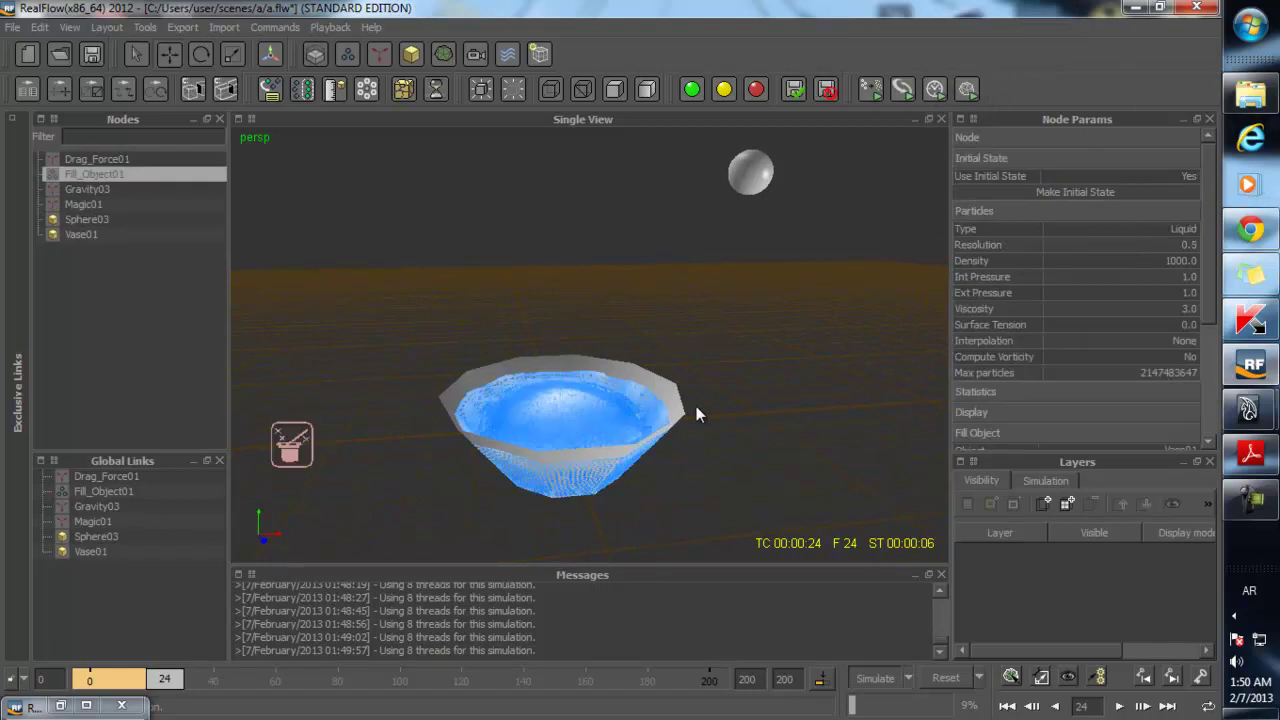
mouse_move(638, 451)
alt+mouse_down()
mouse_move(657, 477)
mouse_move(653, 455)
alt+mouse_up()
scroll(658, 475, up, 2)
scroll(657, 464, down, 3)
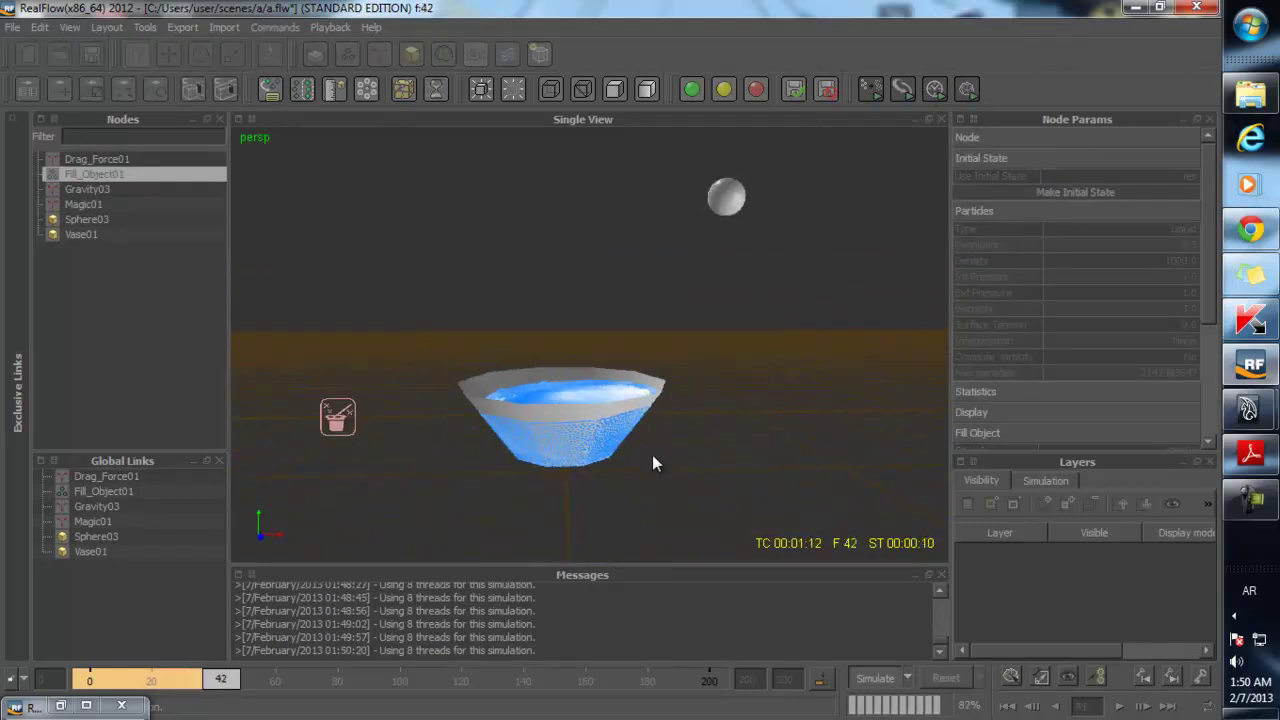
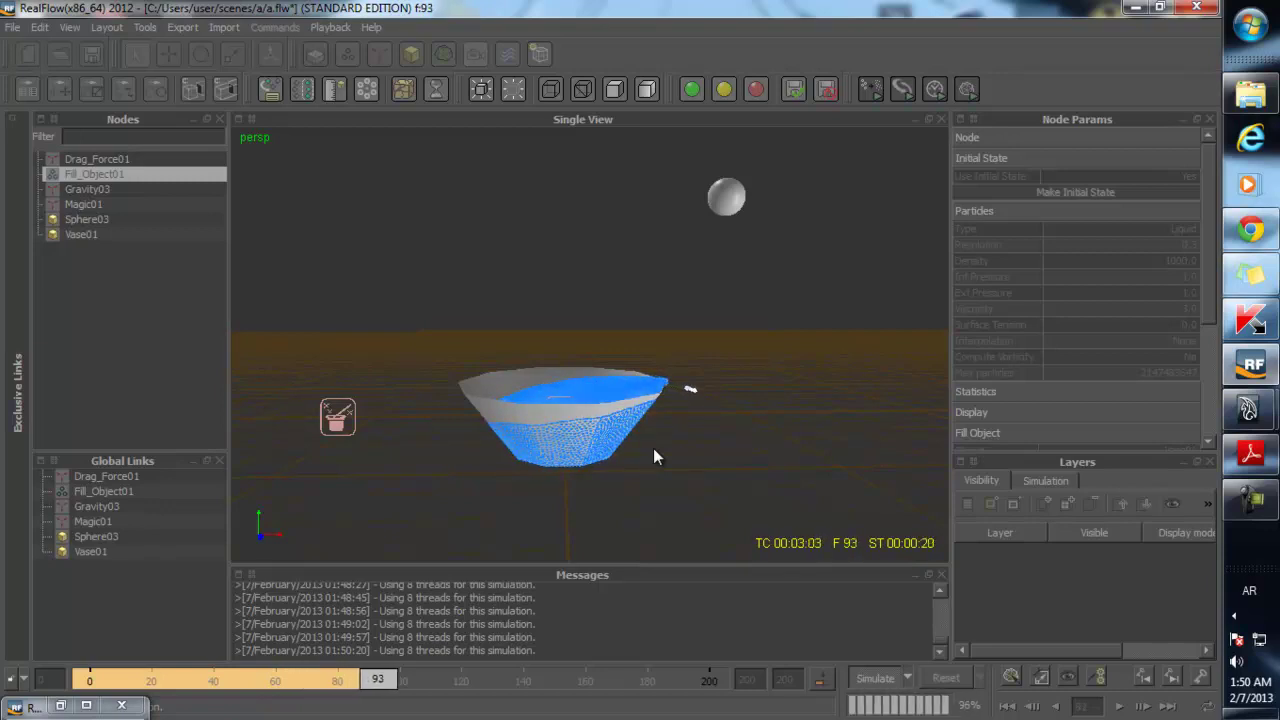
- Examine how the fluid reacts to the Magic daemon, stop at frame 118, and return the timeline to frame 0
scroll(653, 448, up, 2)
alt+drag(653, 448, 712, 182)
scroll(651, 480, down, 2)
scroll(642, 426, up, 3)
click(645, 429)
click(639, 423)
click(874, 678)
drag(463, 679, 2, 660)
alt+drag(430, 345, 376, 390)
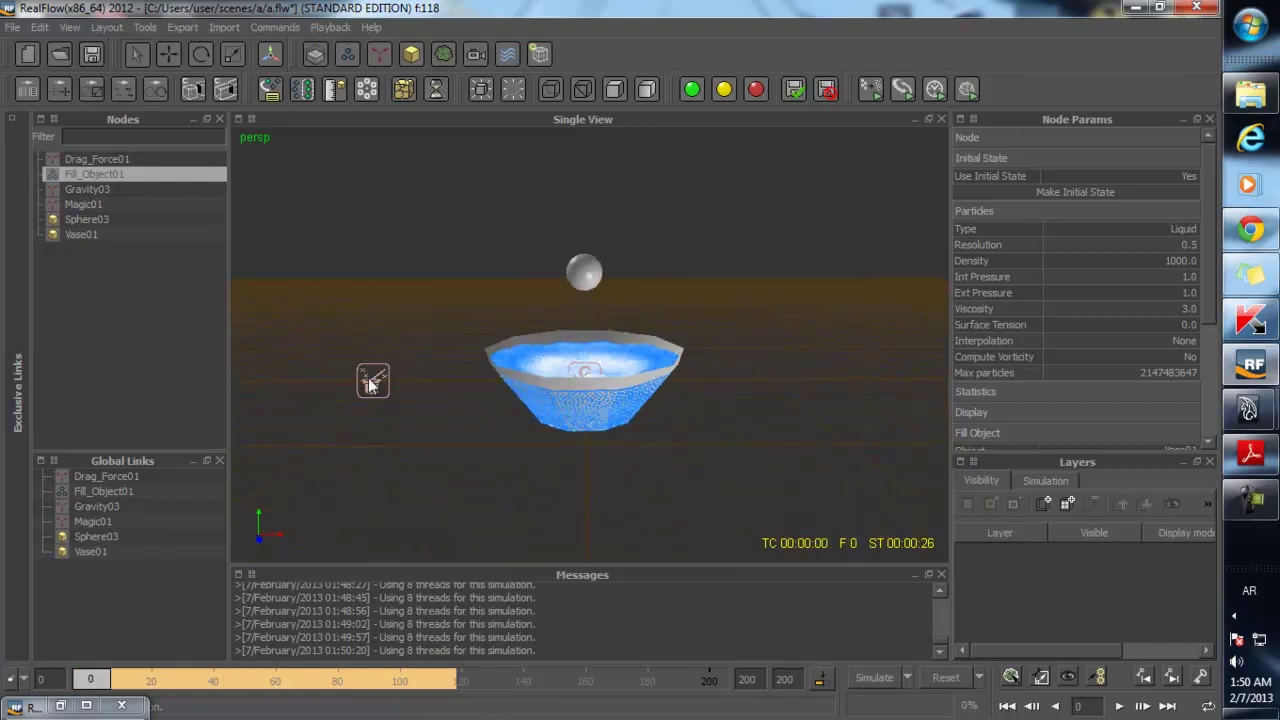
- Set the Magic daemon's Approach strength to 5
click(374, 384)
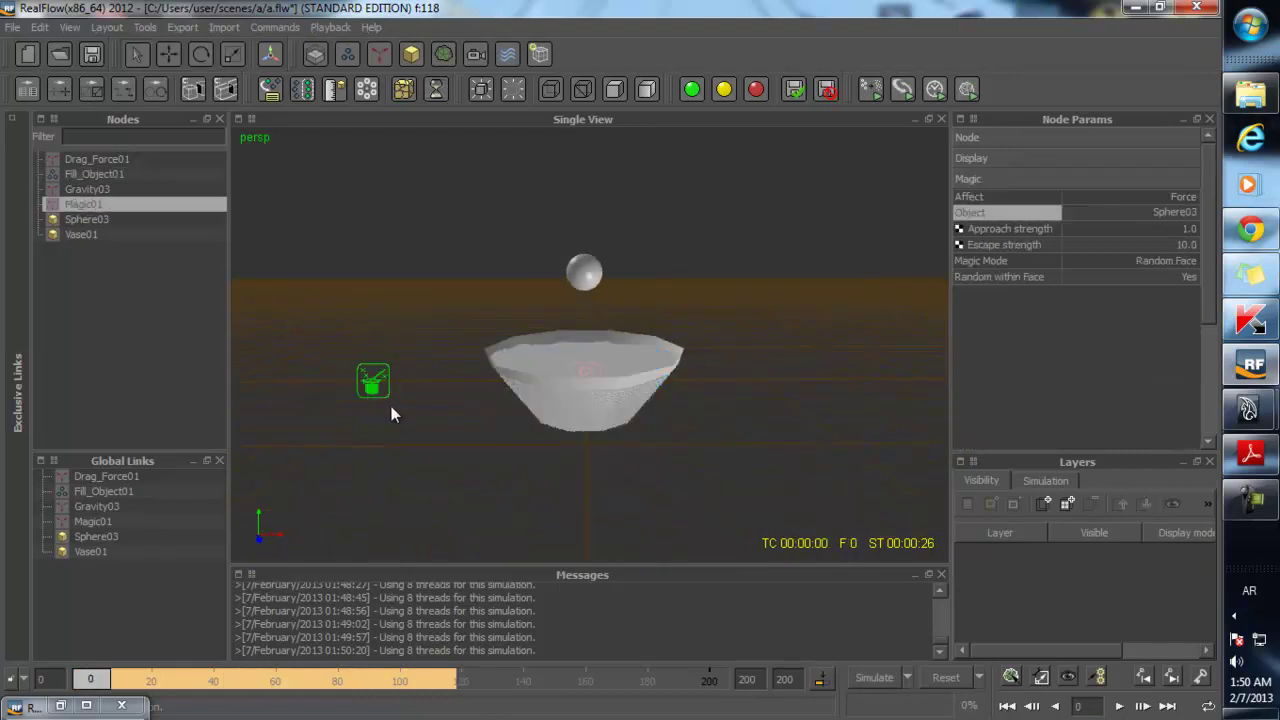
click(1157, 243)
click(1158, 228)
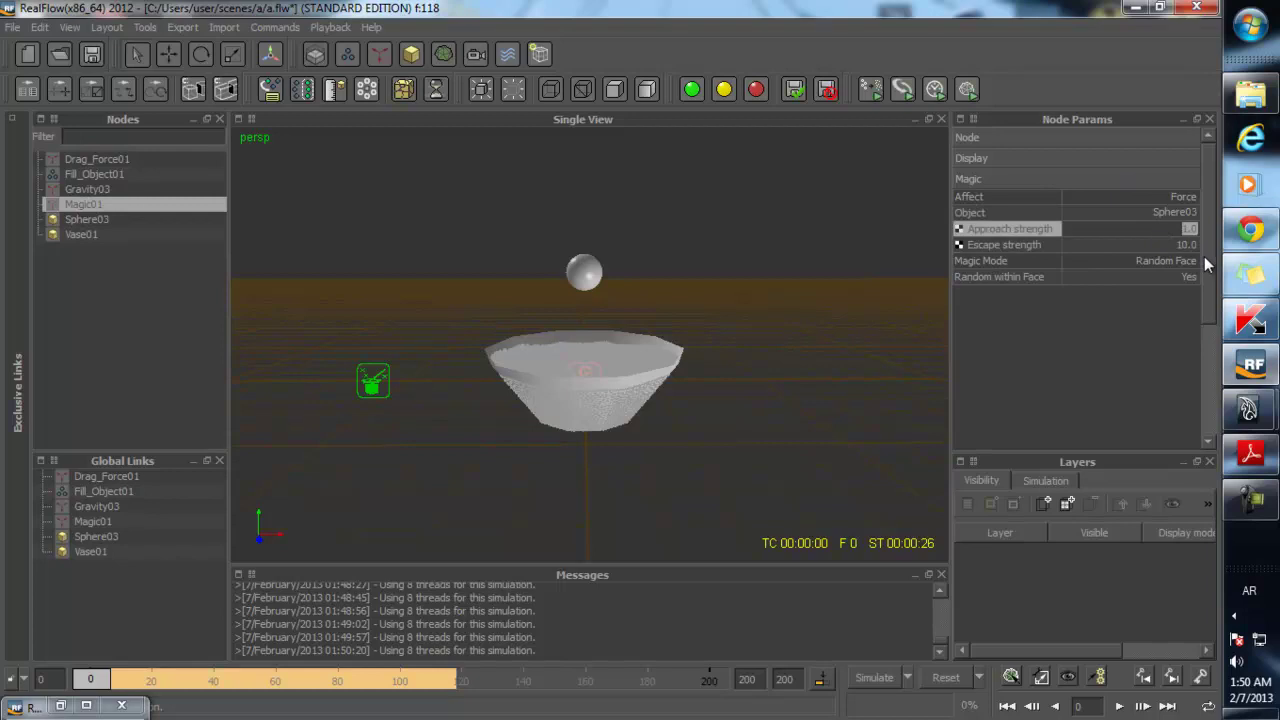
text(5)
key(Return)
- Simulate with the stronger approach force, watch the fluid leave the vase, and stop at frame 63
key(alt+a)
click(571, 369)
click(614, 357)
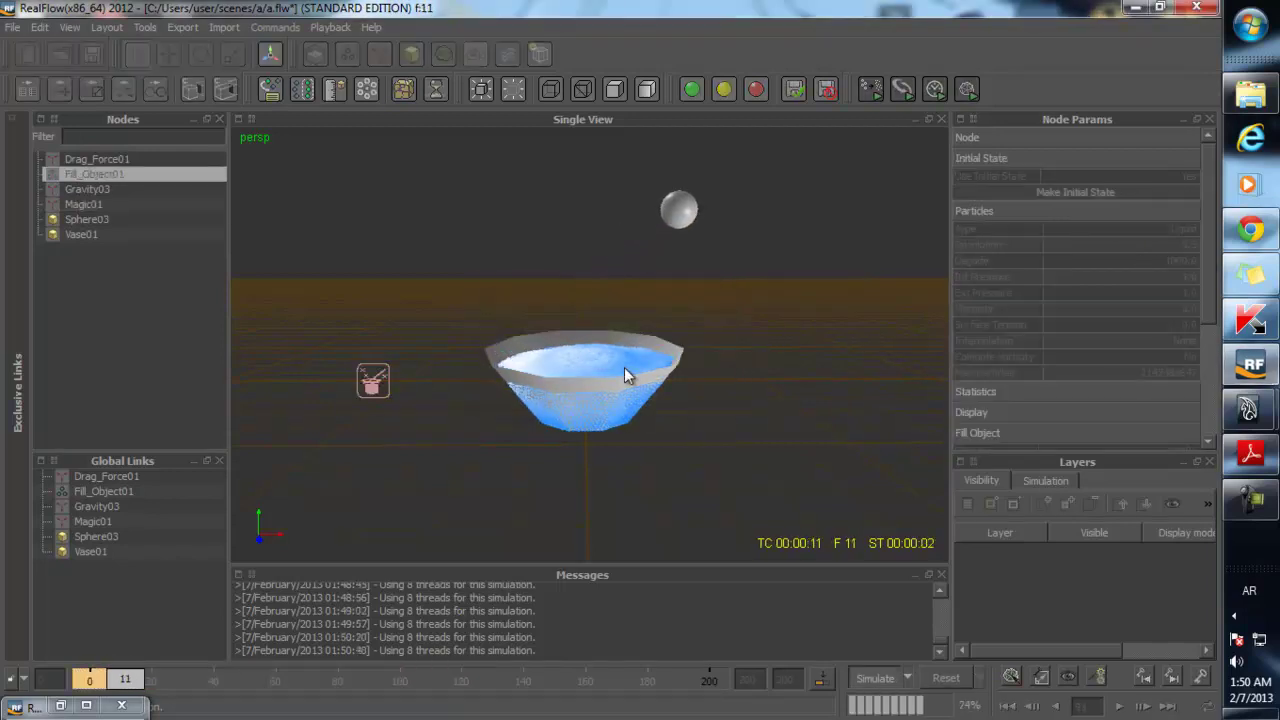
scroll(664, 400, up, 2)
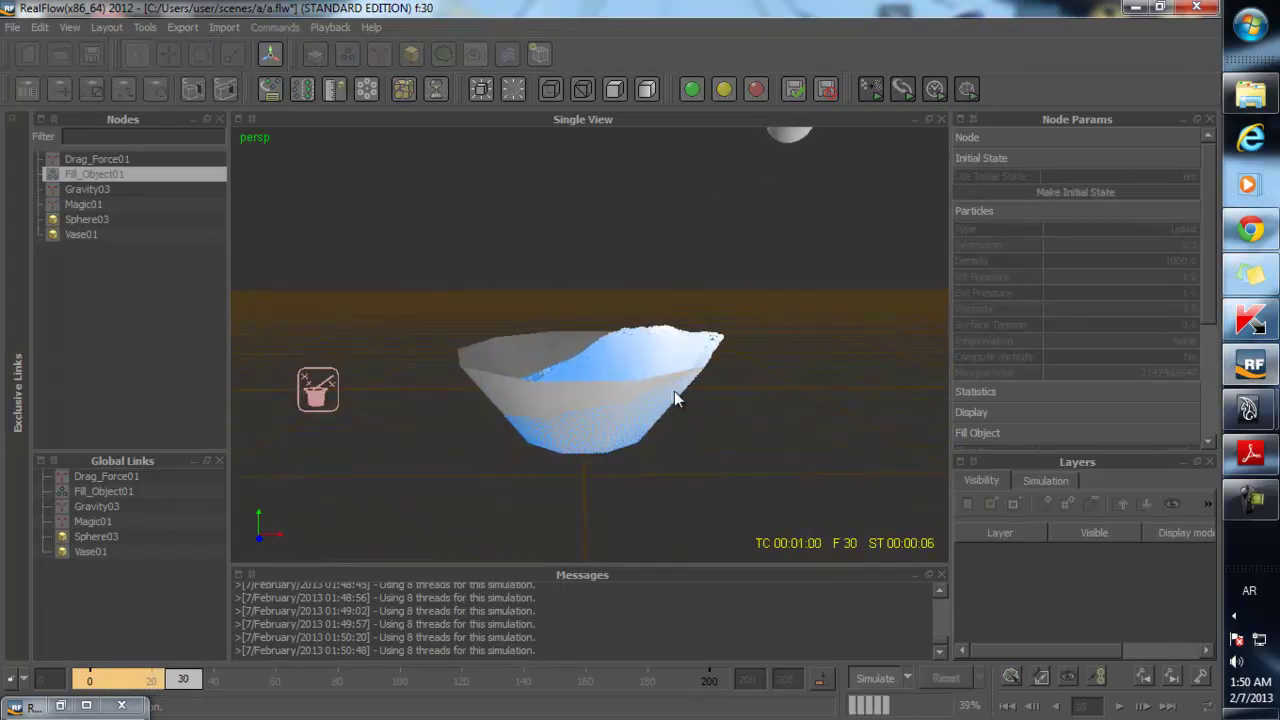
scroll(670, 392, down, 2)
alt+drag(667, 384, 672, 372)
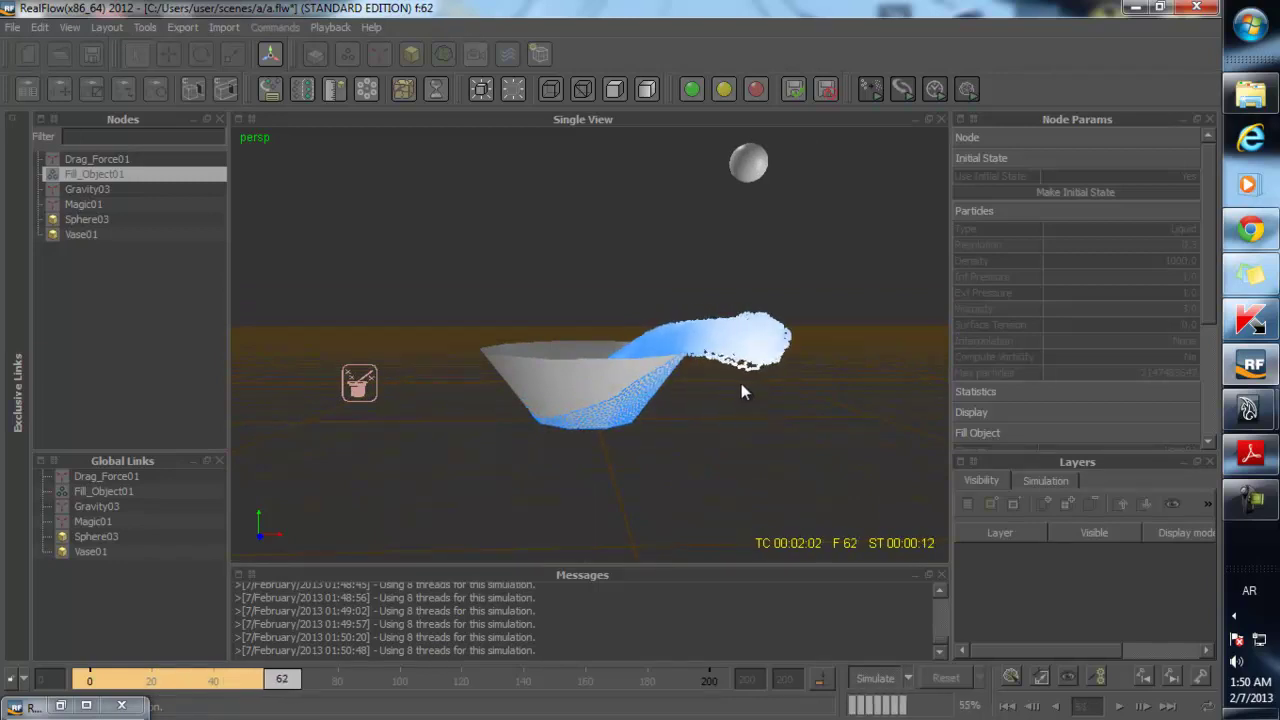
key(Escape)
- Set the Magic daemon's Escape strength to 20
click(375, 396)
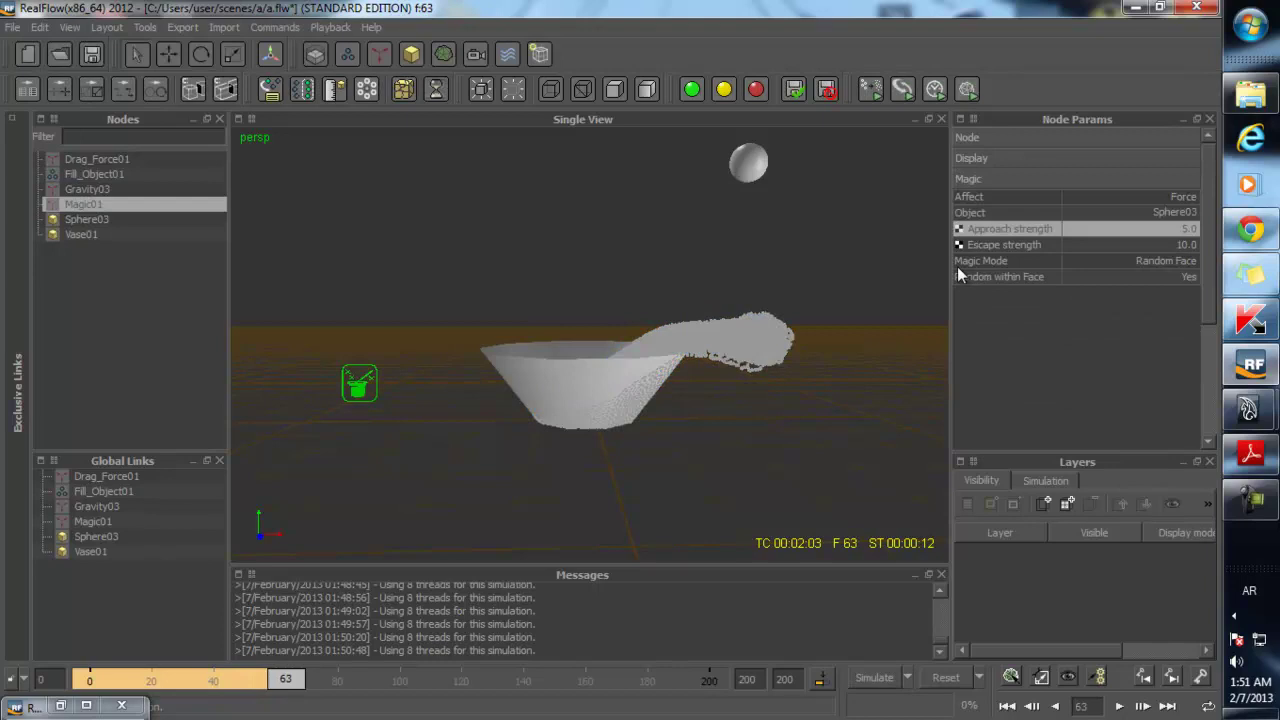
click(1187, 245)
text(20)
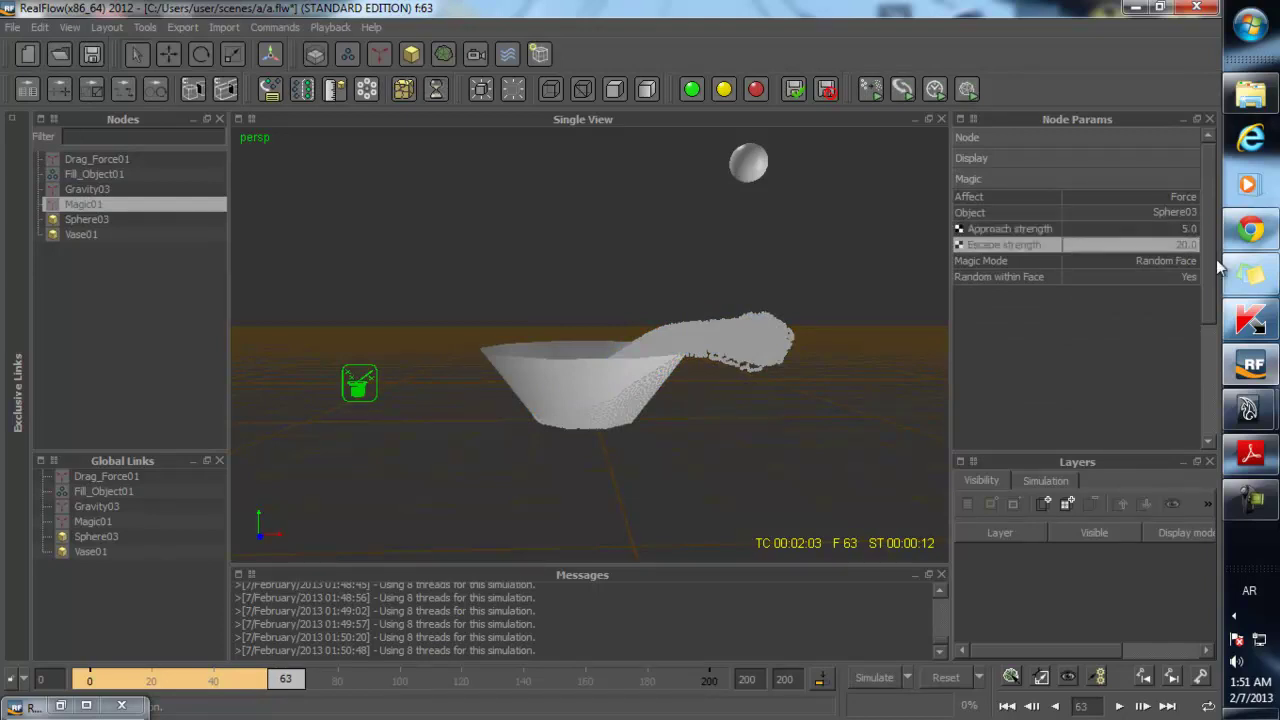
key(Return)
- Reset the scene, simulate the fluid with the new escape strength, and stop at frame 43
click(566, 373)
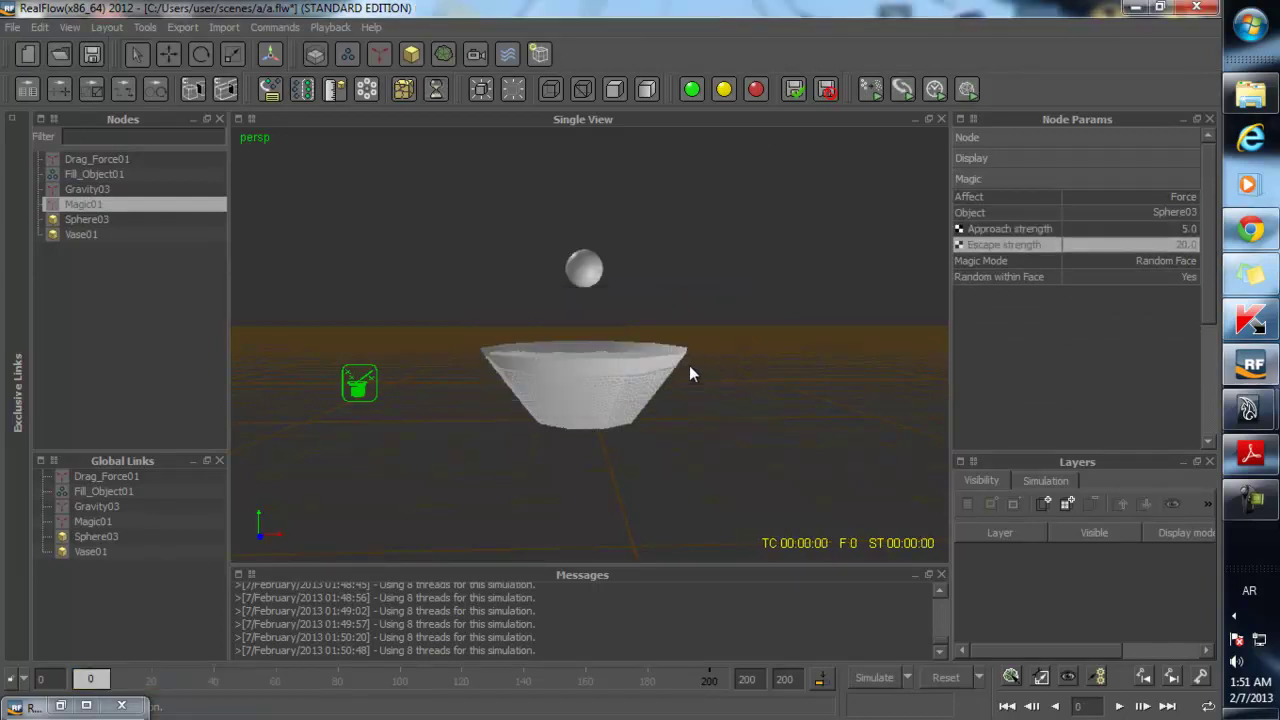
click(605, 352)
click(604, 371)
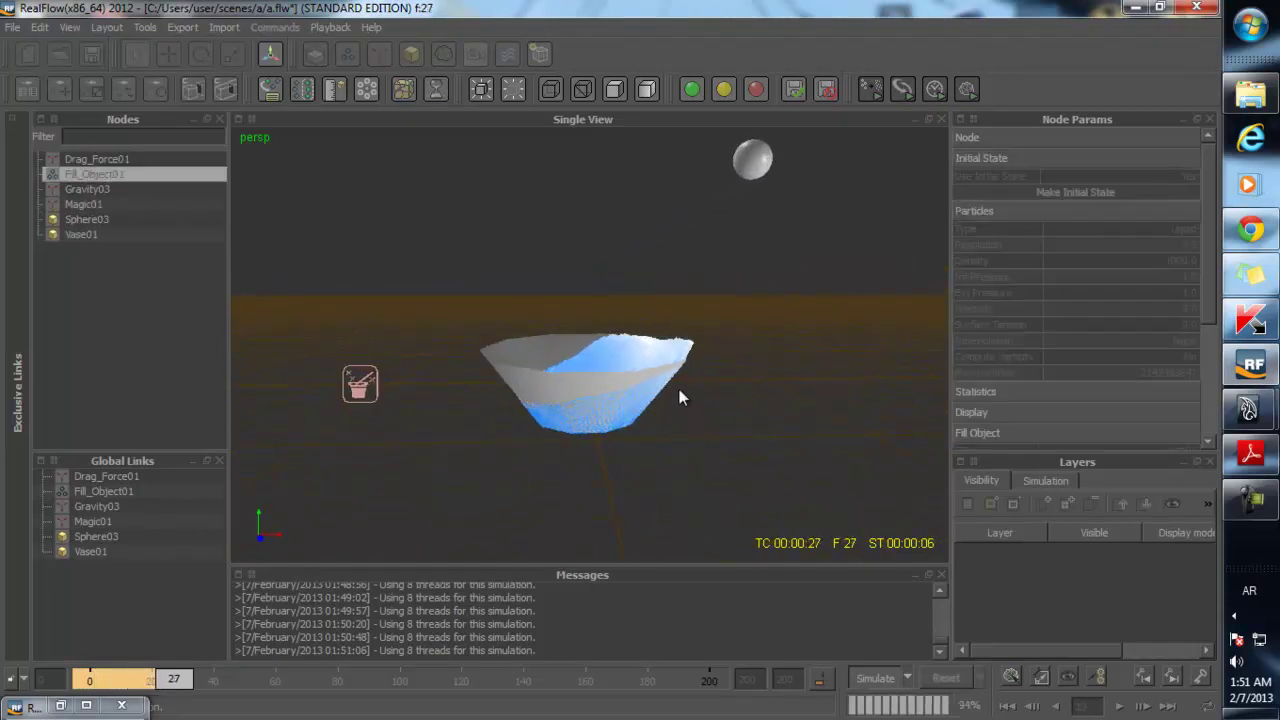
alt+drag(735, 396, 665, 415)
key(alt+a)
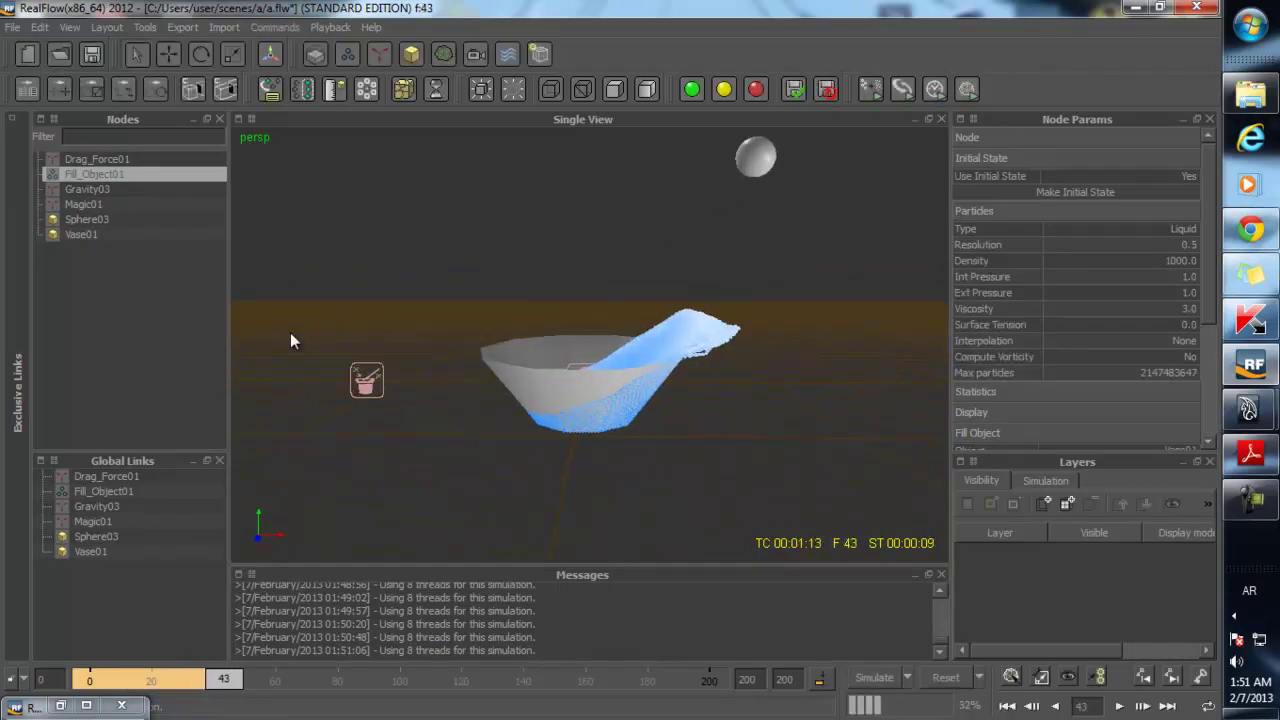
- Set the Magic daemon's Escape strength to 50
click(366, 380)
double_click(1171, 246)
text(50)
key(Return)
- Reset the scene, simulate with Fill_Object01 selected, and stop at frame 120
key(alt+r)
click(577, 377)
key(alt+a)
click(600, 354)
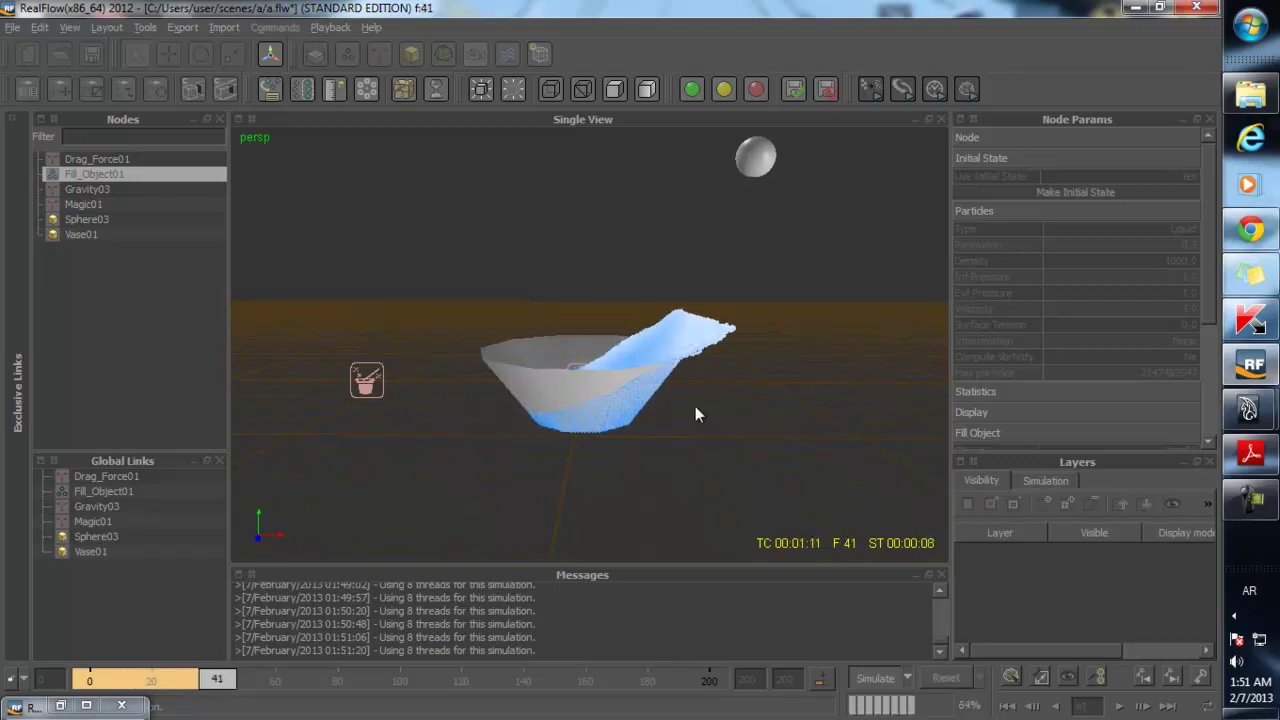
alt+drag(622, 421, 577, 378)
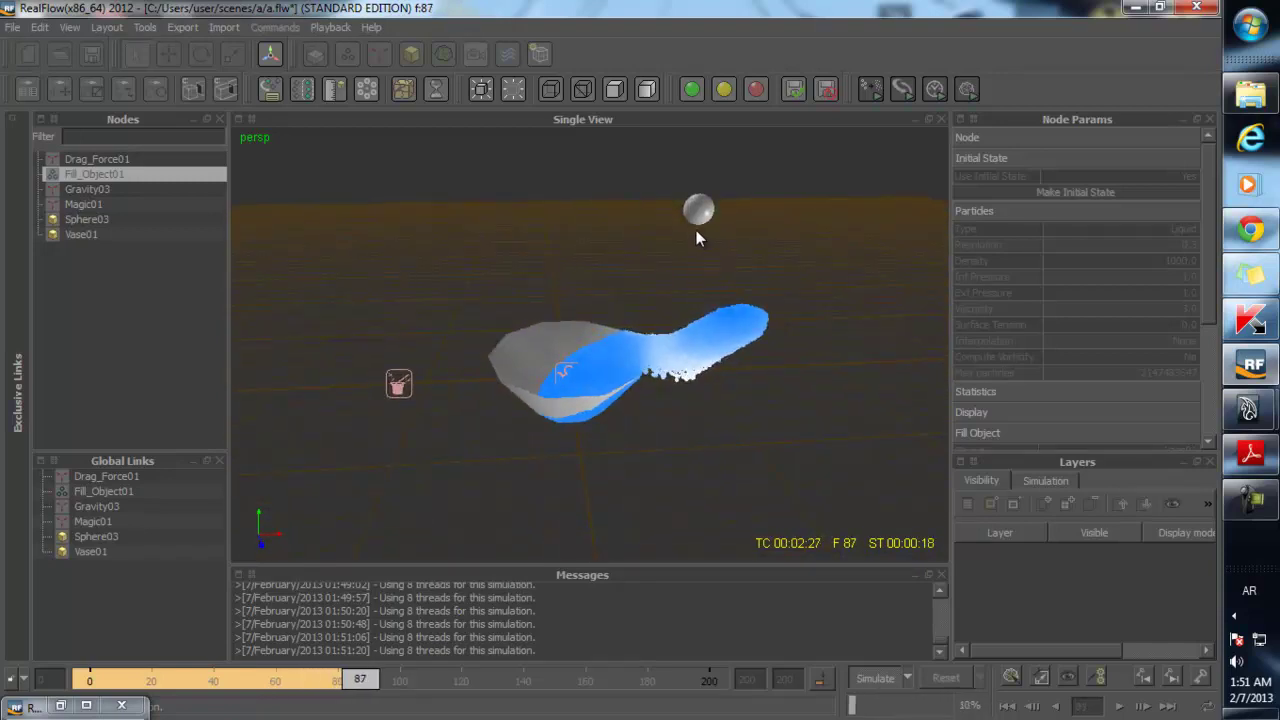
scroll(676, 452, up, 2)
alt+drag(676, 452, 687, 387)
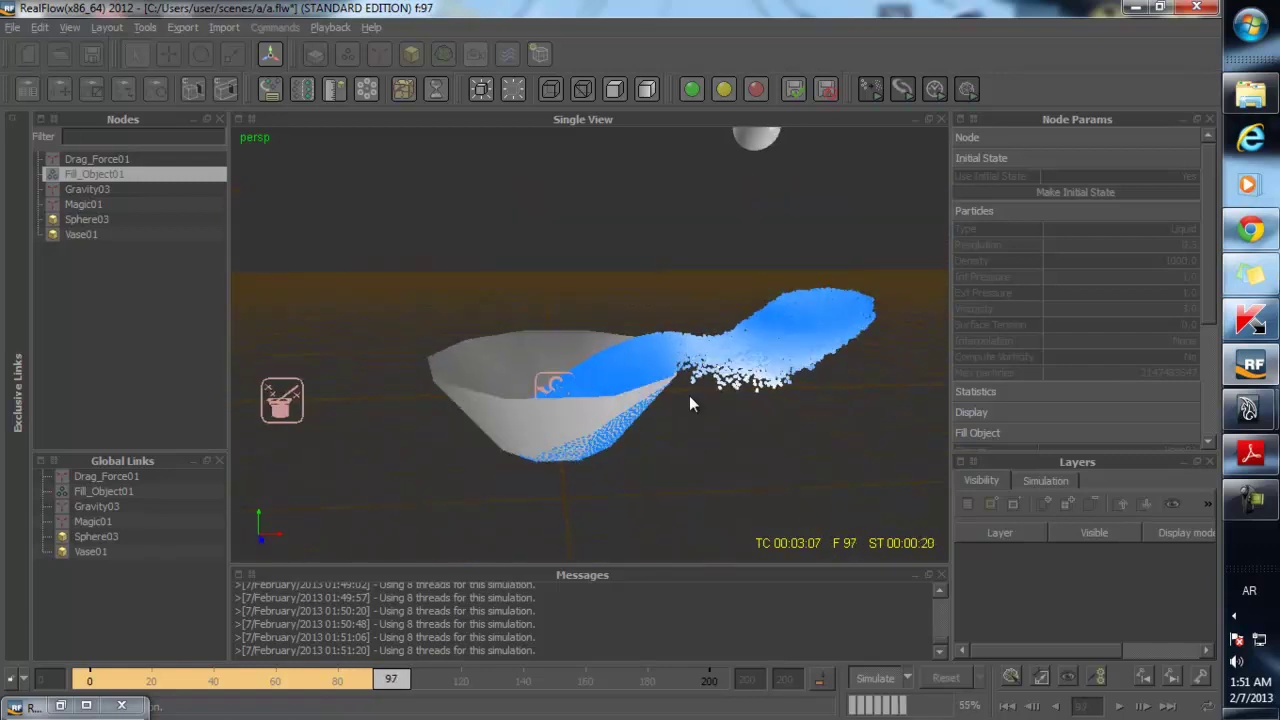
scroll(687, 387, down, 2)
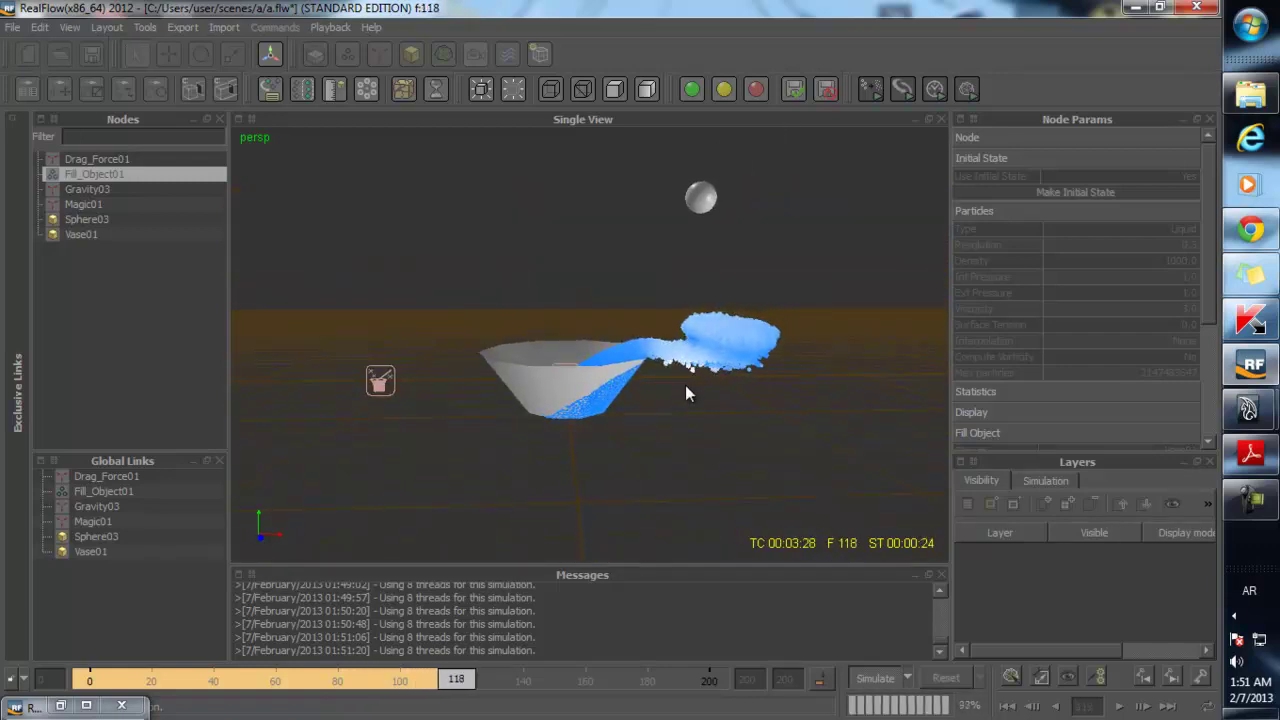
key(Escape)
- Review Sphere03's node parameters, then examine the fluid at frame 51
click(702, 203)
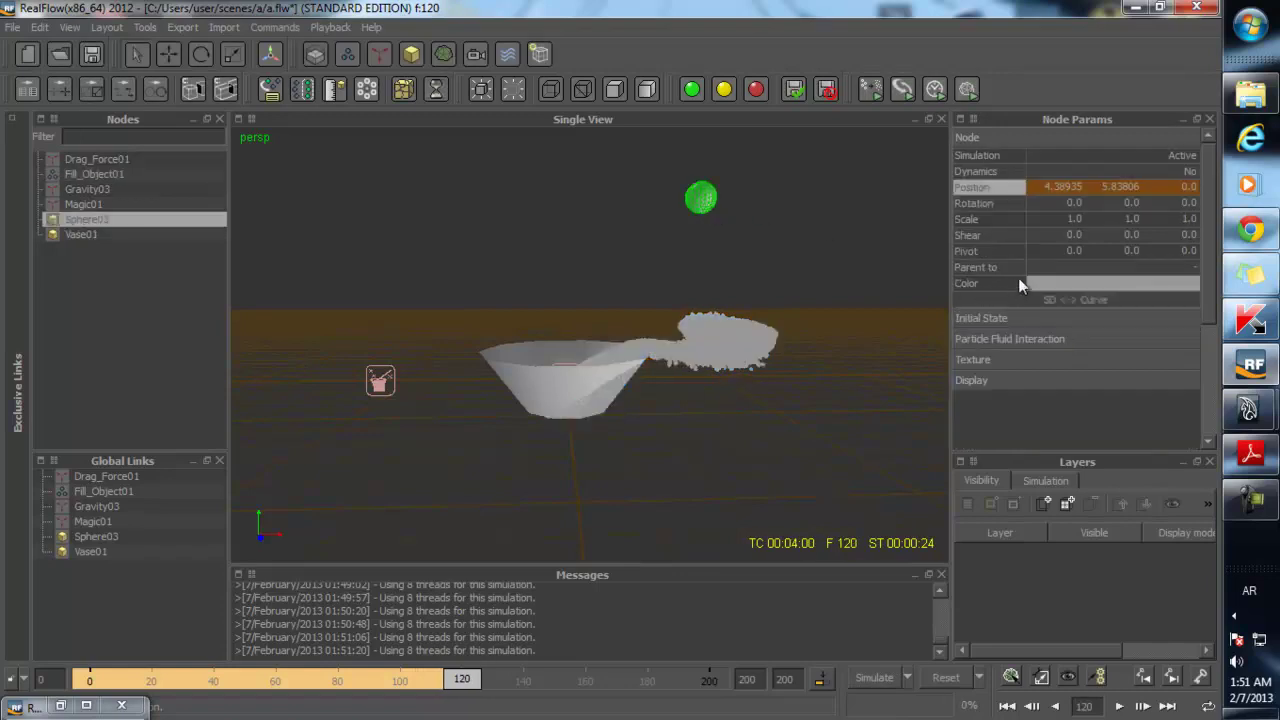
scroll(1108, 312, down, 1)
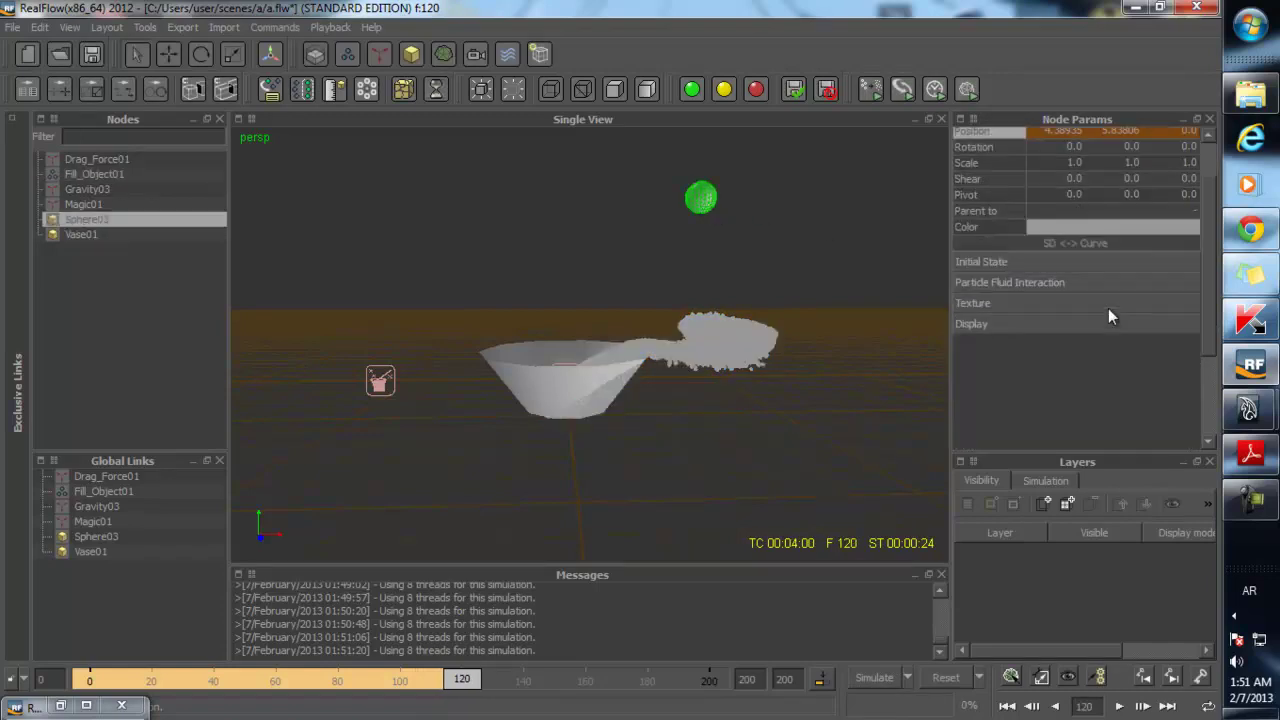
alt+drag(634, 356, 640, 362)
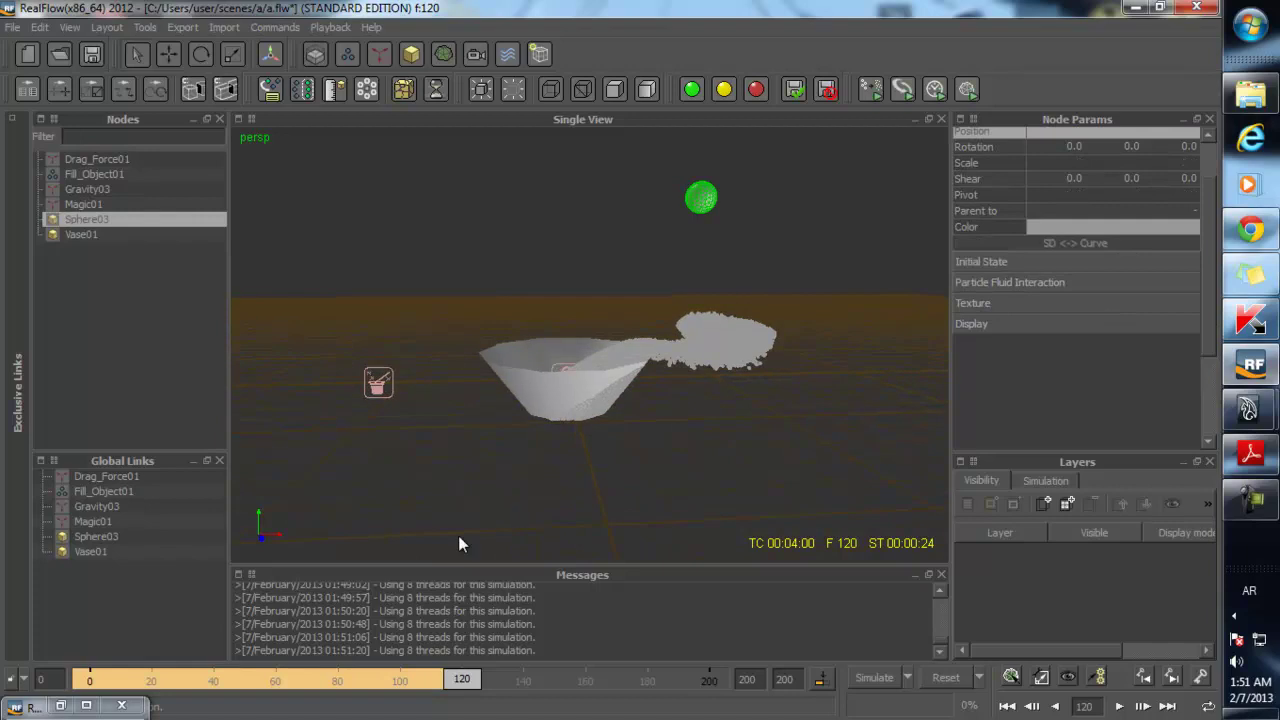
drag(447, 680, 247, 680)
click(668, 342)
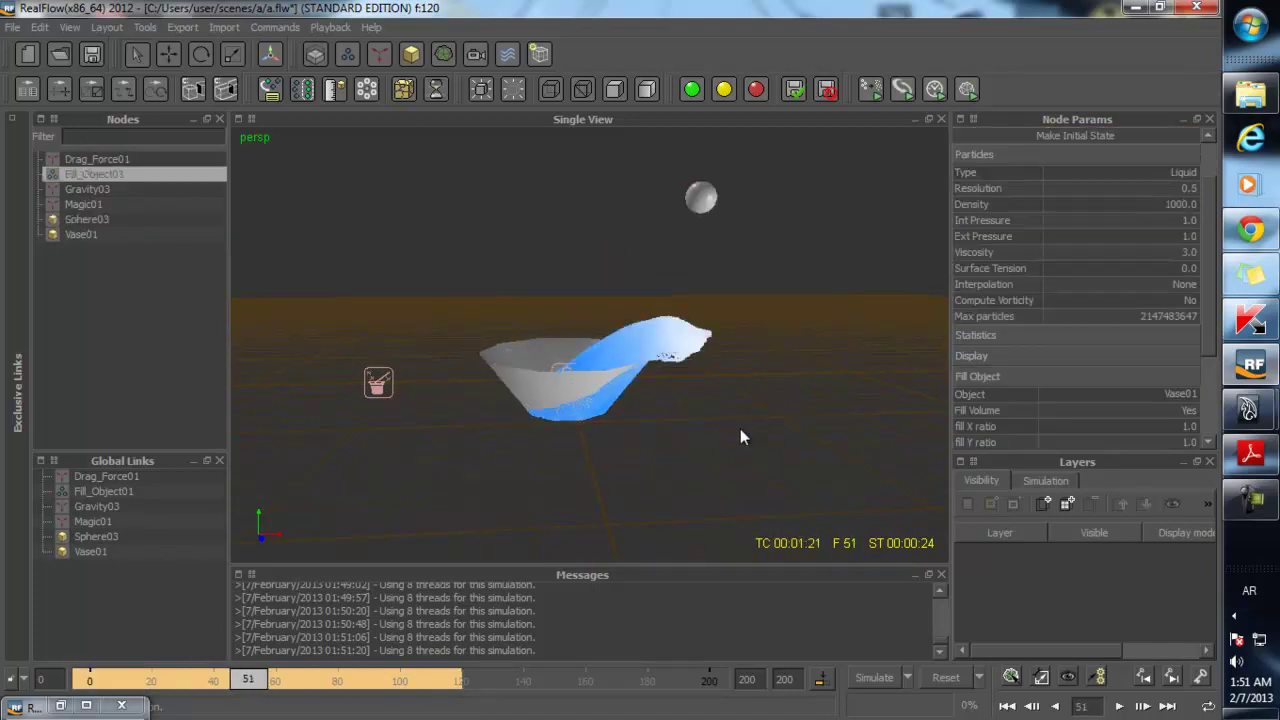
- Set the Magic daemon's Approach strength to 10 and simulate the fluid again with Fill_Object01 selected
click(372, 386)
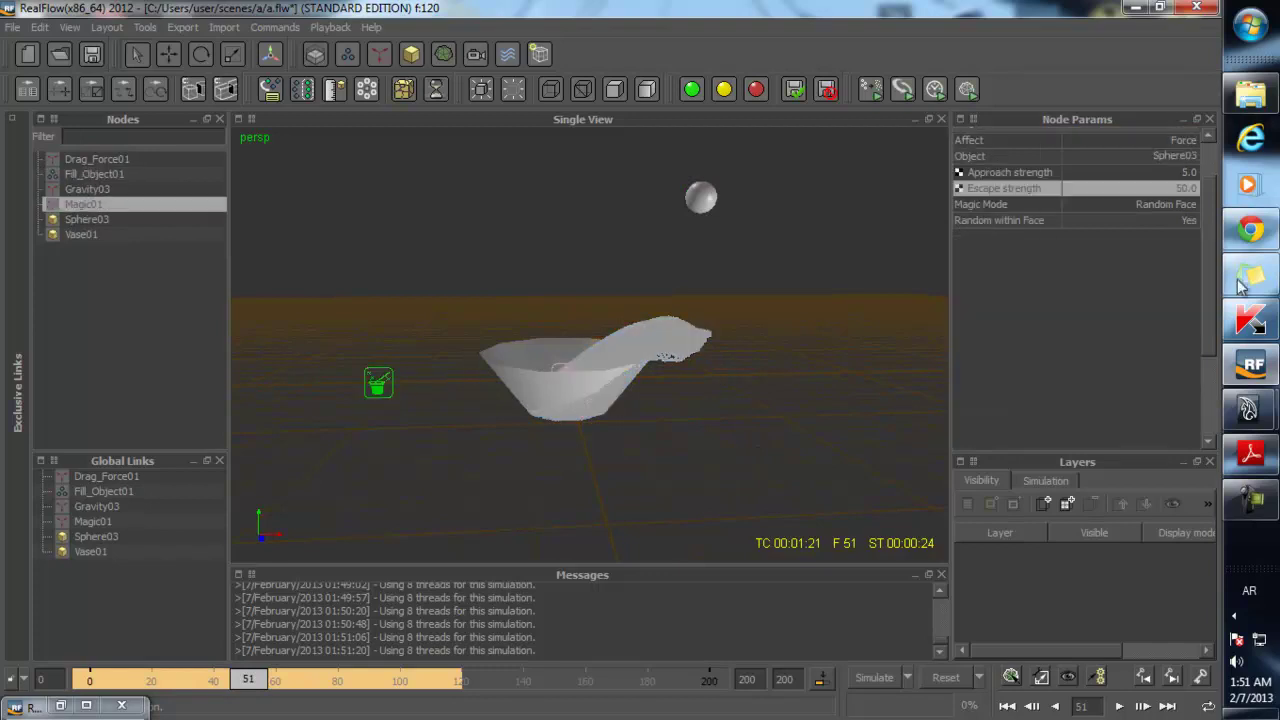
double_click(1175, 172)
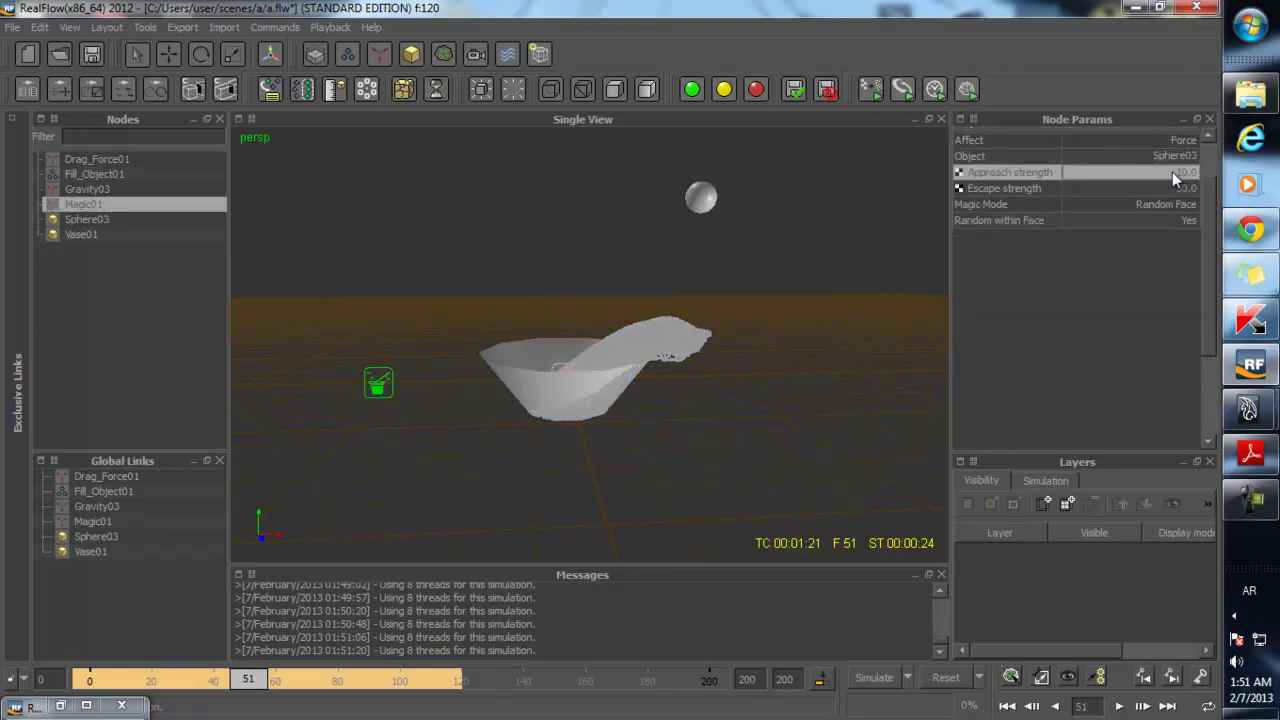
key(Return)
click(570, 378)
click(628, 362)
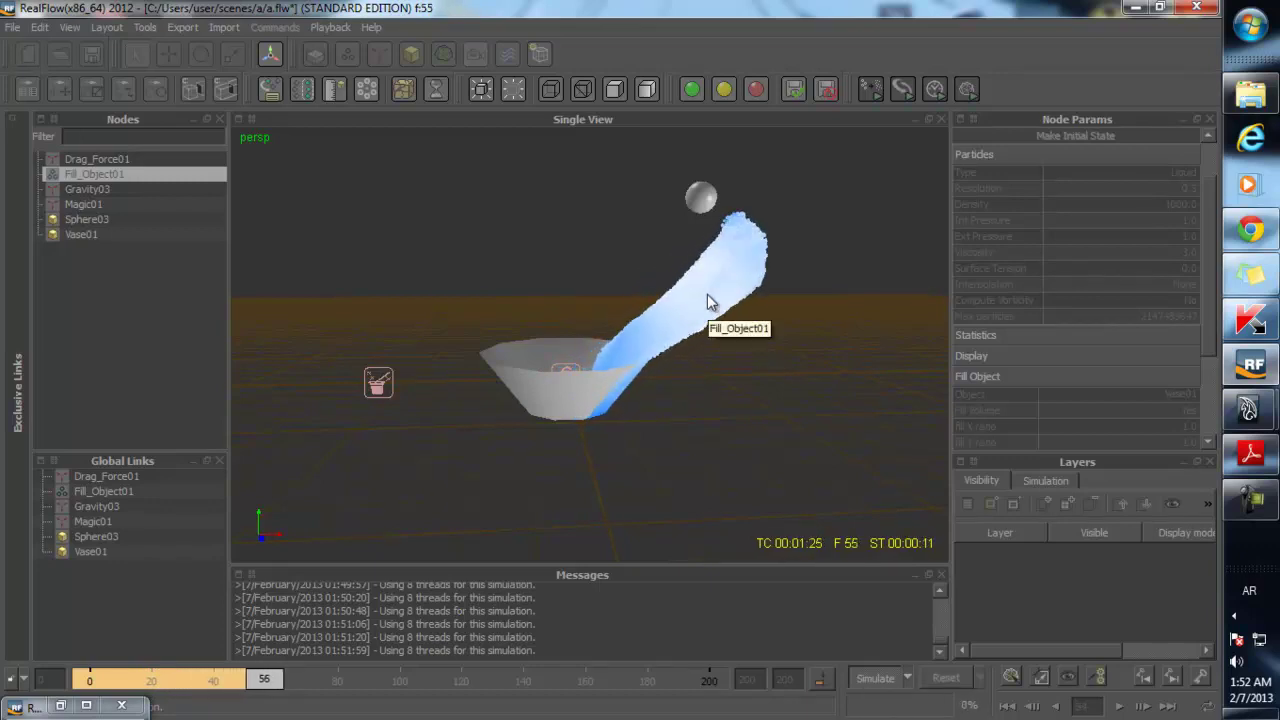
- Examine the fluid from several angles while it simulates, then stop the simulation at frame 137
alt+drag(702, 376, 625, 344)
scroll(724, 372, up, 2)
scroll(522, 371, down, 2)
alt+drag(522, 371, 590, 405)
scroll(660, 383, up, 1)
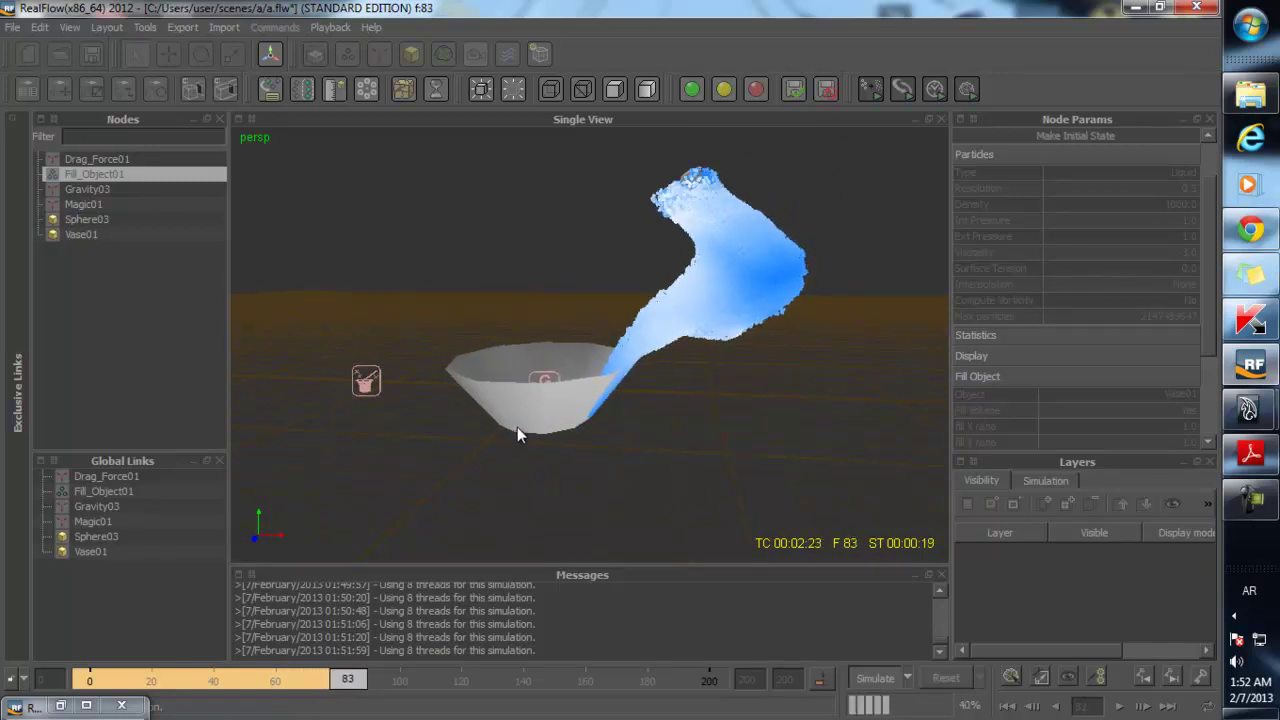
alt+drag(514, 414, 511, 344)
alt+drag(748, 344, 643, 371)
key(Escape)
- Go to frame 83, select Sphere03 beside the fluid's tip and add a key to its Position
drag(508, 682, 350, 683)
click(684, 195)
click(684, 195)
scroll(800, 251, up, 4)
scroll(790, 256, down, 4)
middle_drag(664, 340, 562, 434)
scroll(995, 188, up, 3)
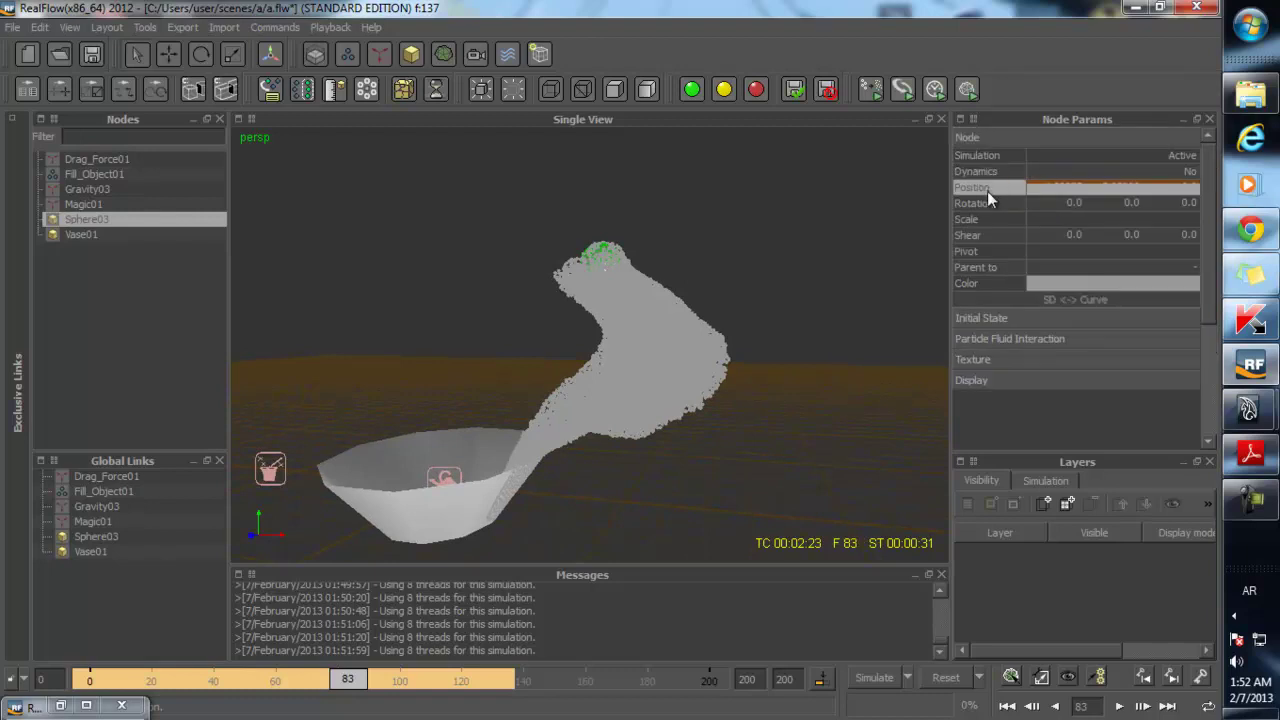
right_click(987, 193)
mouse_move(1054, 203)
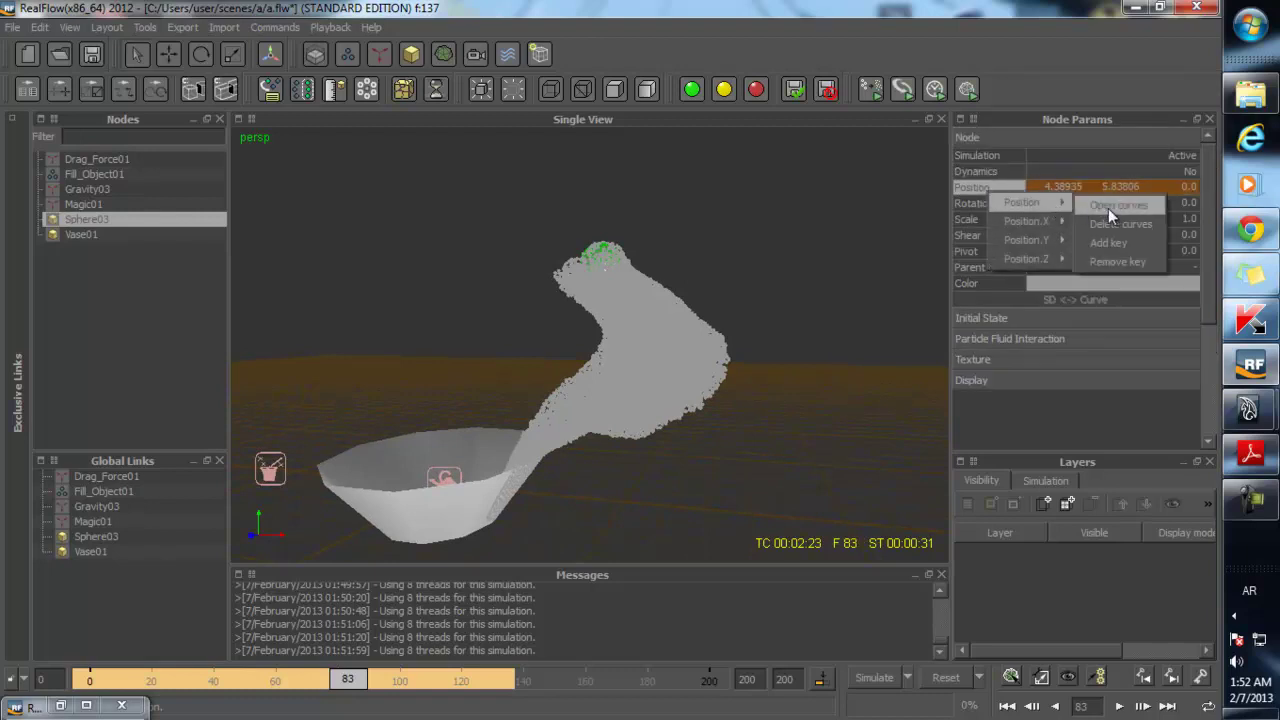
click(1118, 240)
- About ten frames past frame 83, move Sphere03 along X to about 0.02 and add a Position key
drag(342, 688, 381, 690)
key(w)
drag(671, 269, 514, 268)
right_click(988, 187)
mouse_move(1058, 200)
click(1122, 240)
- Resimulate from frame 71 up to frame 109, overwriting the cached data, with Fill_Object01 selected
drag(378, 680, 310, 680)
click(874, 677)
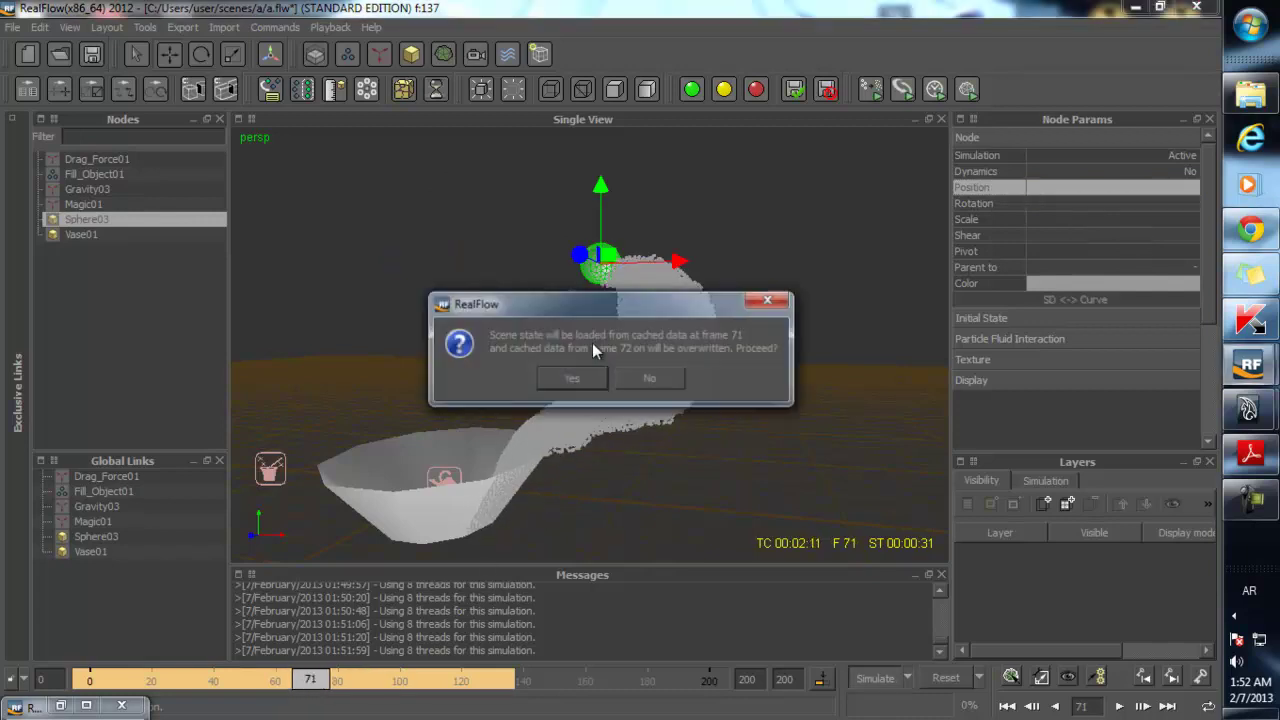
click(572, 377)
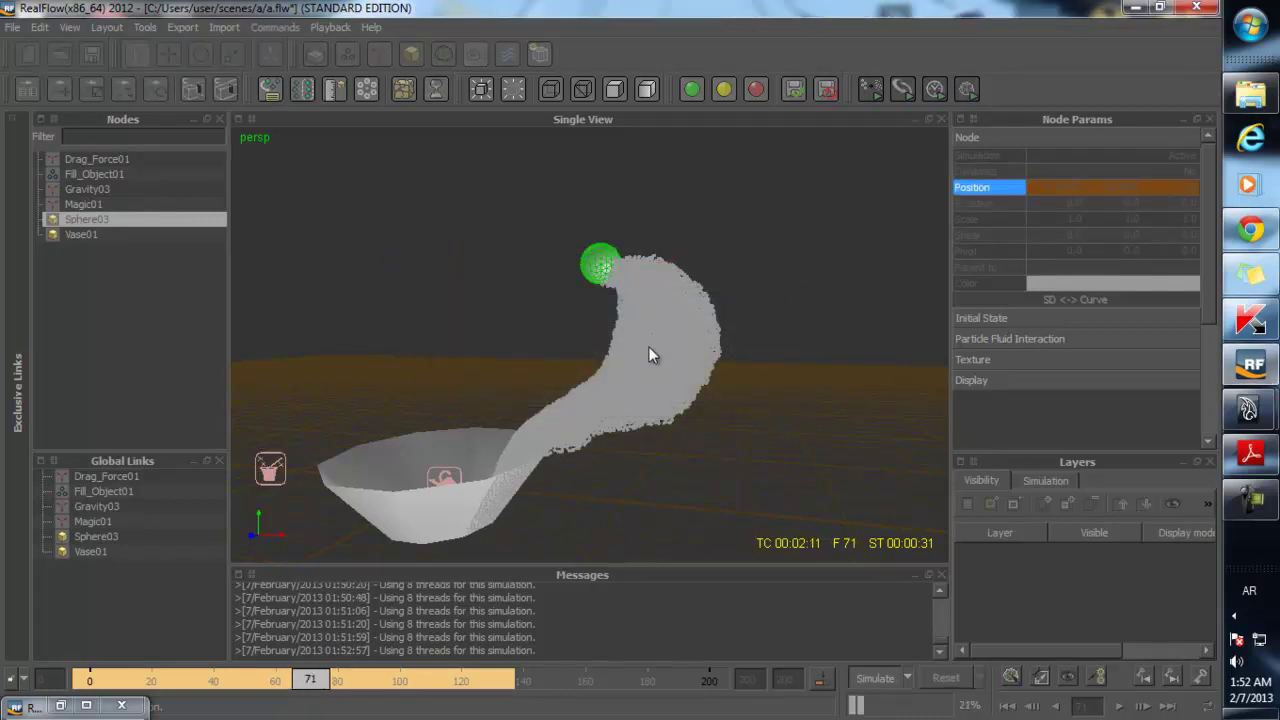
alt+drag(648, 346, 625, 379)
click(652, 371)
scroll(716, 404, down, 3)
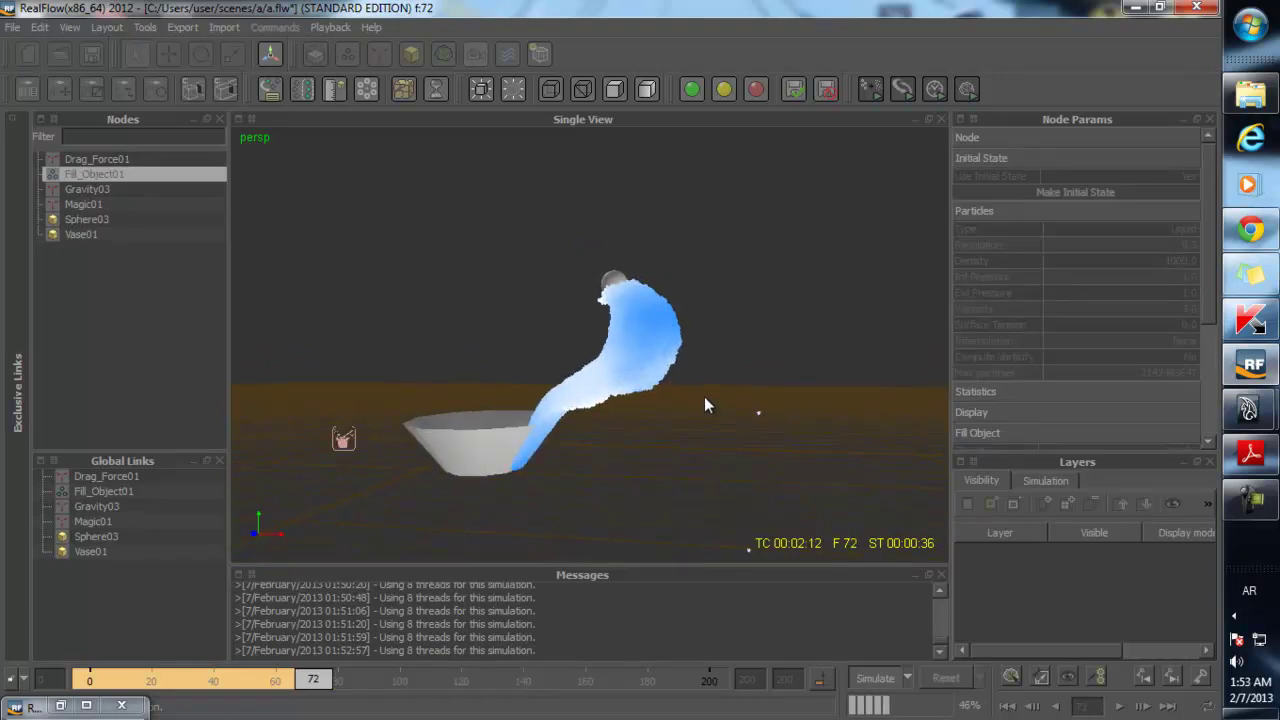
scroll(704, 405, down, 5)
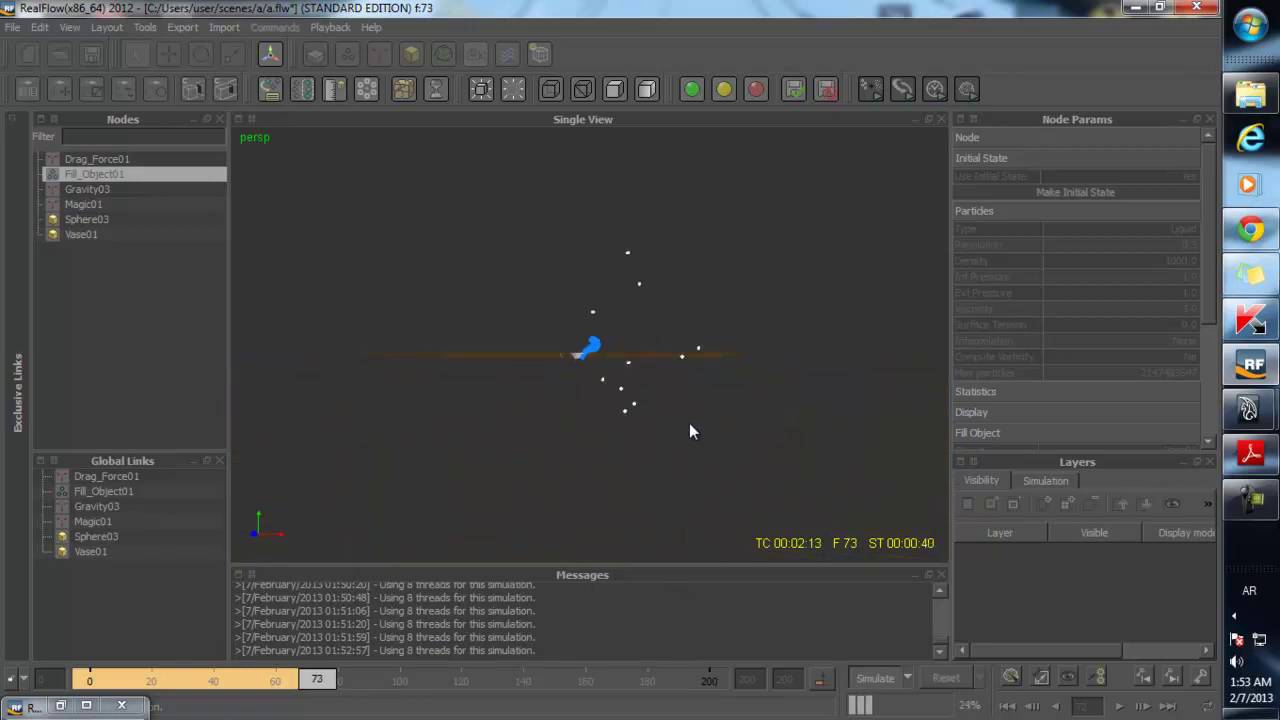
scroll(689, 423, up, 5)
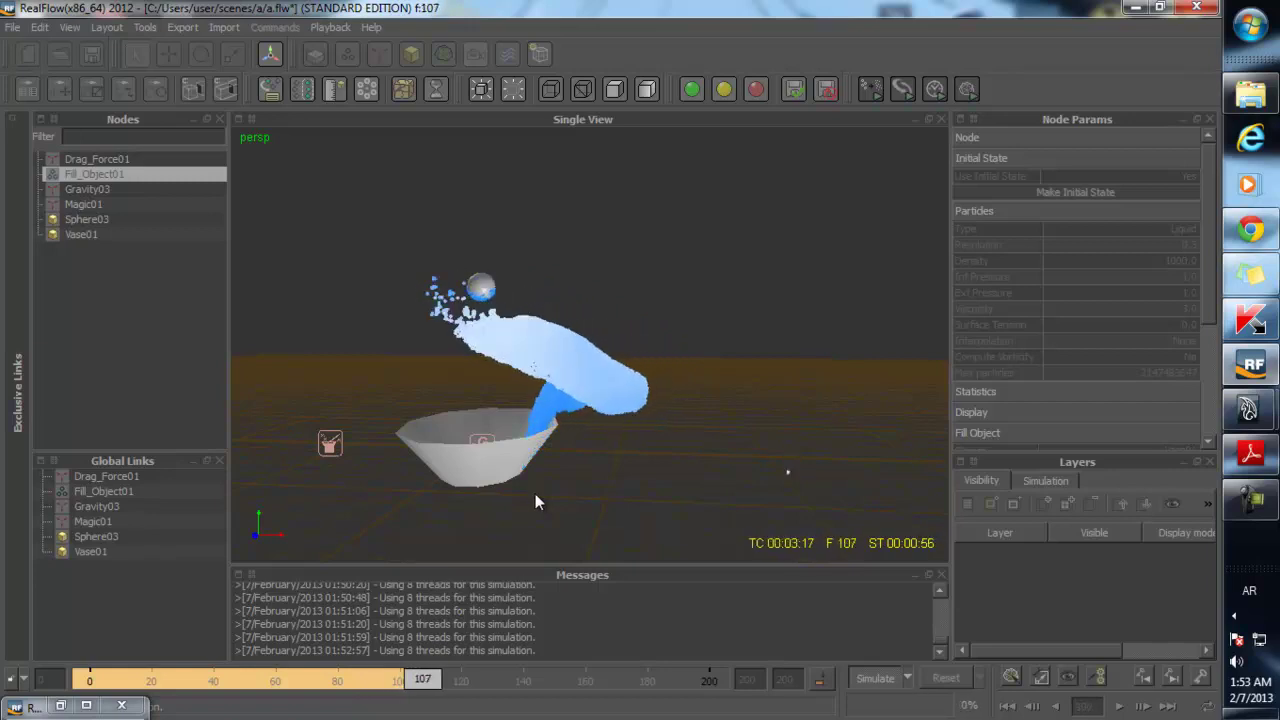
- Expand Sphere03's Particle Fluid Interaction parameters at frame 109 and resume the simulation
click(490, 283)
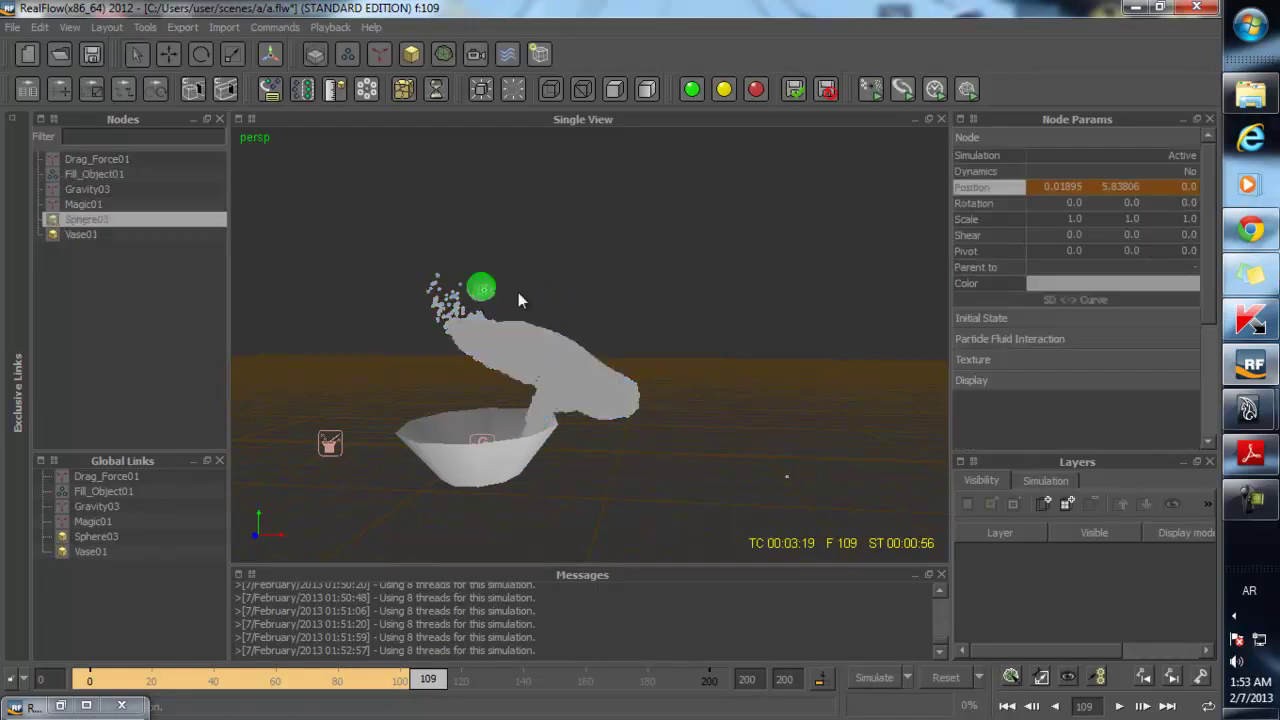
click(994, 340)
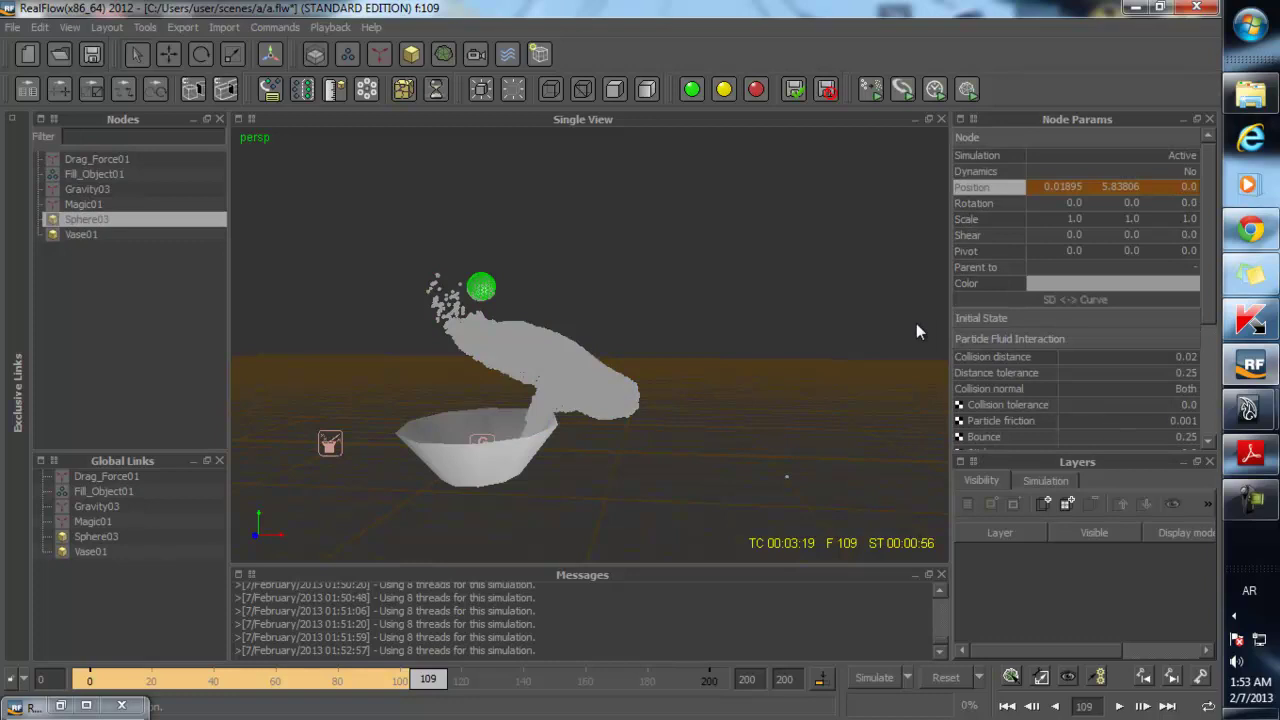
alt+drag(336, 364, 464, 325)
alt+right_drag(464, 325, 342, 351)
key(alt+a)
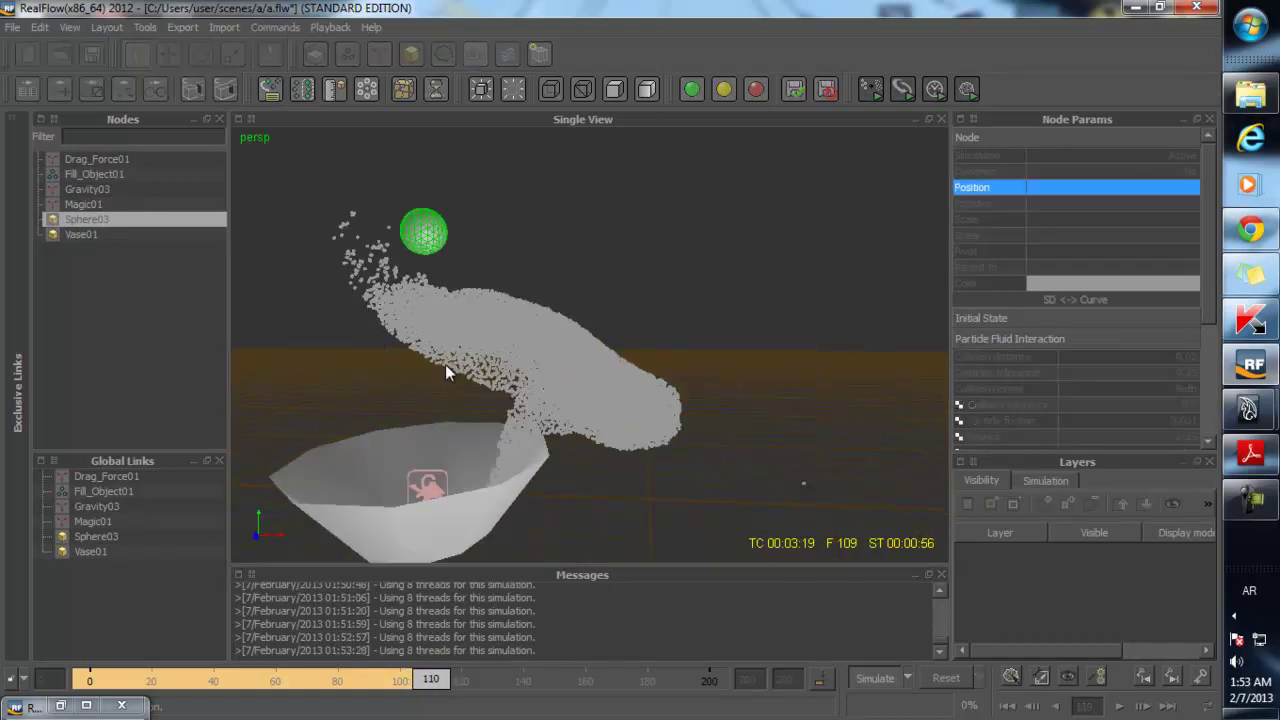
- Select Fill_Object01 while the fluid simulates and stop the simulation at frame 125
alt+drag(445, 365, 514, 357)
click(423, 317)
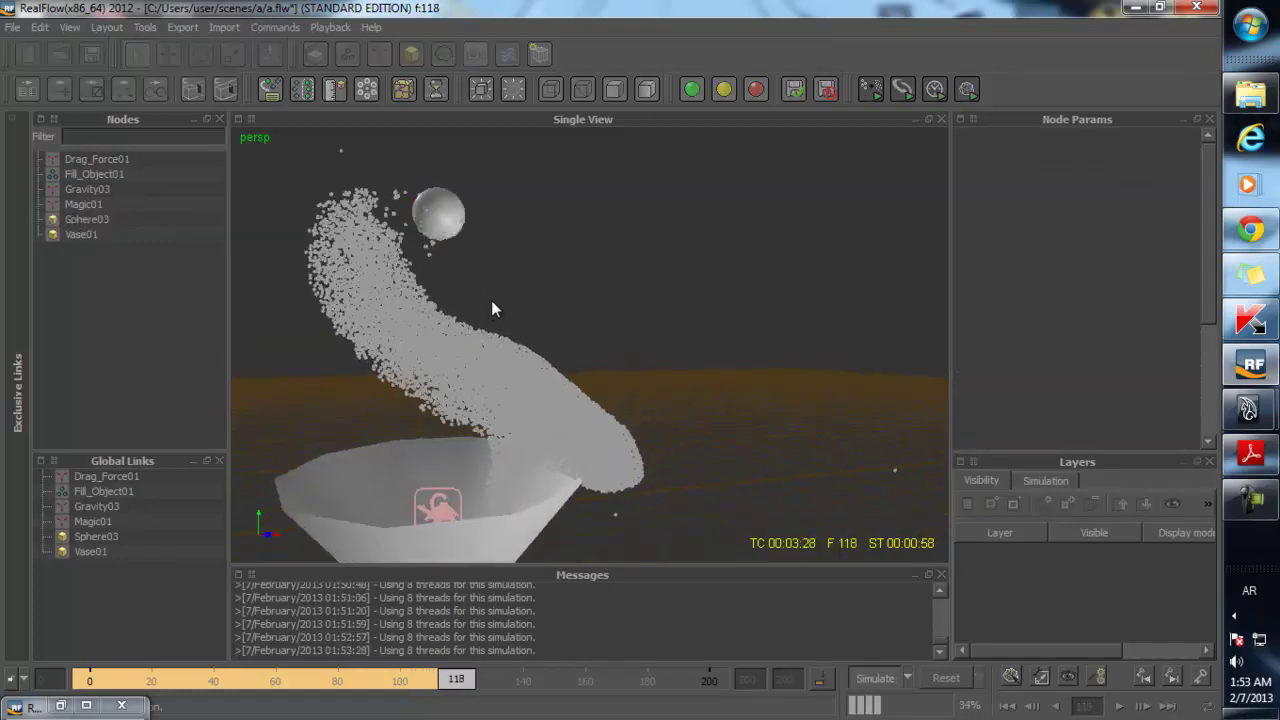
click(443, 212)
click(386, 294)
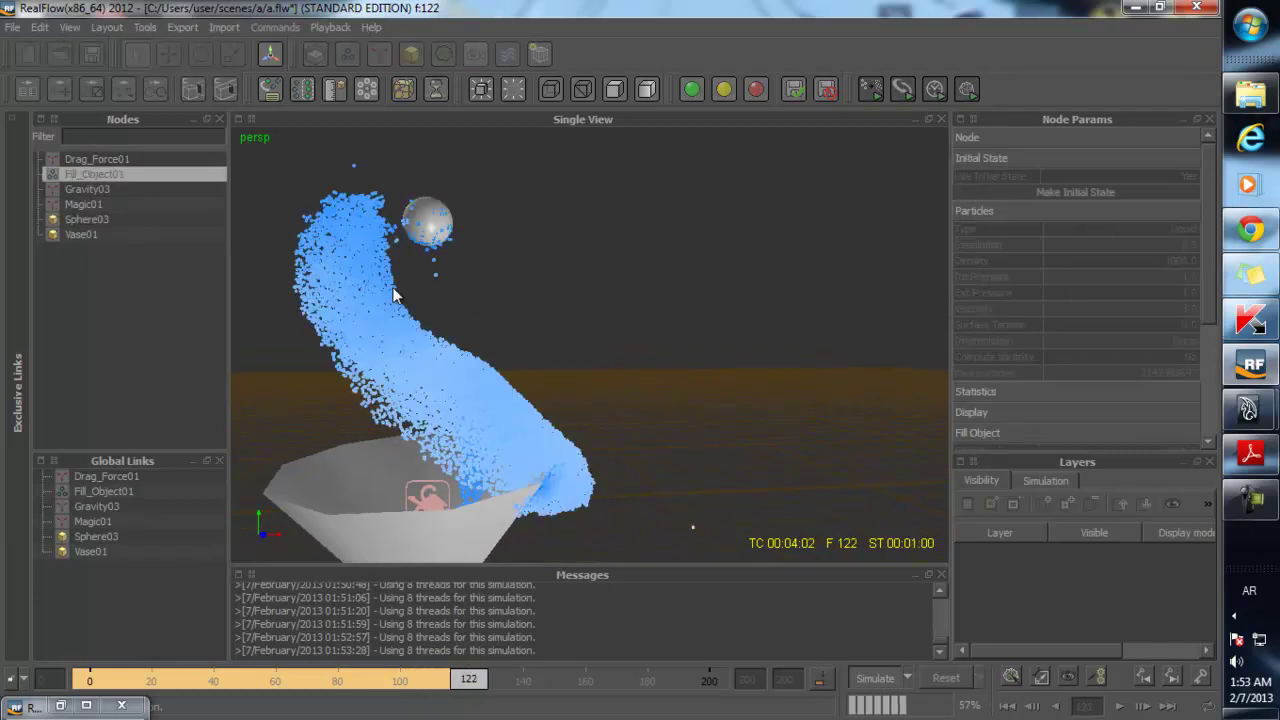
key(alt+a)
- Review the Gravity and Drag Force daemons' parameters, then set the Magic daemon's Escape strength to 0
click(408, 486)
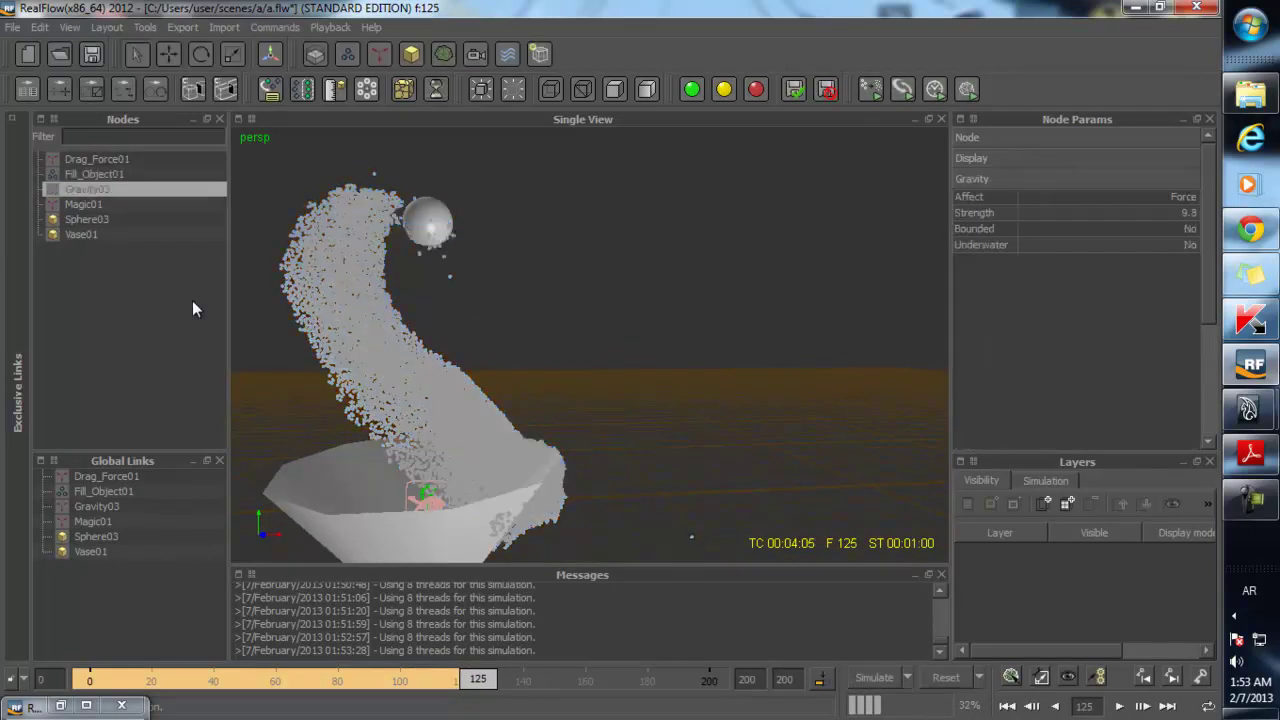
click(99, 159)
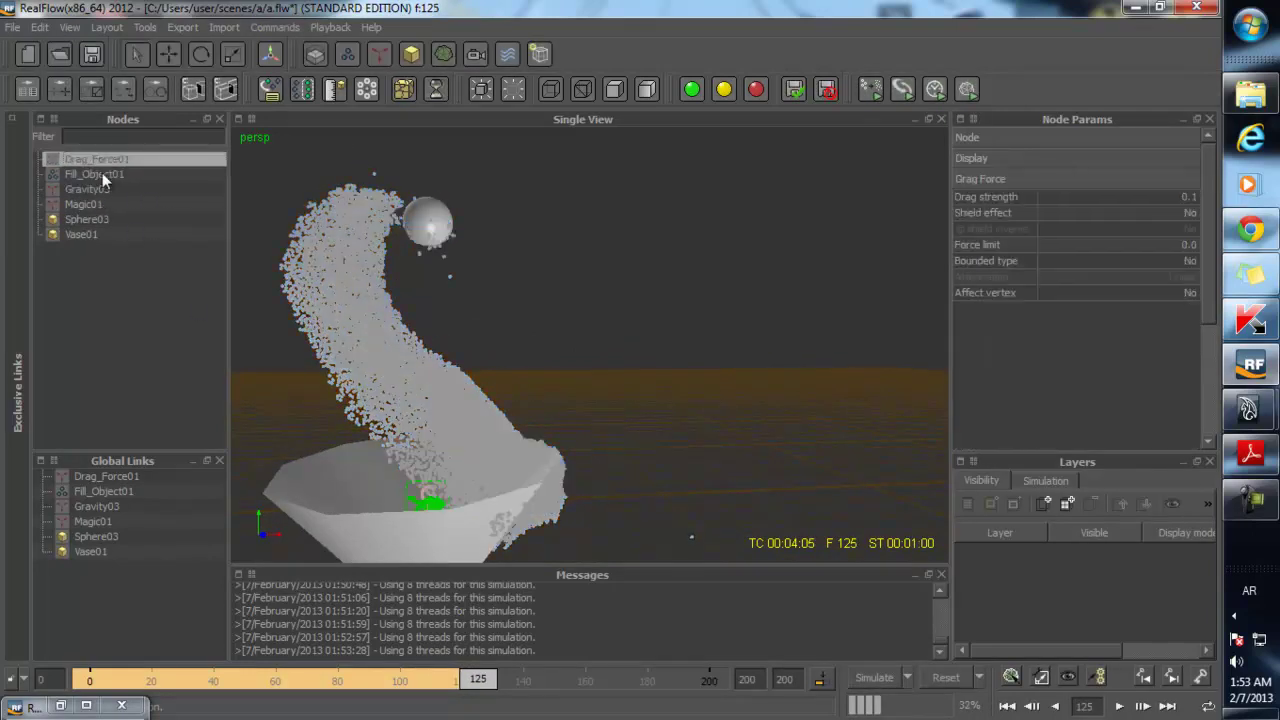
click(106, 204)
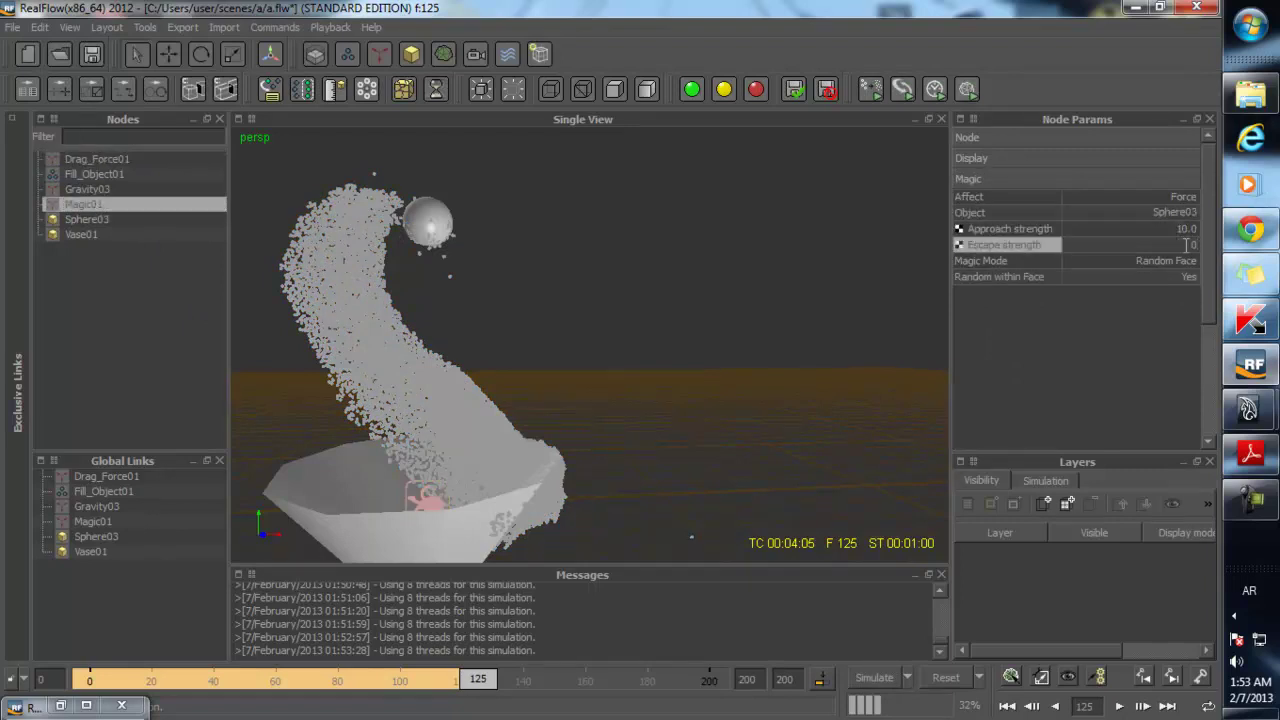
text(0)
key(Return)
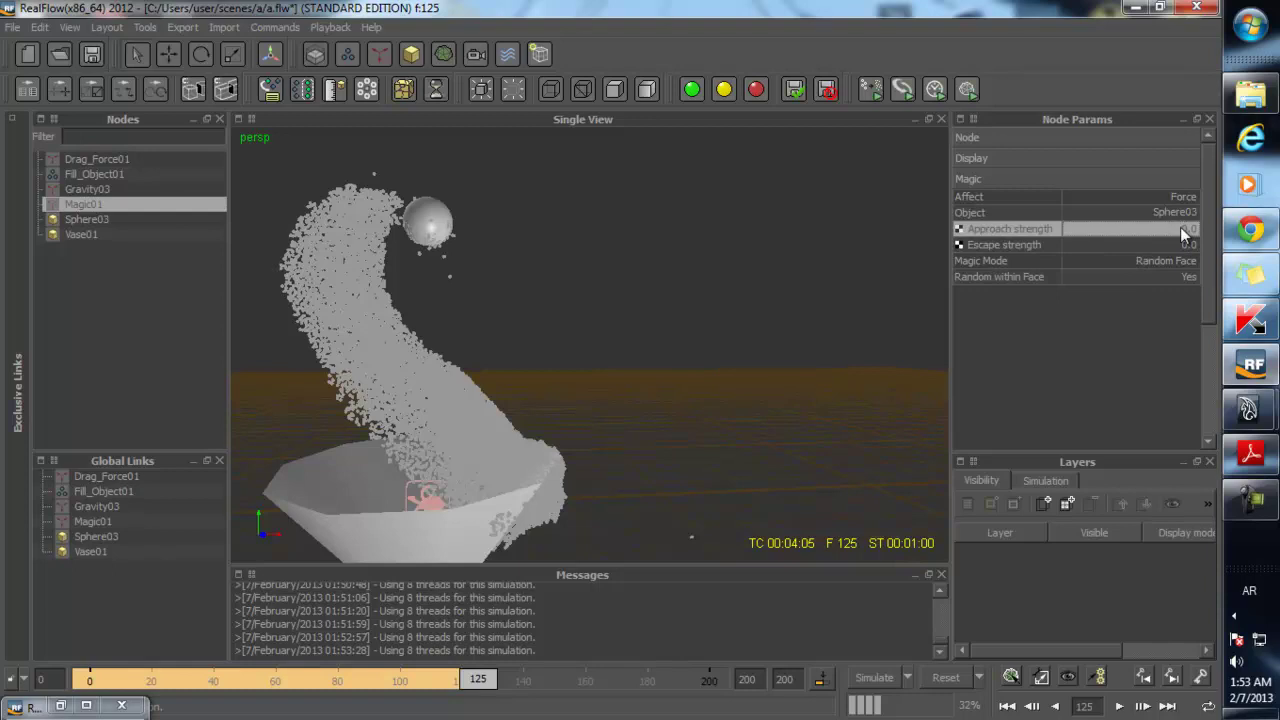
- Continue the simulation from frame 125 with Fill_Object01 selected and stop it at frame 157
alt+drag(563, 500, 542, 490)
key(alt+a)
click(403, 364)
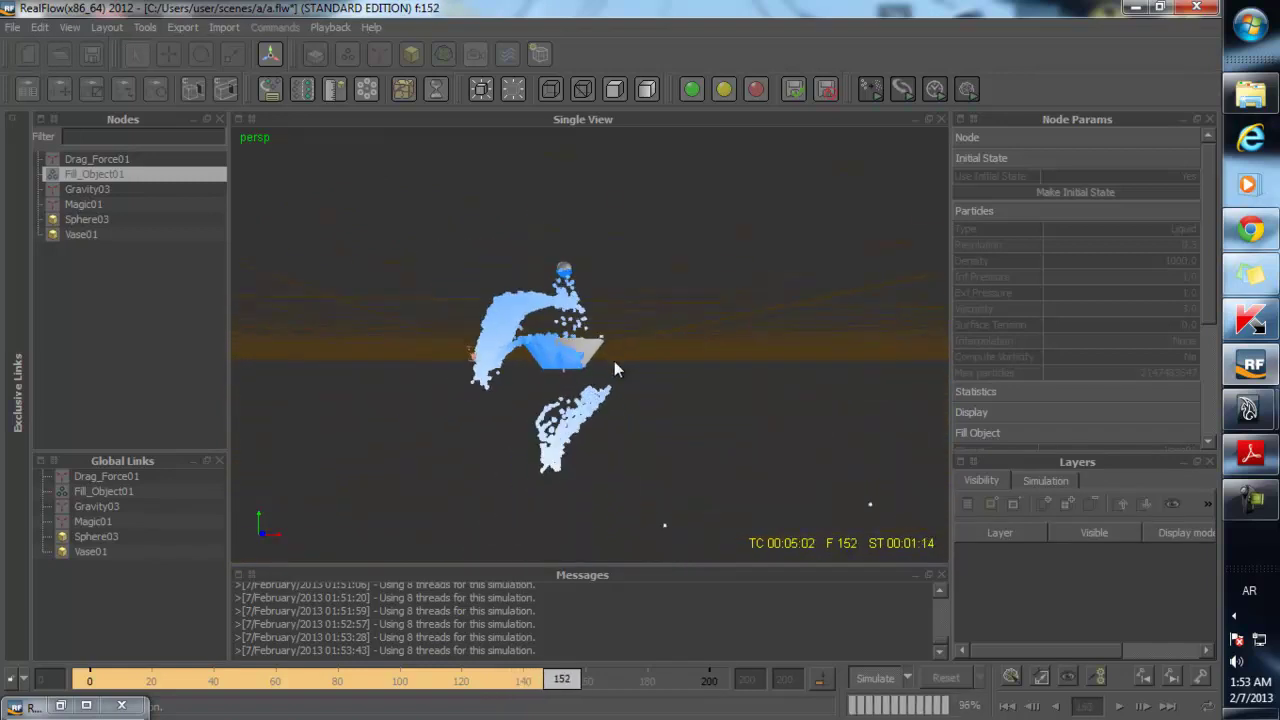
alt+drag(569, 371, 572, 425)
key(Escape)
- Examine the simulated fluid around the sphere at frames 117 and 97 from different angles
drag(578, 684, 453, 630)
alt+drag(615, 386, 671, 297)
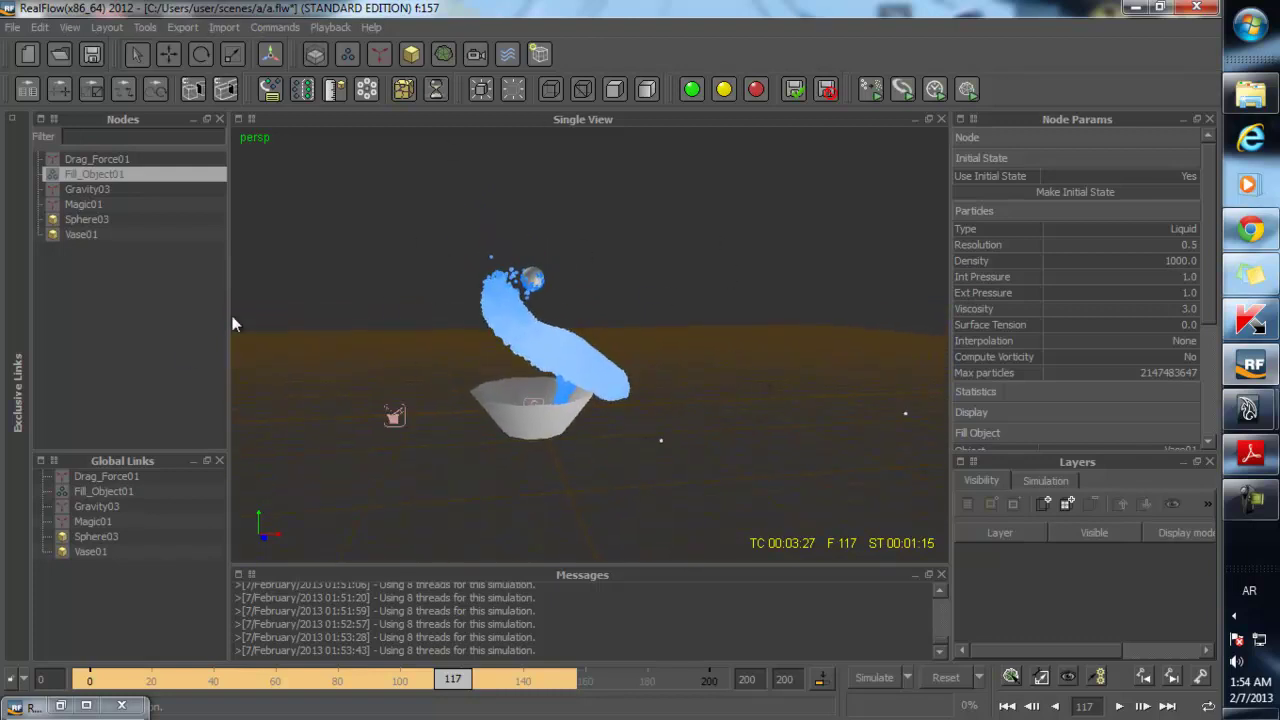
drag(468, 687, 391, 690)
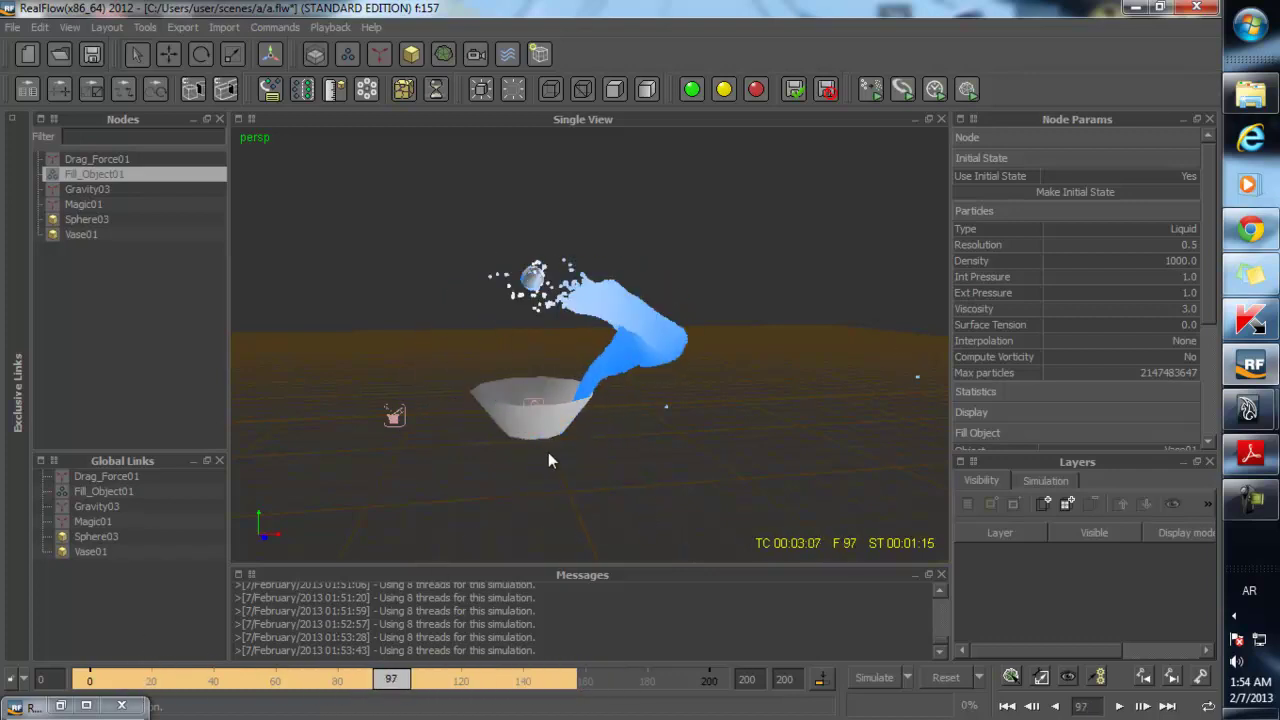
alt+drag(548, 460, 572, 388)
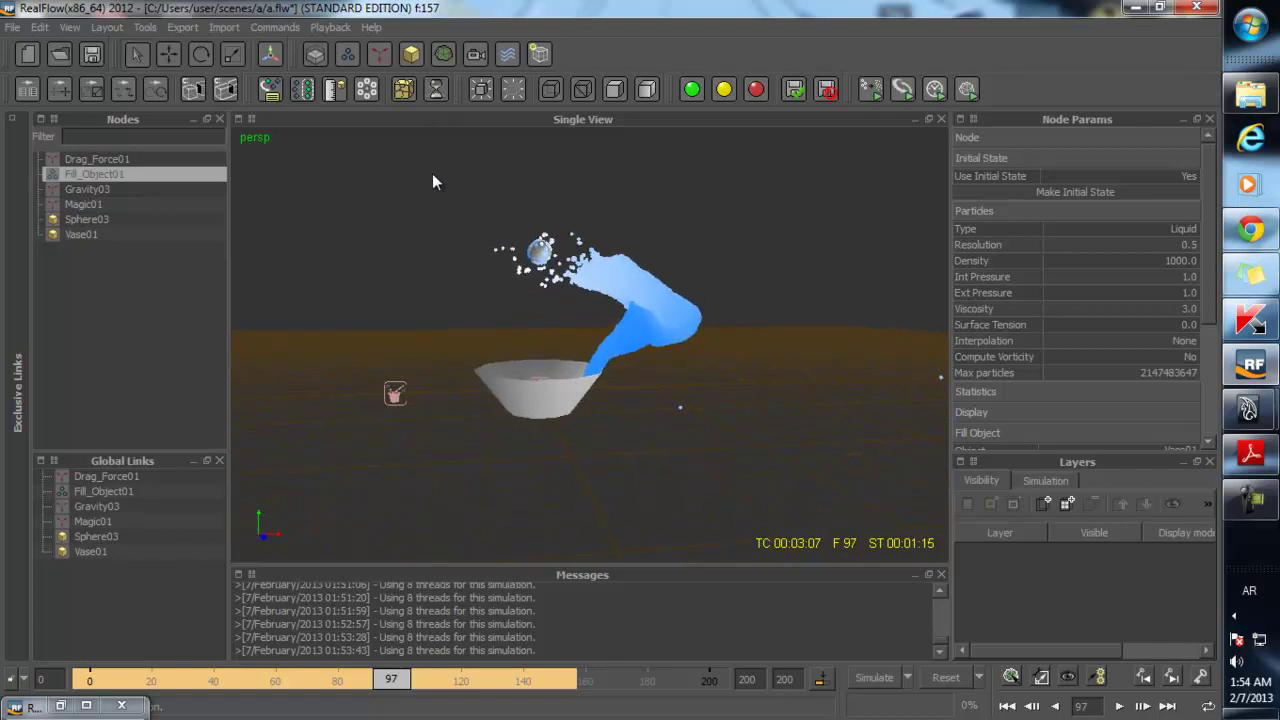
alt+drag(507, 263, 476, 198)
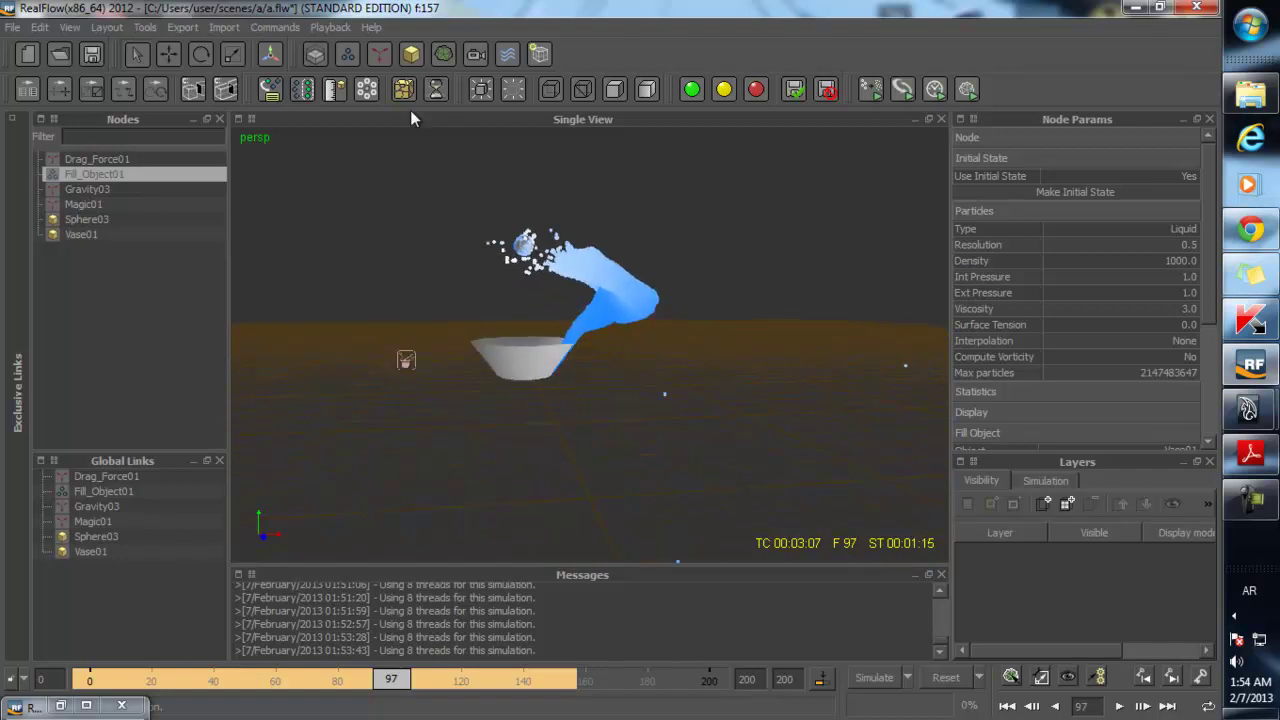
- Review the lists of available daemons and emitter types without adding any
click(378, 56)
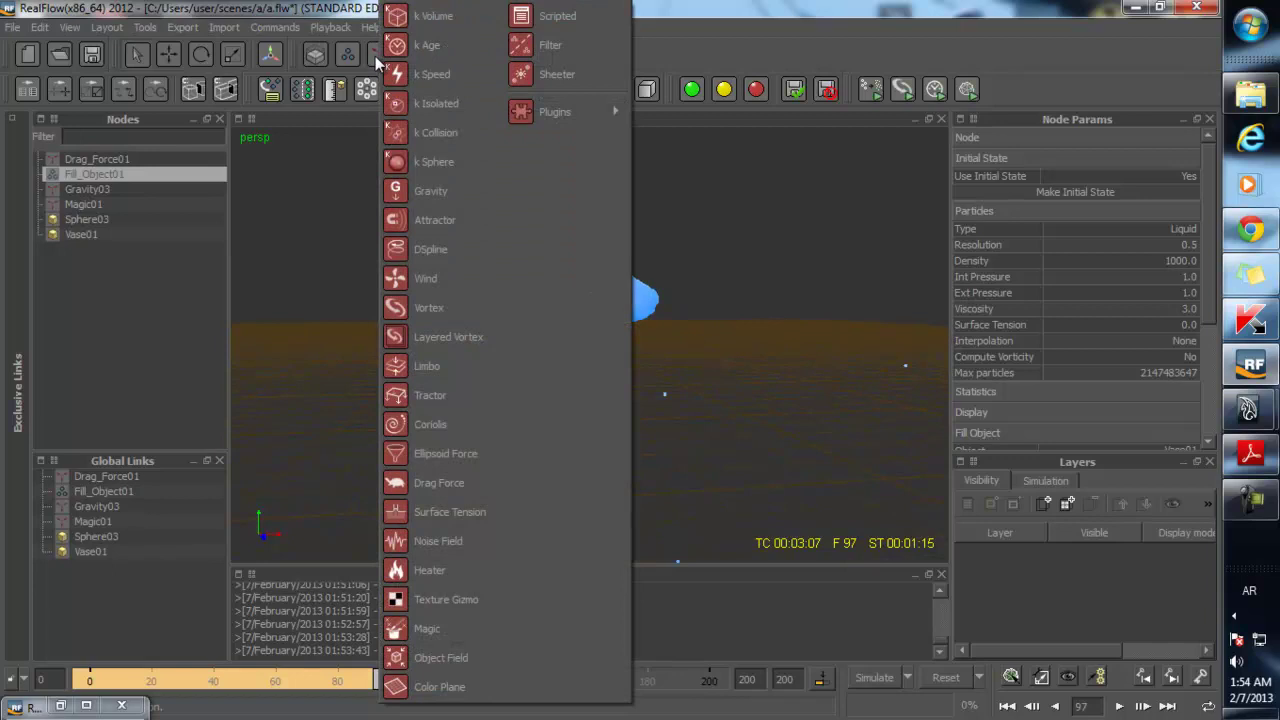
click(360, 58)
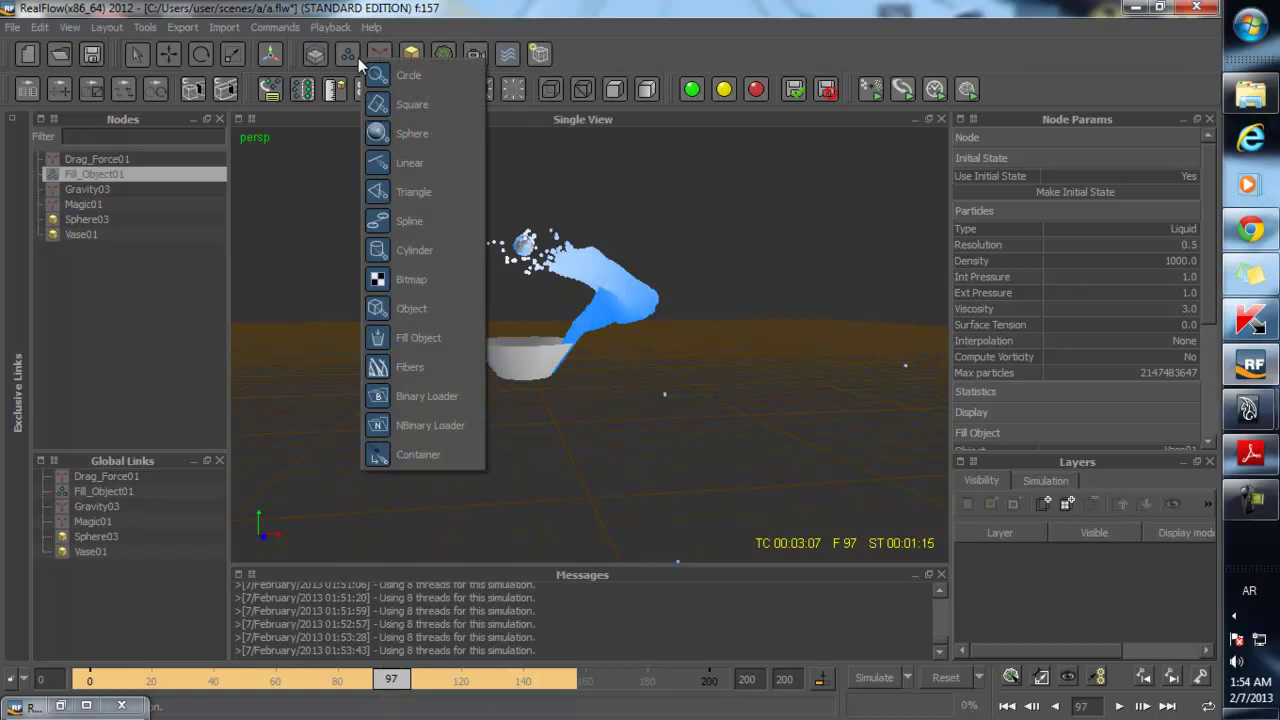
alt+drag(334, 232, 337, 265)
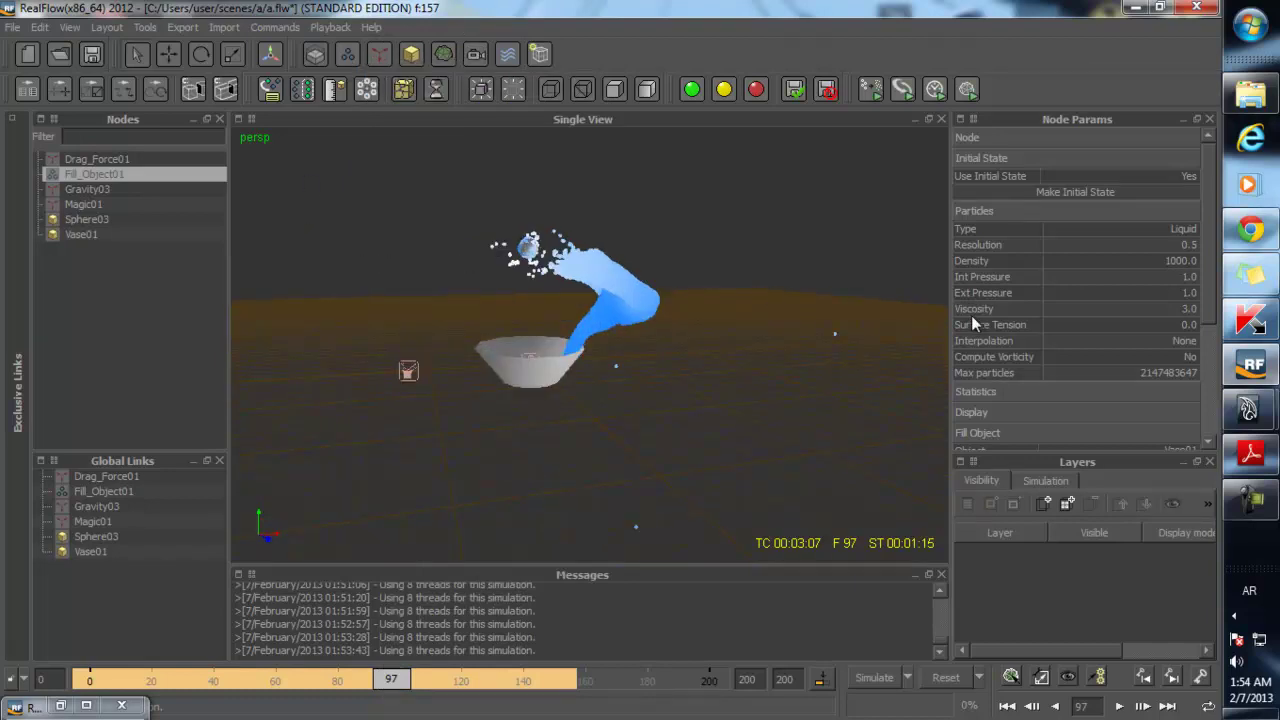
click(1250, 500)
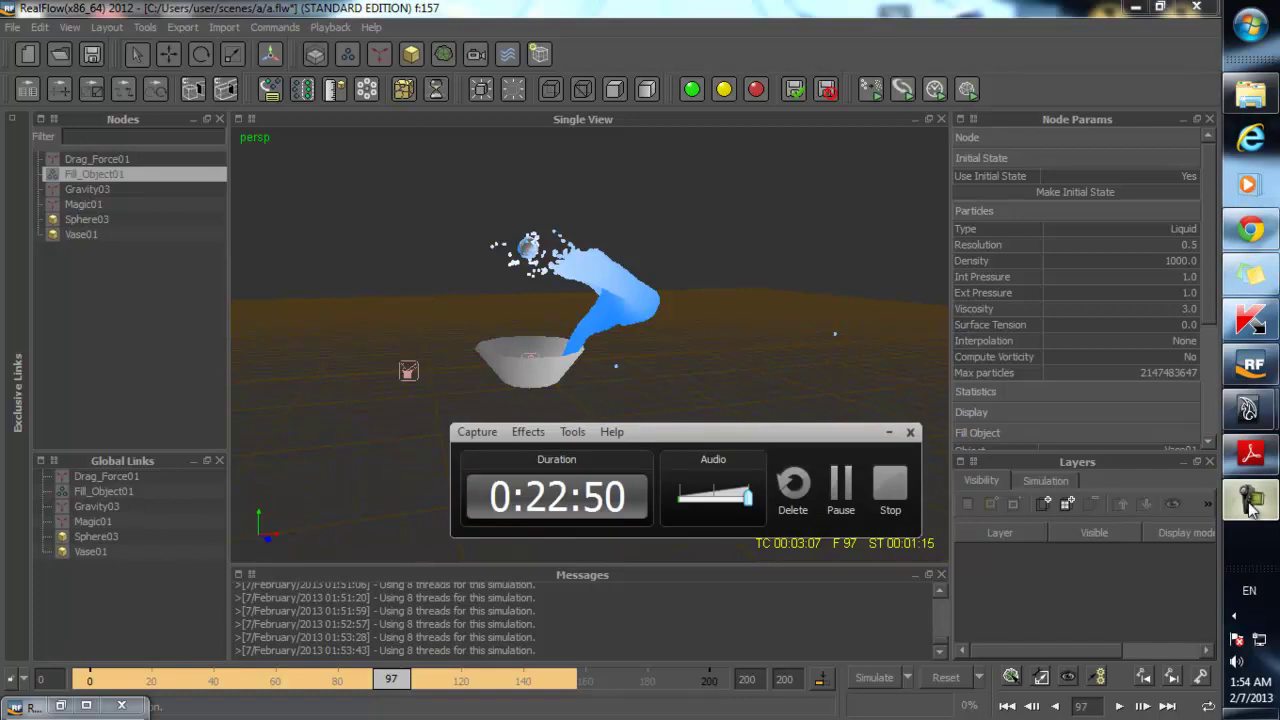